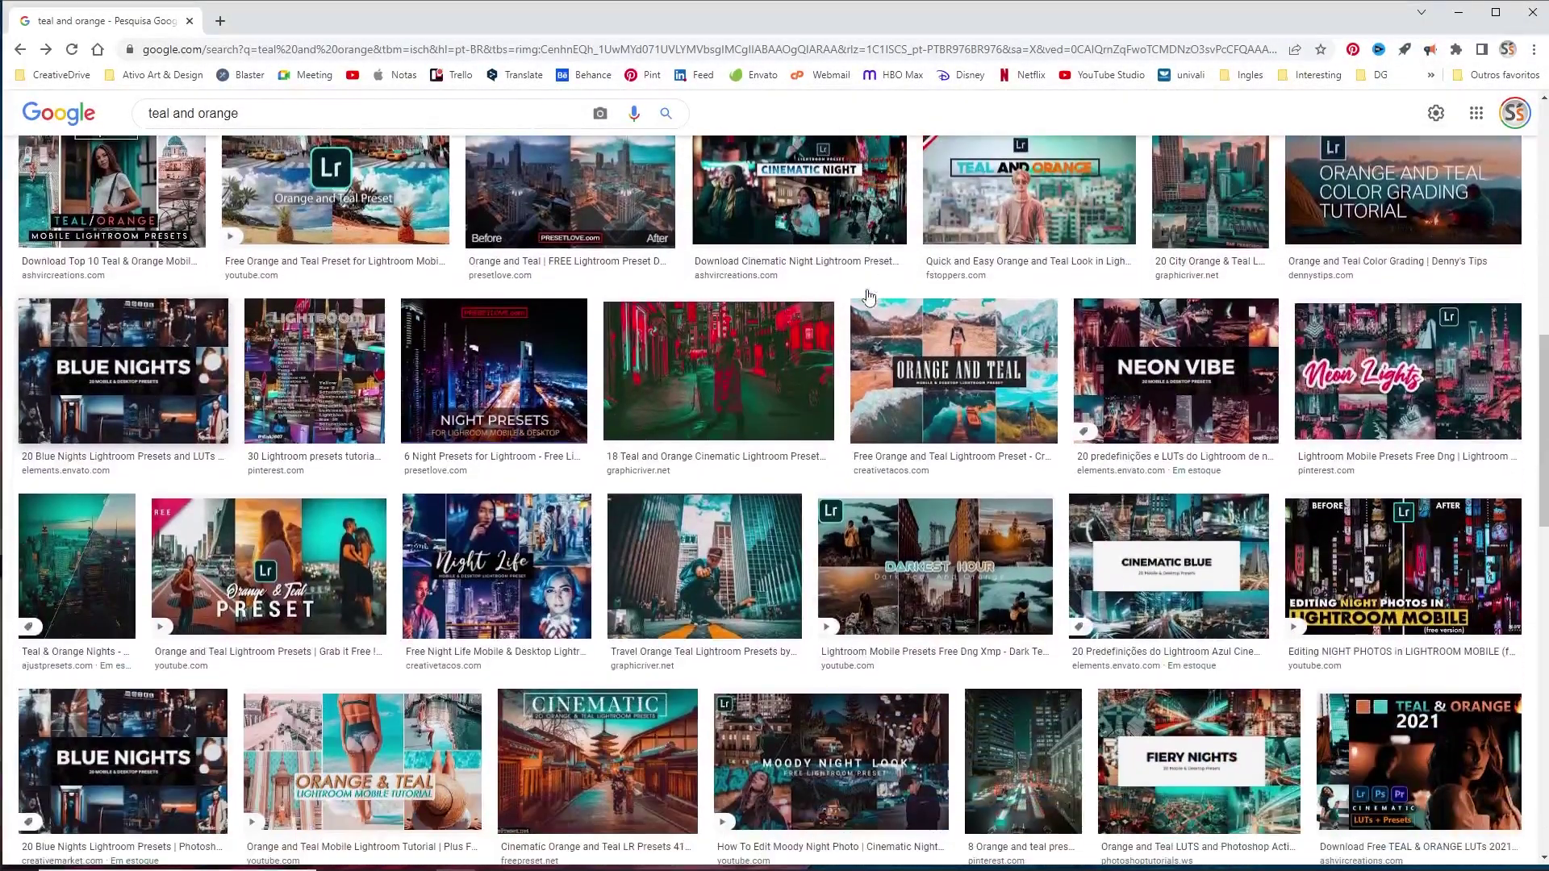
Step: Open a larger preview of the Night Presets city image from the 'teal and orange' results
{"action": "left_click", "coordinate": [517, 409]}
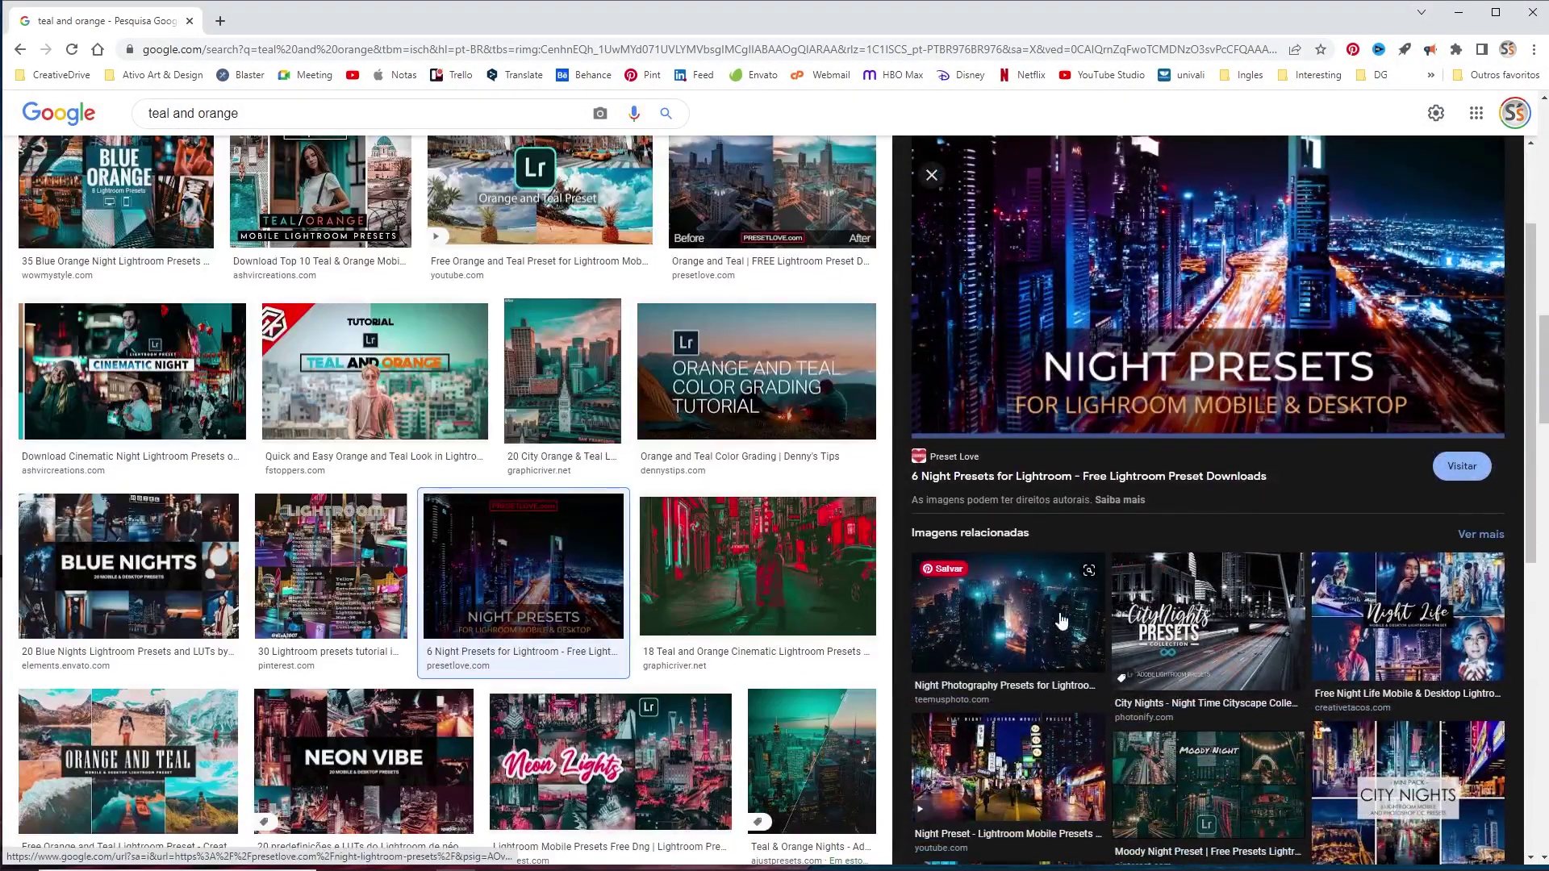
{"action": "left_click", "coordinate": [1059, 612]}
{"action": "scroll", "coordinate": [1049, 597], "scroll_direction": "down", "scroll_amount": 6}
{"action": "scroll", "coordinate": [1037, 581], "scroll_direction": "down", "scroll_amount": 2}
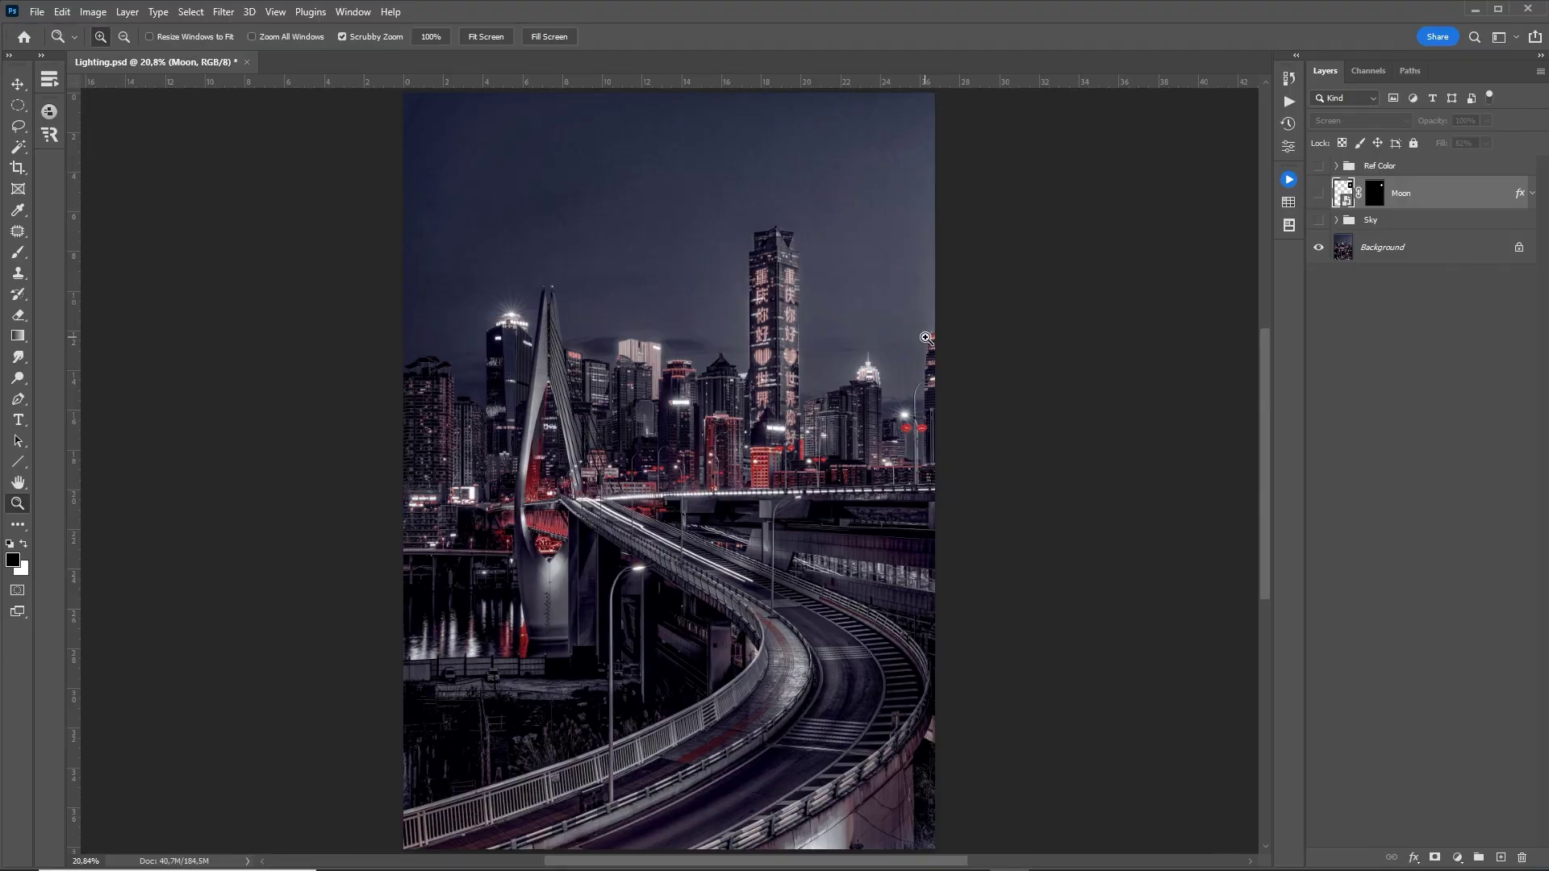
Step: Make the starry teal Sky group and the Moon layer visible above the skyline
{"action": "left_click_drag", "start_coordinate": [845, 147], "coordinate": [946, 153]}
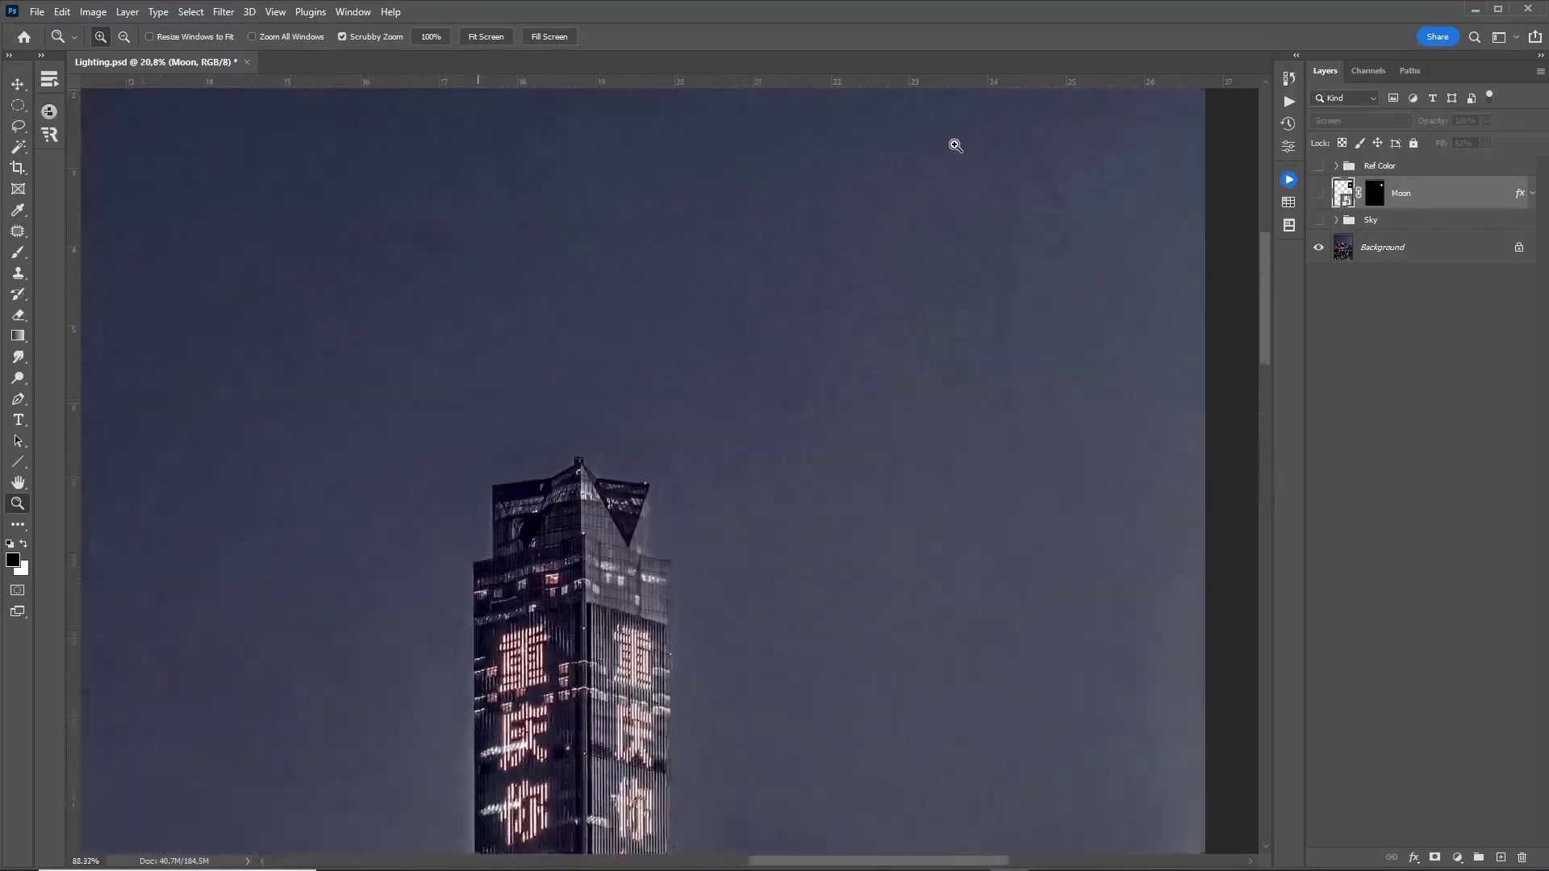
{"action": "key", "text": "ctrl+0"}
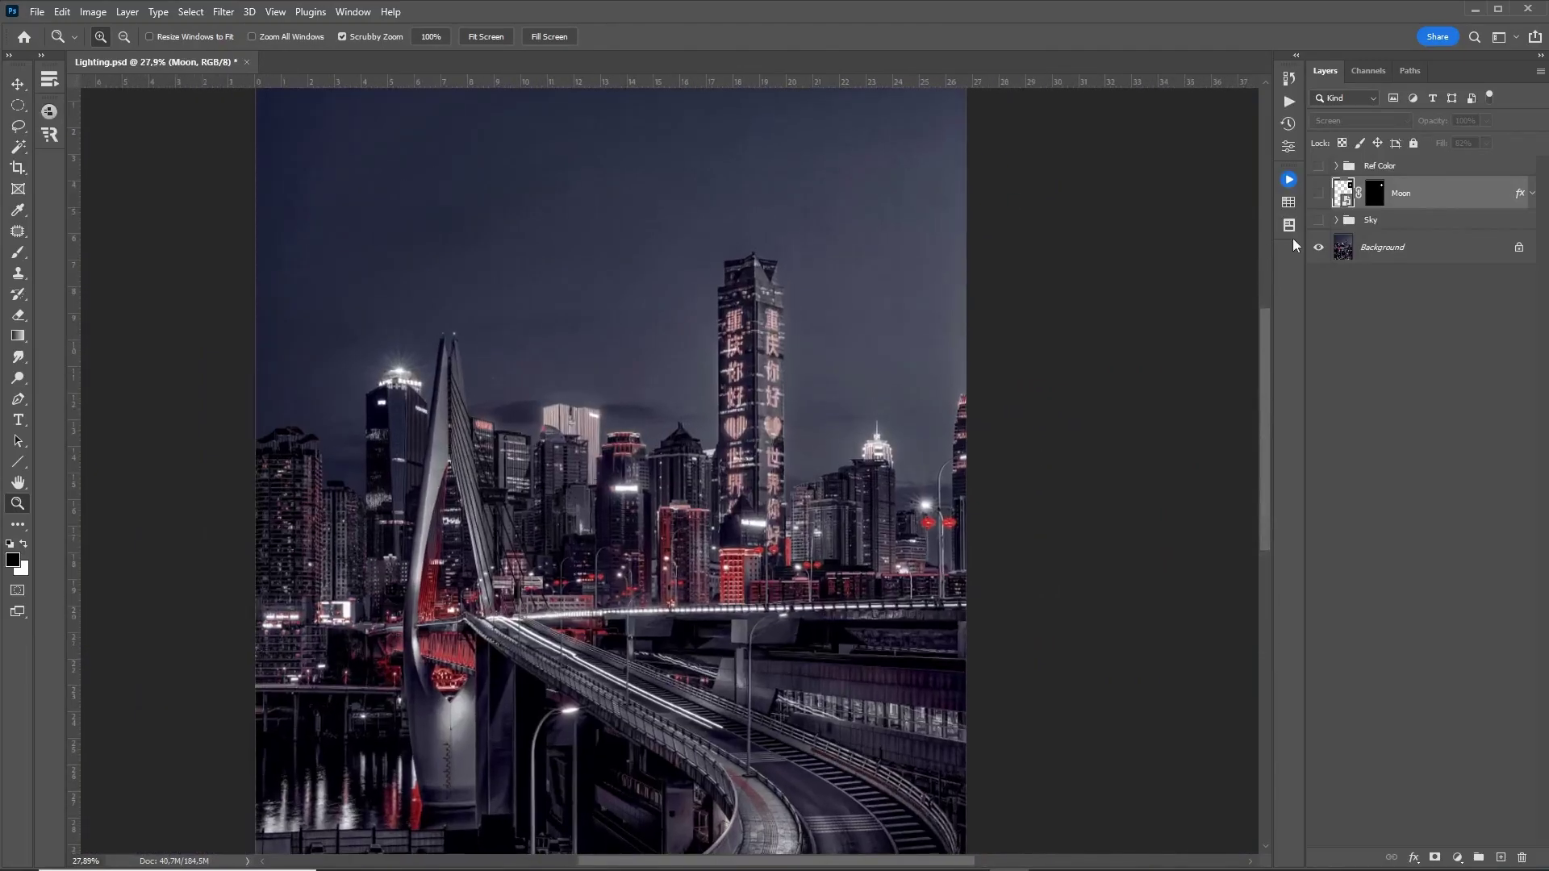
{"action": "left_click", "coordinate": [1318, 221]}
{"action": "key", "text": "ctrl+0"}
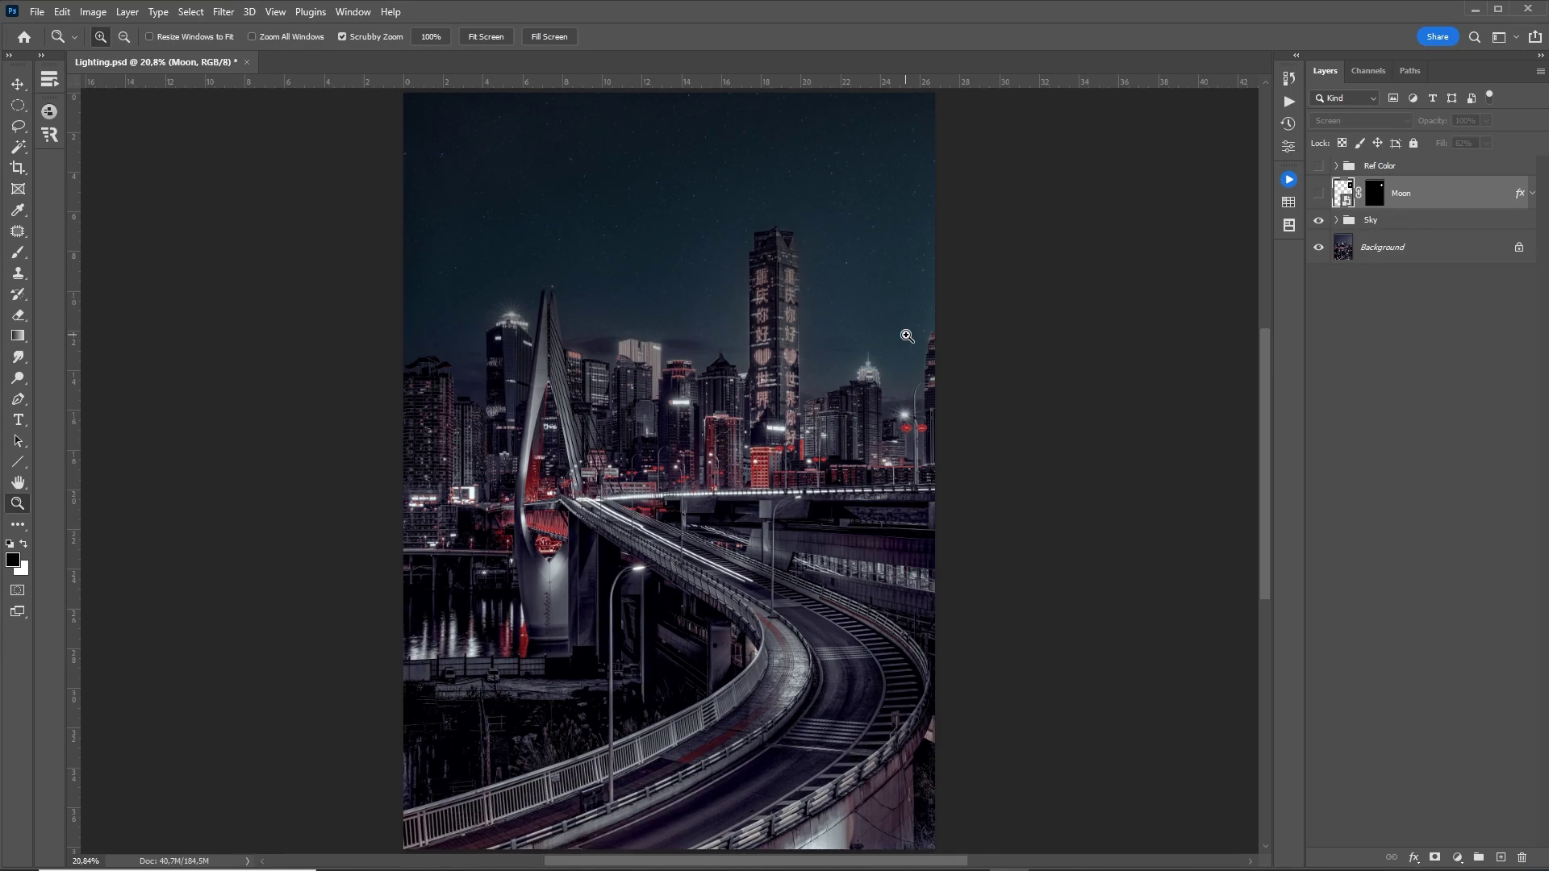
{"action": "left_click", "coordinate": [1319, 195]}
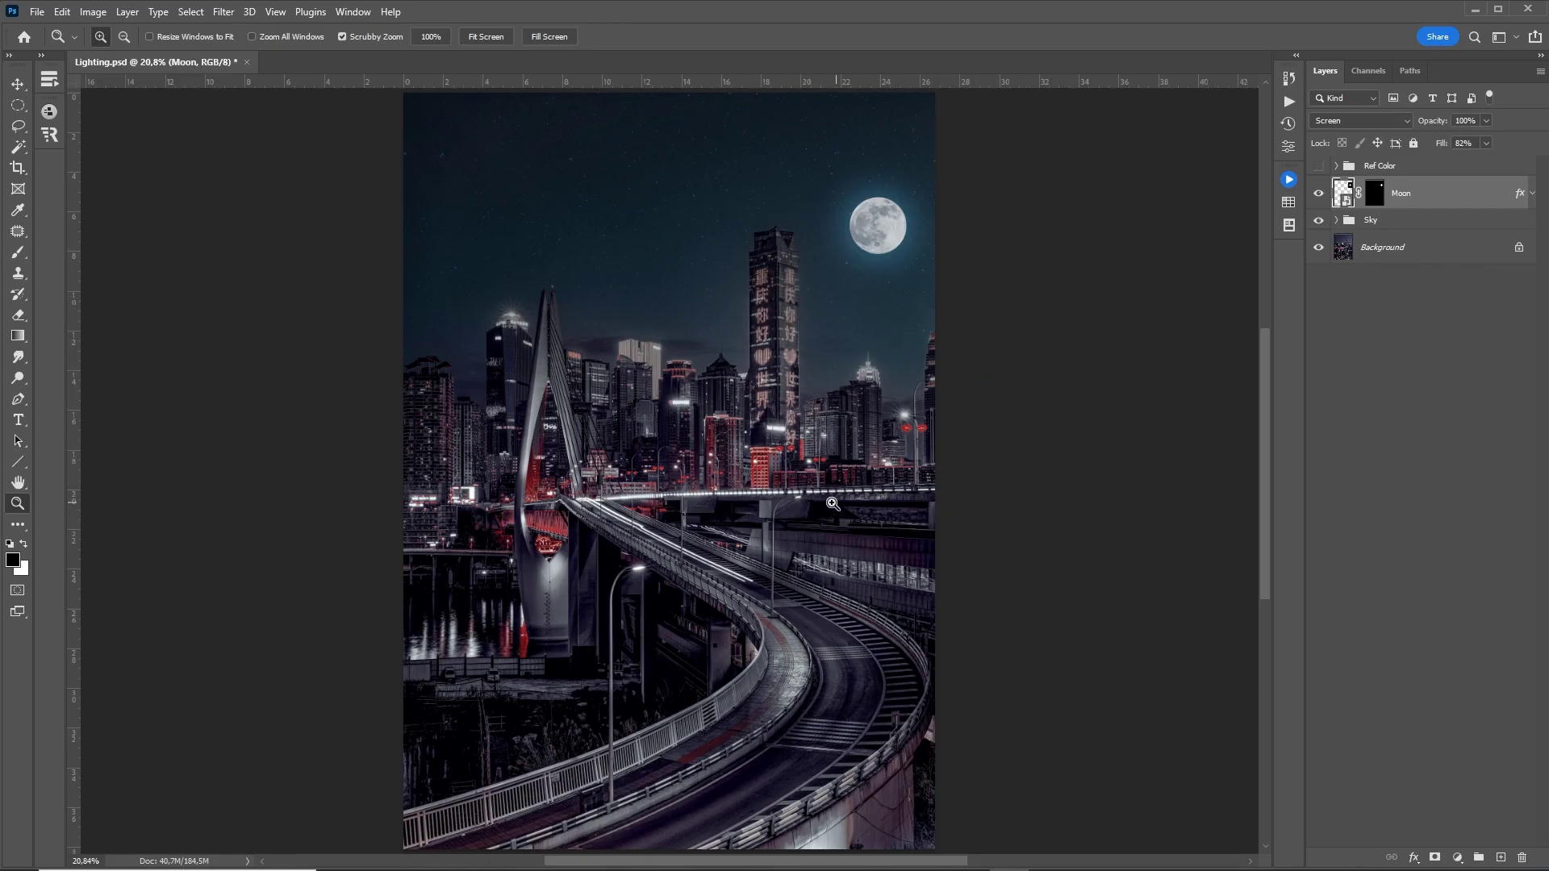
{"action": "left_click_drag", "start_coordinate": [831, 504], "coordinate": [817, 489]}
Step: Add a Color Lookup adjustment layer loaded with the NightFromDay.CUBE LUT
{"action": "left_click", "coordinate": [1458, 857]}
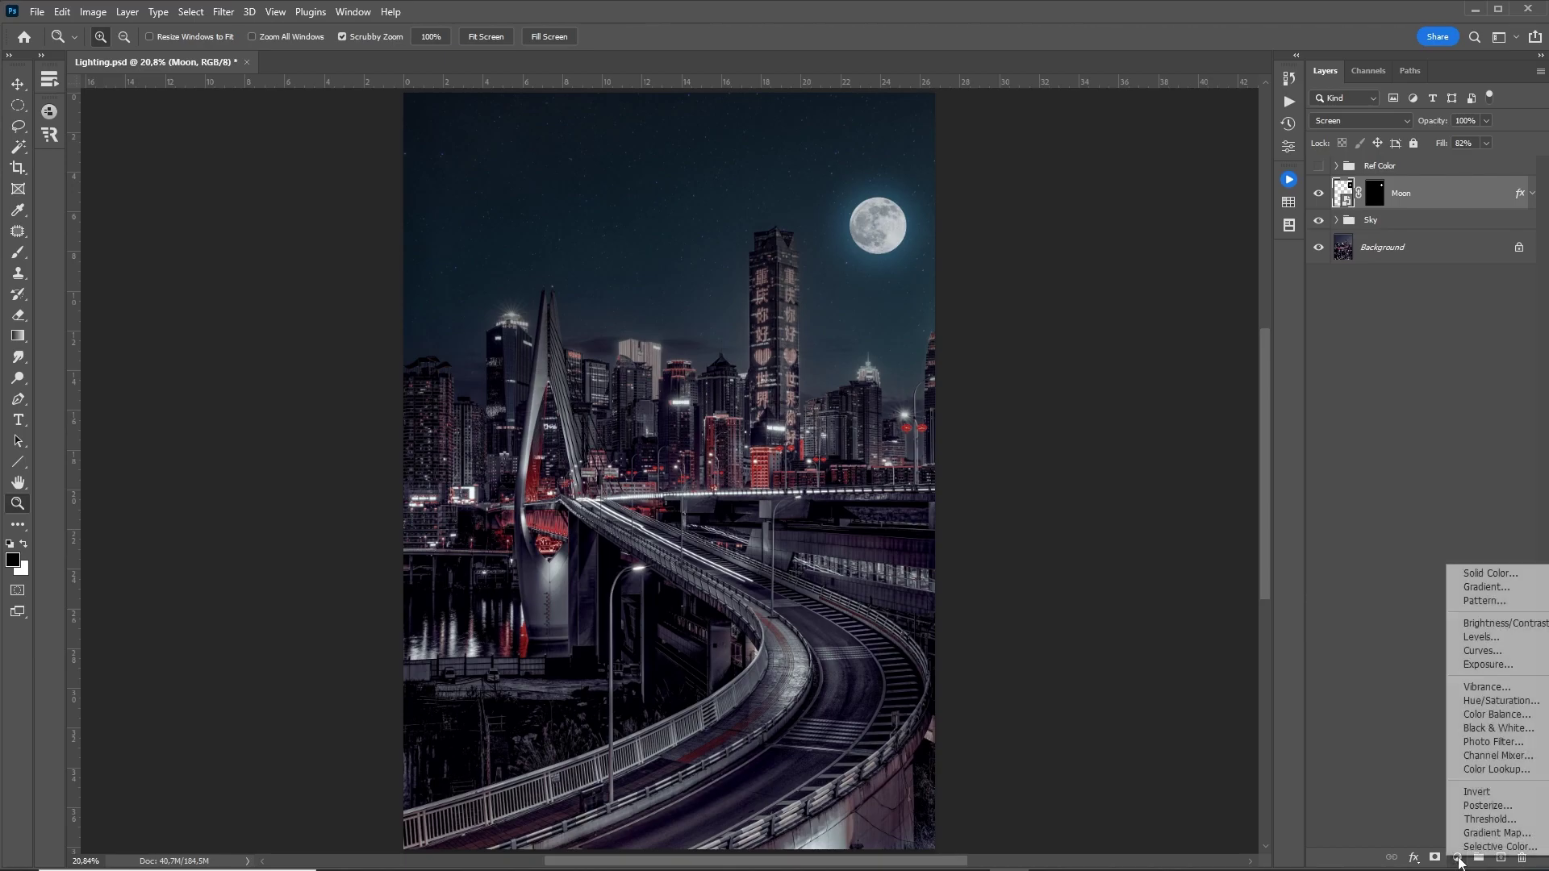
{"action": "left_click", "coordinate": [1496, 770]}
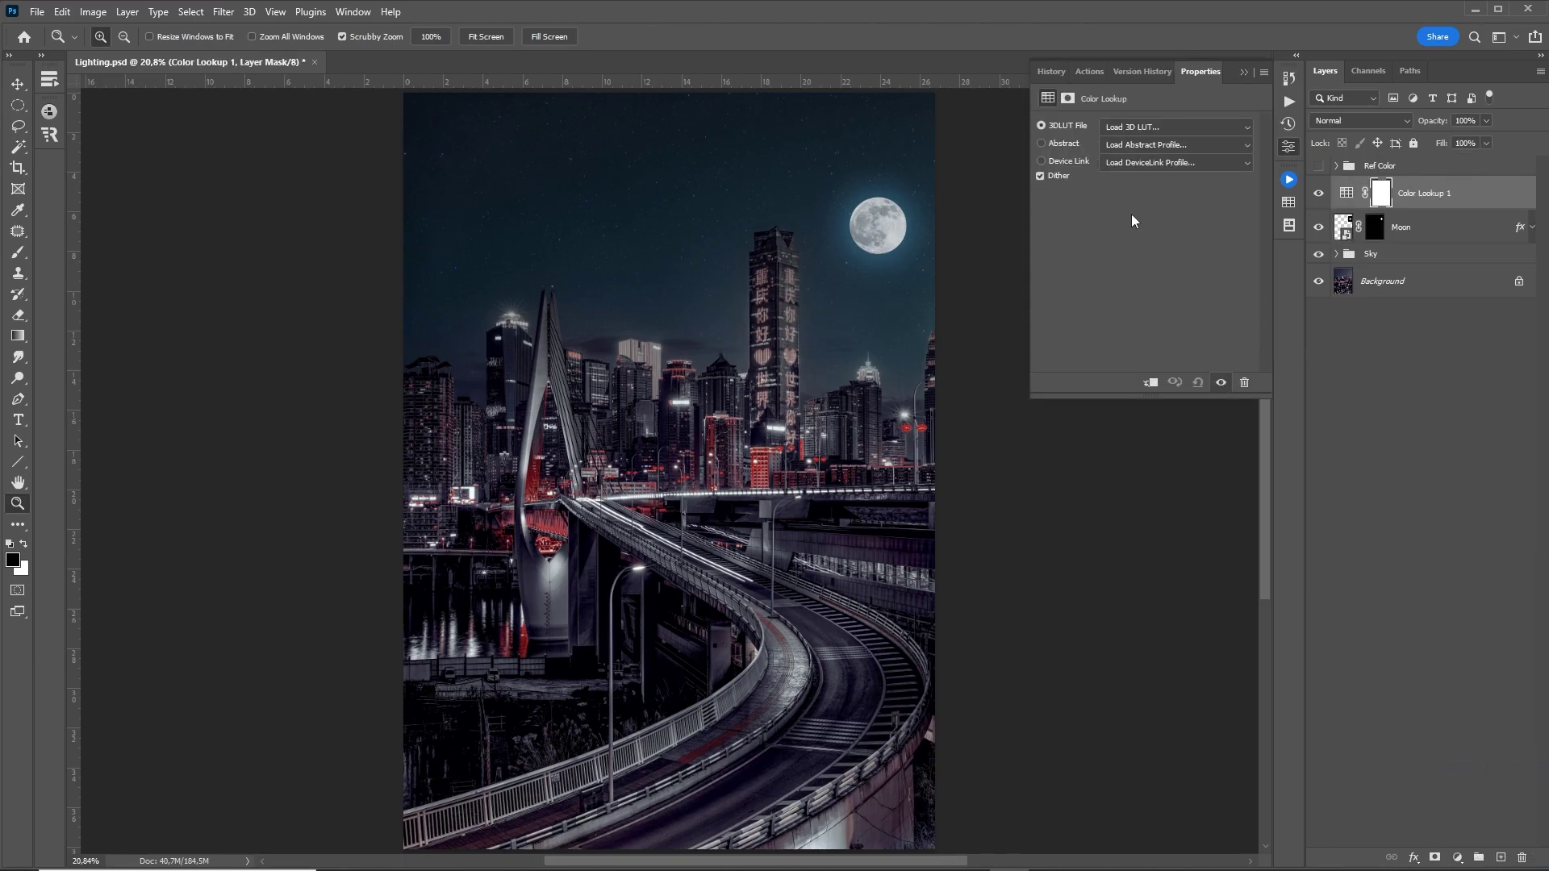
{"action": "left_click", "coordinate": [1141, 127]}
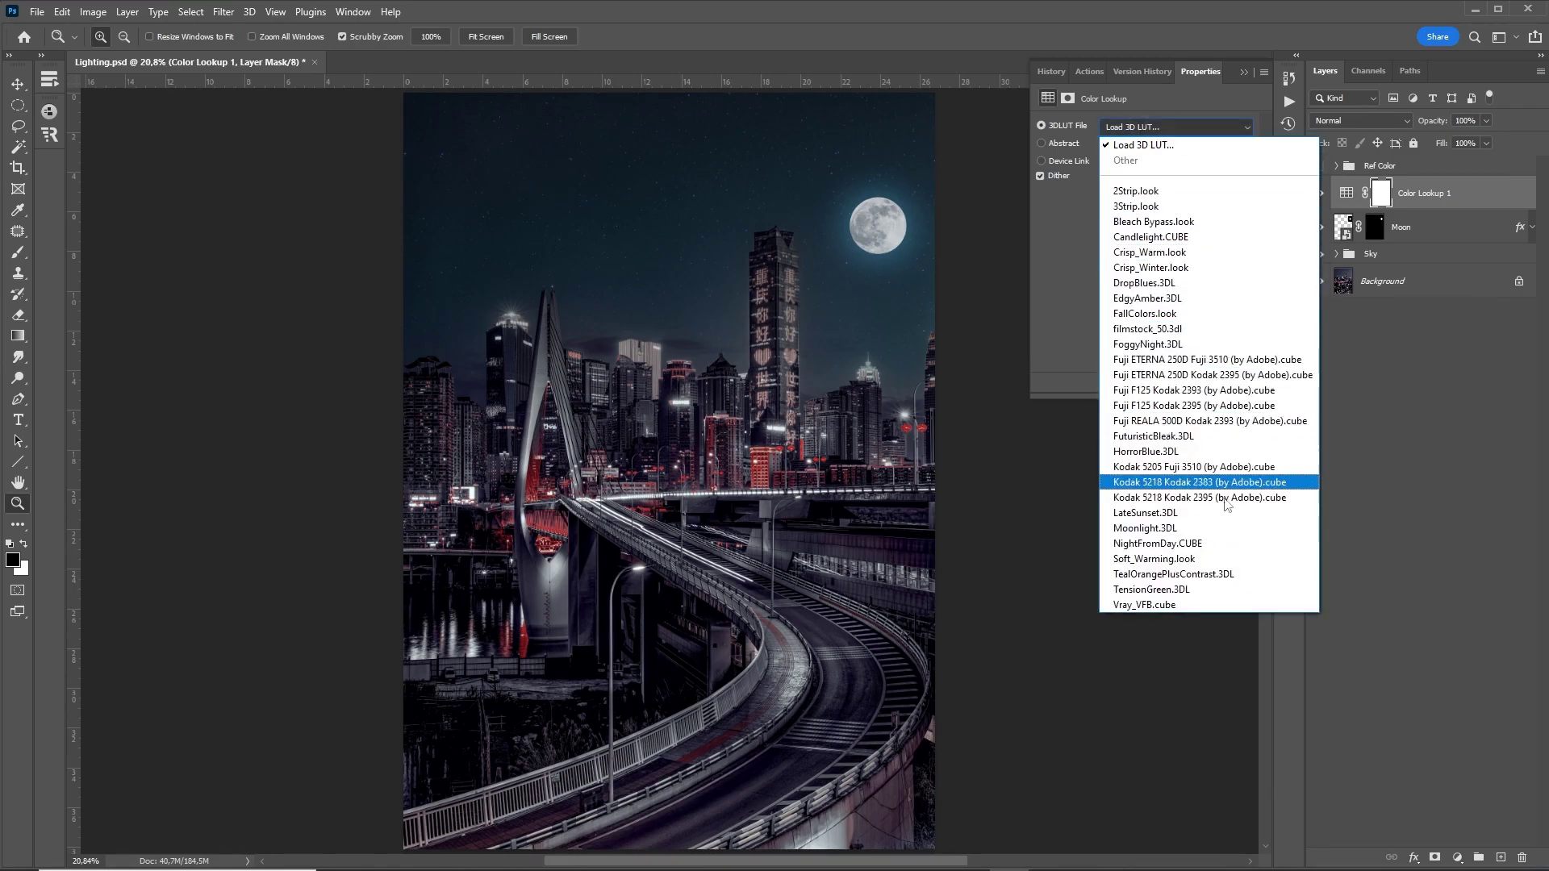
{"action": "left_click", "coordinate": [1141, 543]}
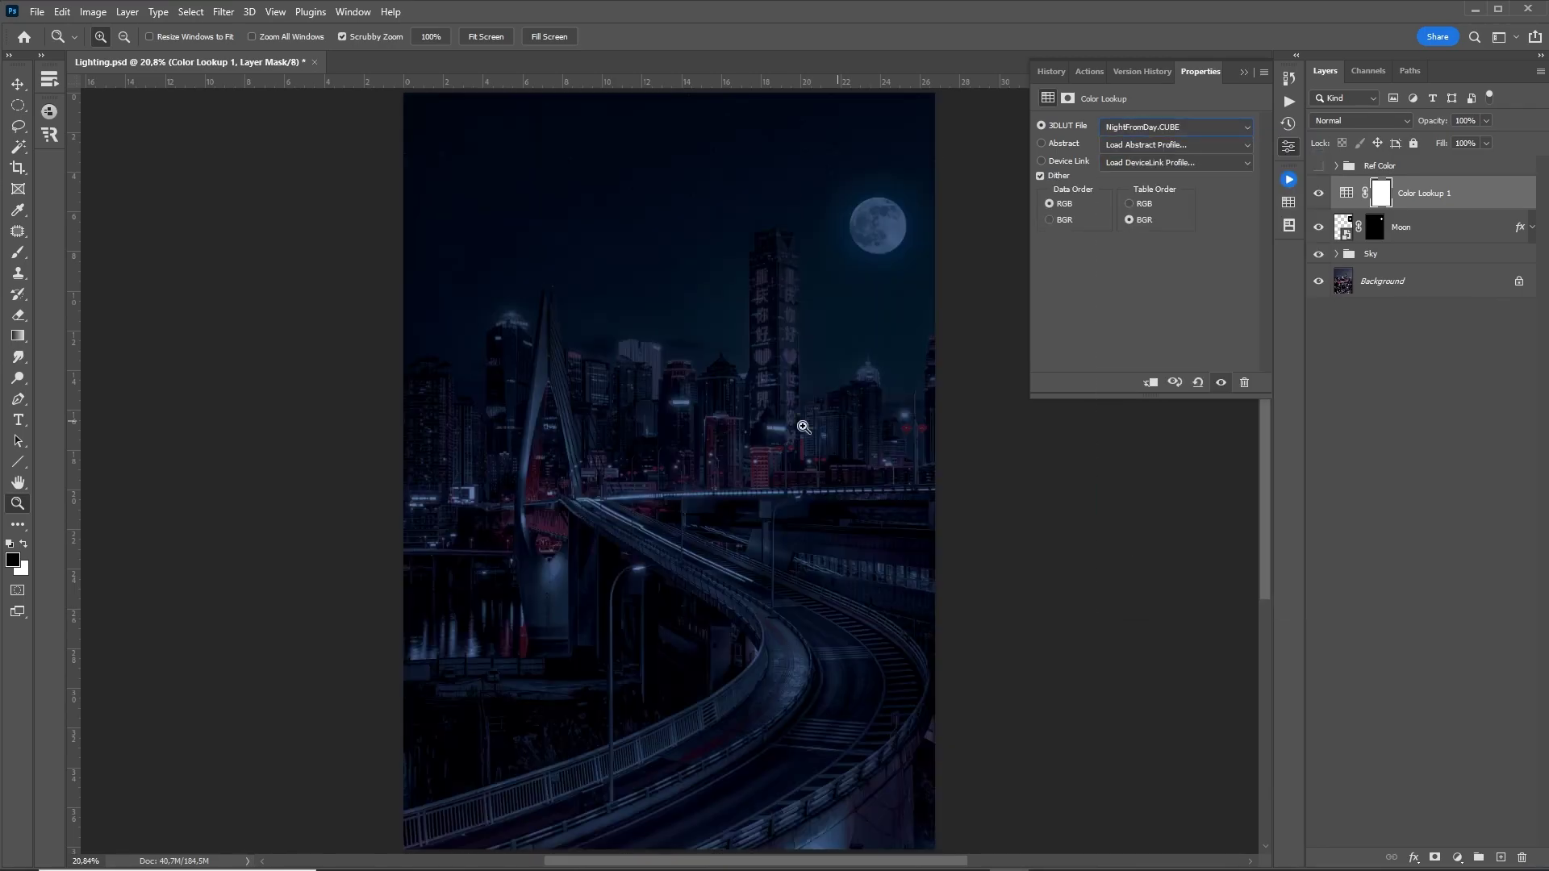
Step: Set the Color Lookup layer's blend mode to Linear Dodge (Add)
{"action": "left_click_drag", "start_coordinate": [702, 353], "coordinate": [687, 359]}
{"action": "left_click", "coordinate": [687, 359]}
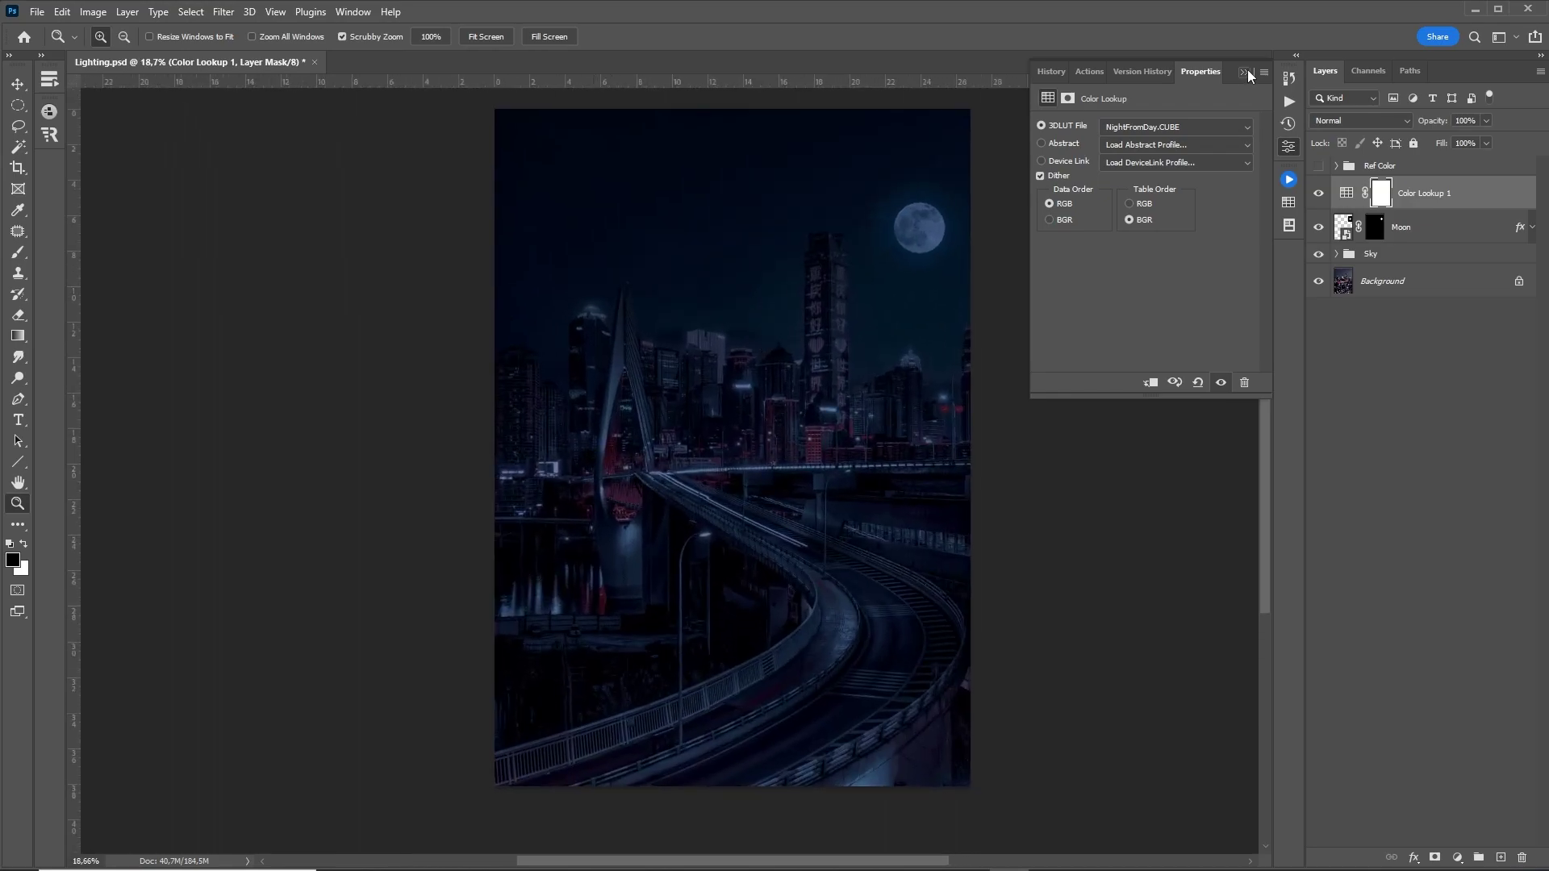
{"action": "left_click", "coordinate": [1243, 72]}
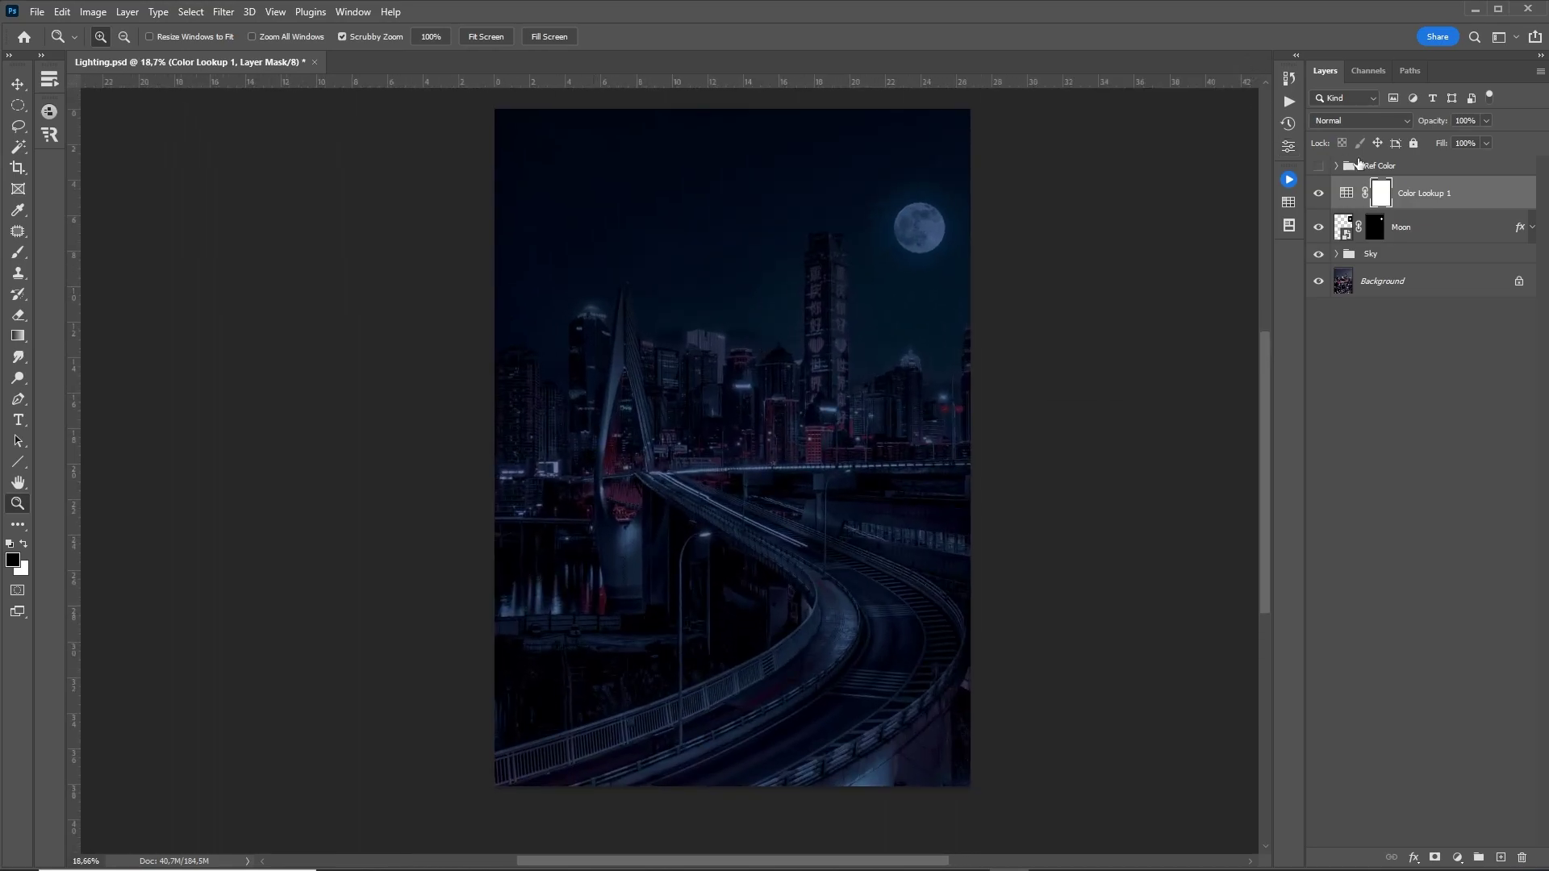
{"action": "left_click", "coordinate": [1339, 121]}
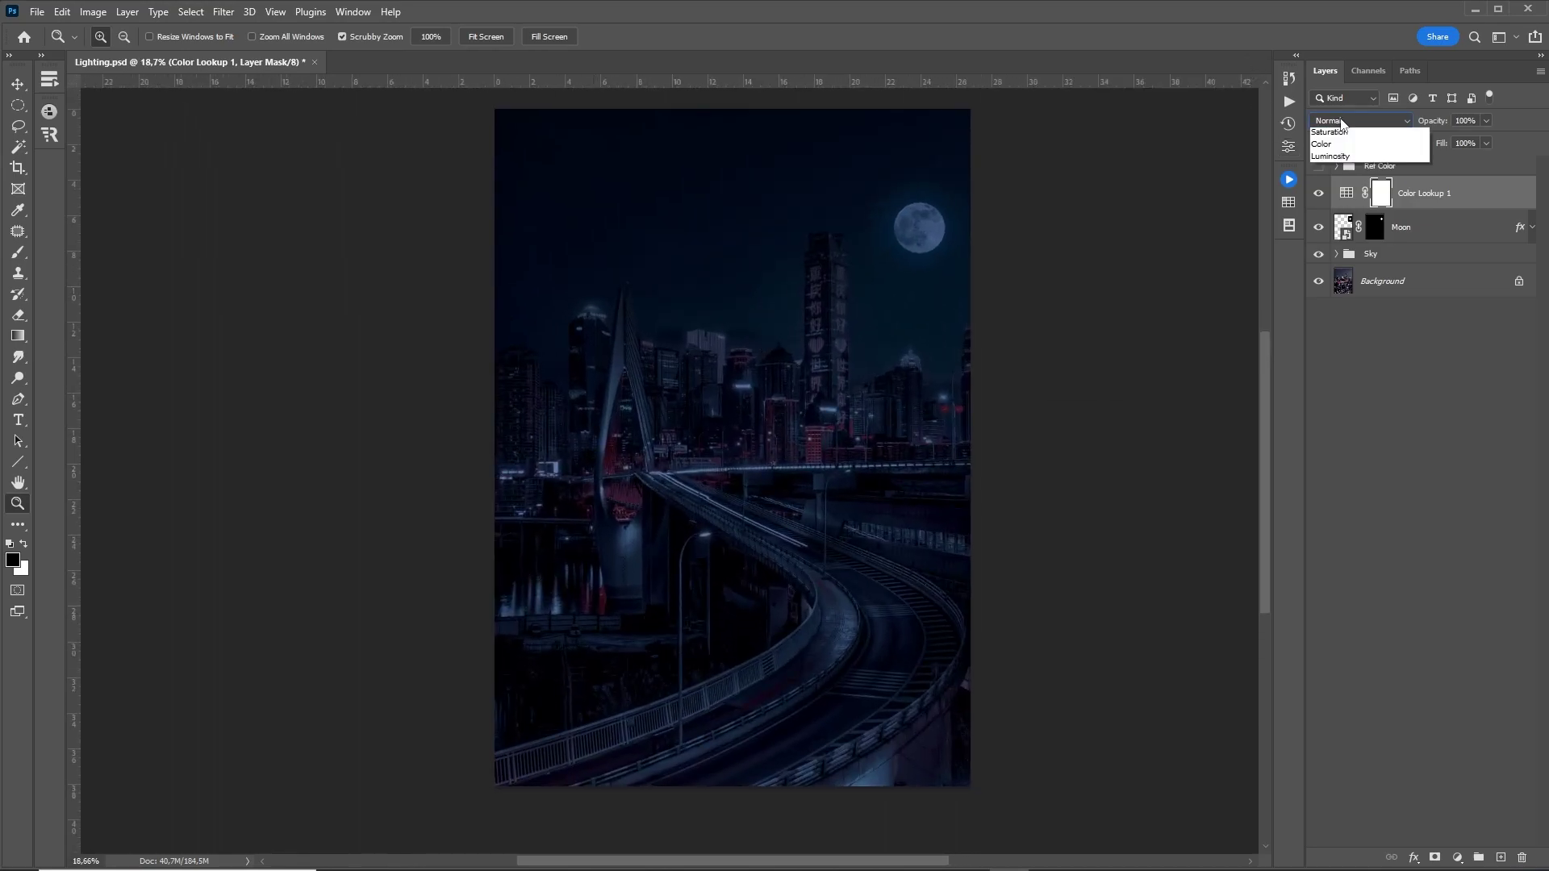
{"action": "left_click", "coordinate": [1353, 283]}
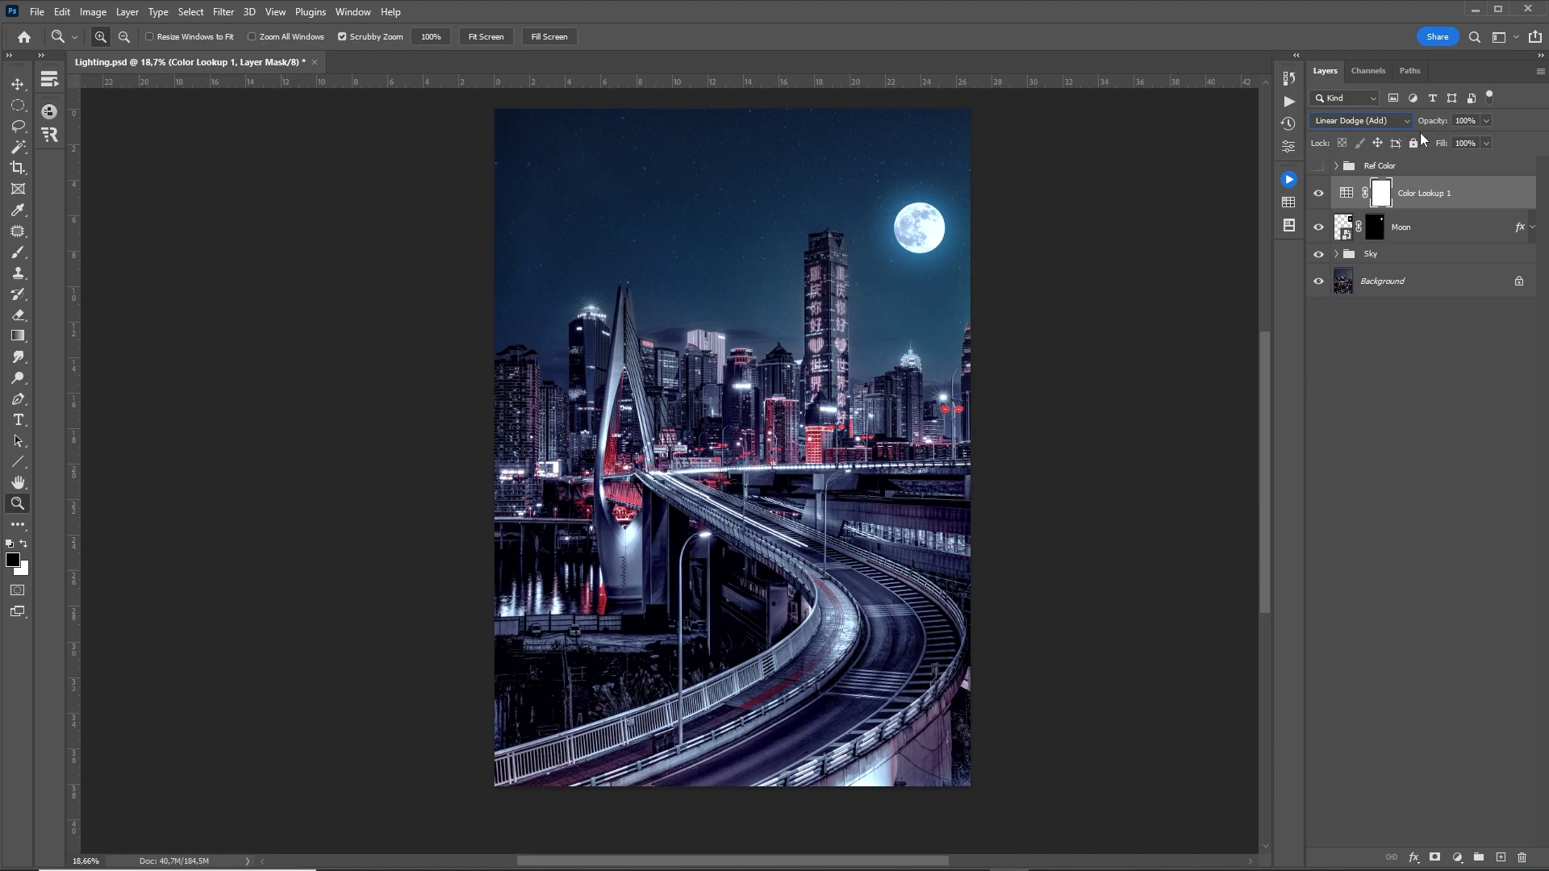
Step: Limit the blue grade to darker underlying tones using split Underlying Layer Blend If sliders
{"action": "double_click", "coordinate": [1479, 201]}
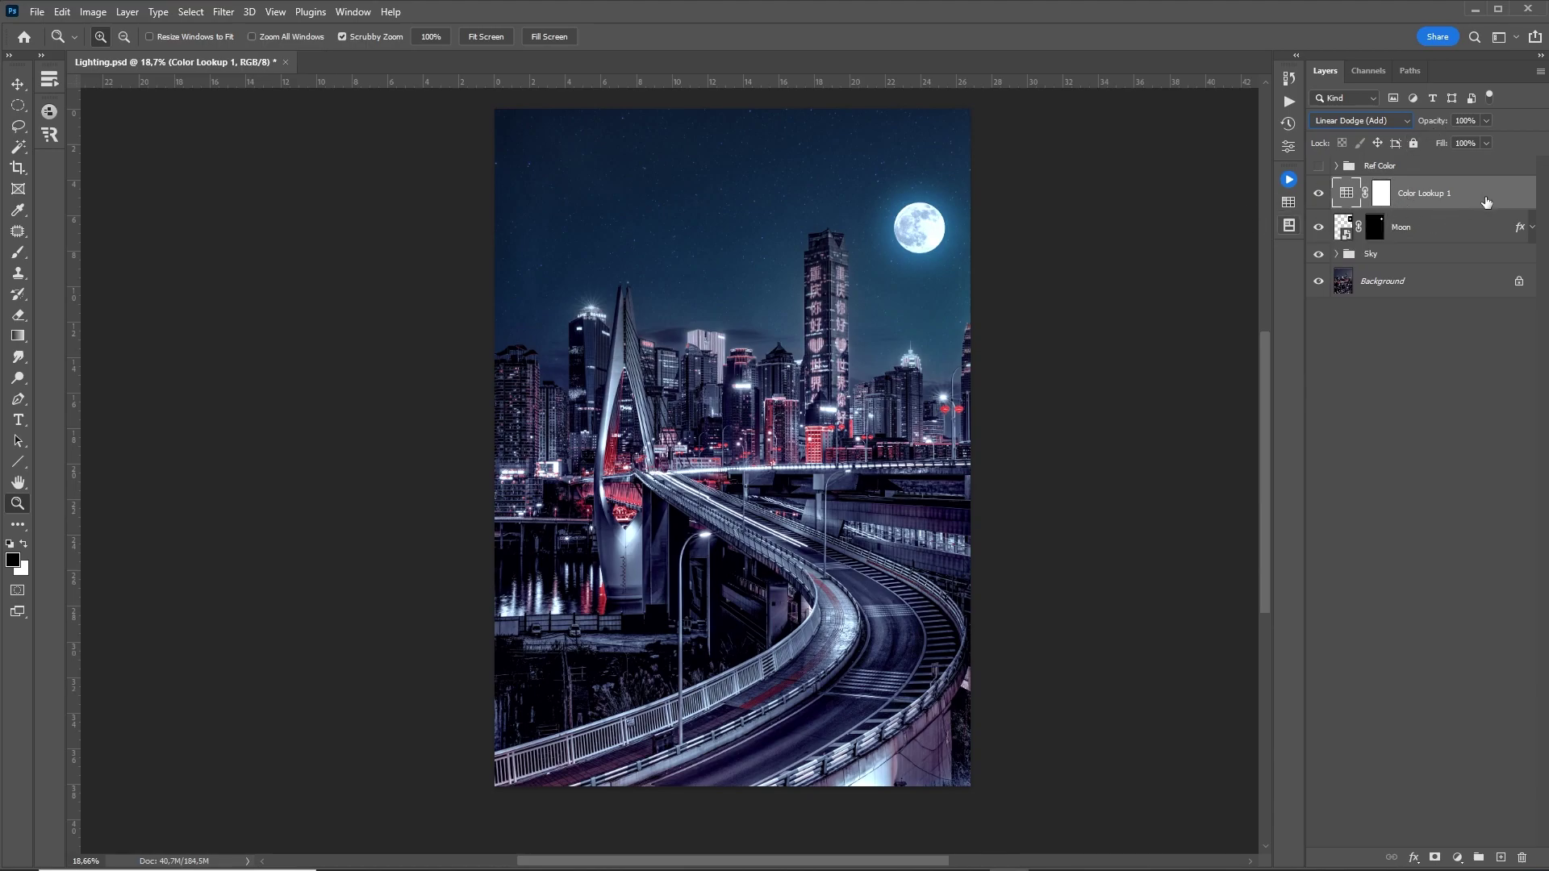
{"action": "mouse_move", "coordinate": [1295, 356]}
{"action": "left_mouse_down"}
{"action": "mouse_move", "coordinate": [1262, 495]}
{"action": "mouse_move", "coordinate": [1267, 323]}
{"action": "left_mouse_up"}
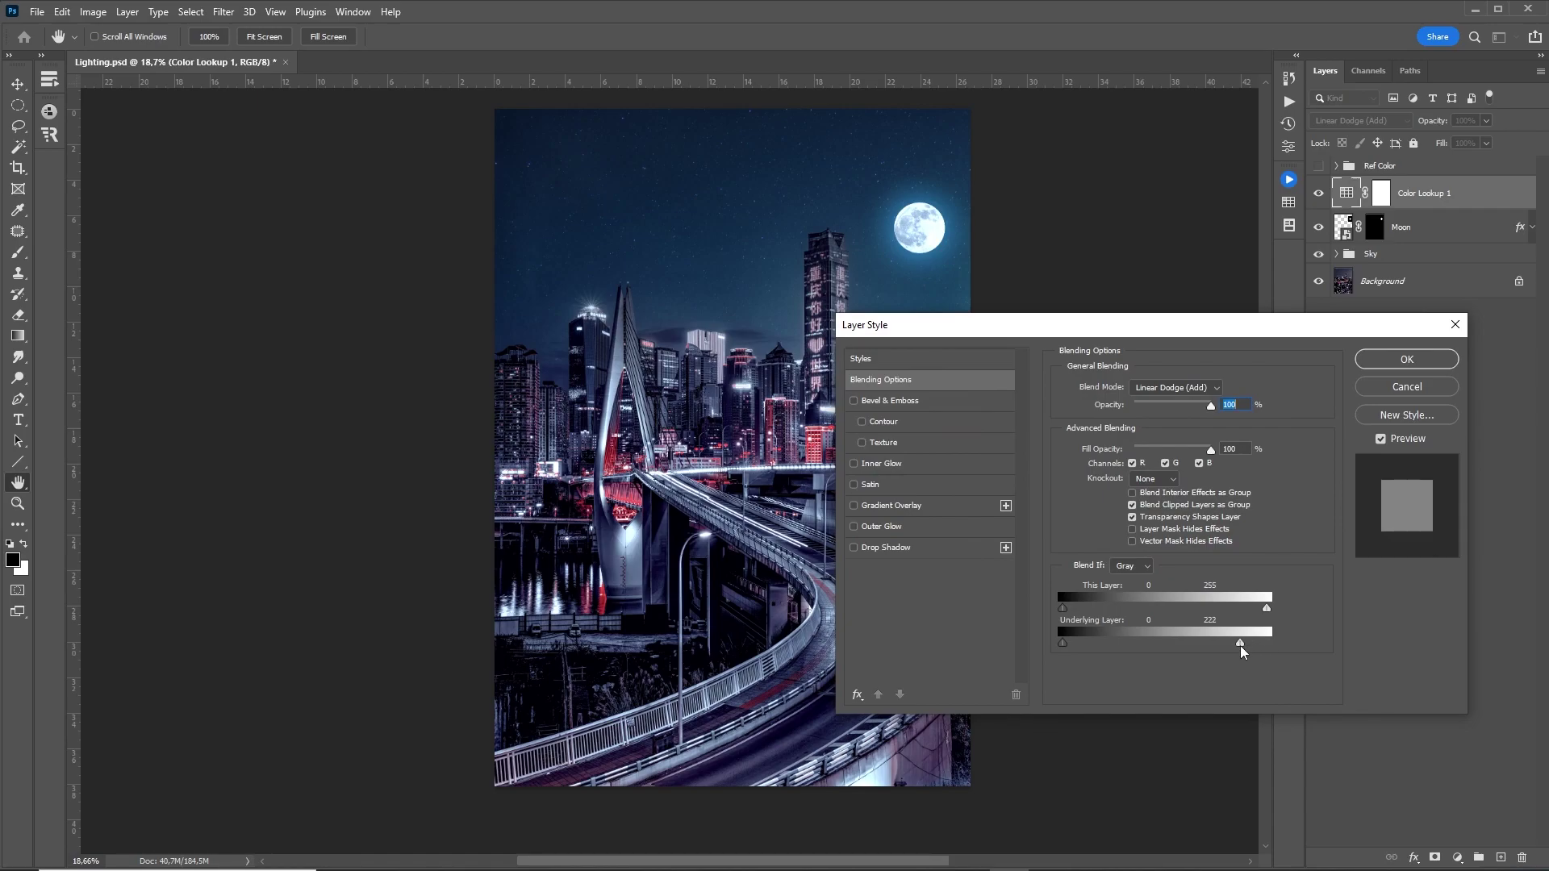
{"action": "left_click_drag", "start_coordinate": [1242, 651], "coordinate": [1214, 655]}
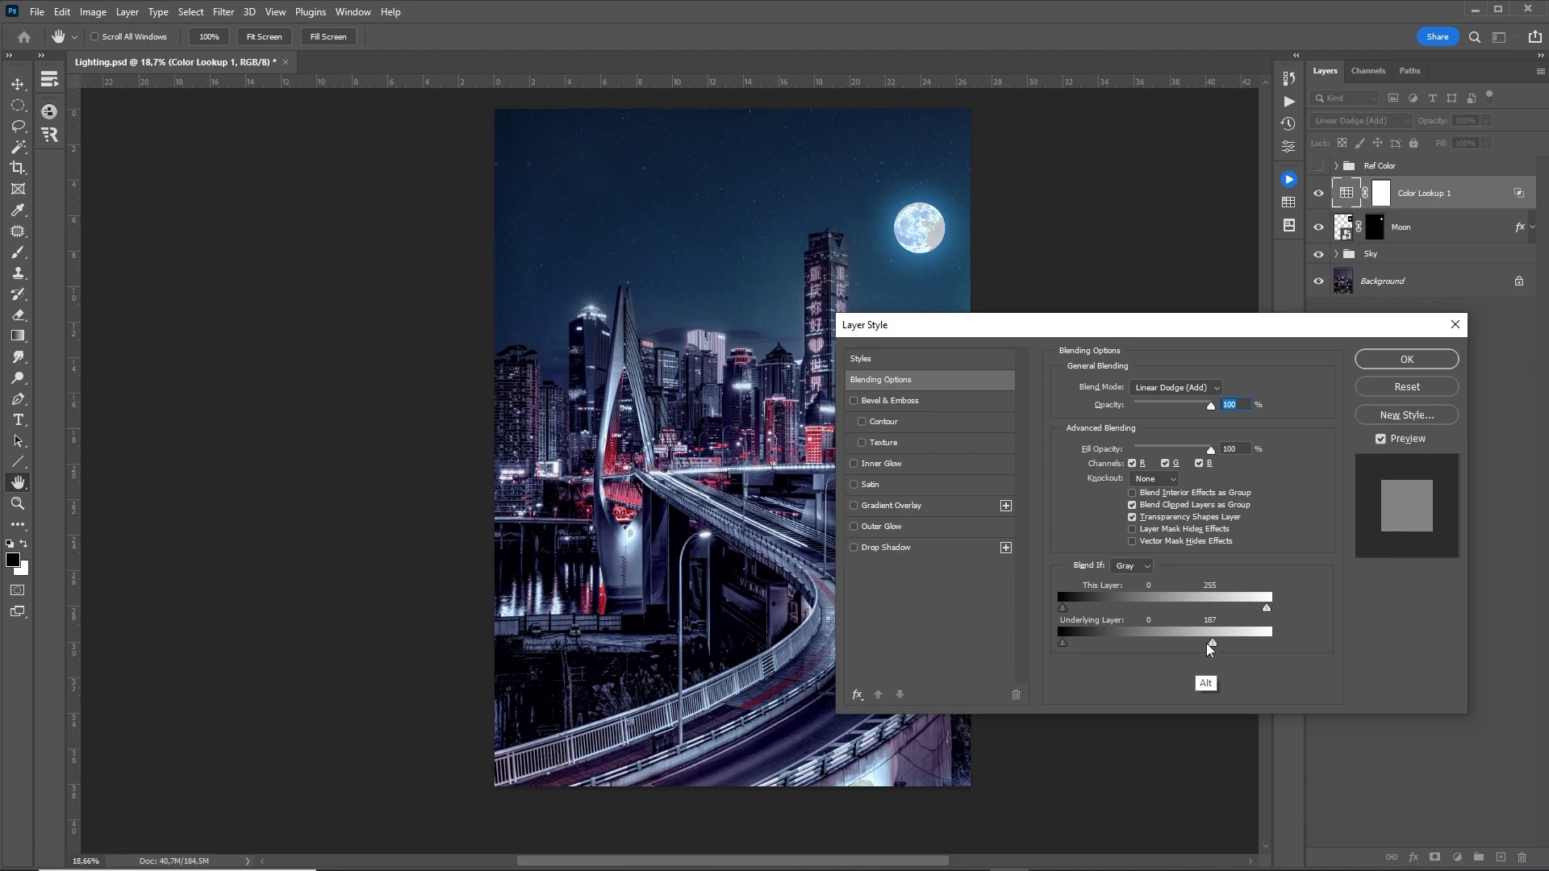
{"action": "mouse_move", "coordinate": [1213, 645]}
{"action": "left_mouse_down"}
{"action": "mouse_move", "coordinate": [1061, 648]}
{"action": "mouse_move", "coordinate": [1074, 645]}
{"action": "left_mouse_up"}
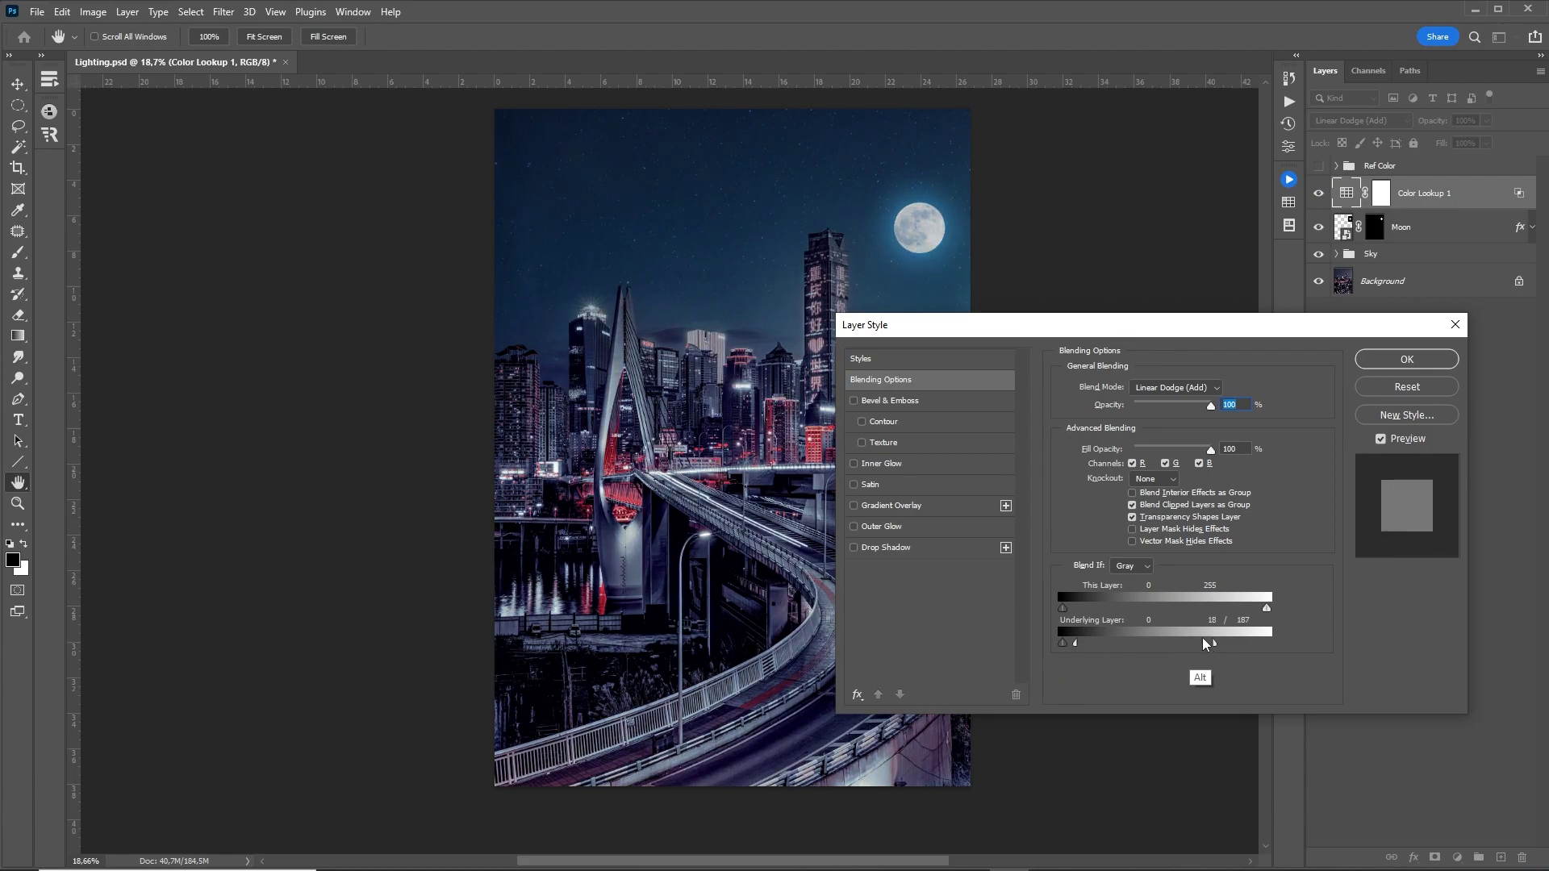
{"action": "mouse_move", "coordinate": [1215, 645]}
{"action": "left_mouse_down"}
{"action": "mouse_move", "coordinate": [1163, 644]}
{"action": "mouse_move", "coordinate": [1178, 644]}
{"action": "left_mouse_up"}
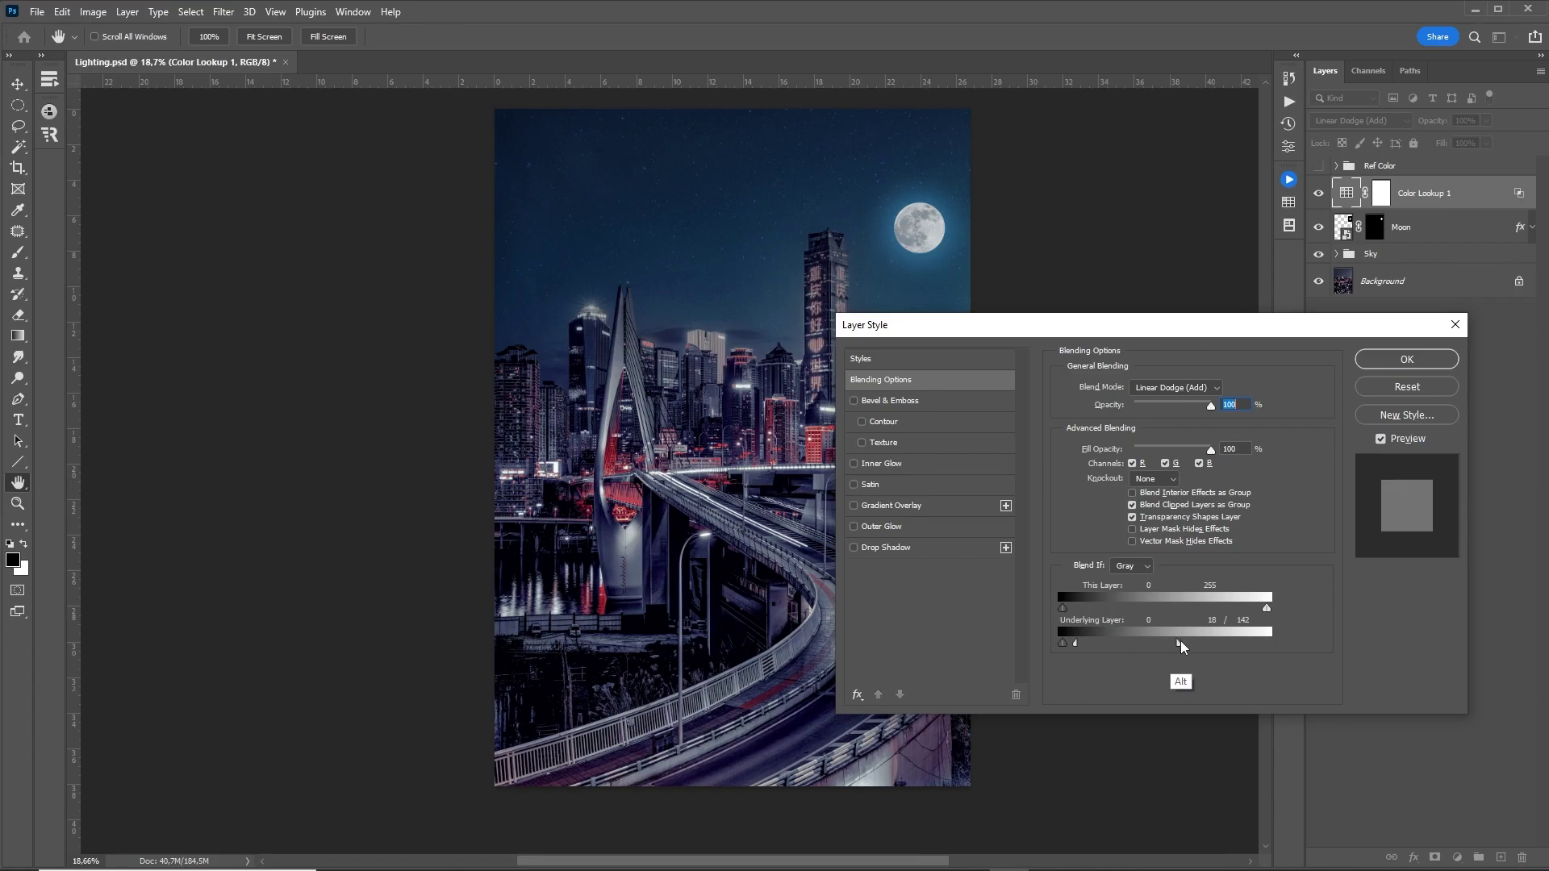
{"action": "key", "text": "Return"}
Step: Compare the graded result against the Background photo alone, then show all layers again
{"action": "key", "text": "z"}
{"action": "left_click_drag", "start_coordinate": [863, 389], "coordinate": [799, 408]}
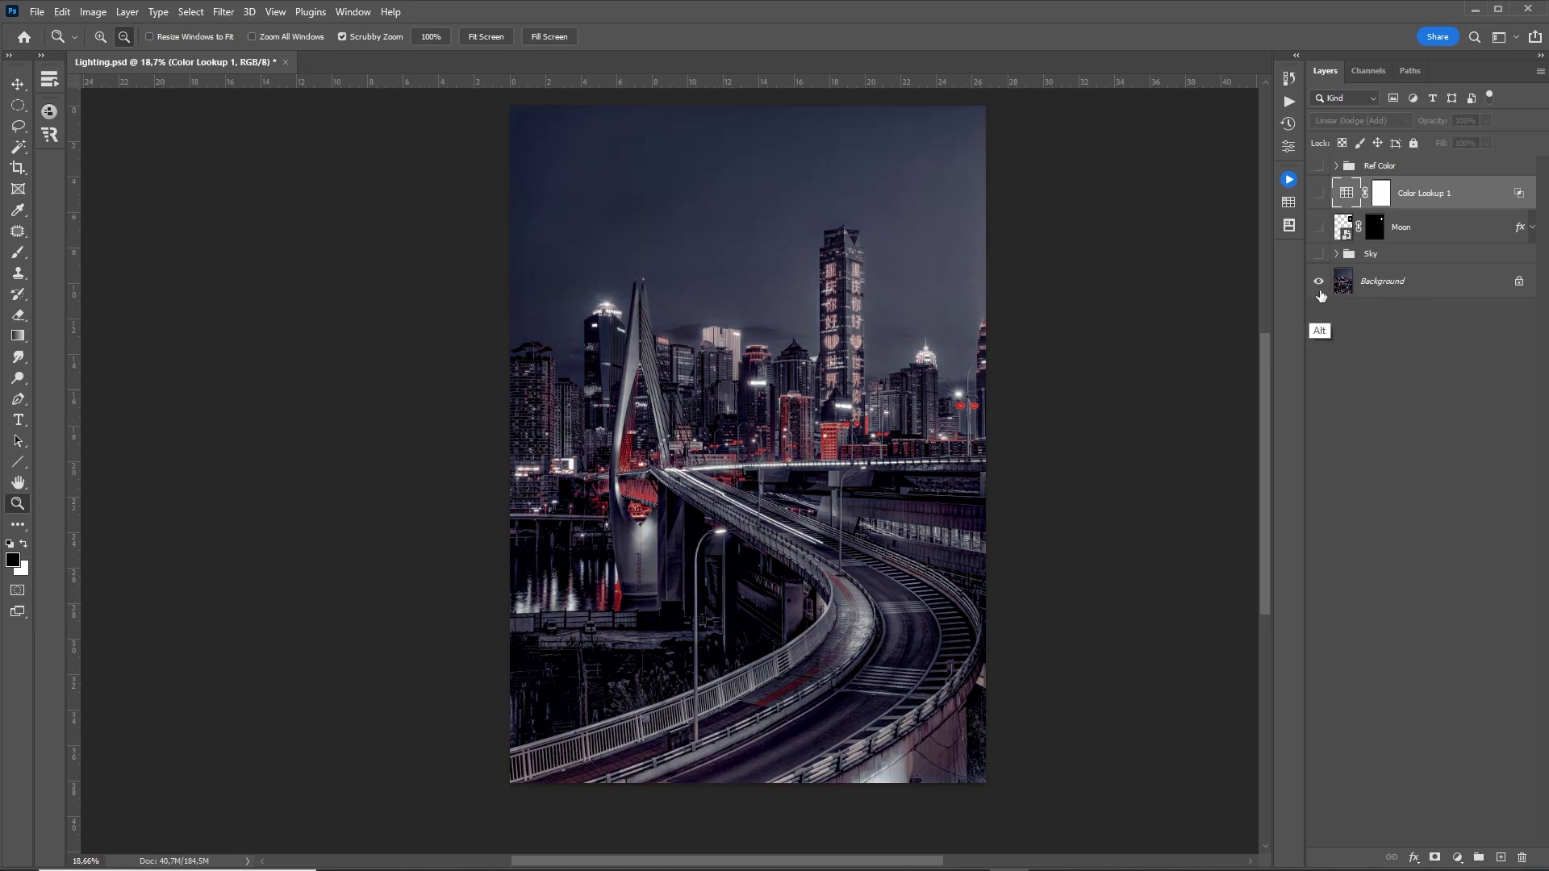
{"action": "left_click", "coordinate": [1320, 284], "text": "alt"}
{"action": "left_click", "coordinate": [1320, 284], "text": "alt"}
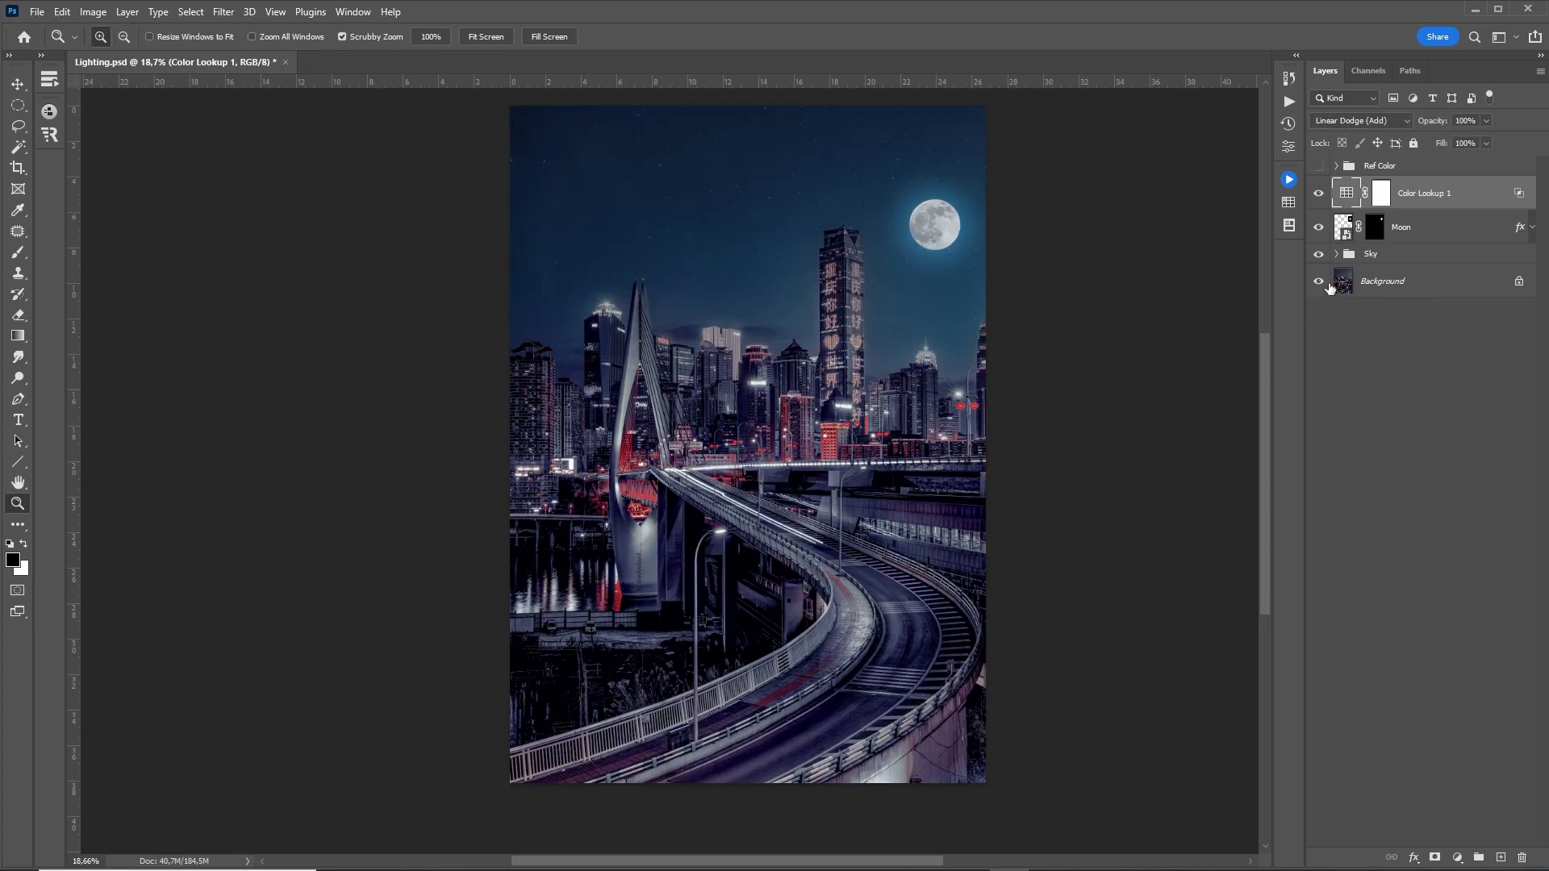
{"action": "mouse_move", "coordinate": [986, 395]}
{"action": "left_mouse_down"}
{"action": "mouse_move", "coordinate": [922, 407]}
{"action": "mouse_move", "coordinate": [942, 421]}
{"action": "left_mouse_up"}
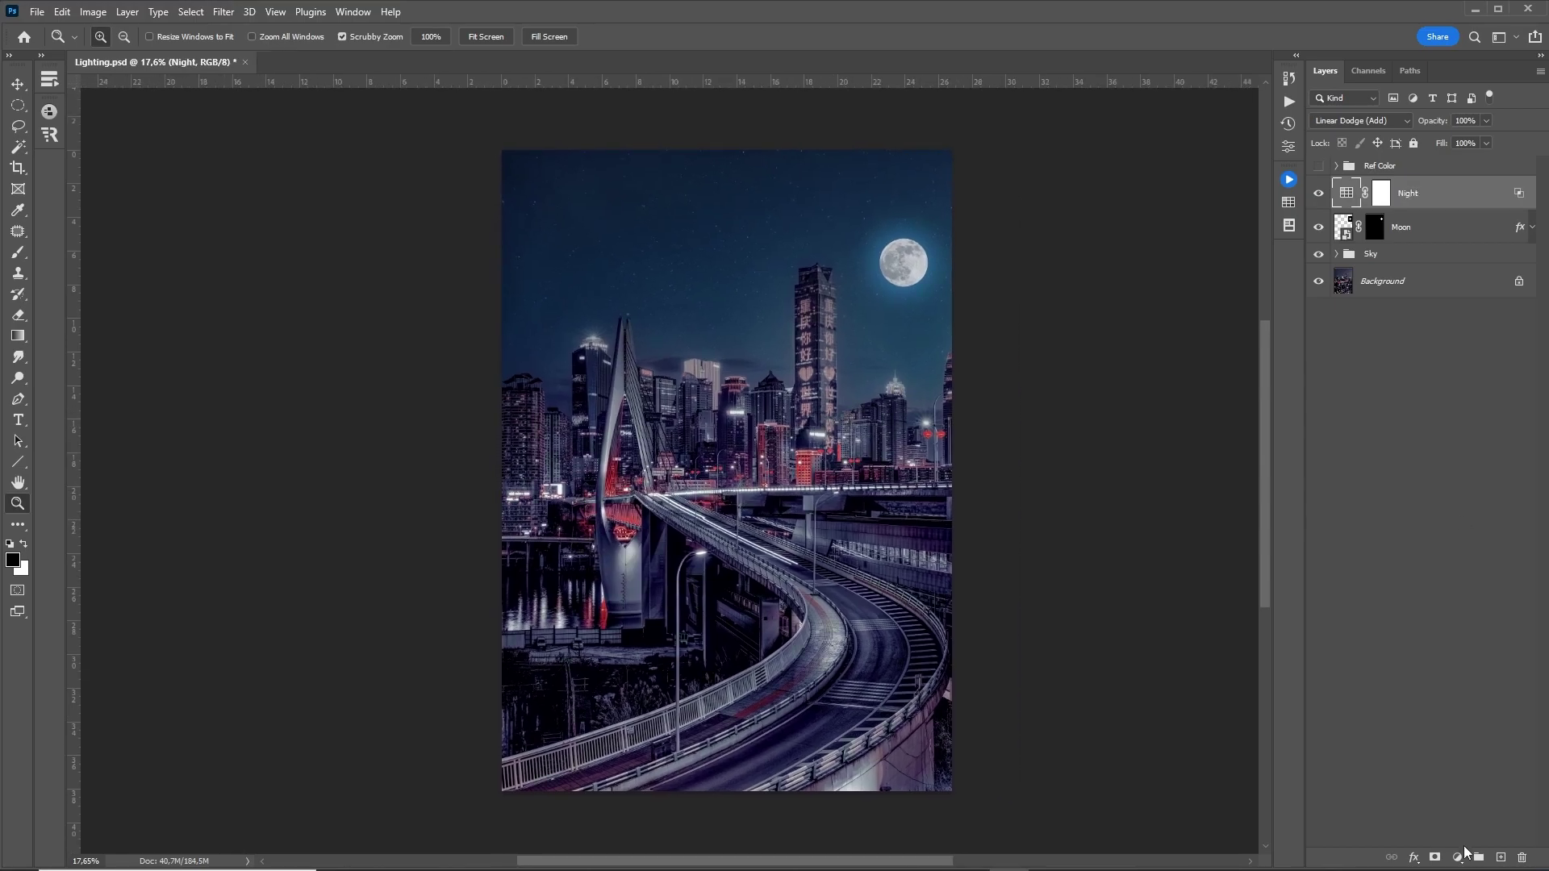
Step: Add a Selective Color layer setting Reds to Cyan -100, Magenta -100, Yellow +100
{"action": "left_click", "coordinate": [1460, 855]}
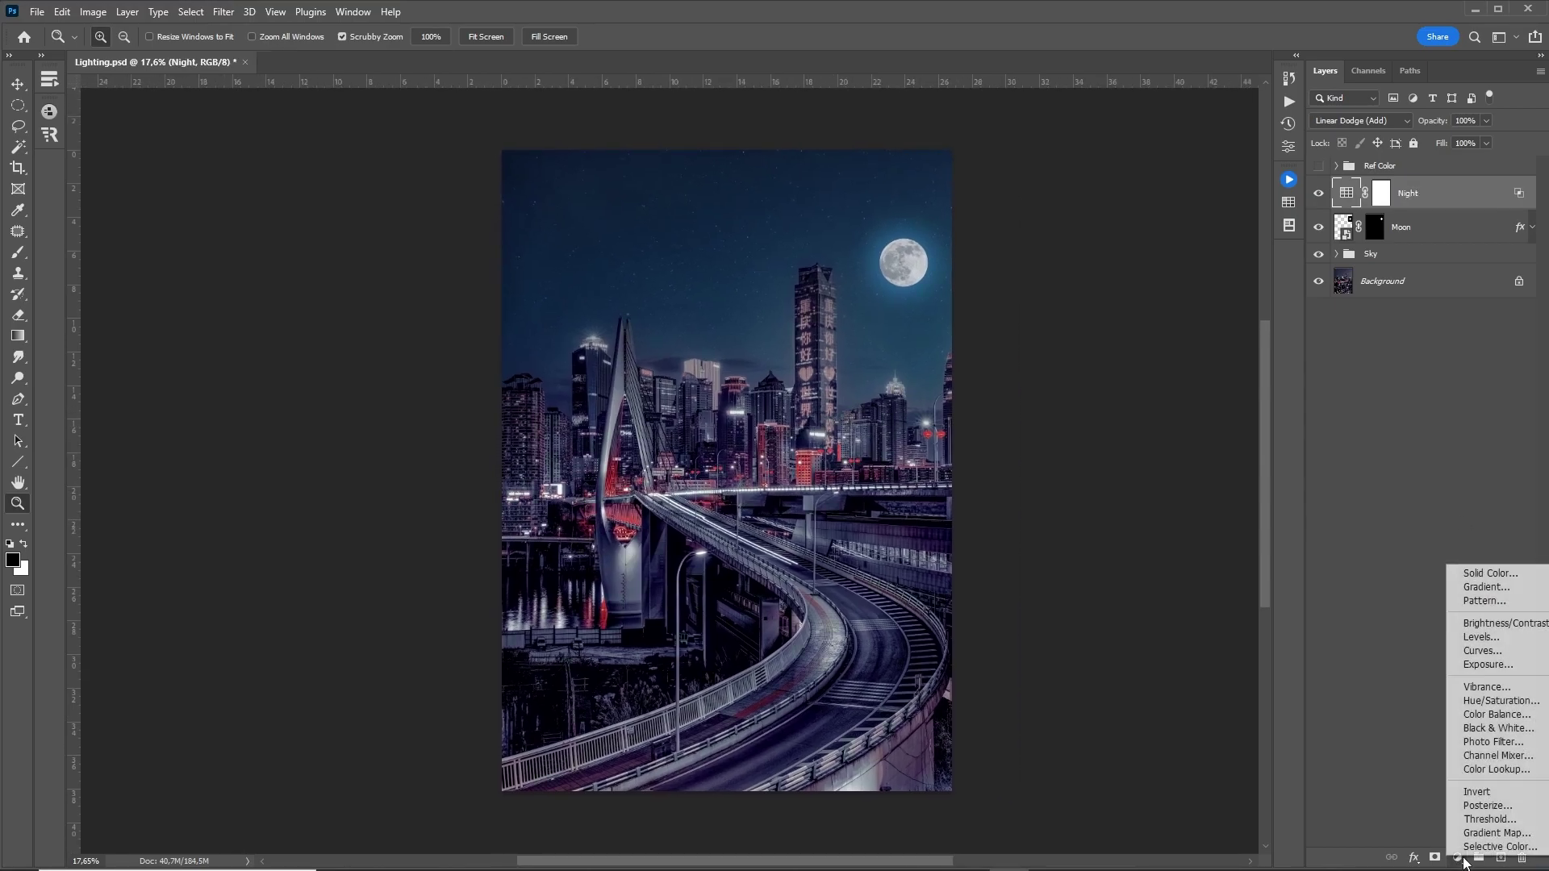
{"action": "left_click", "coordinate": [1485, 847]}
{"action": "left_click", "coordinate": [1125, 142]}
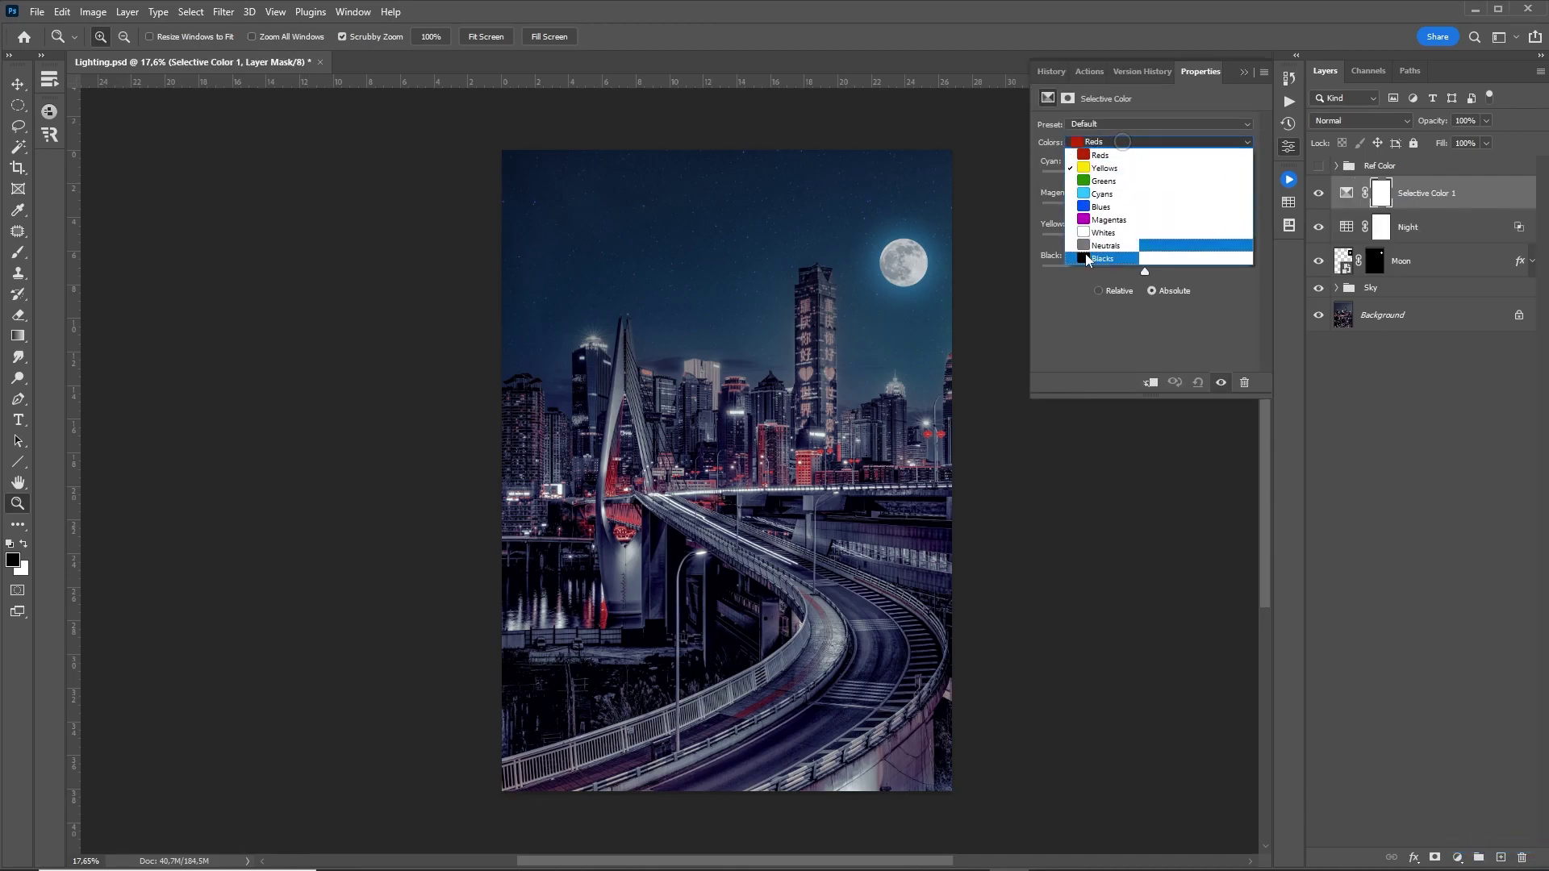
{"action": "left_click", "coordinate": [1114, 157]}
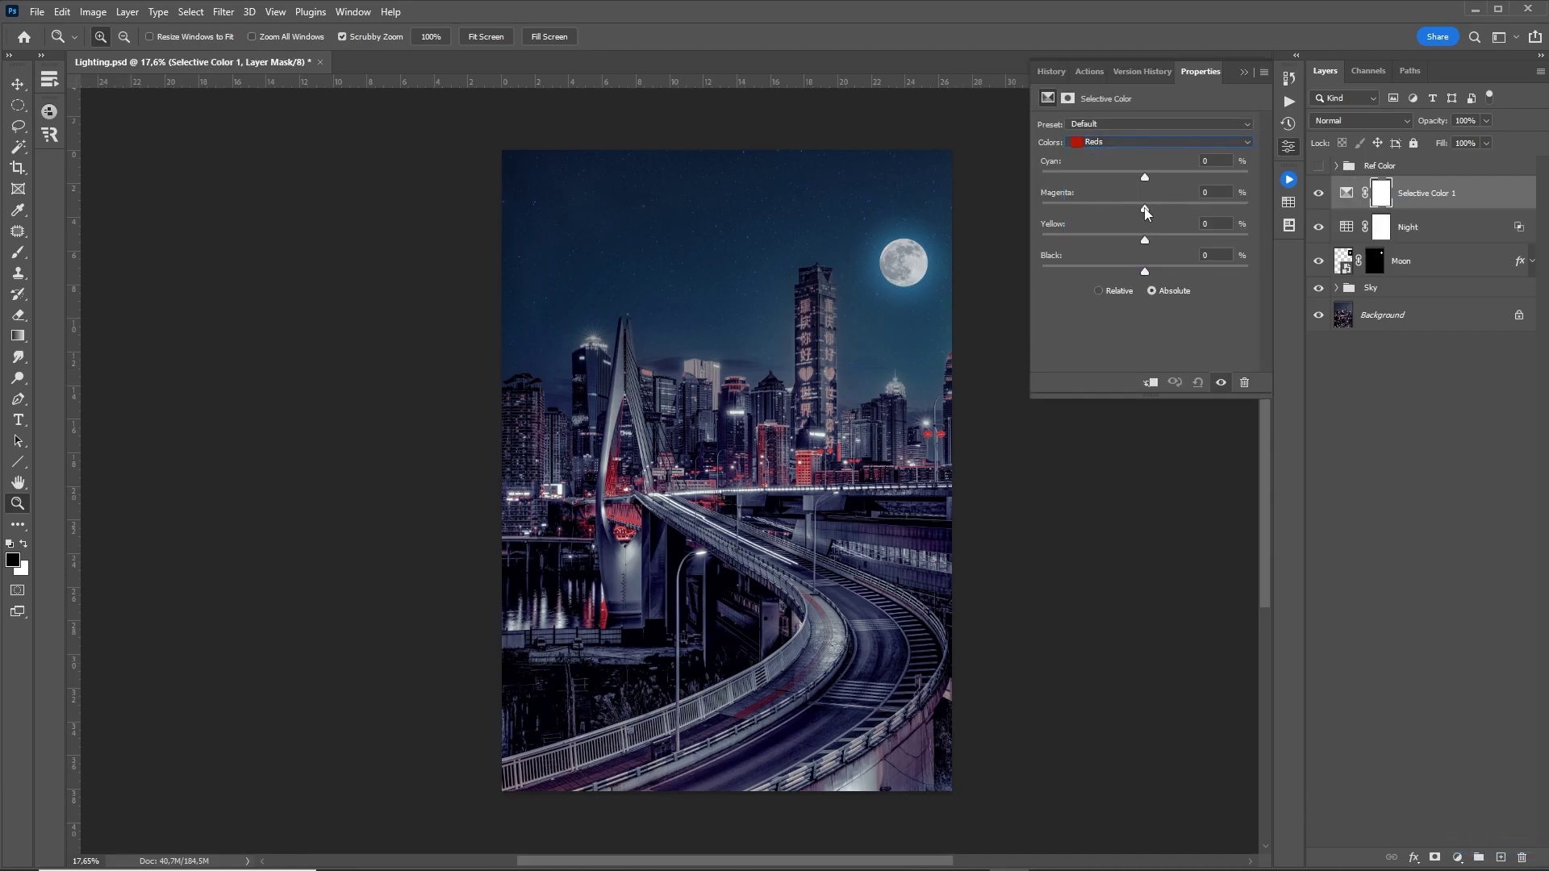
{"action": "left_click_drag", "start_coordinate": [1145, 239], "coordinate": [1296, 237]}
{"action": "left_click_drag", "start_coordinate": [1145, 208], "coordinate": [955, 225]}
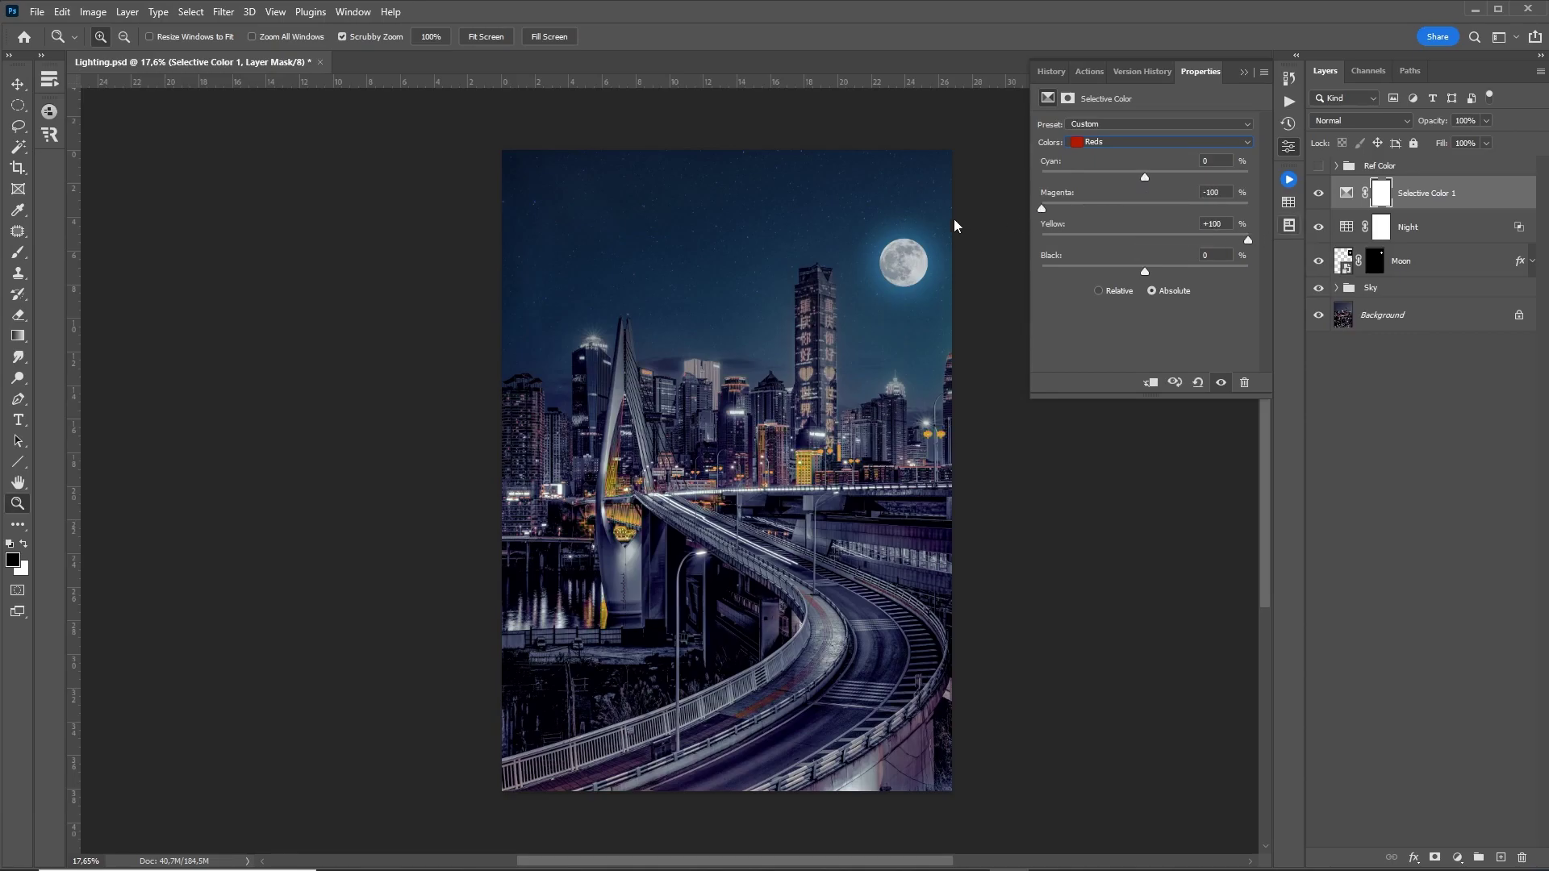
{"action": "left_click_drag", "start_coordinate": [1106, 176], "coordinate": [938, 171]}
Step: Compare the yellow glows against the Ref Color swatches and inspect the lit tower
{"action": "left_click", "coordinate": [1320, 170]}
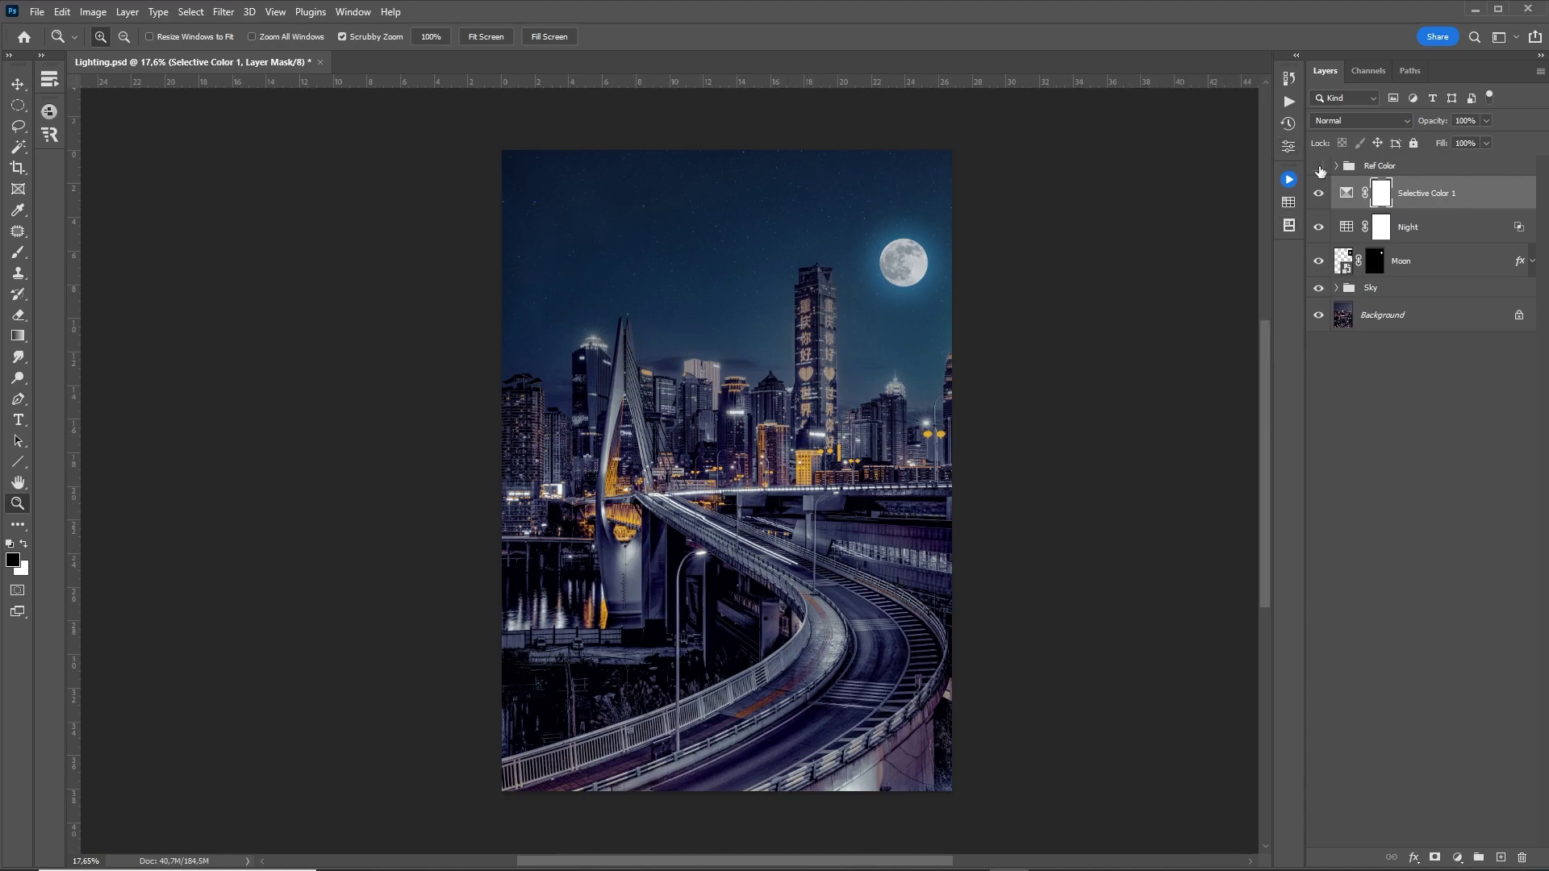
{"action": "left_click", "coordinate": [1320, 168]}
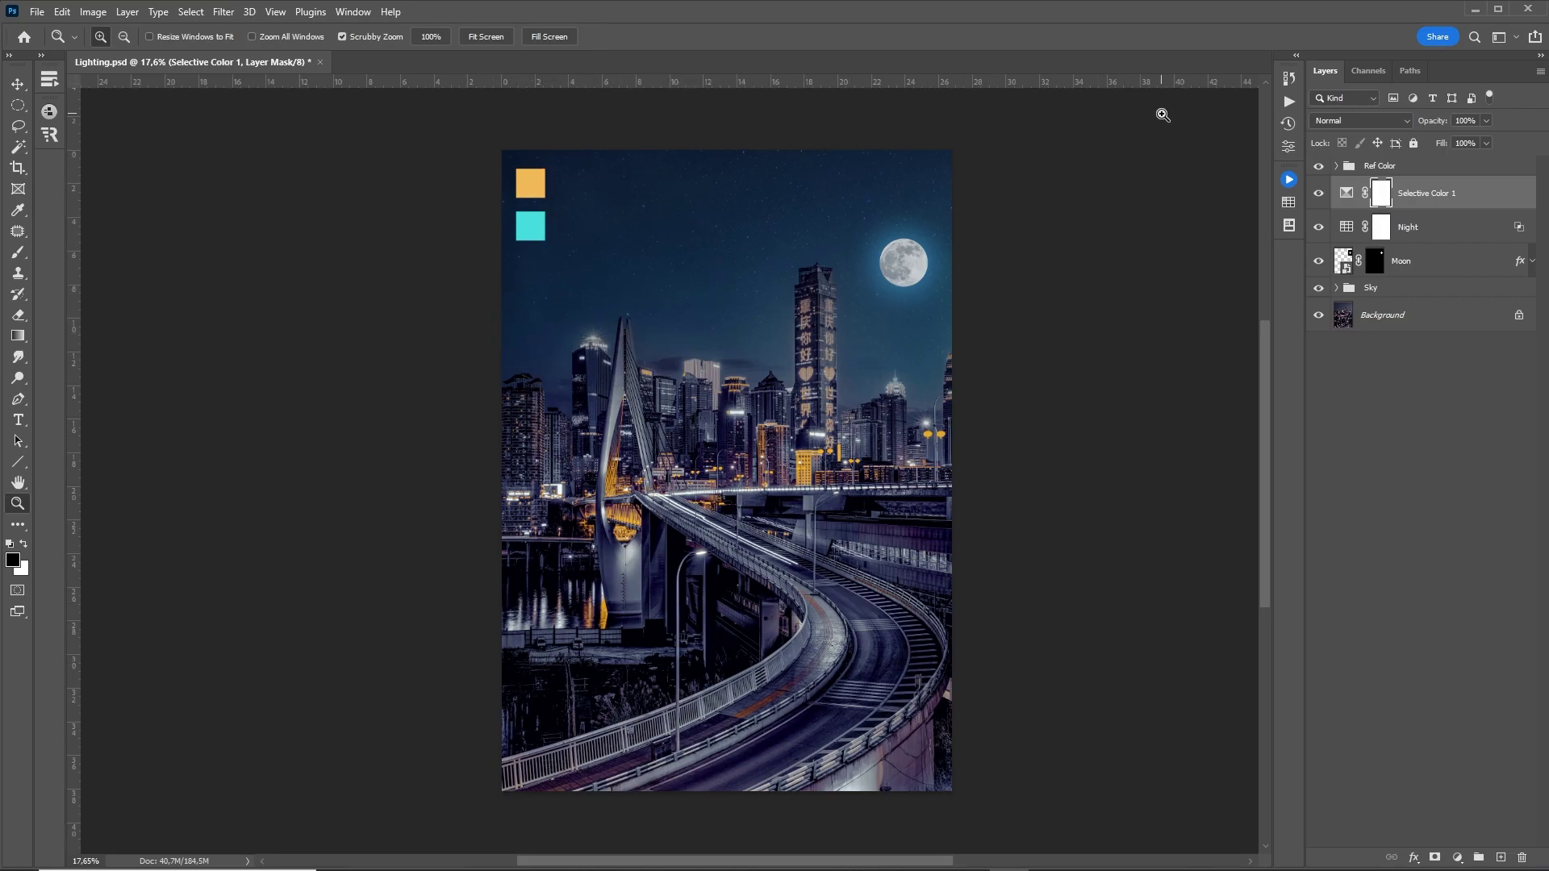
{"action": "left_click", "coordinate": [1320, 166]}
{"action": "left_click_drag", "start_coordinate": [798, 435], "coordinate": [896, 525]}
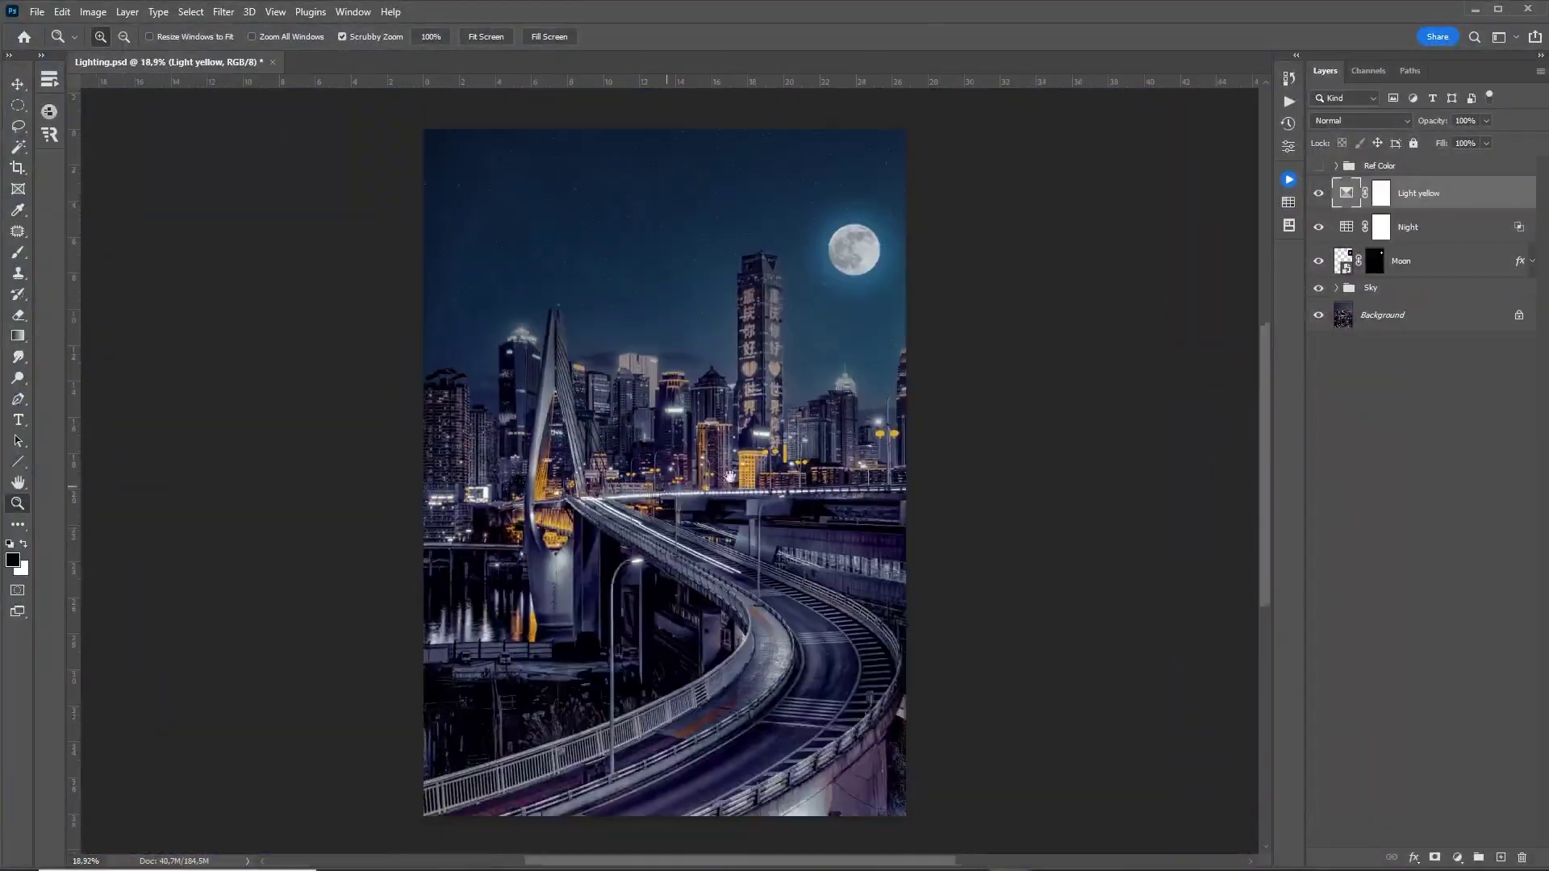
{"action": "left_click_drag", "start_coordinate": [730, 477], "coordinate": [827, 455]}
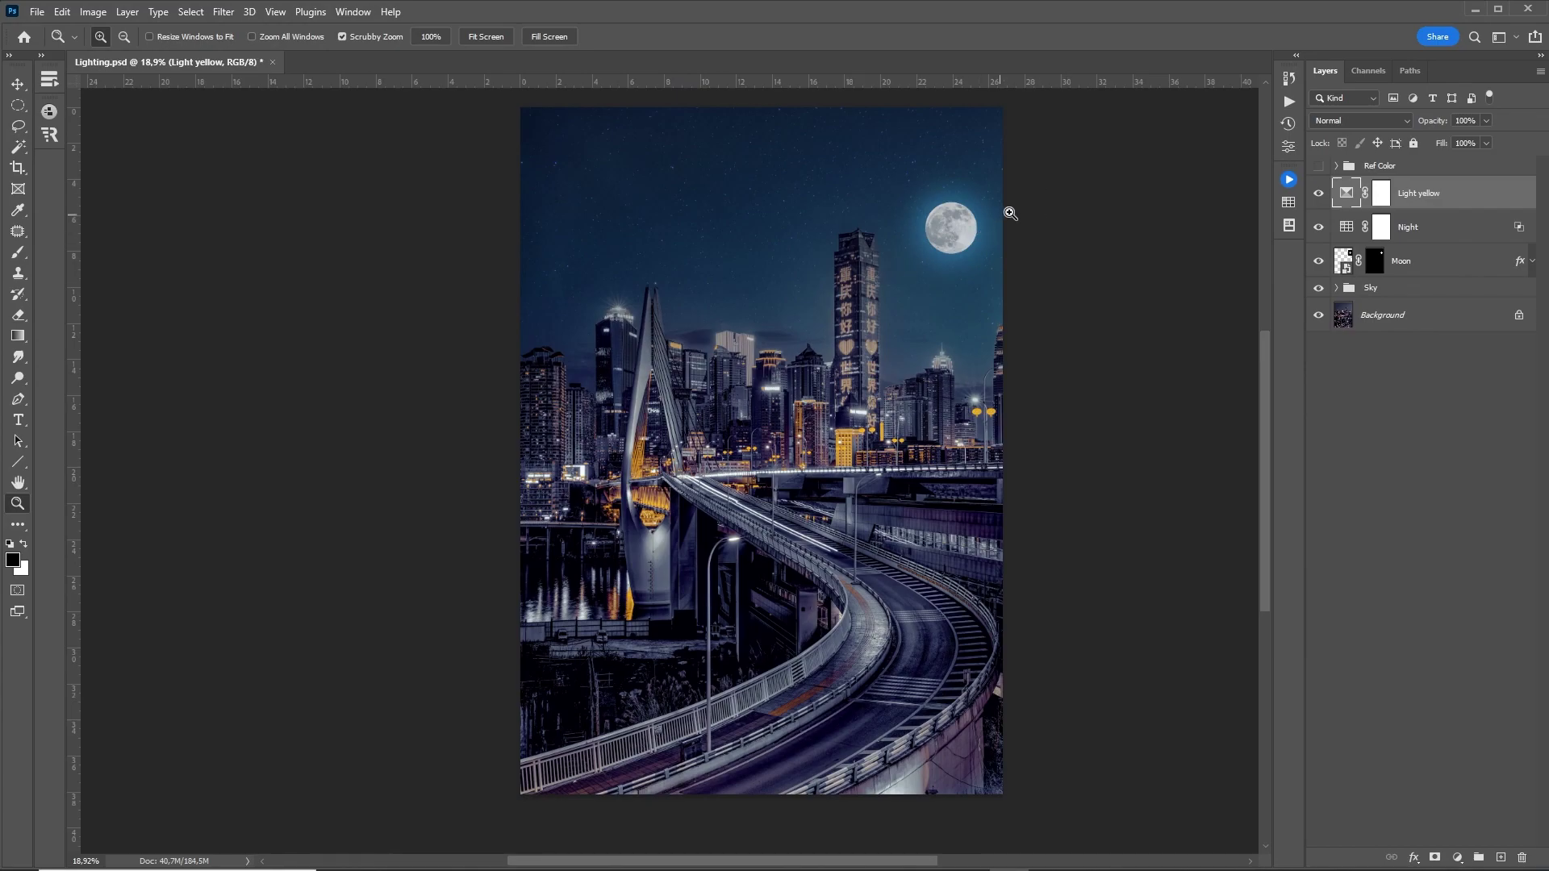
Step: Start a freehand lasso selection and cancel it
{"action": "key", "text": "l"}
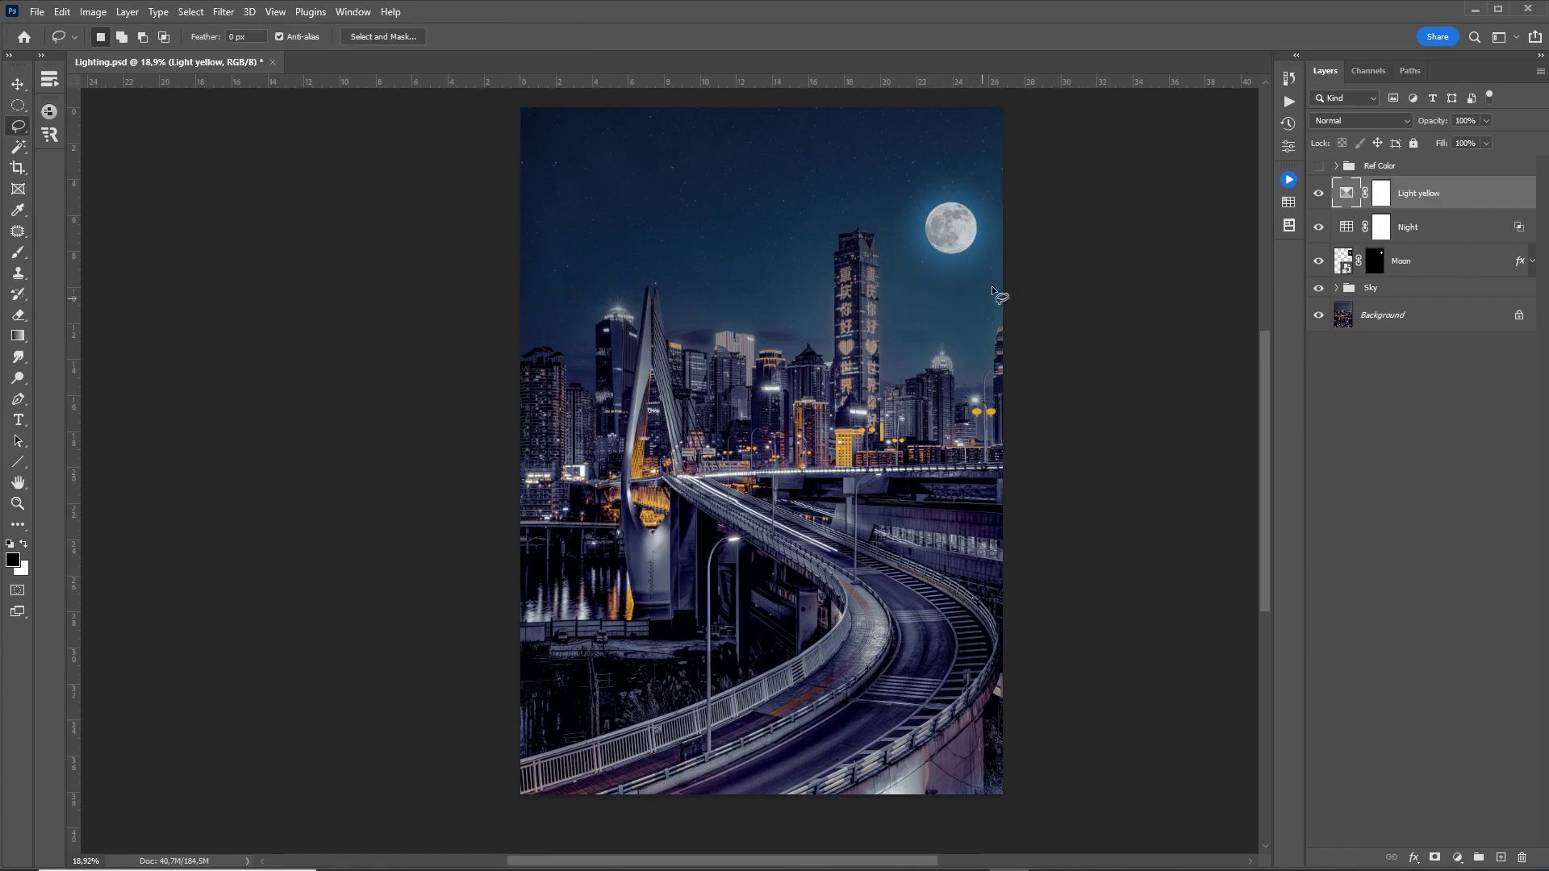
{"action": "mouse_move", "coordinate": [1029, 242]}
{"action": "left_mouse_down"}
{"action": "mouse_move", "coordinate": [494, 522]}
{"action": "mouse_move", "coordinate": [979, 827]}
{"action": "mouse_move", "coordinate": [1040, 197]}
{"action": "left_mouse_up"}
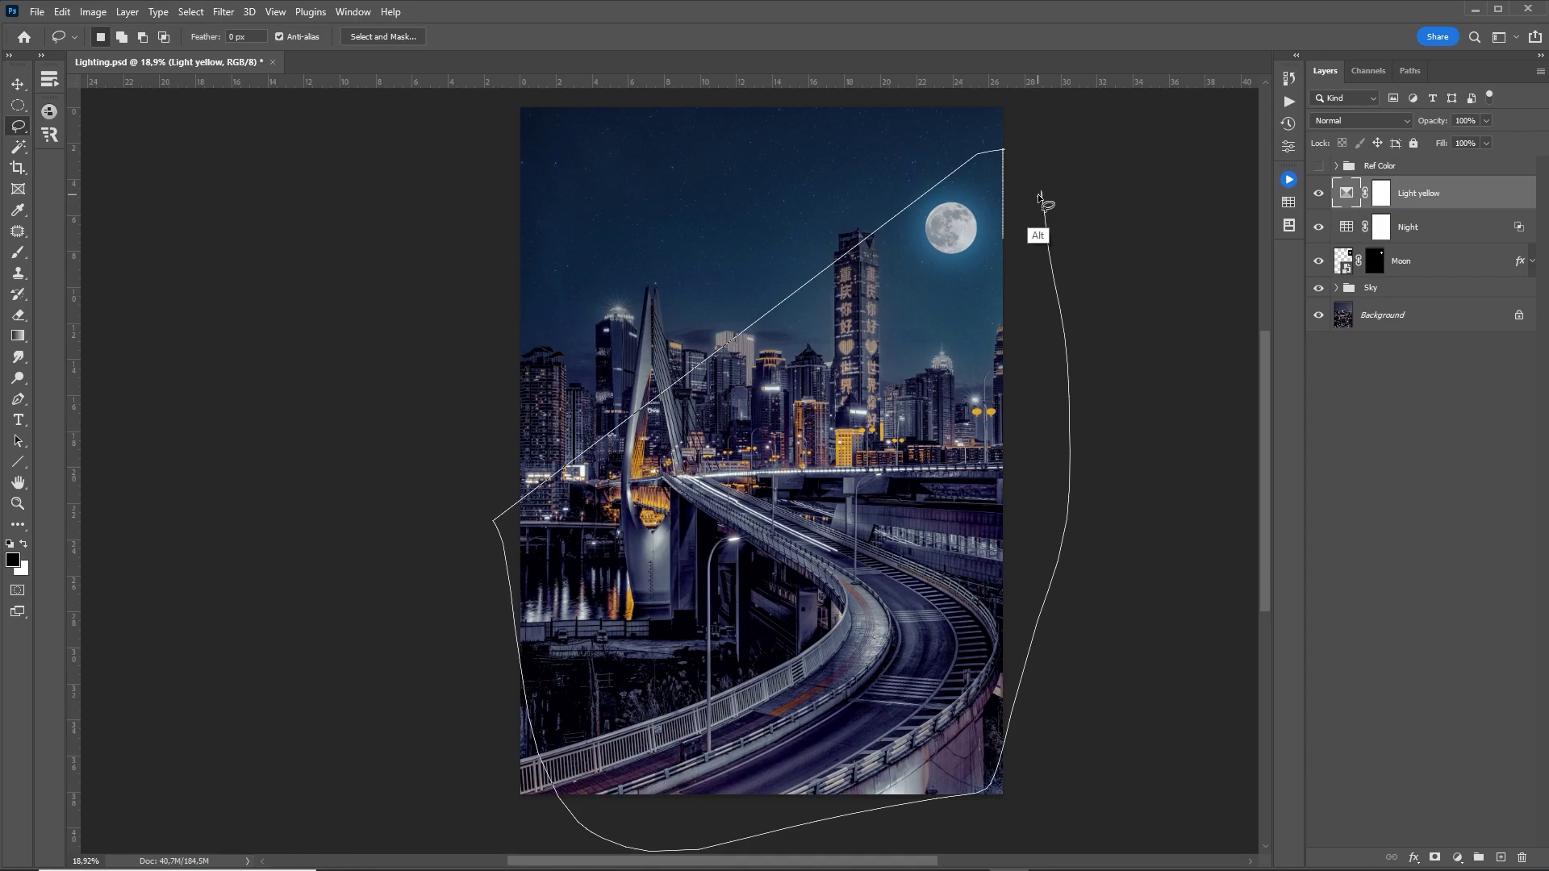
{"action": "key", "text": "Escape"}
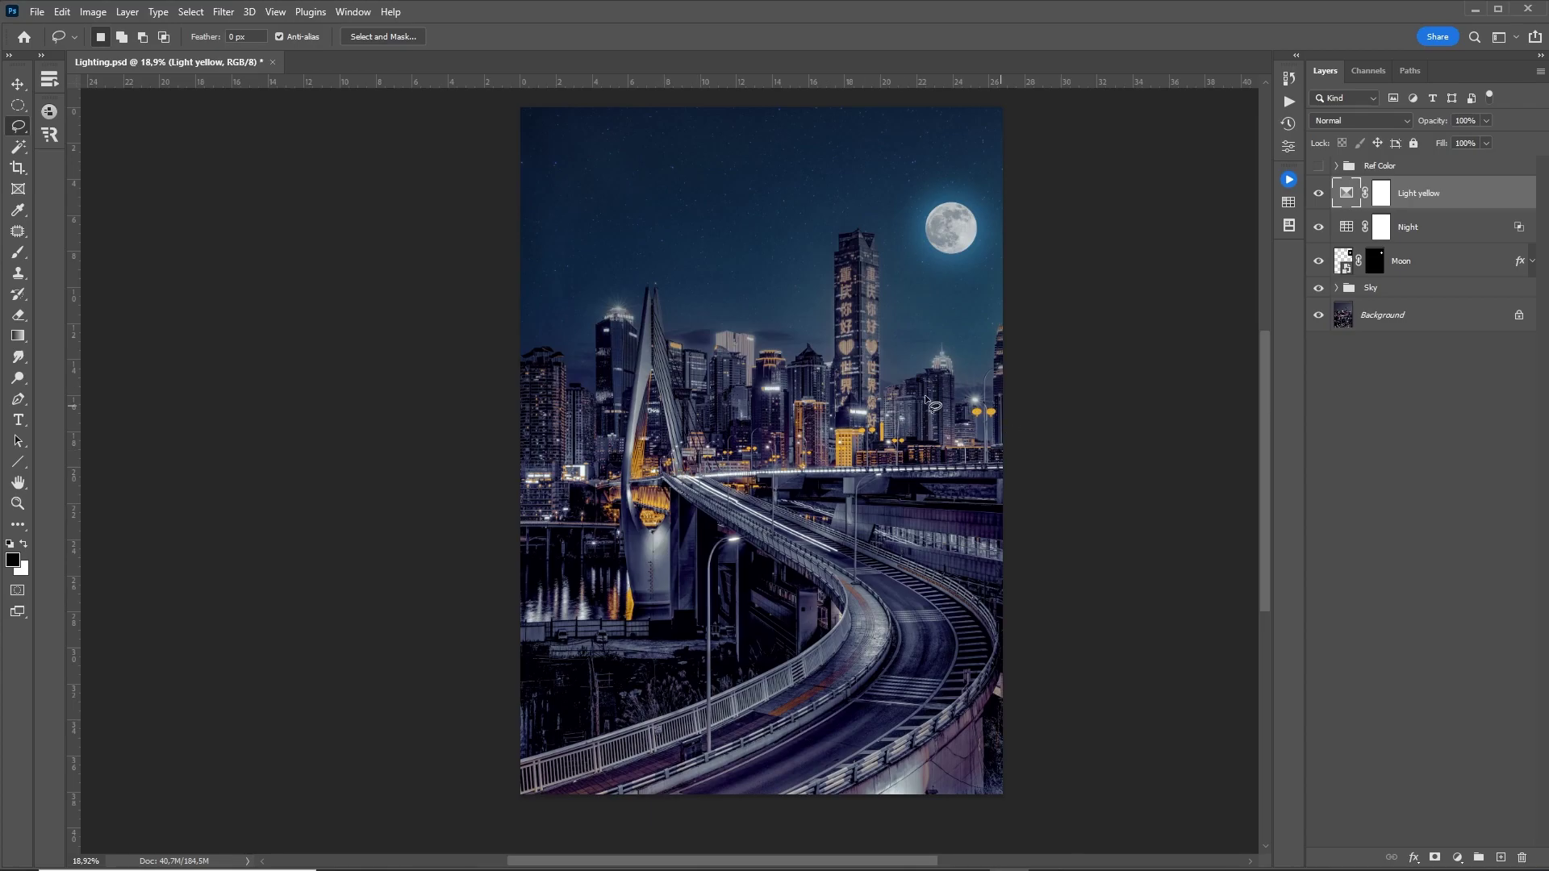
Step: Duplicate the Background, convert the copy to a smart object and name it Image
{"action": "left_click", "coordinate": [1409, 313]}
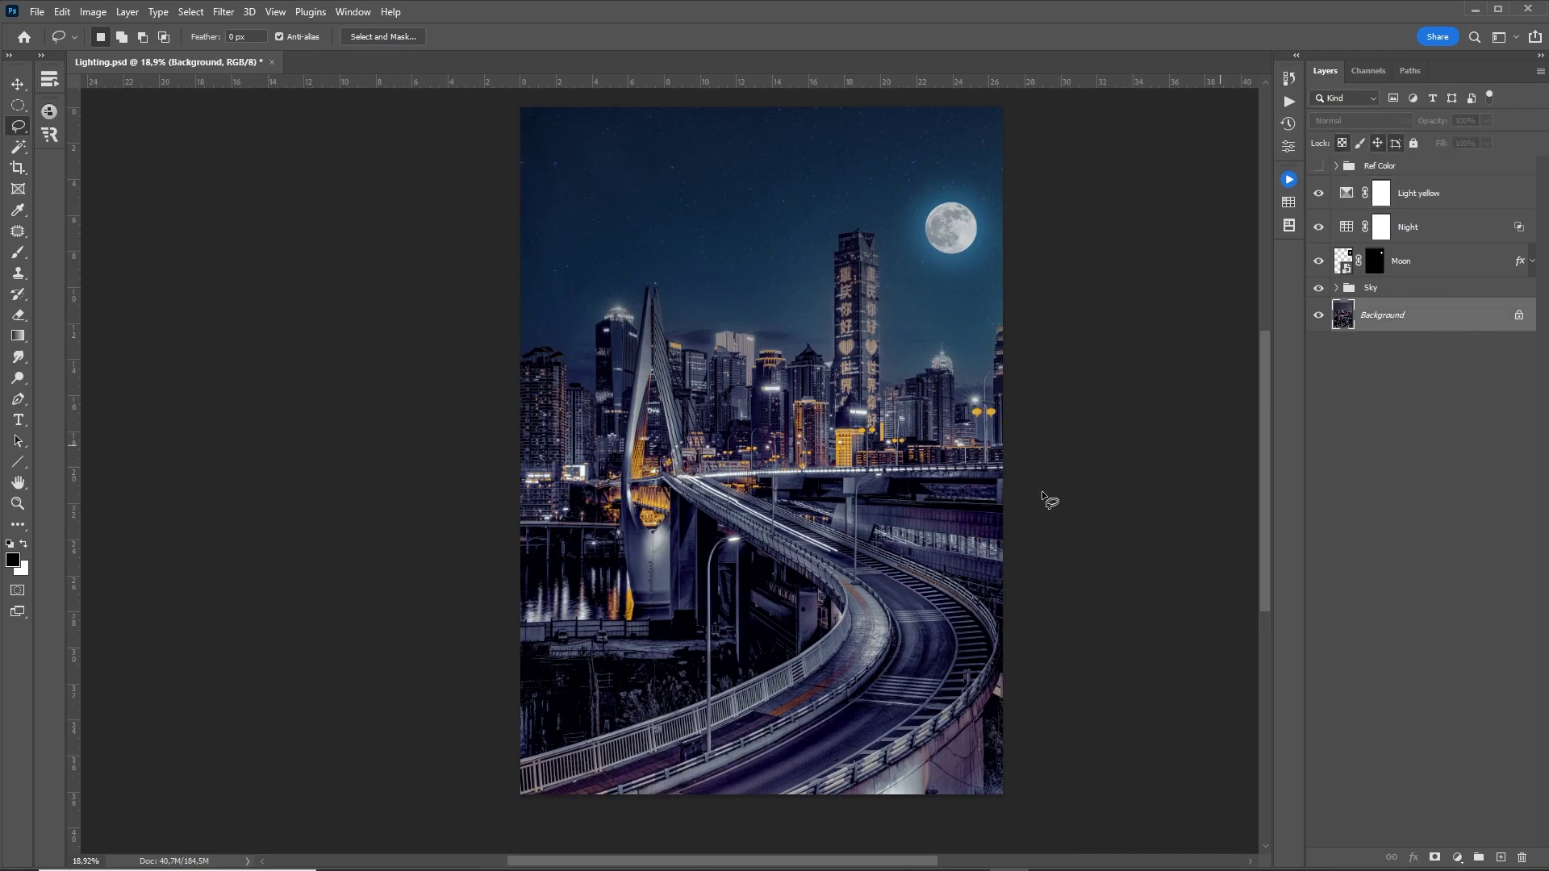
{"action": "key", "text": "ctrl+j"}
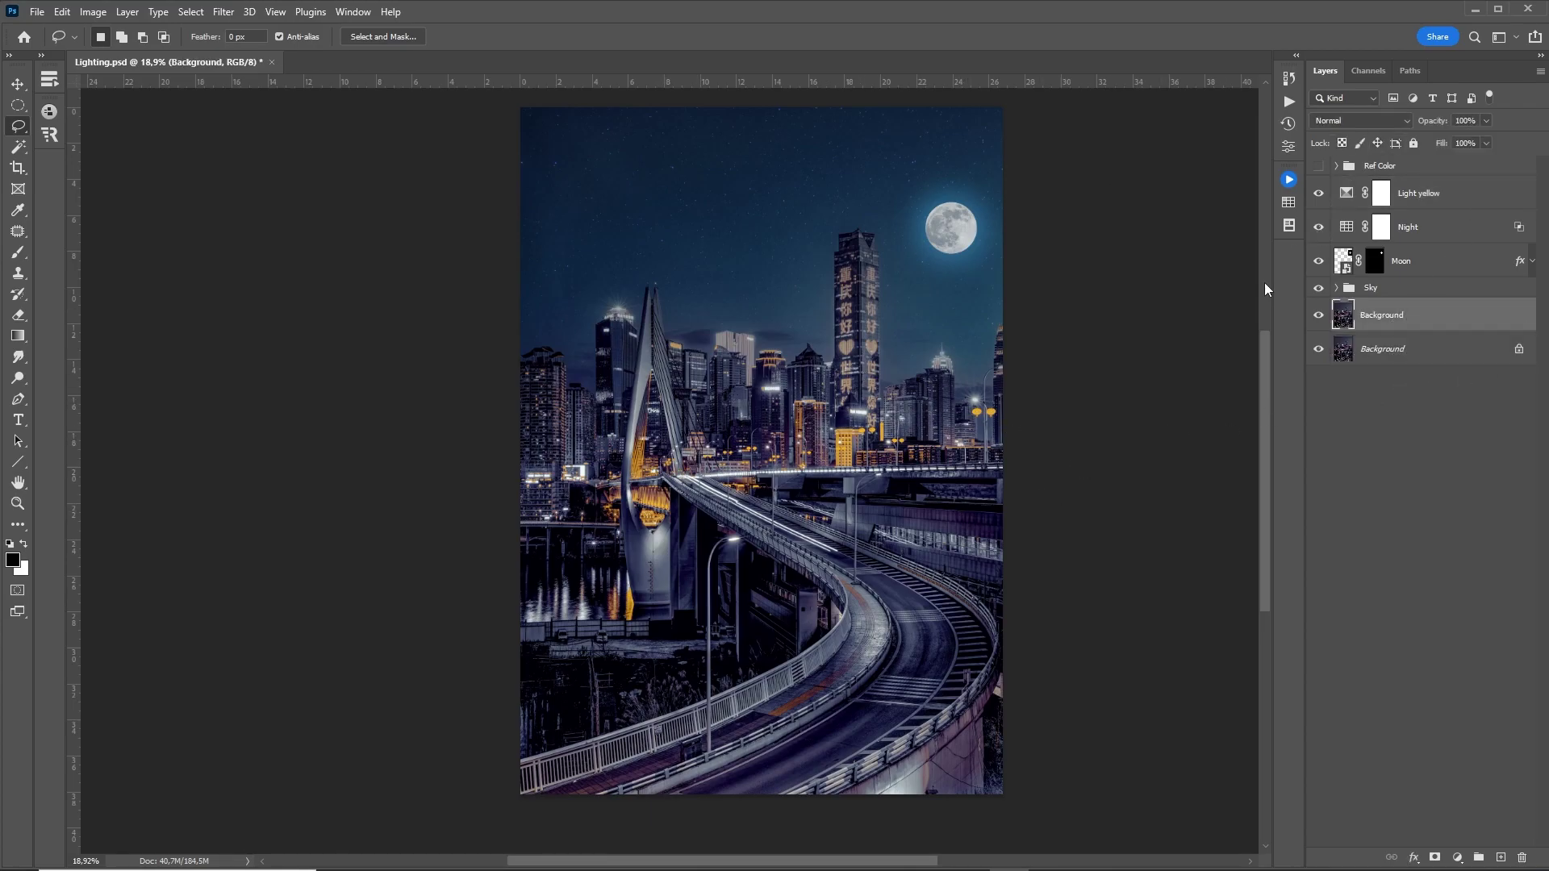
{"action": "right_click", "coordinate": [1425, 314]}
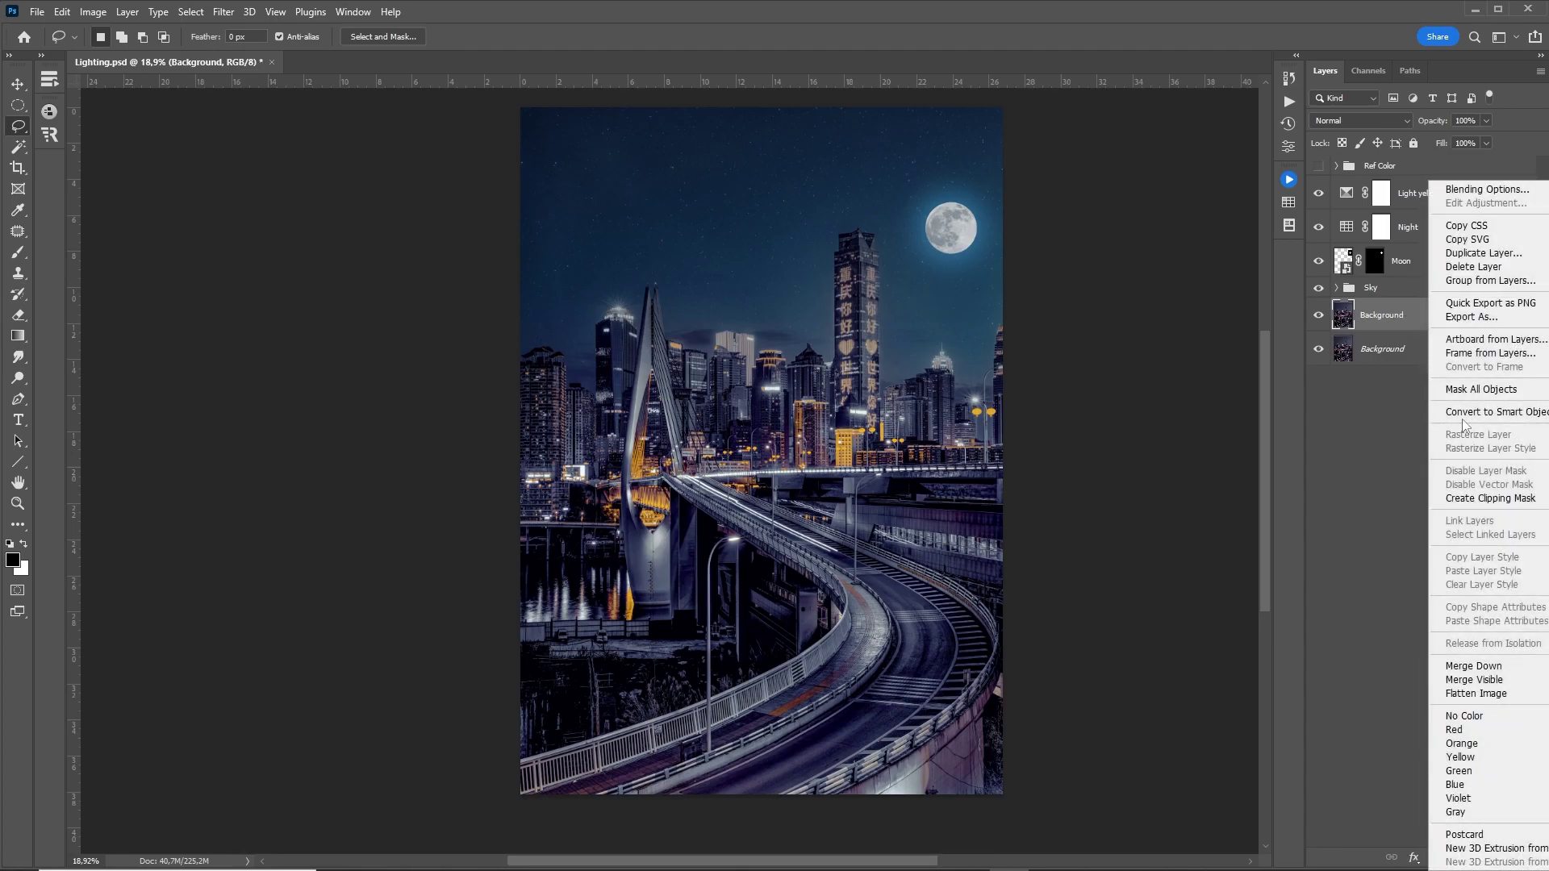
{"action": "left_click", "coordinate": [1481, 420]}
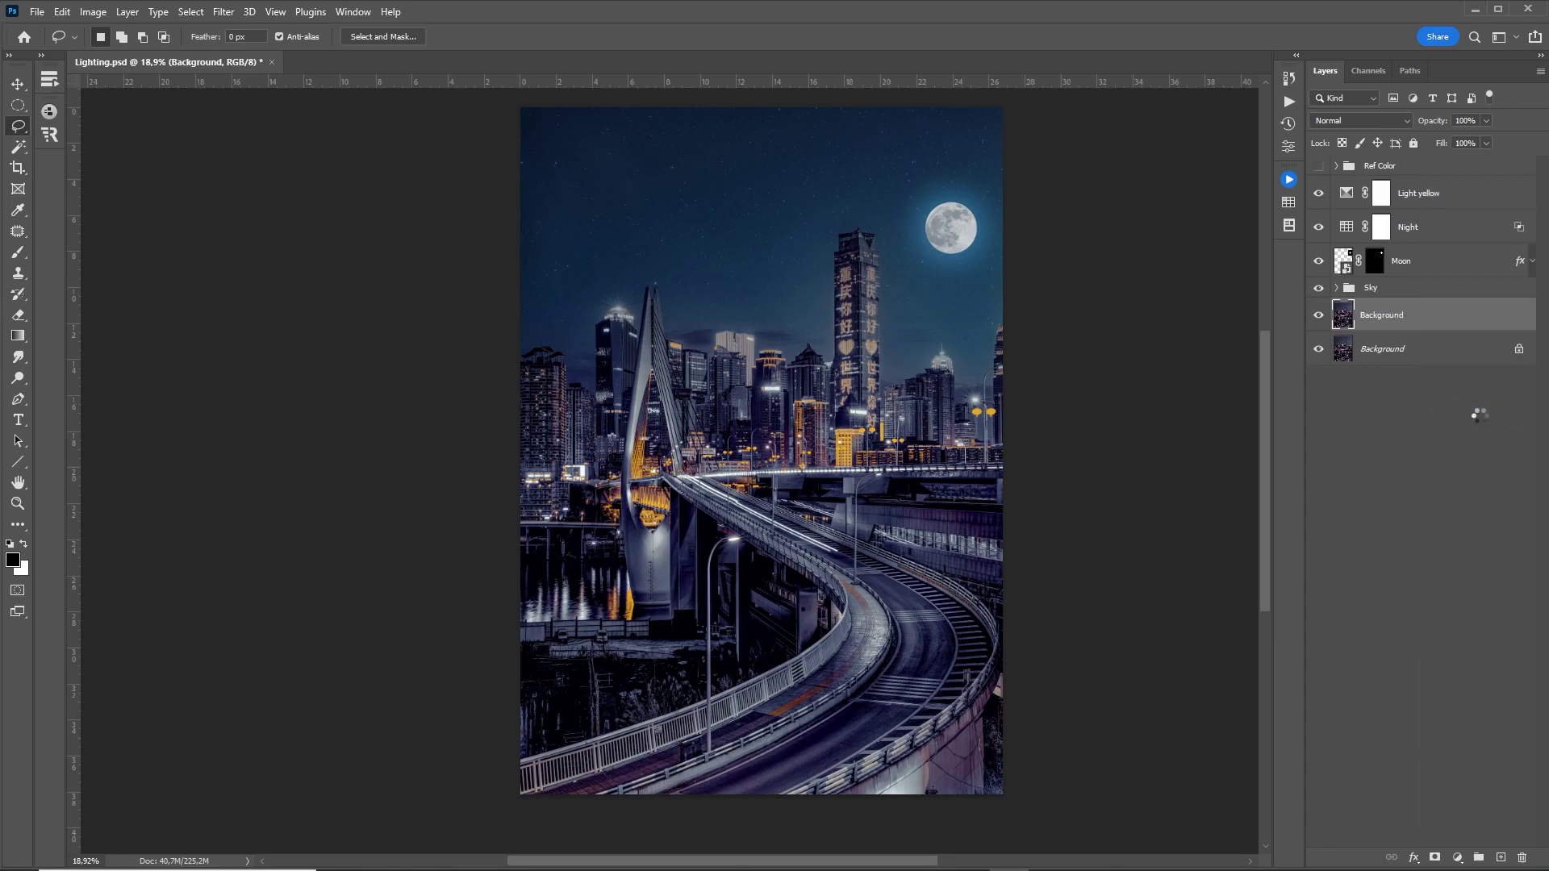
{"action": "double_click", "coordinate": [1375, 316]}
{"action": "type", "text": "Image"}
{"action": "key", "text": "Return"}
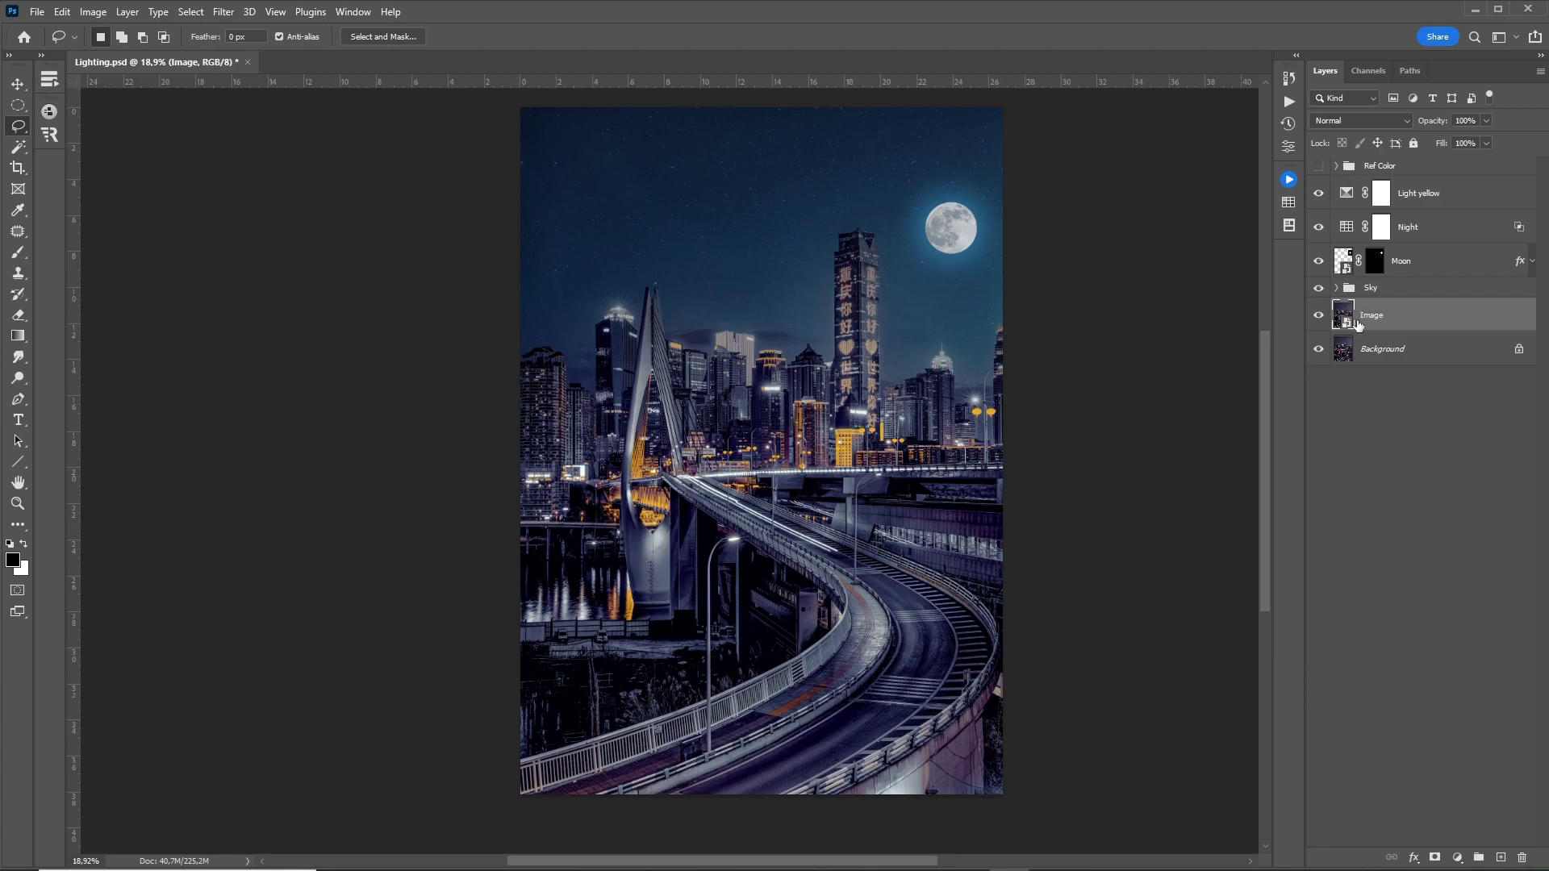
Step: Apply a Camera Raw smart filter with Exposure +0.31 plus added Highlights, Clarity and Vibrance
{"action": "left_click", "coordinate": [225, 12]}
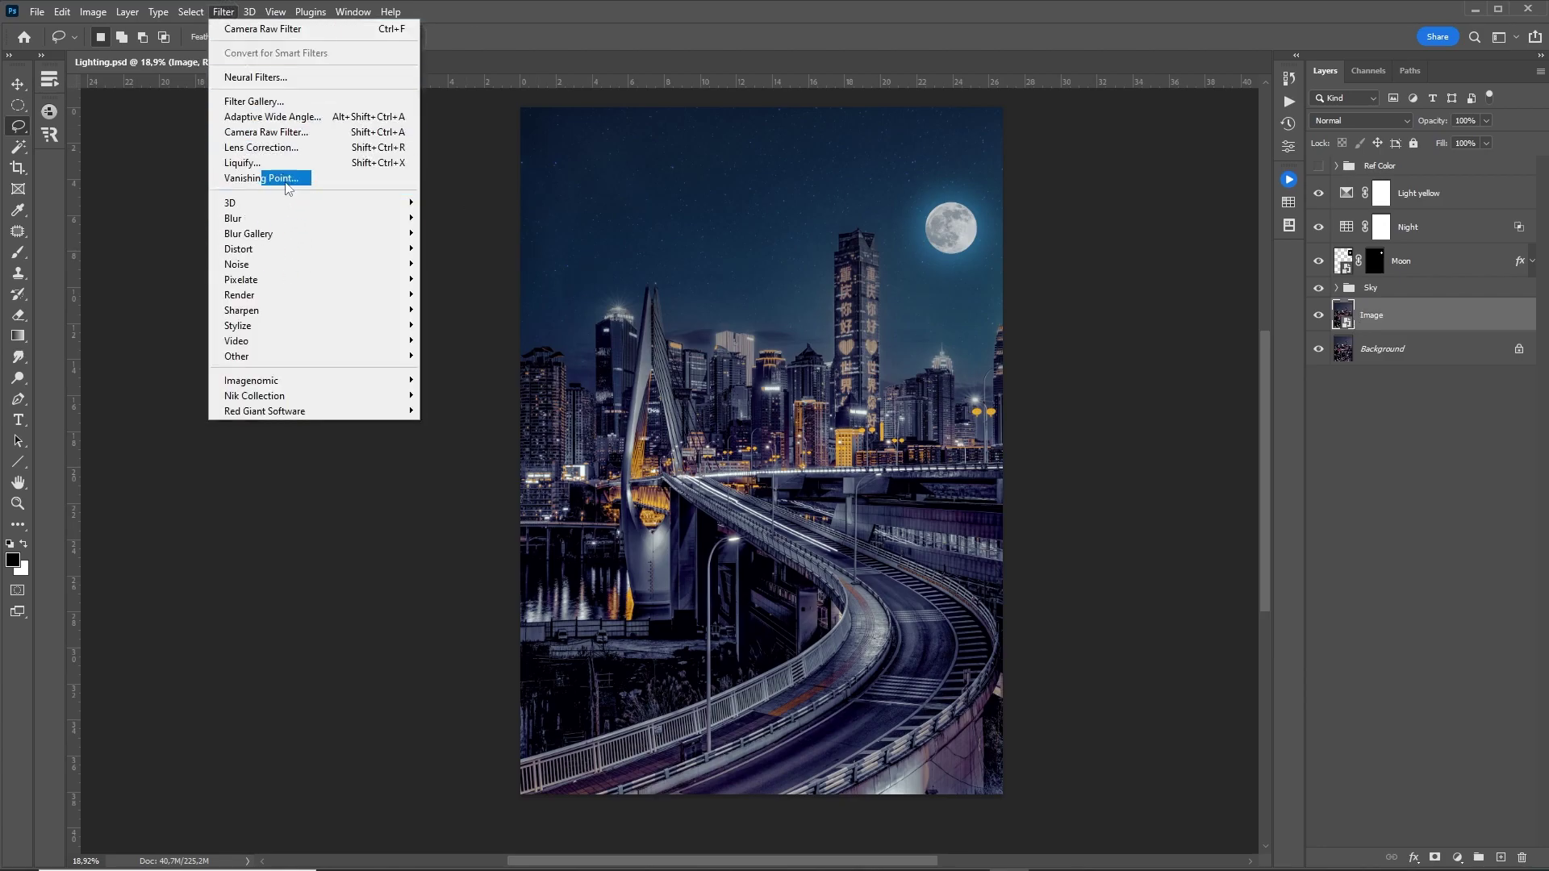
{"action": "left_click", "coordinate": [270, 136]}
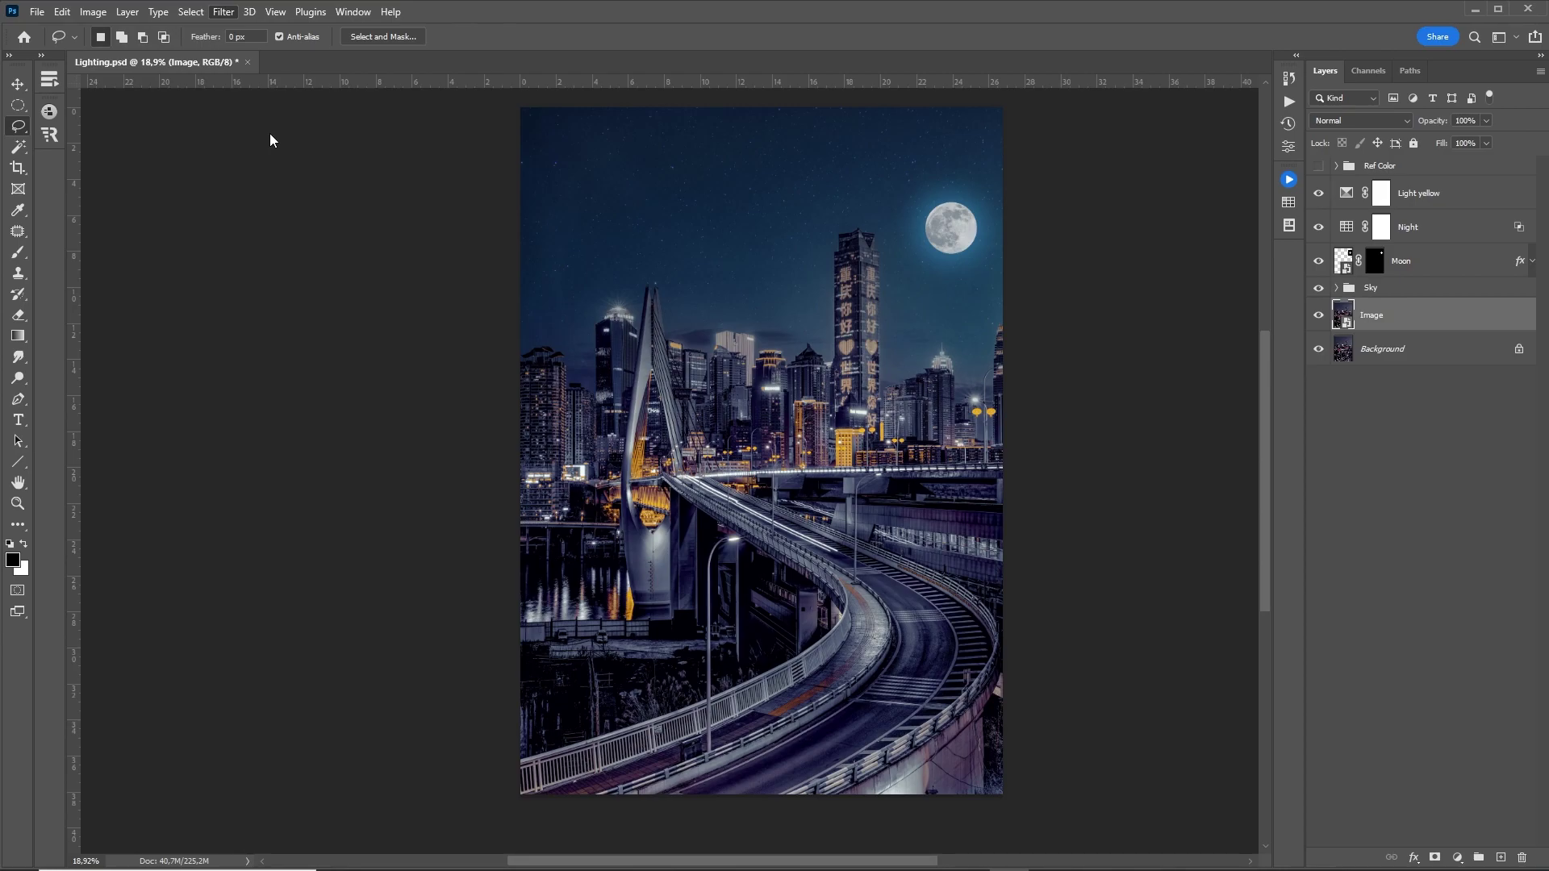
{"action": "scroll", "coordinate": [801, 323], "scroll_direction": "up", "scroll_amount": 2}
{"action": "scroll", "coordinate": [801, 323], "scroll_direction": "up", "scroll_amount": 3}
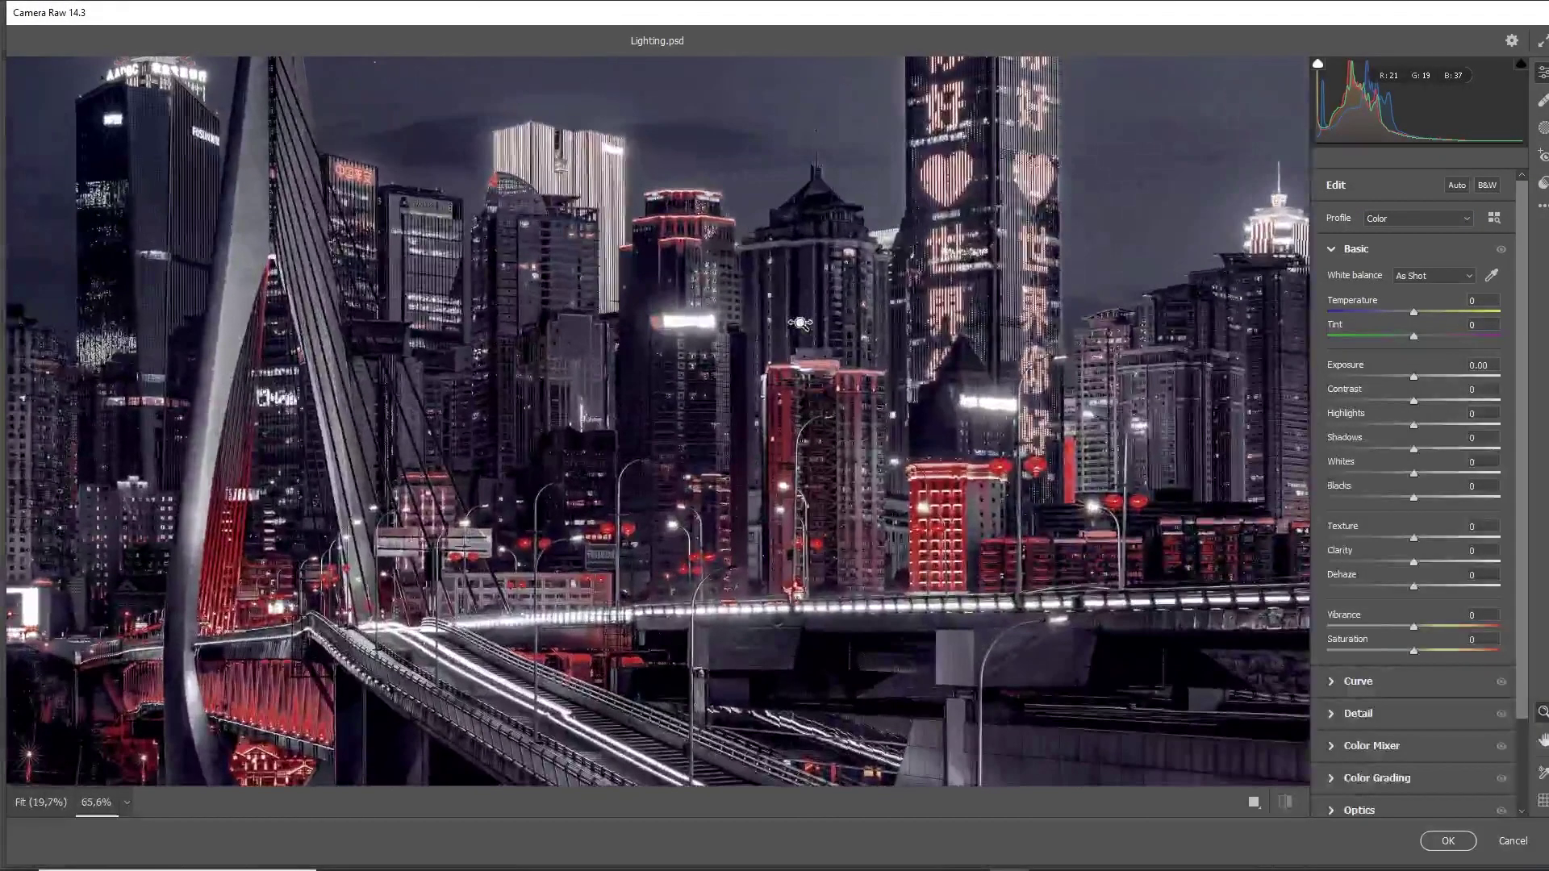
{"action": "mouse_move", "coordinate": [1425, 123]}
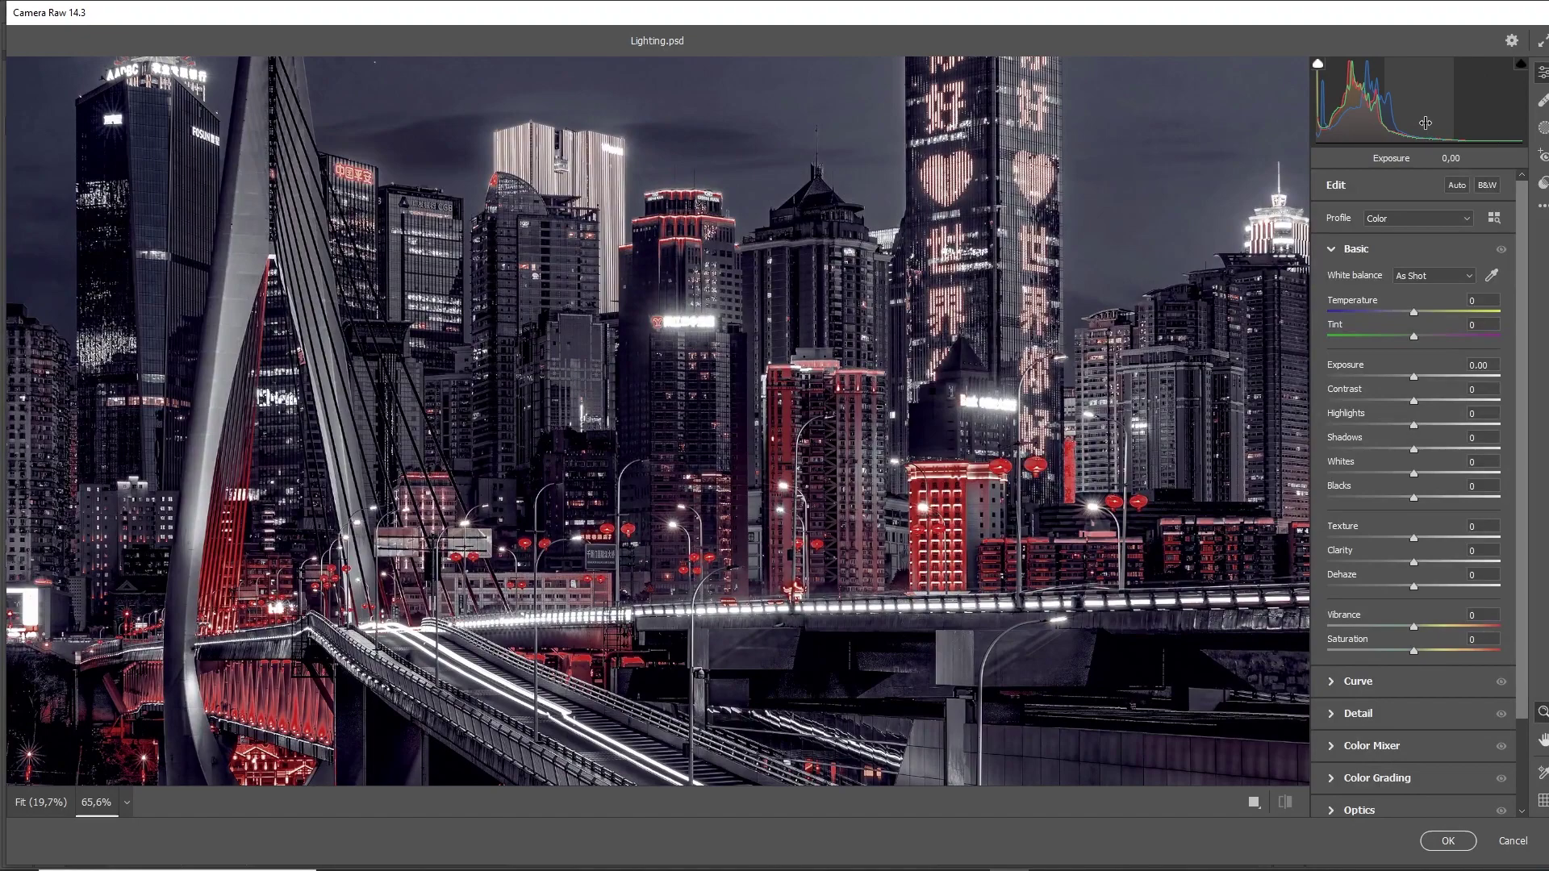
{"action": "left_click_drag", "start_coordinate": [1425, 124], "coordinate": [1514, 125]}
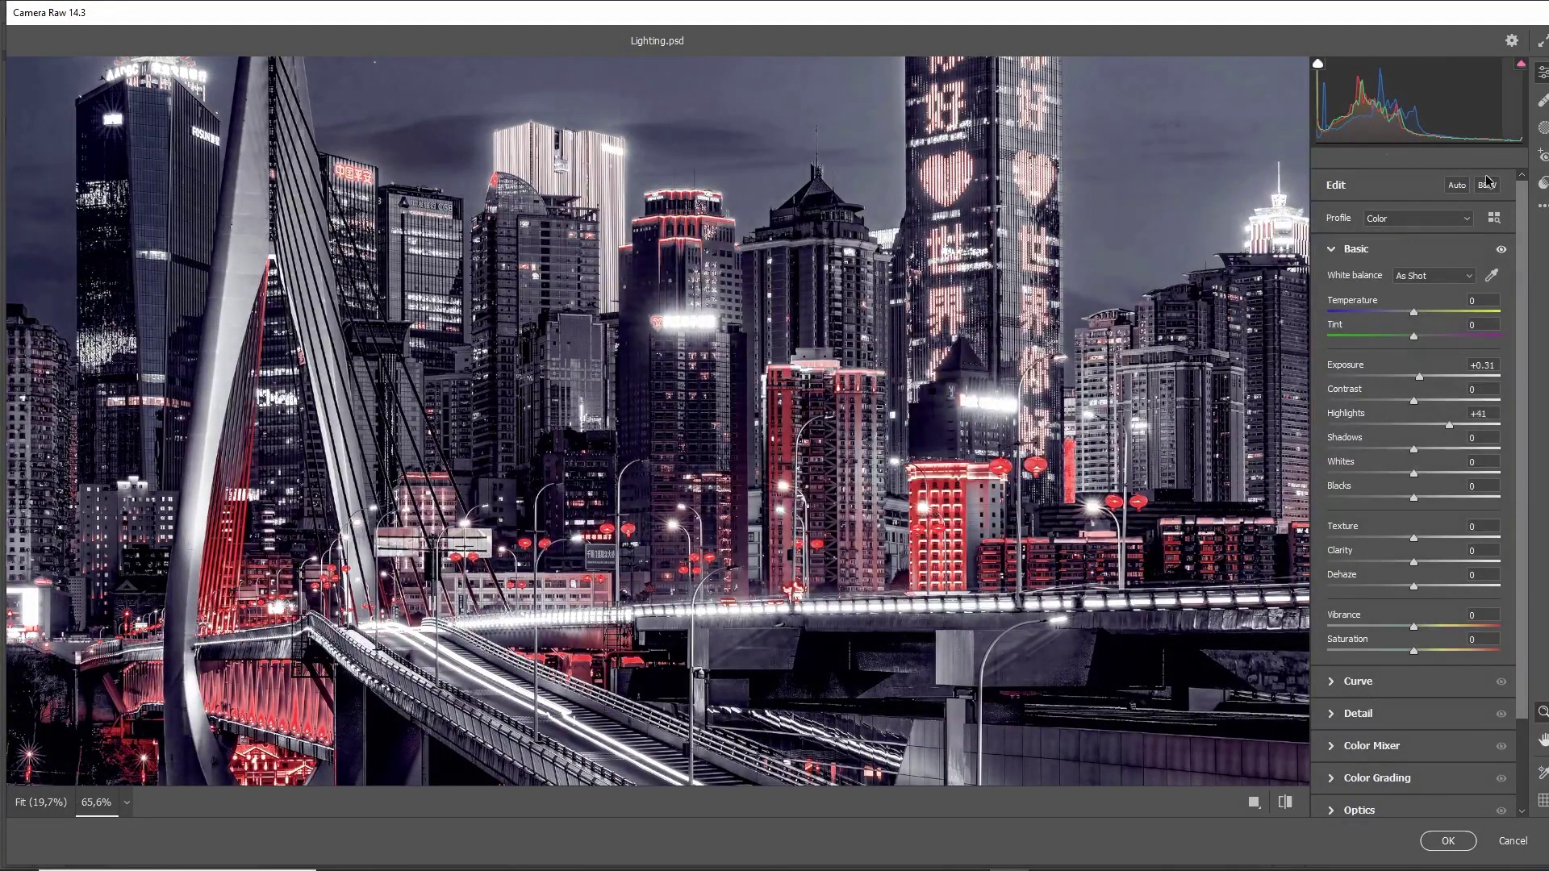
{"action": "left_click_drag", "start_coordinate": [1413, 562], "coordinate": [1440, 560]}
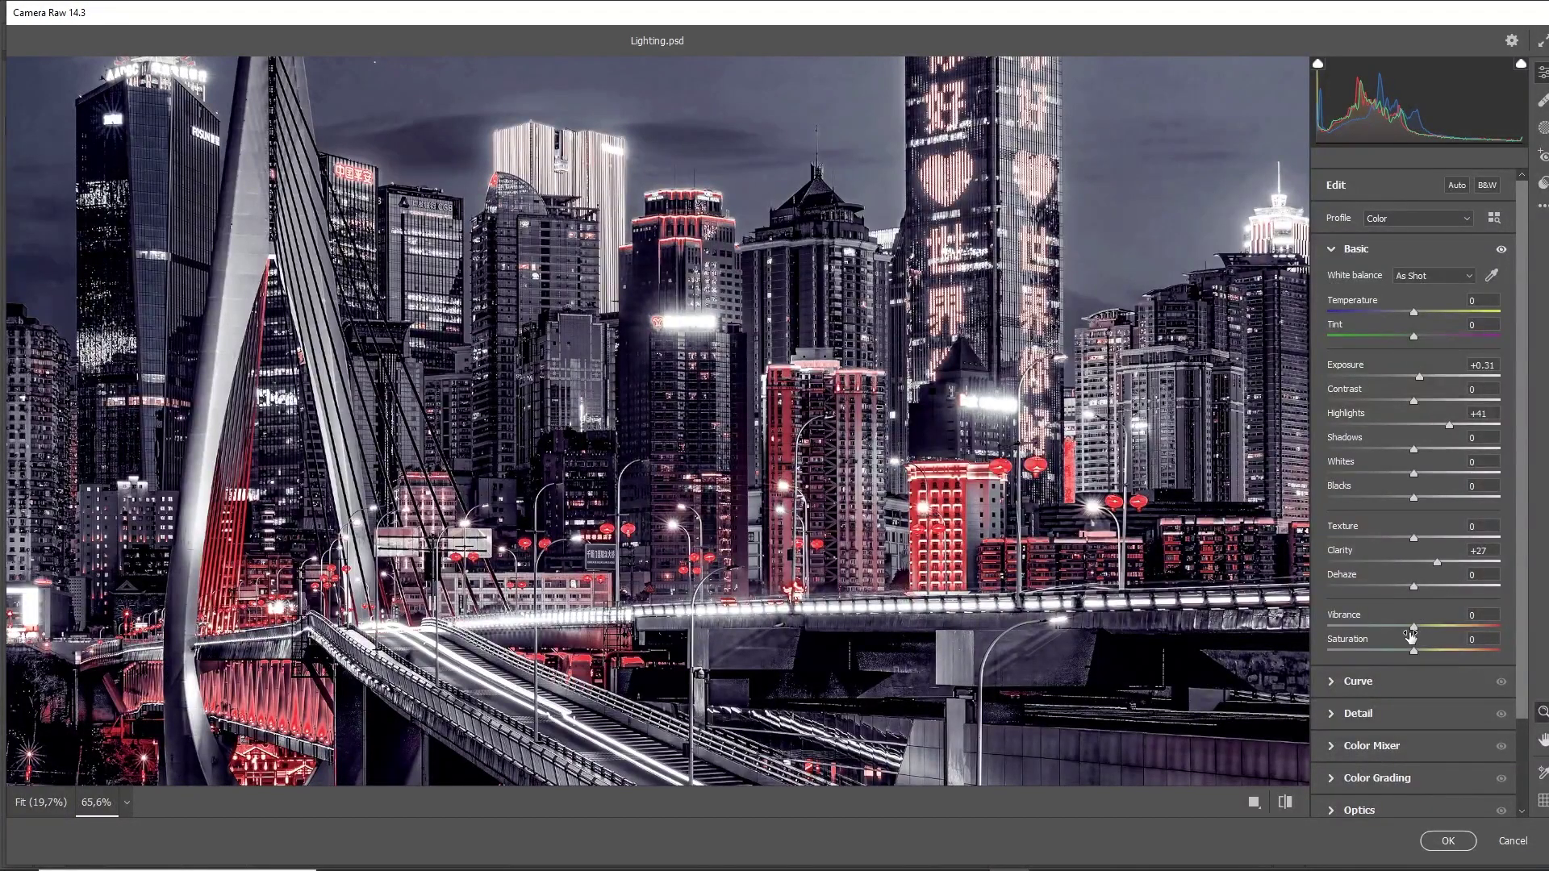
{"action": "left_click_drag", "start_coordinate": [1415, 626], "coordinate": [1426, 622]}
{"action": "left_click", "coordinate": [1453, 841]}
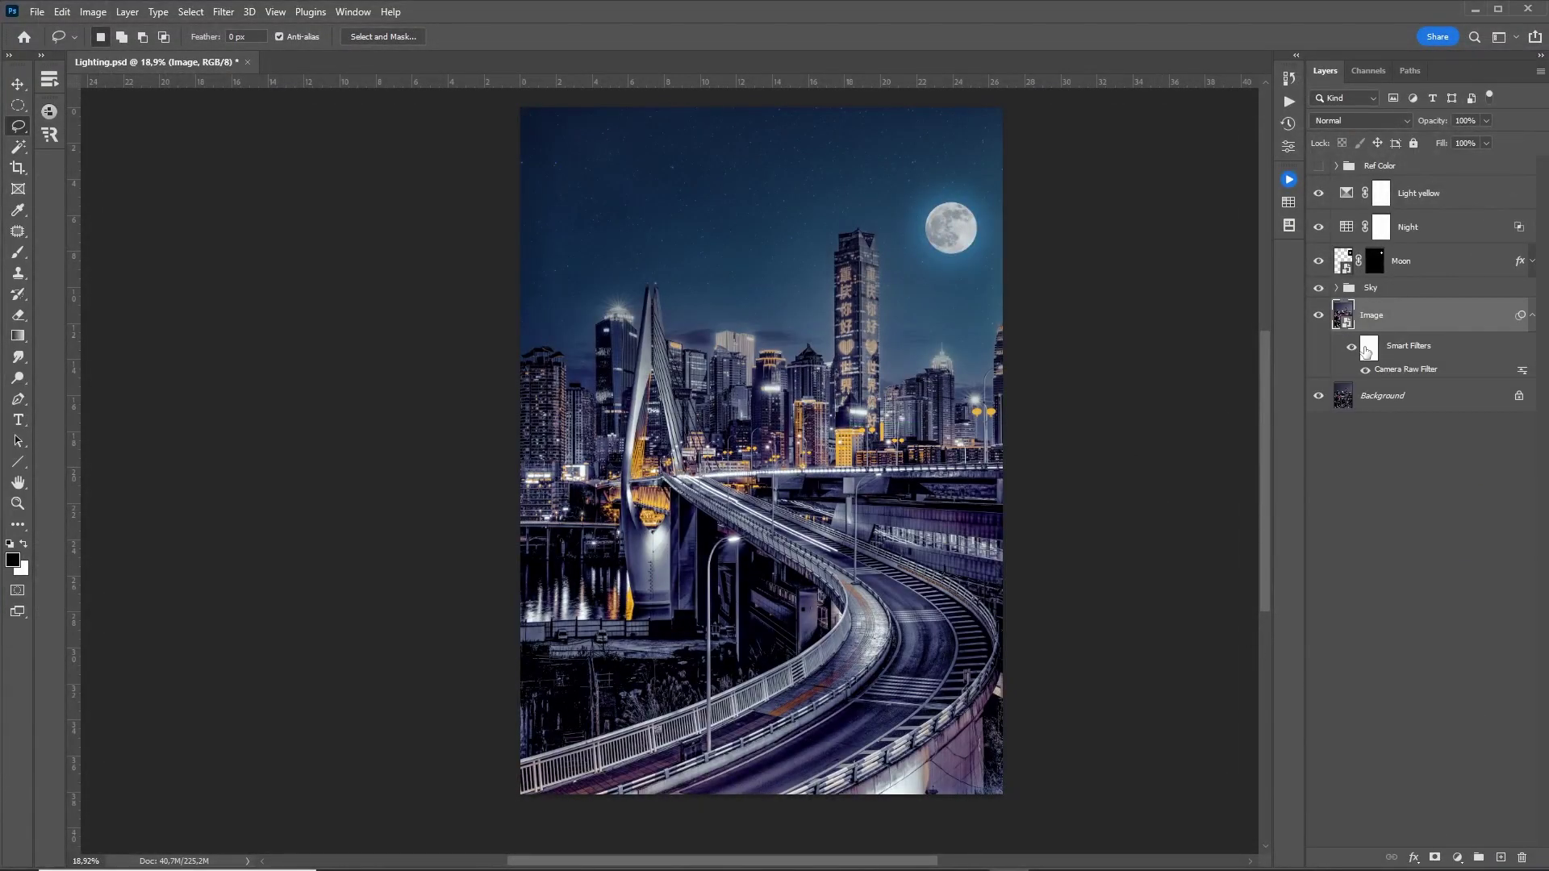
Step: Invert the smart filter mask to black and paint the brightening back onto the orange building
{"action": "left_click", "coordinate": [1368, 348]}
{"action": "key", "text": "ctrl+i"}
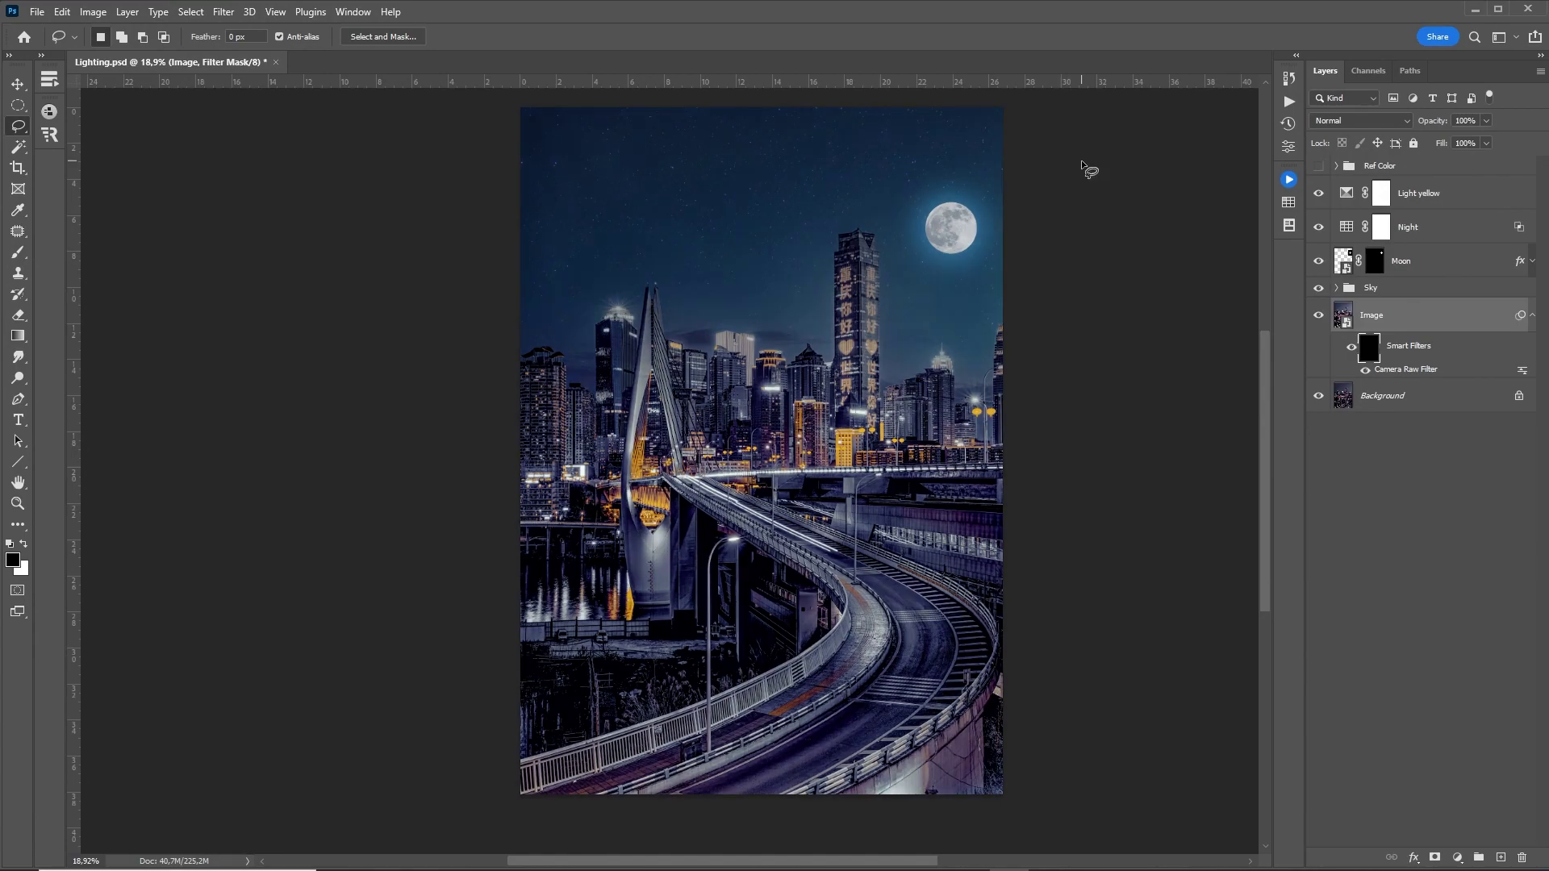
{"action": "key", "text": "z"}
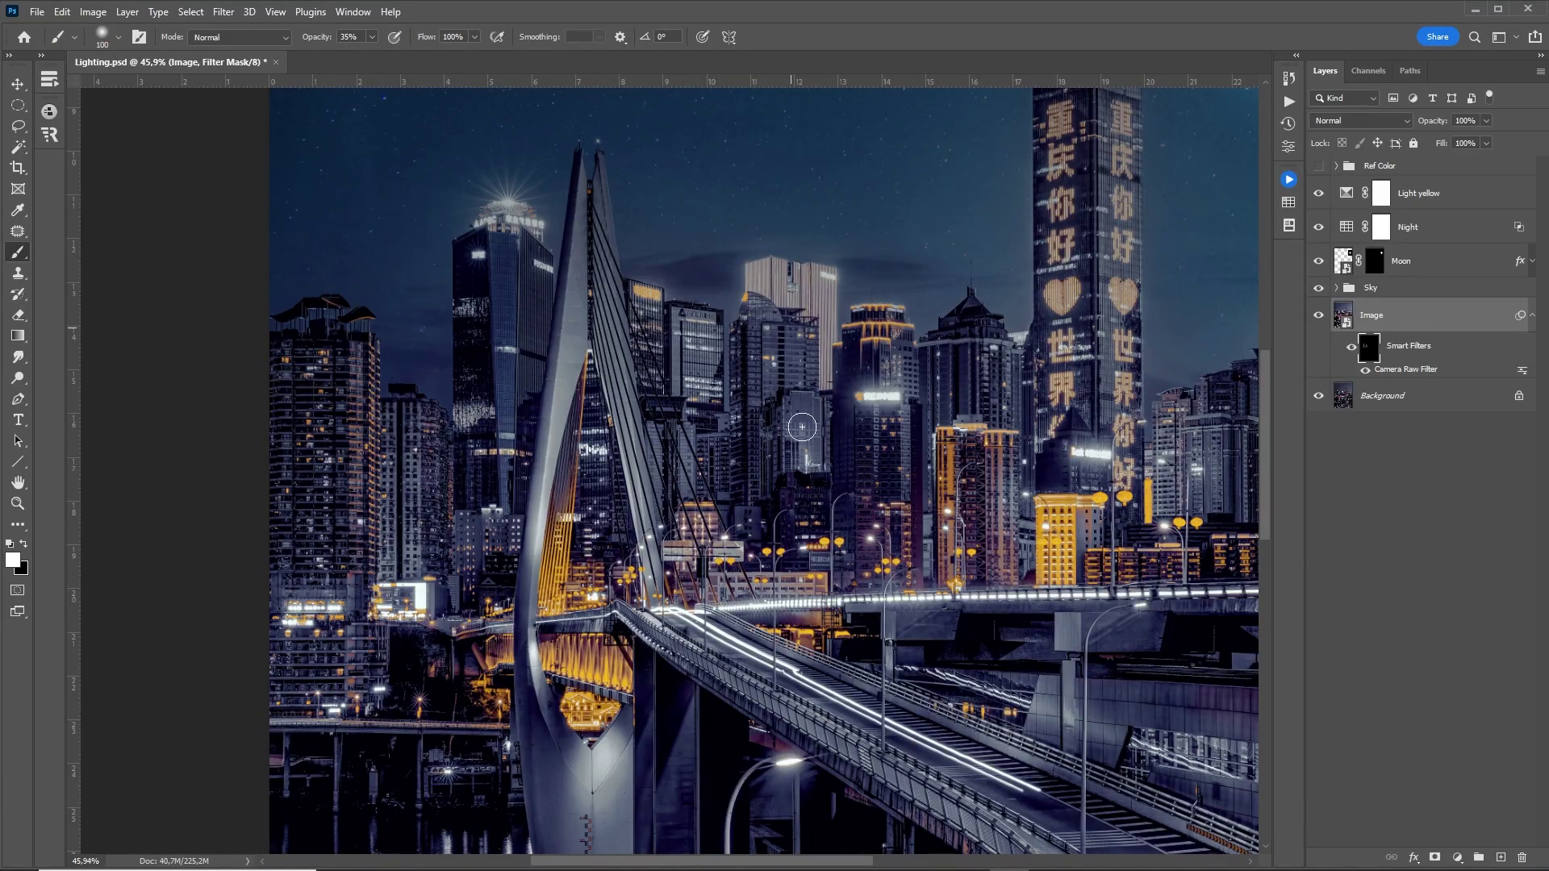
{"action": "left_click", "coordinate": [1414, 376]}
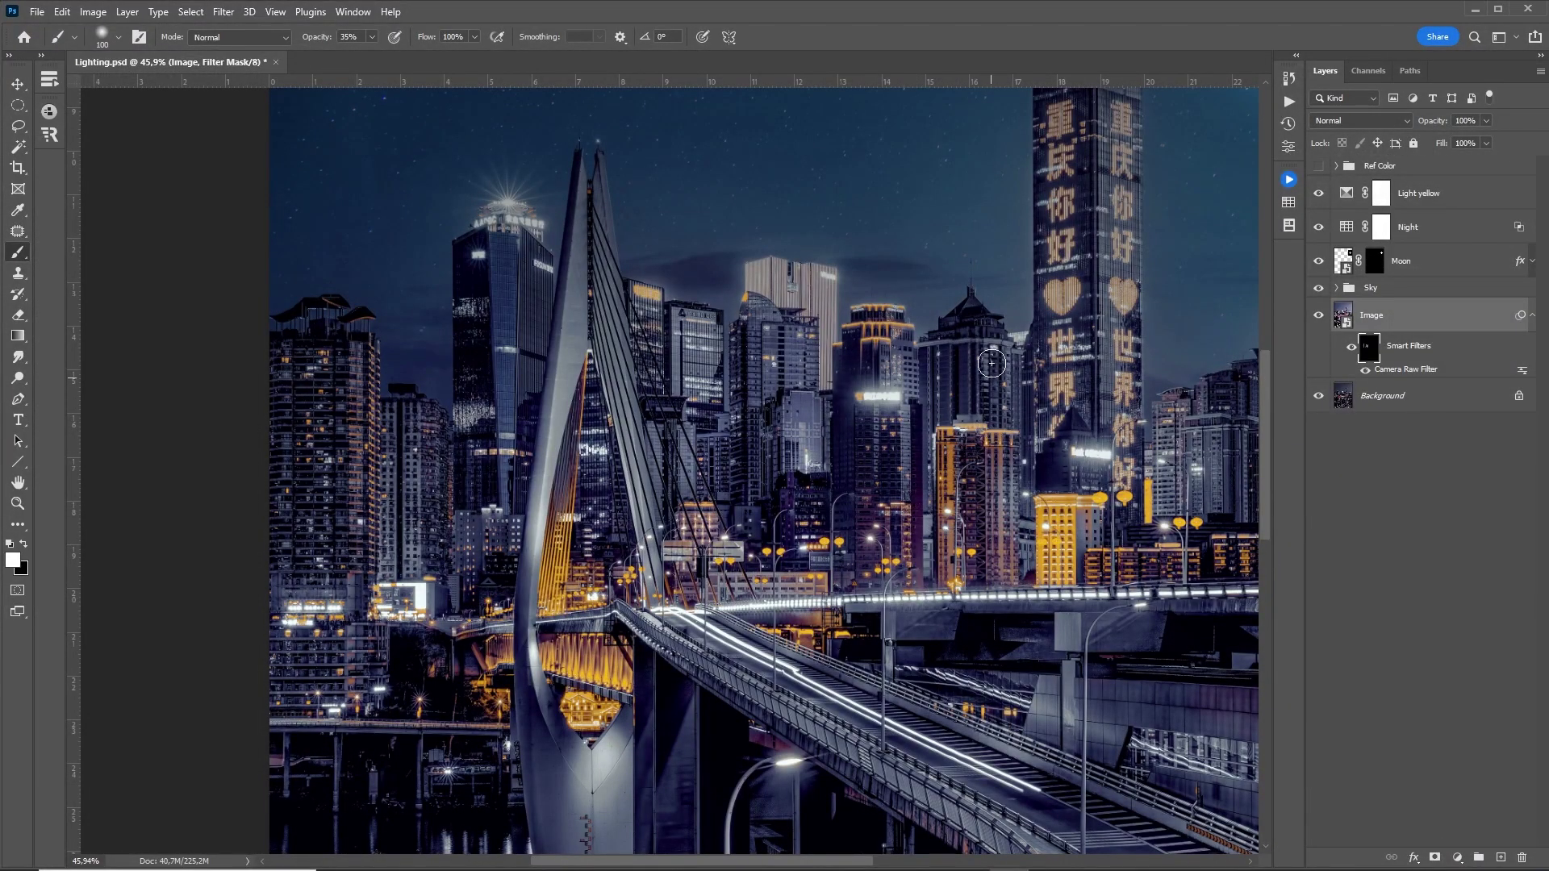
{"action": "left_click_drag", "start_coordinate": [1005, 435], "coordinate": [1003, 539]}
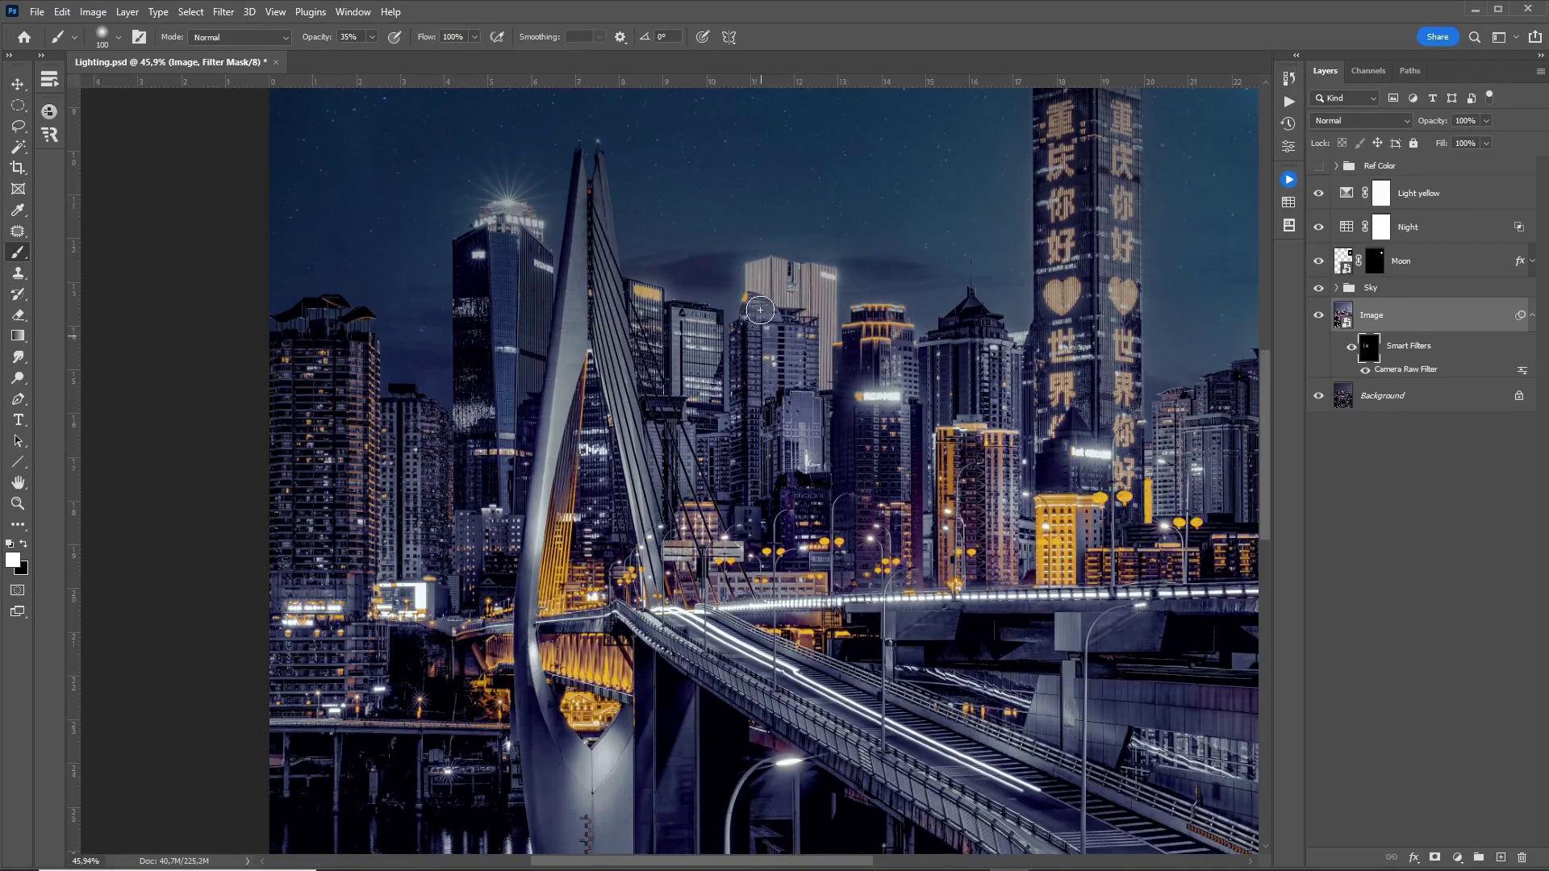
Step: Adjust the brush size while panning the skyline, then fit the image and preview the filter mask
{"action": "key", "text": "bracketleft"}
{"action": "key", "text": "bracketleft"}
{"action": "key", "text": "bracketleft"}
{"action": "key", "text": "bracketleft"}
{"action": "key", "text": "bracketleft"}
{"action": "scroll", "coordinate": [815, 277], "scroll_direction": "up", "scroll_amount": 3}
{"action": "scroll", "coordinate": [815, 276], "scroll_direction": "right", "scroll_amount": 2}
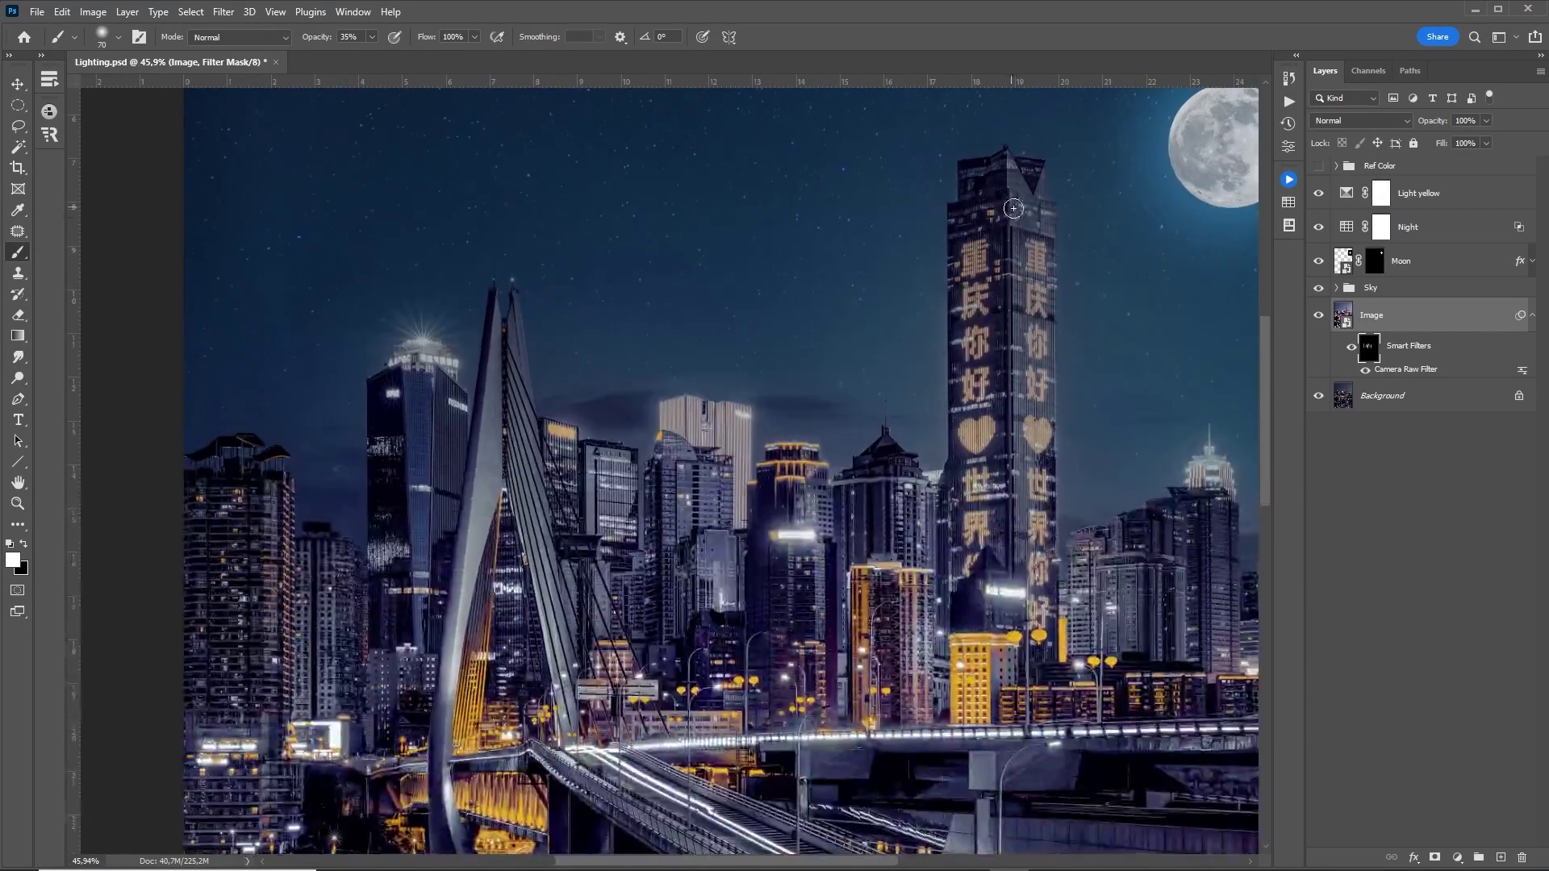
{"action": "key", "text": "bracketright"}
{"action": "key", "text": "bracketright"}
{"action": "scroll", "coordinate": [1009, 655], "scroll_direction": "down", "scroll_amount": 2}
{"action": "scroll", "coordinate": [1009, 655], "scroll_direction": "right", "scroll_amount": 3}
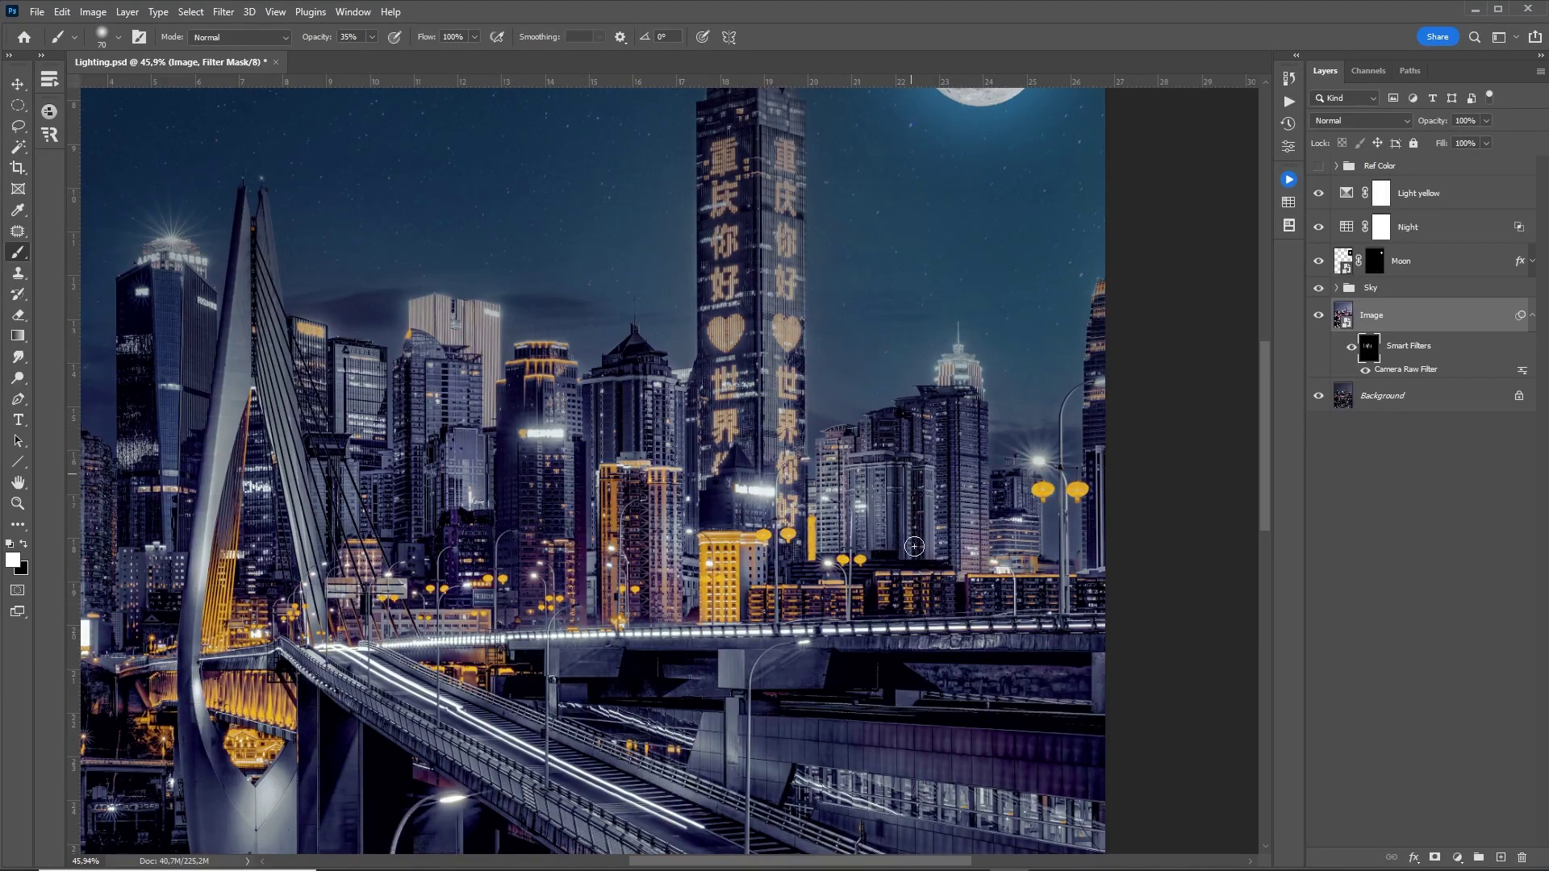
{"action": "scroll", "coordinate": [770, 356], "scroll_direction": "left", "scroll_amount": 5}
{"action": "scroll", "coordinate": [771, 356], "scroll_direction": "down", "scroll_amount": 1}
{"action": "key", "text": "z"}
{"action": "key", "text": "ctrl+0"}
{"action": "left_click", "coordinate": [1369, 348], "text": "alt"}
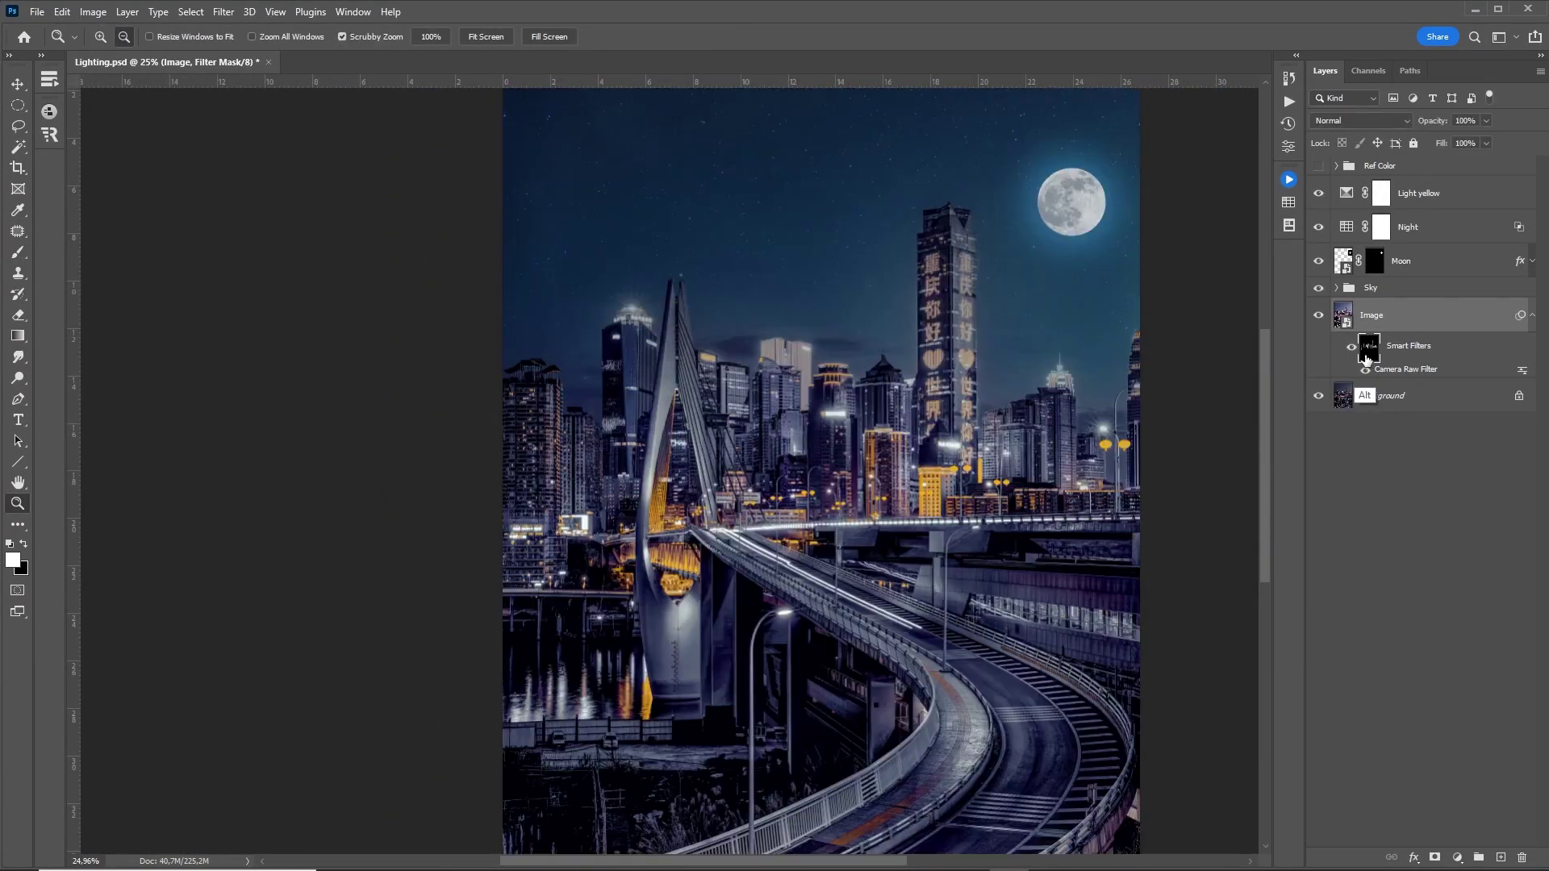
Step: Apply Levels to the filter mask with the white input slider at 168
{"action": "left_click", "coordinate": [1320, 316]}
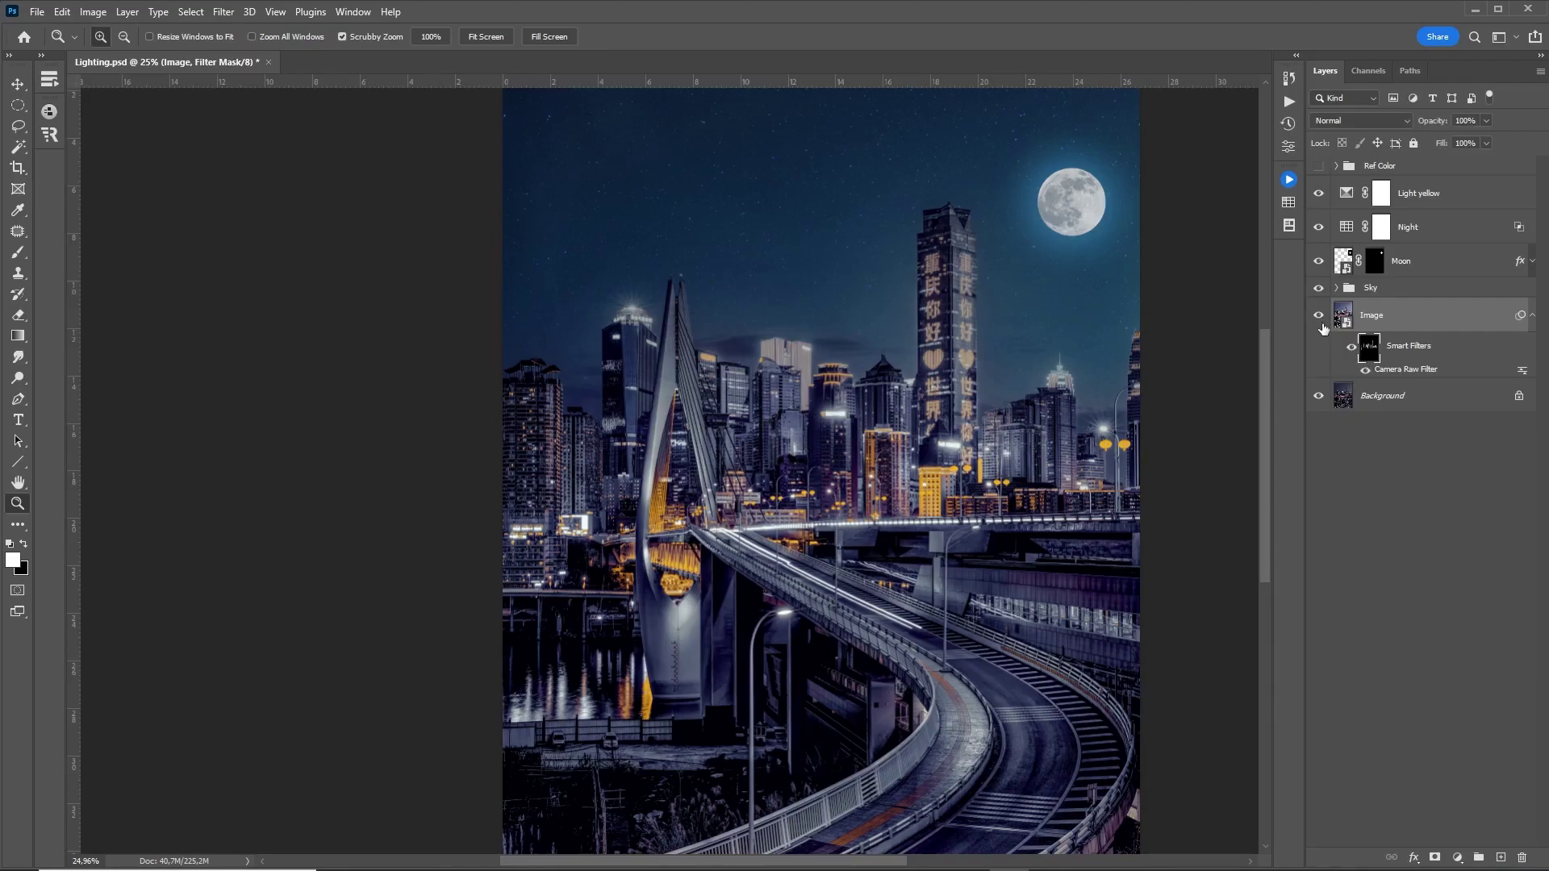
{"action": "key", "text": "ctrl+l"}
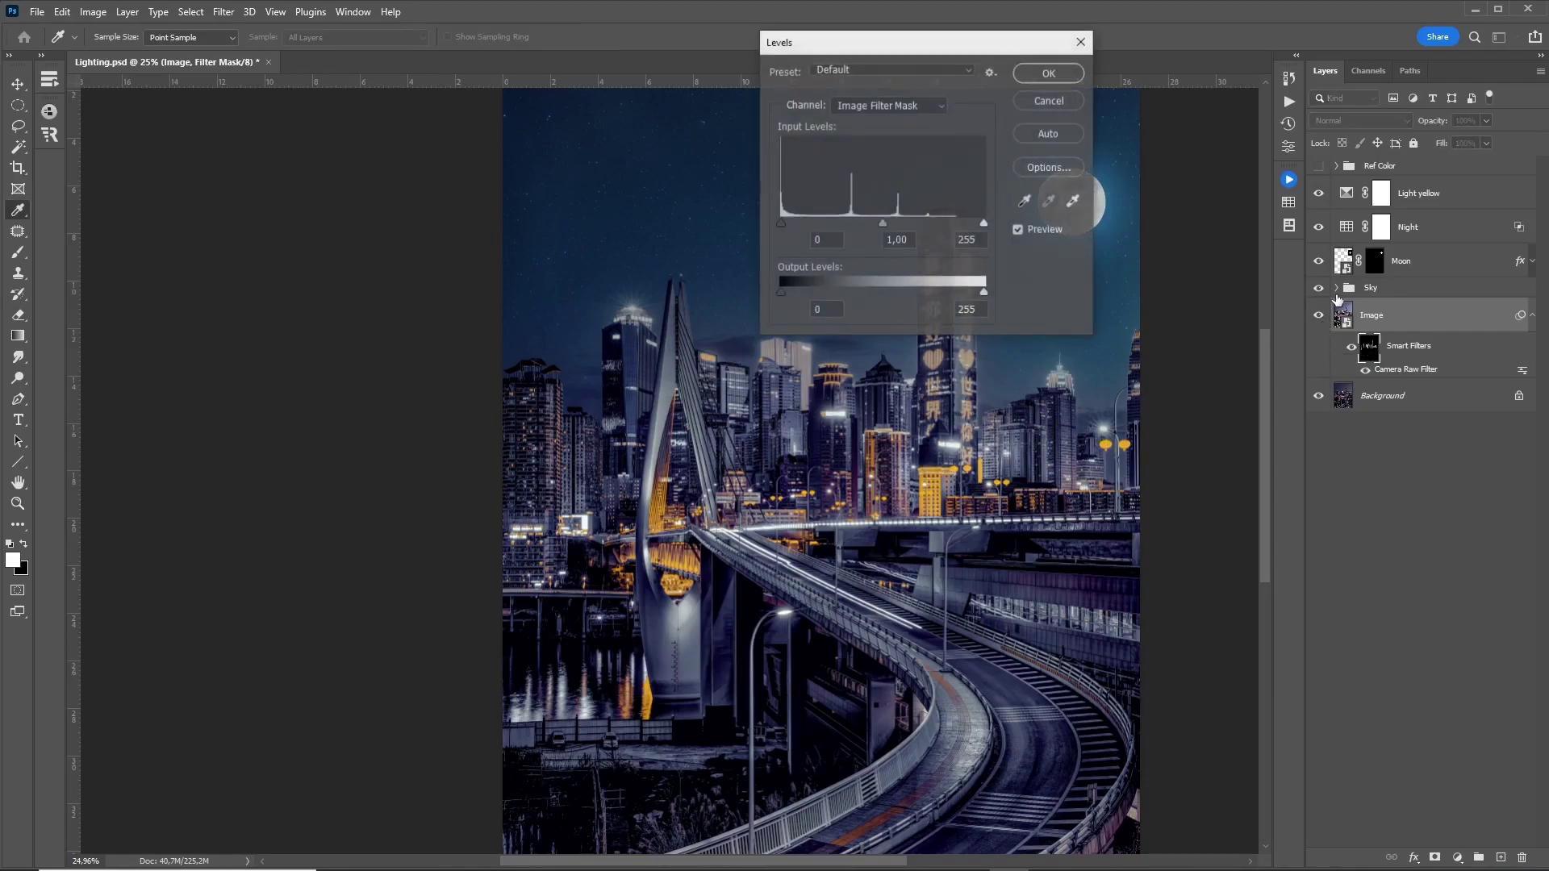
{"action": "left_click_drag", "start_coordinate": [906, 42], "coordinate": [1130, 180]}
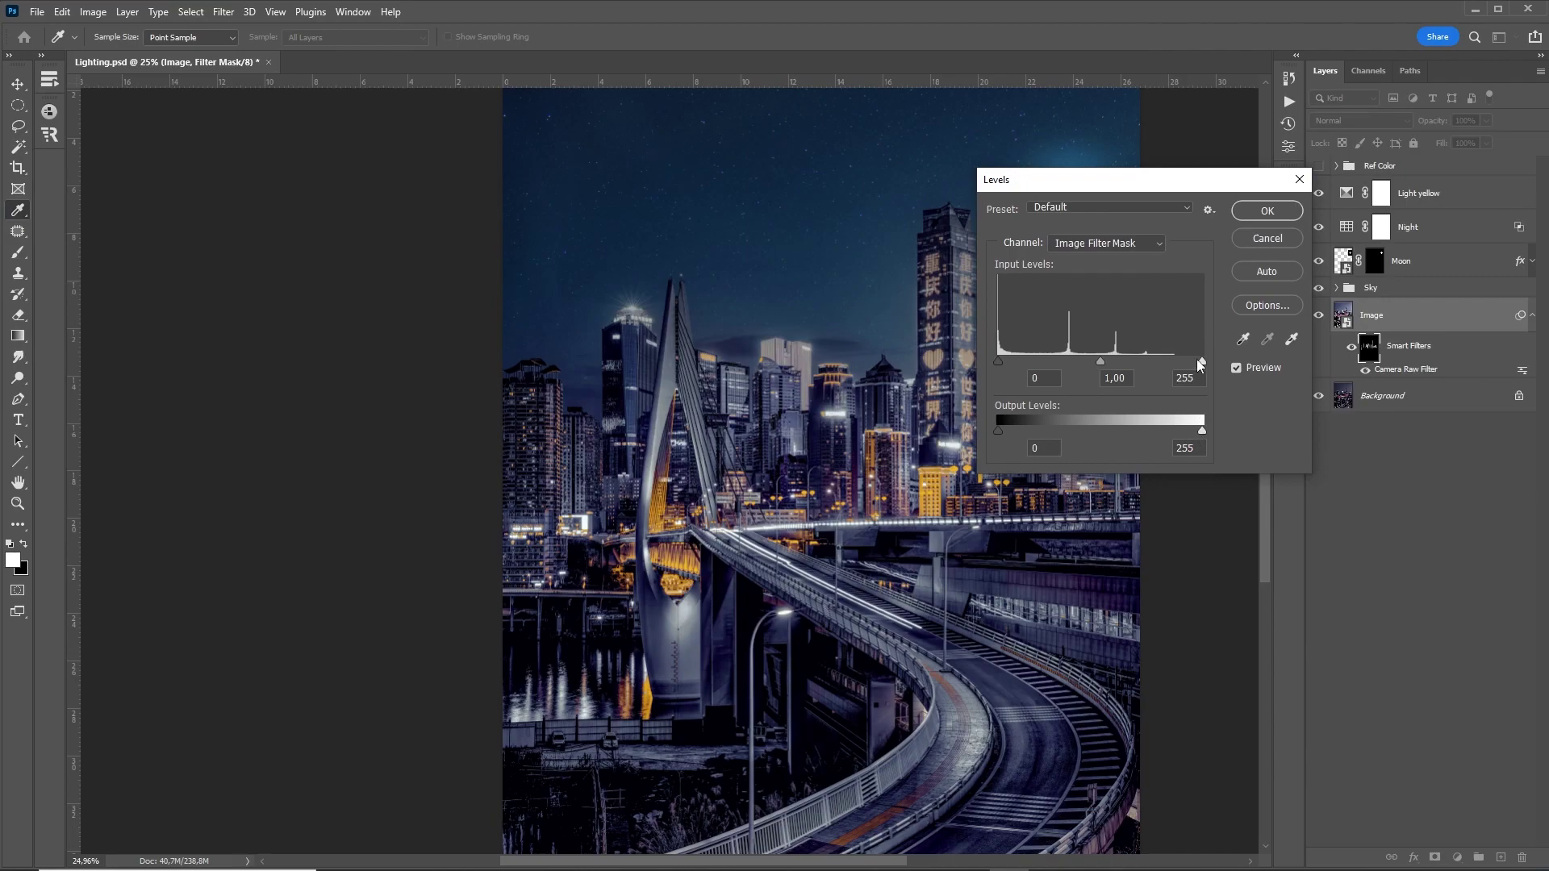
{"action": "left_click_drag", "start_coordinate": [1201, 362], "coordinate": [1133, 370]}
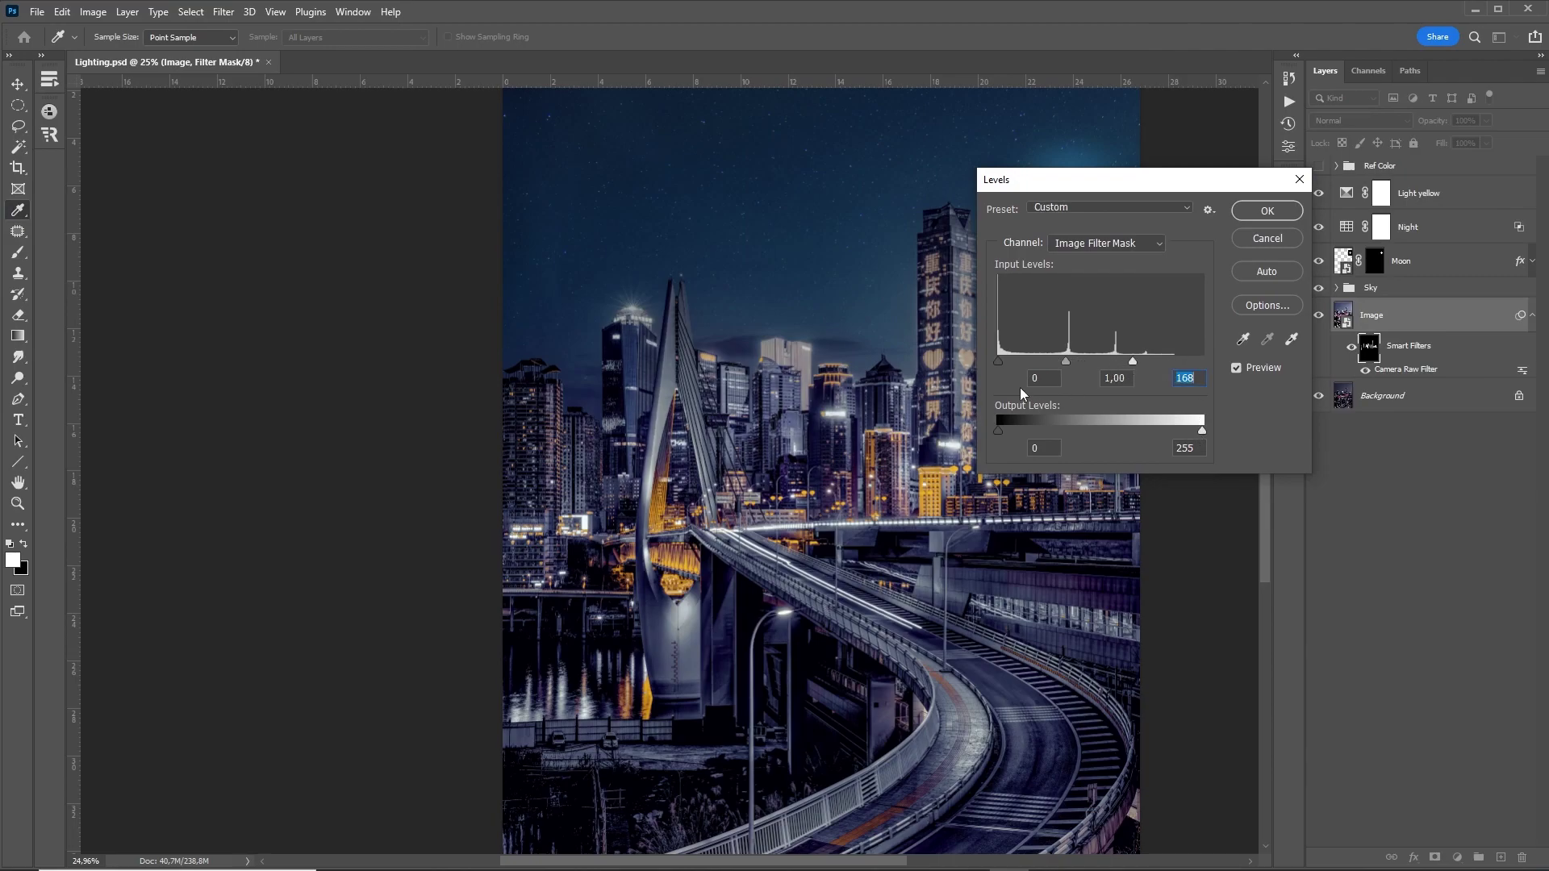
{"action": "left_click", "coordinate": [1267, 211]}
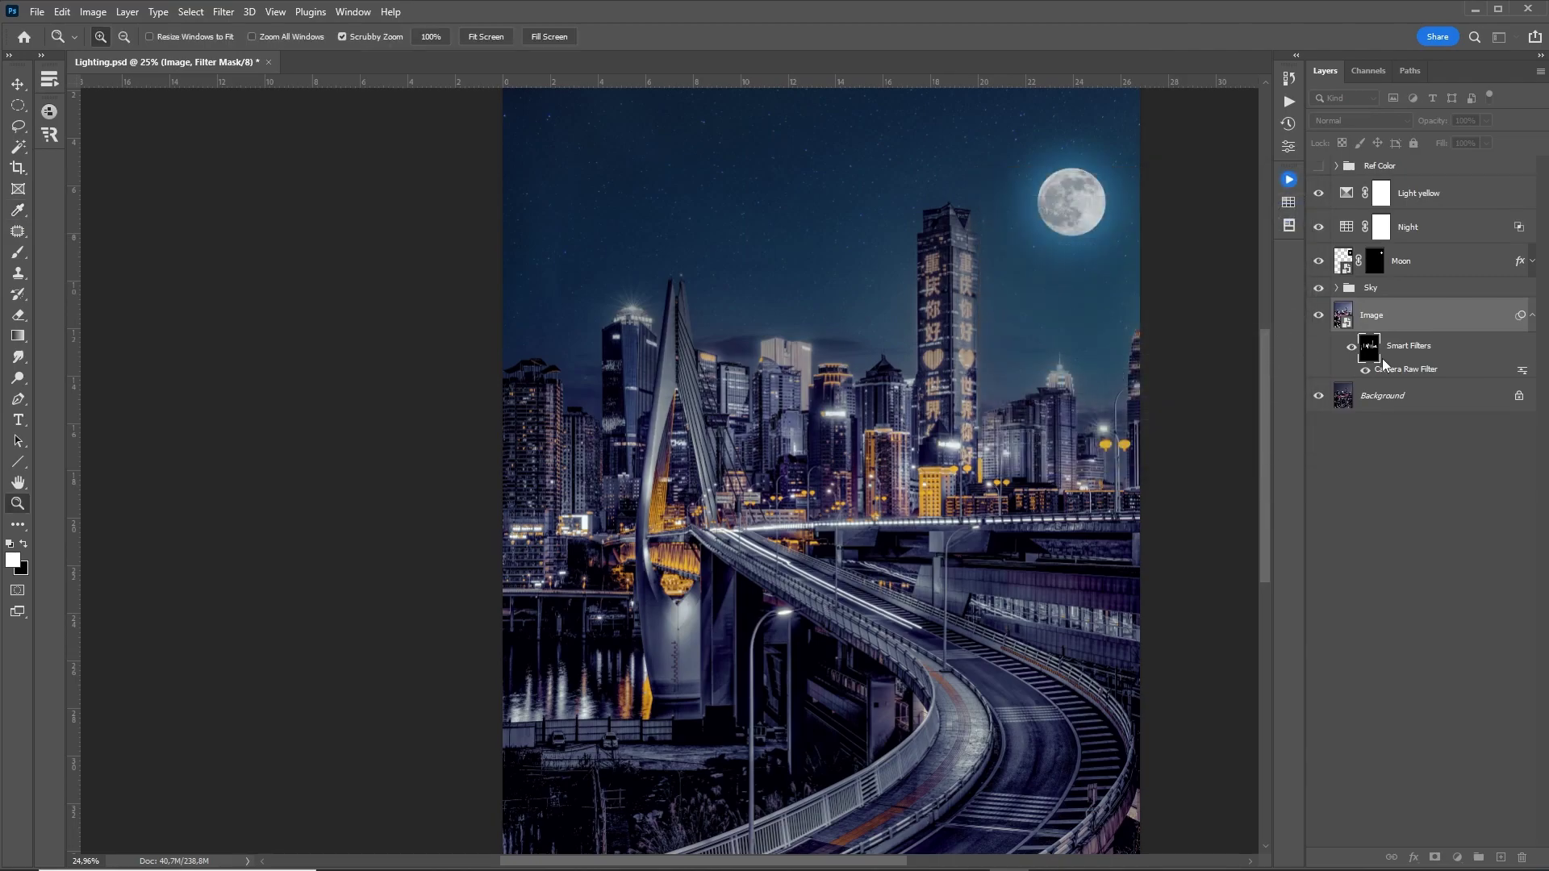
Step: Collapse the smart filter list and toggle the Background alone to compare before and after
{"action": "left_click", "coordinate": [1533, 317]}
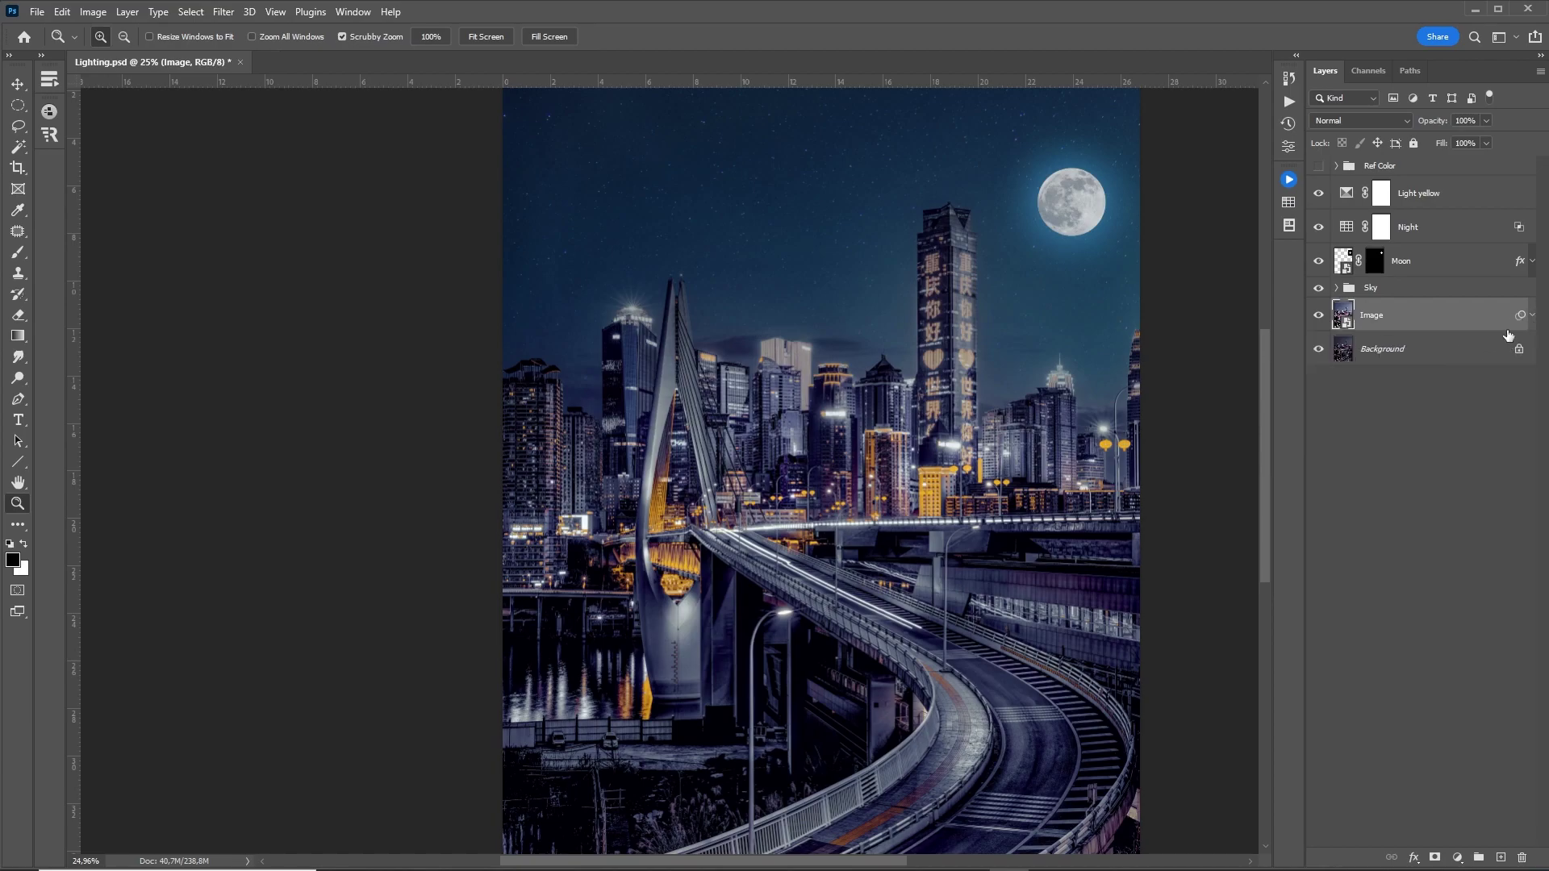
{"action": "left_click", "coordinate": [1319, 352], "text": "alt"}
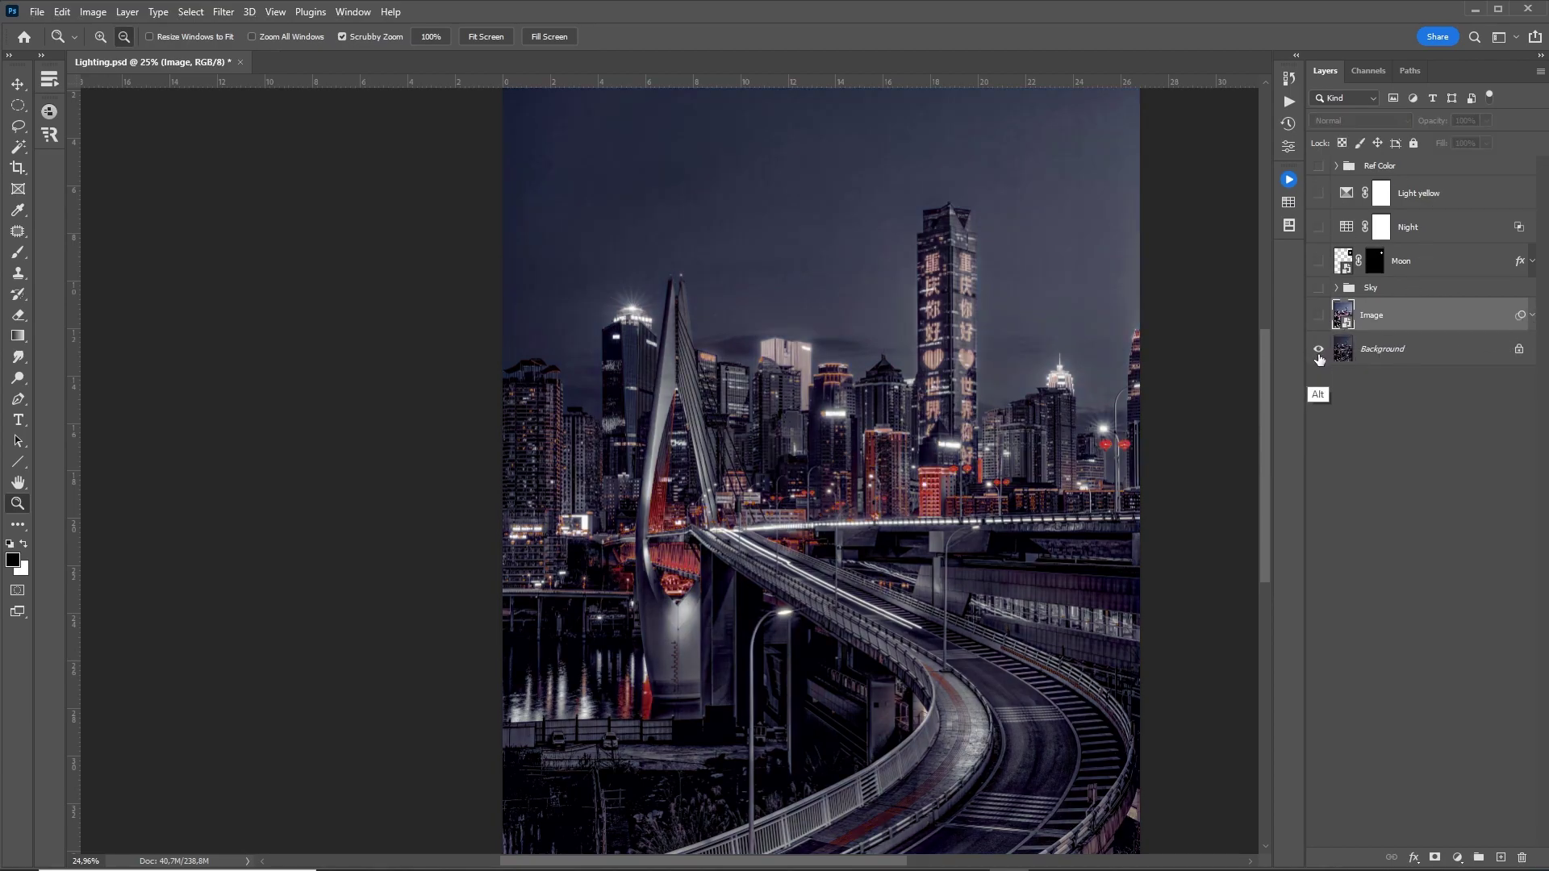
{"action": "left_click", "coordinate": [1319, 352], "text": "alt"}
{"action": "left_click", "coordinate": [1319, 352], "text": "alt"}
{"action": "scroll", "coordinate": [960, 284], "scroll_direction": "down", "scroll_amount": 1}
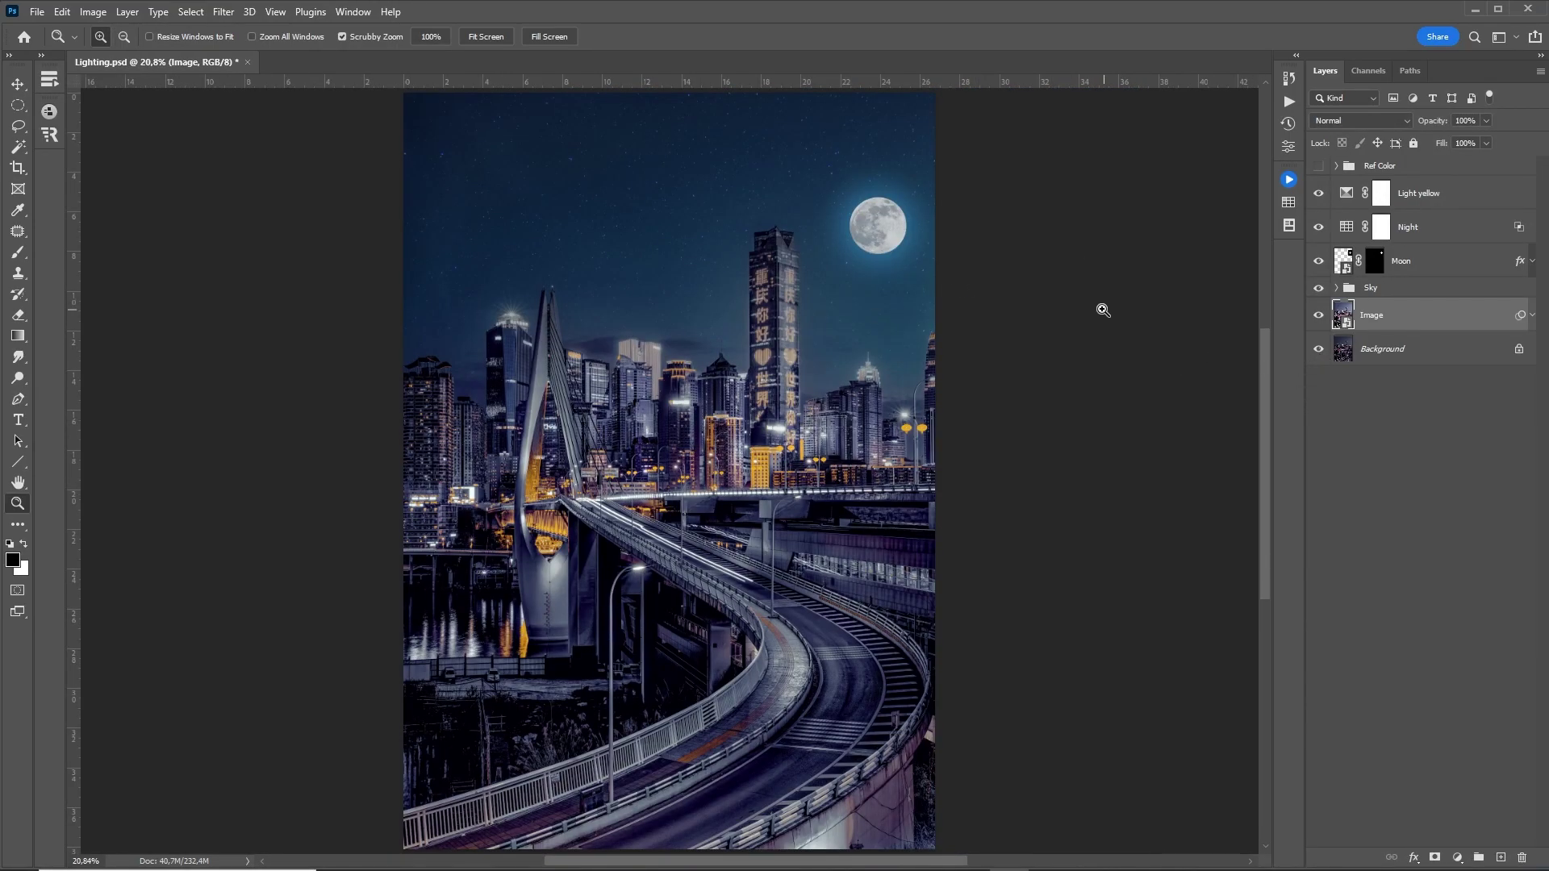
Step: Add a cyan Solid Color fill layer in Overlay mode above Light yellow
{"action": "left_click", "coordinate": [1319, 166]}
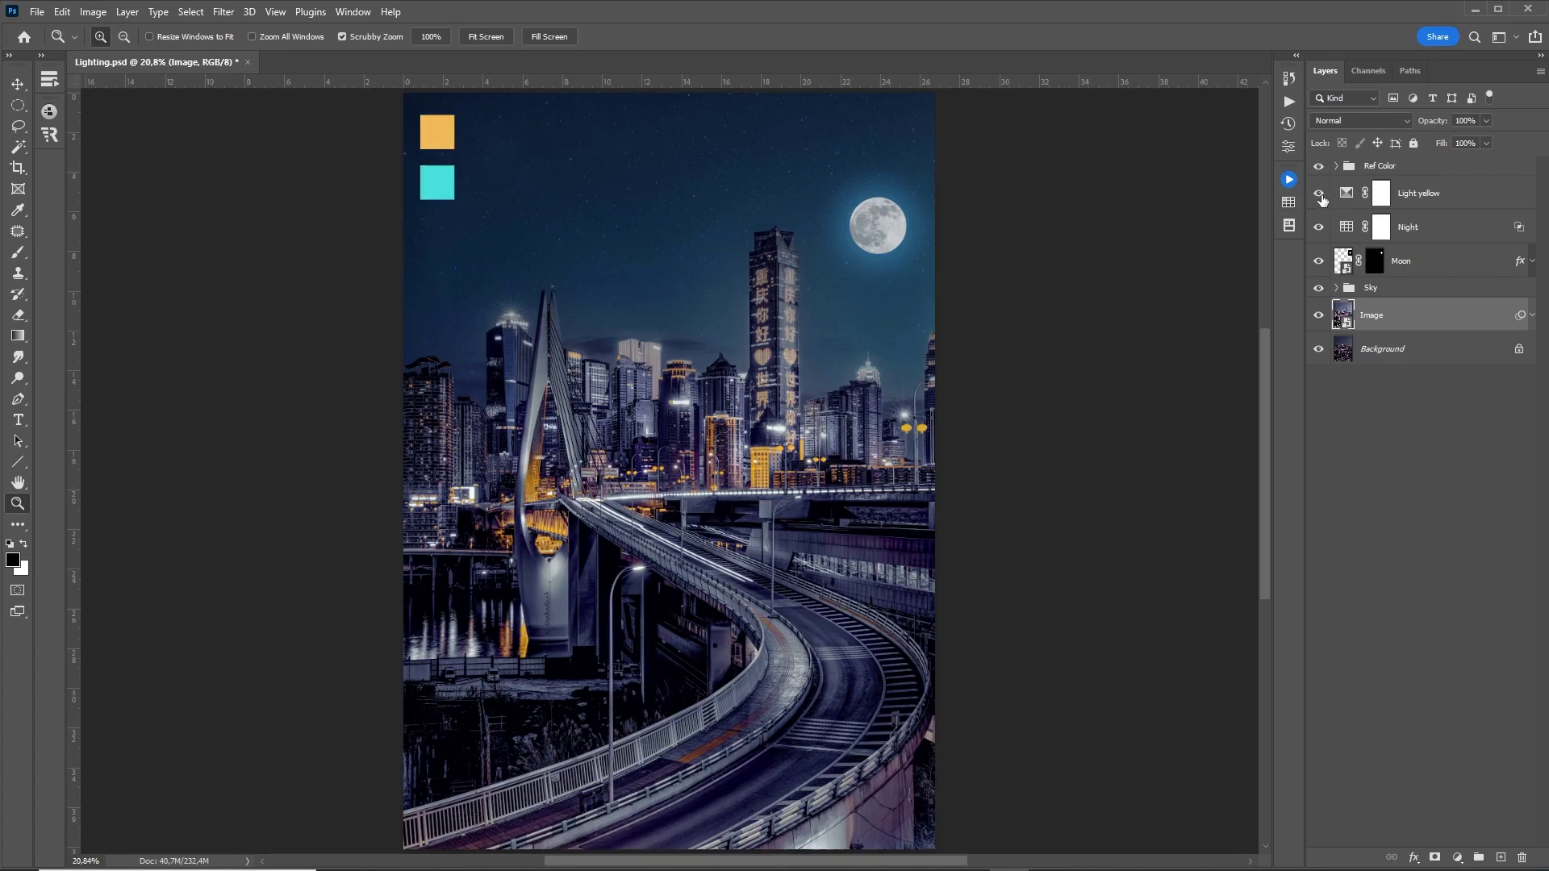
{"action": "key", "text": "i"}
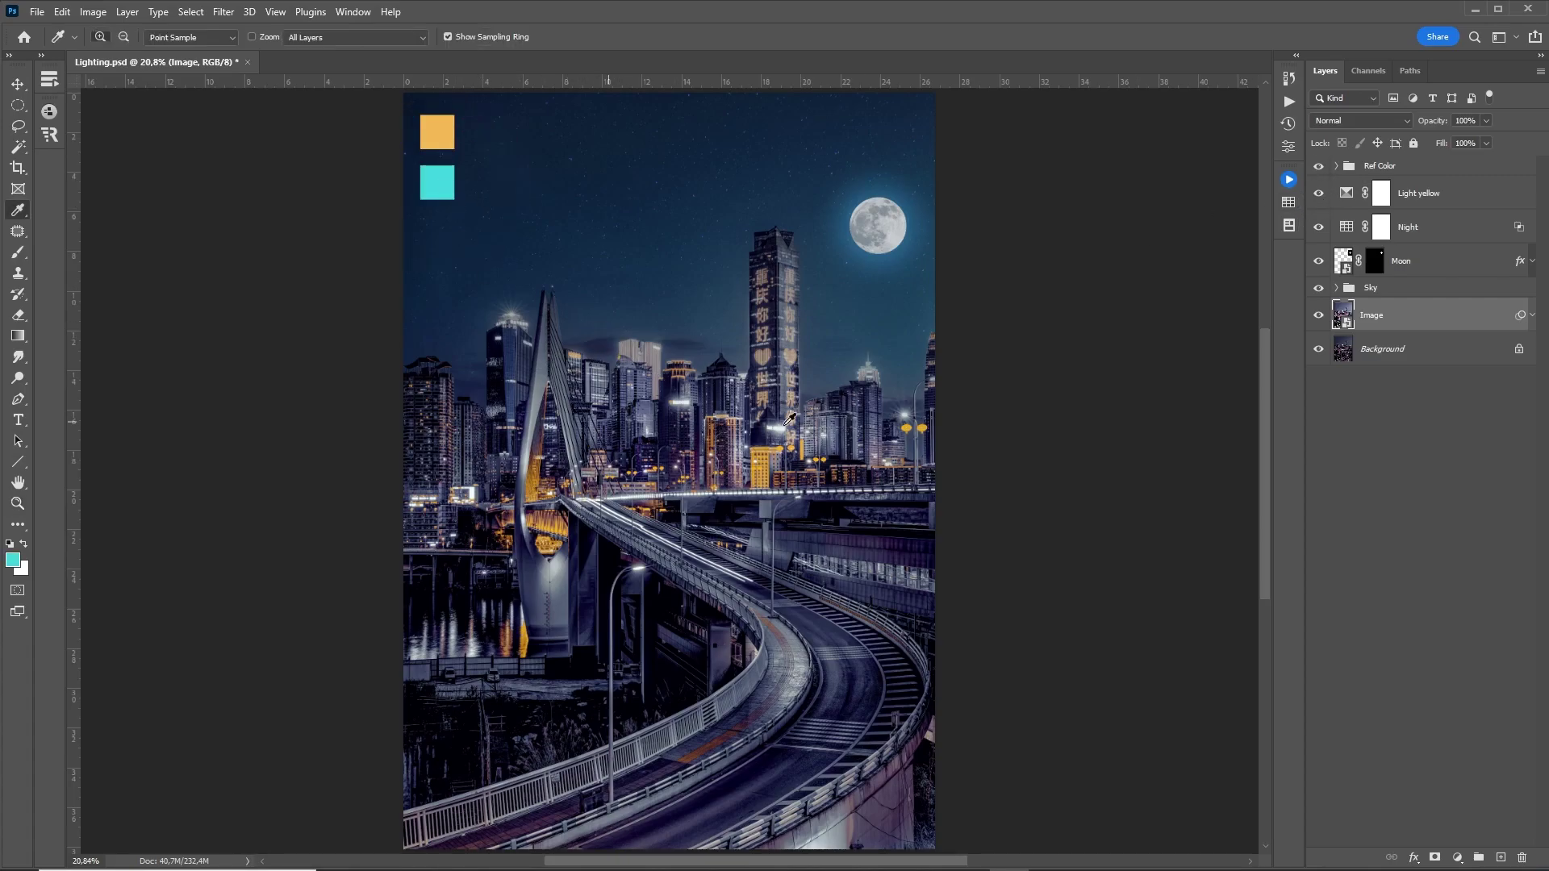
{"action": "left_click", "coordinate": [1381, 193]}
{"action": "left_click", "coordinate": [1457, 857]}
{"action": "left_click", "coordinate": [1485, 567]}
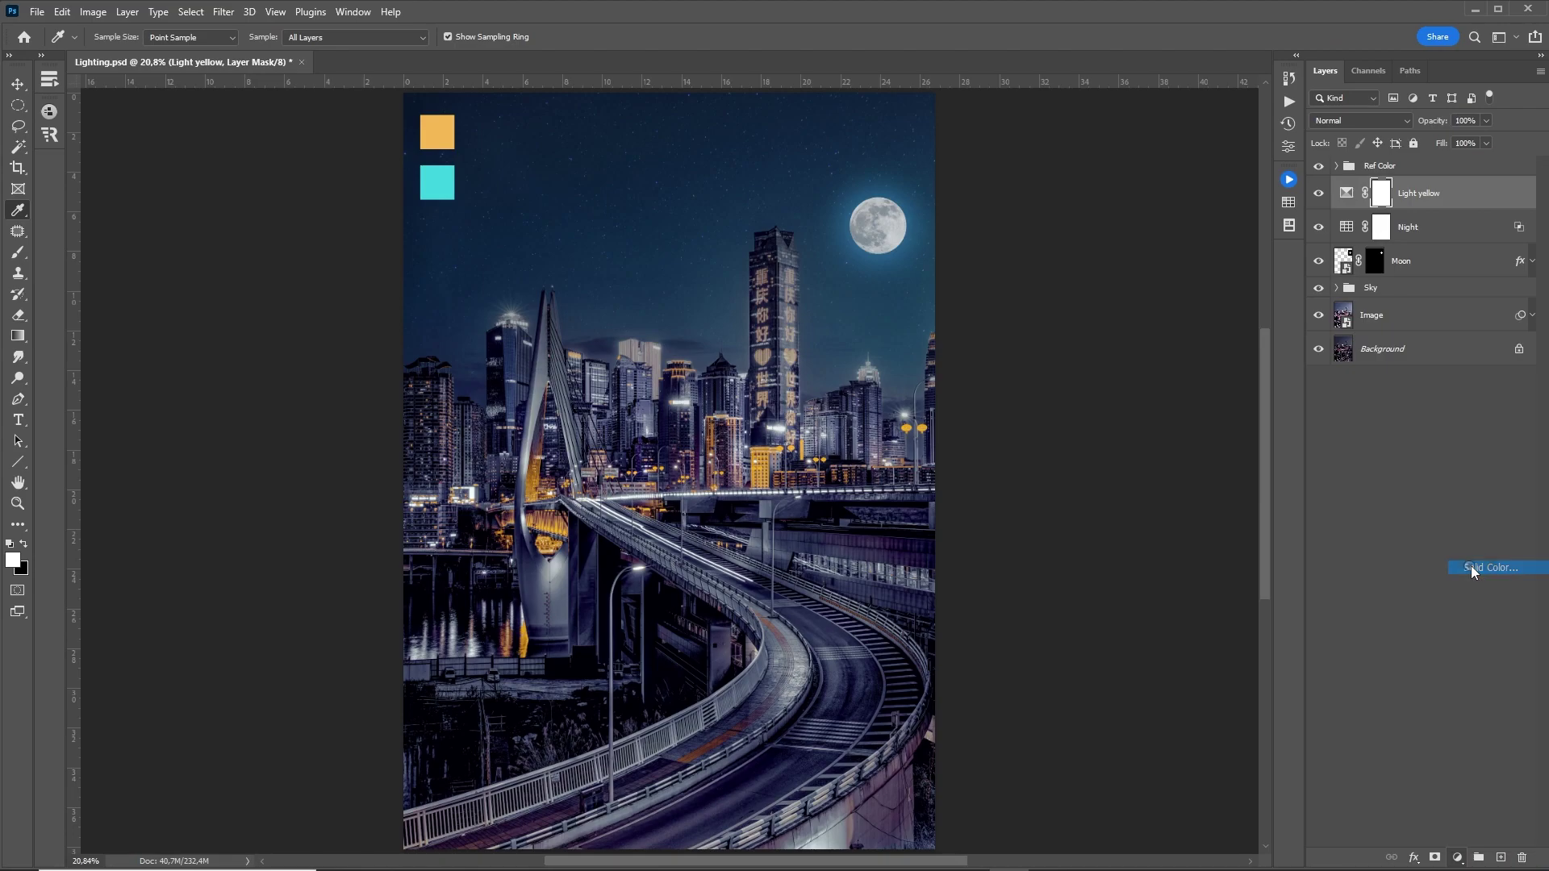
{"action": "key", "text": "Return"}
{"action": "key", "text": "v"}
{"action": "key", "text": "shift+alt+o"}
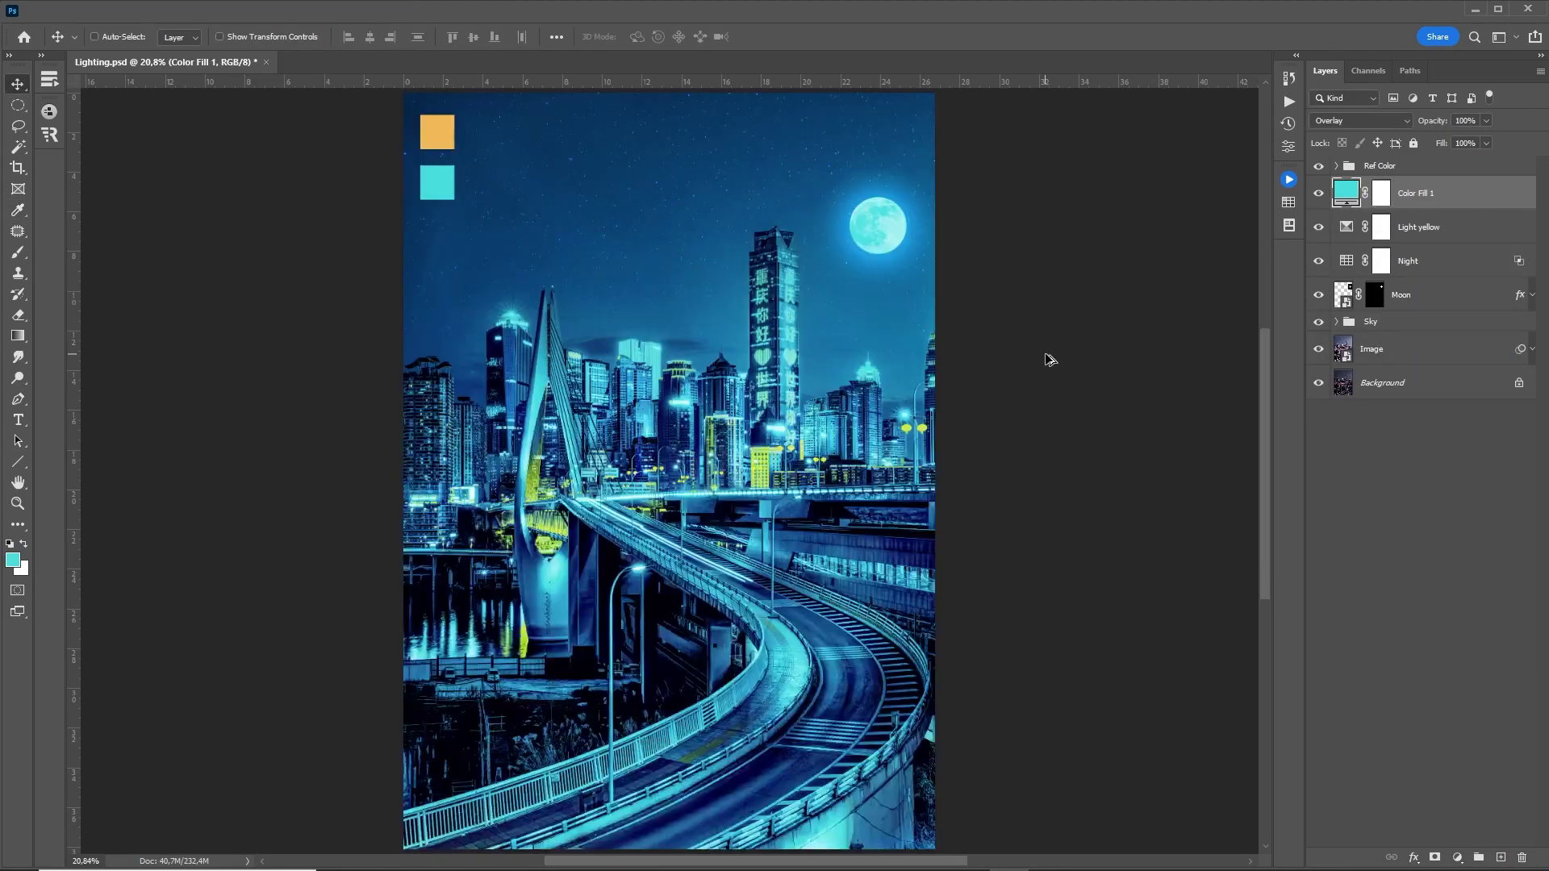
Step: Rename the fill layer Color 01 and invert its mask to black
{"action": "left_click", "coordinate": [1382, 193]}
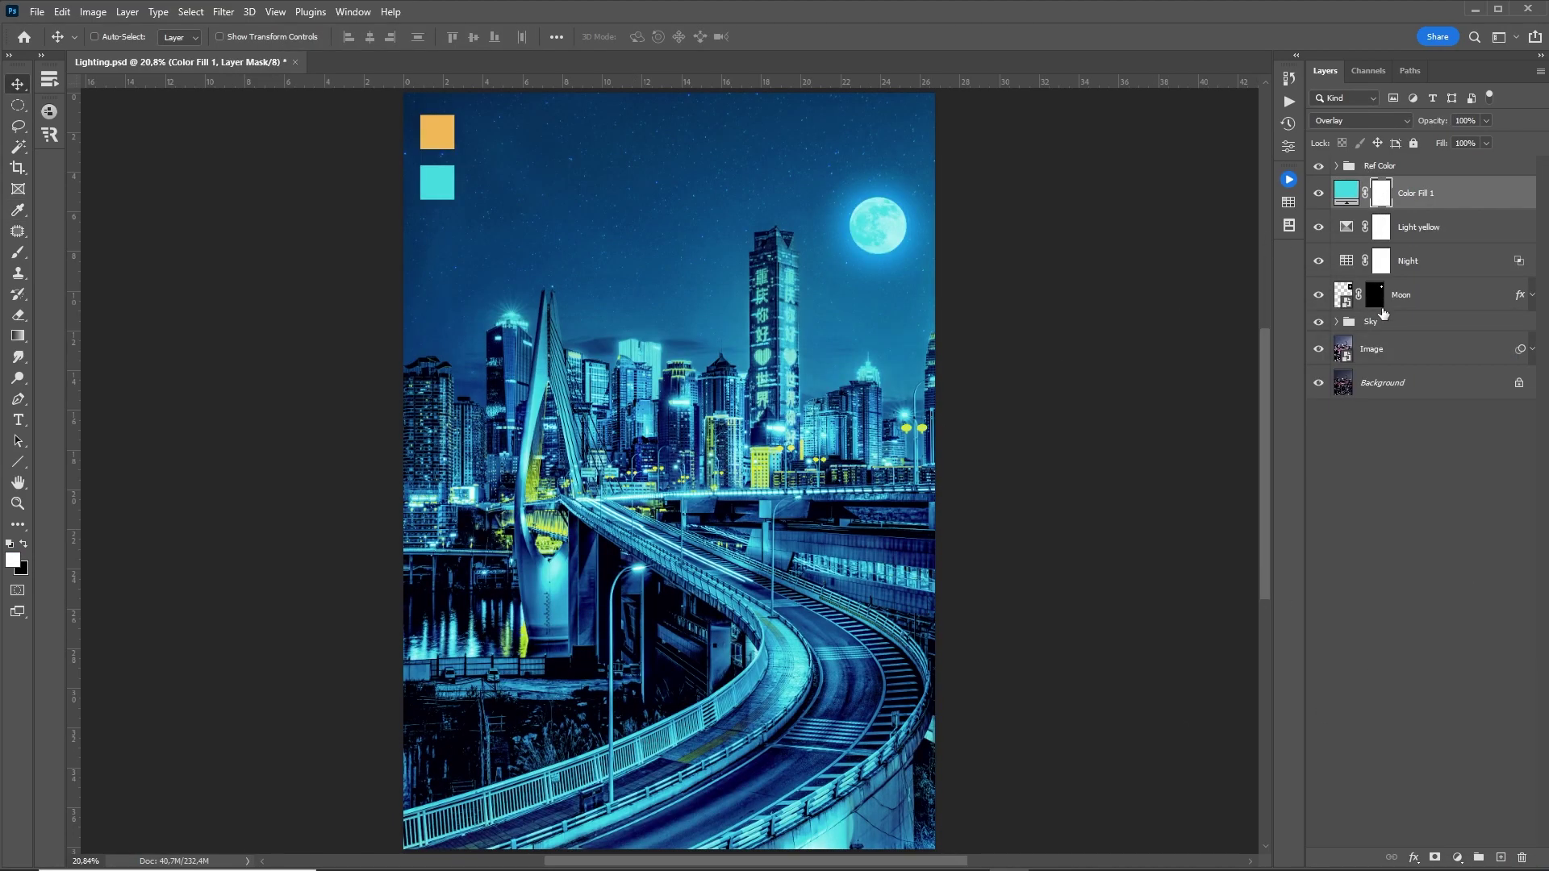
{"action": "double_click", "coordinate": [1420, 197]}
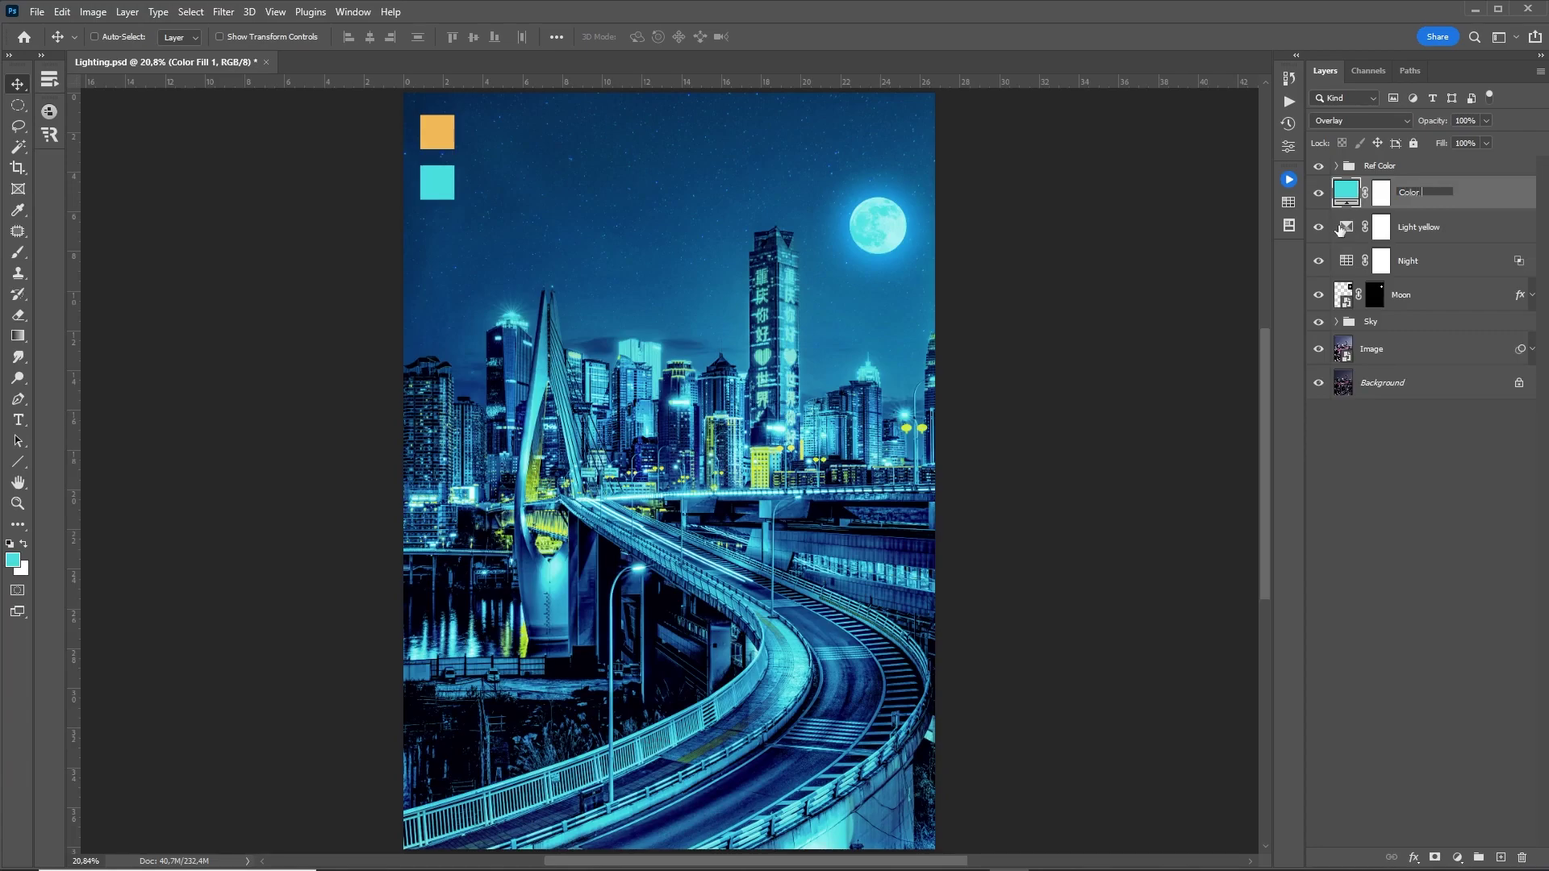
{"action": "type", "text": "01"}
{"action": "key", "text": "Return"}
{"action": "left_click", "coordinate": [1381, 193]}
{"action": "key", "text": "ctrl+i"}
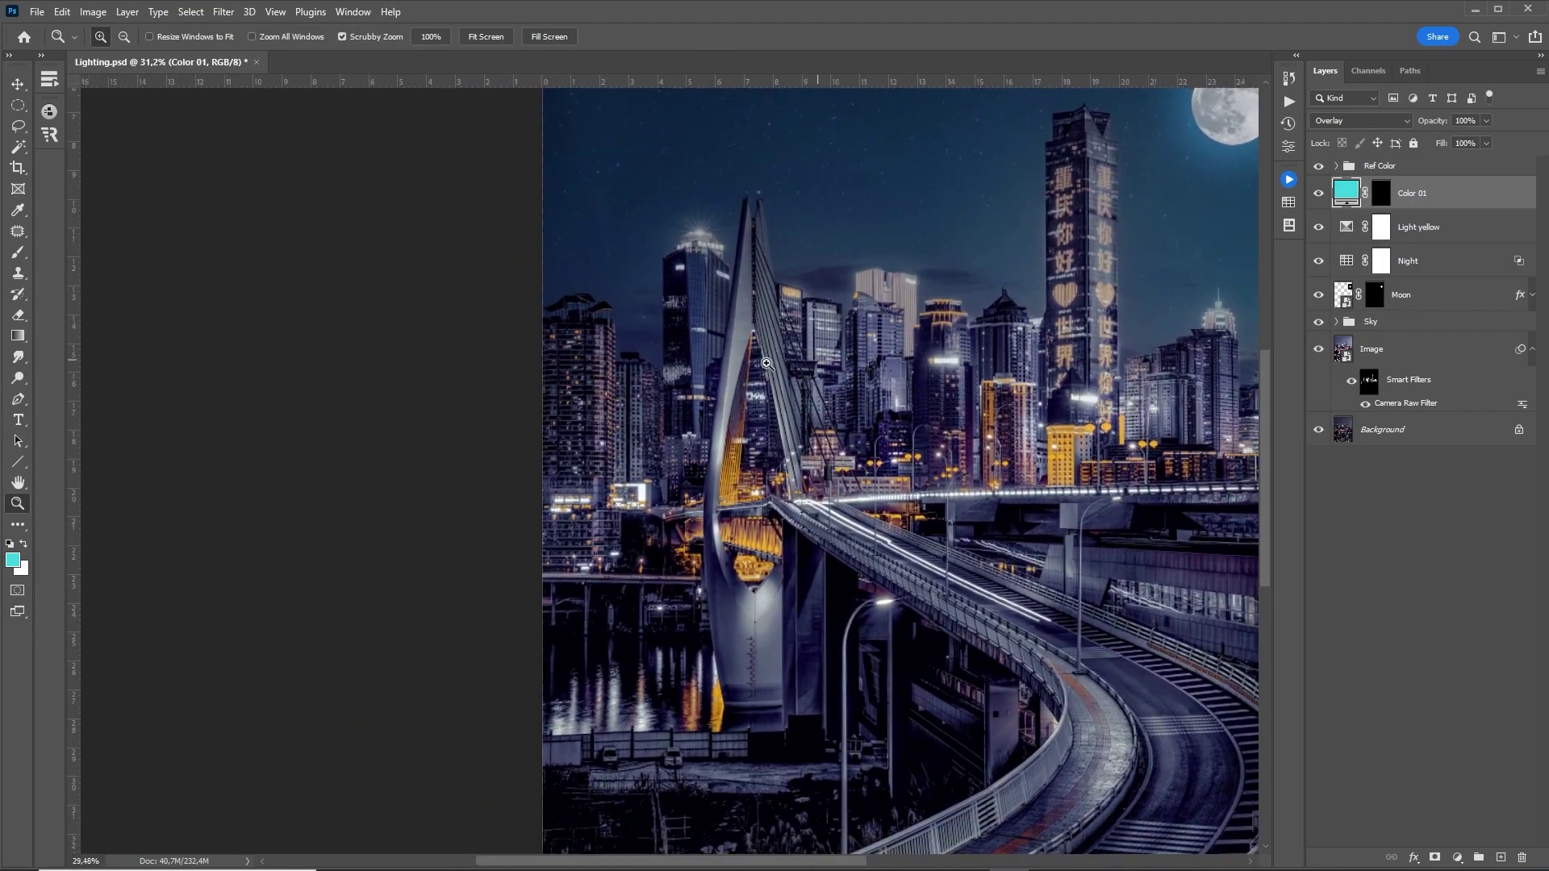
Step: Target the Color 01 mask with a white brush and enable pen-pressure Transfer opacity
{"action": "left_click_drag", "start_coordinate": [751, 412], "coordinate": [856, 306]}
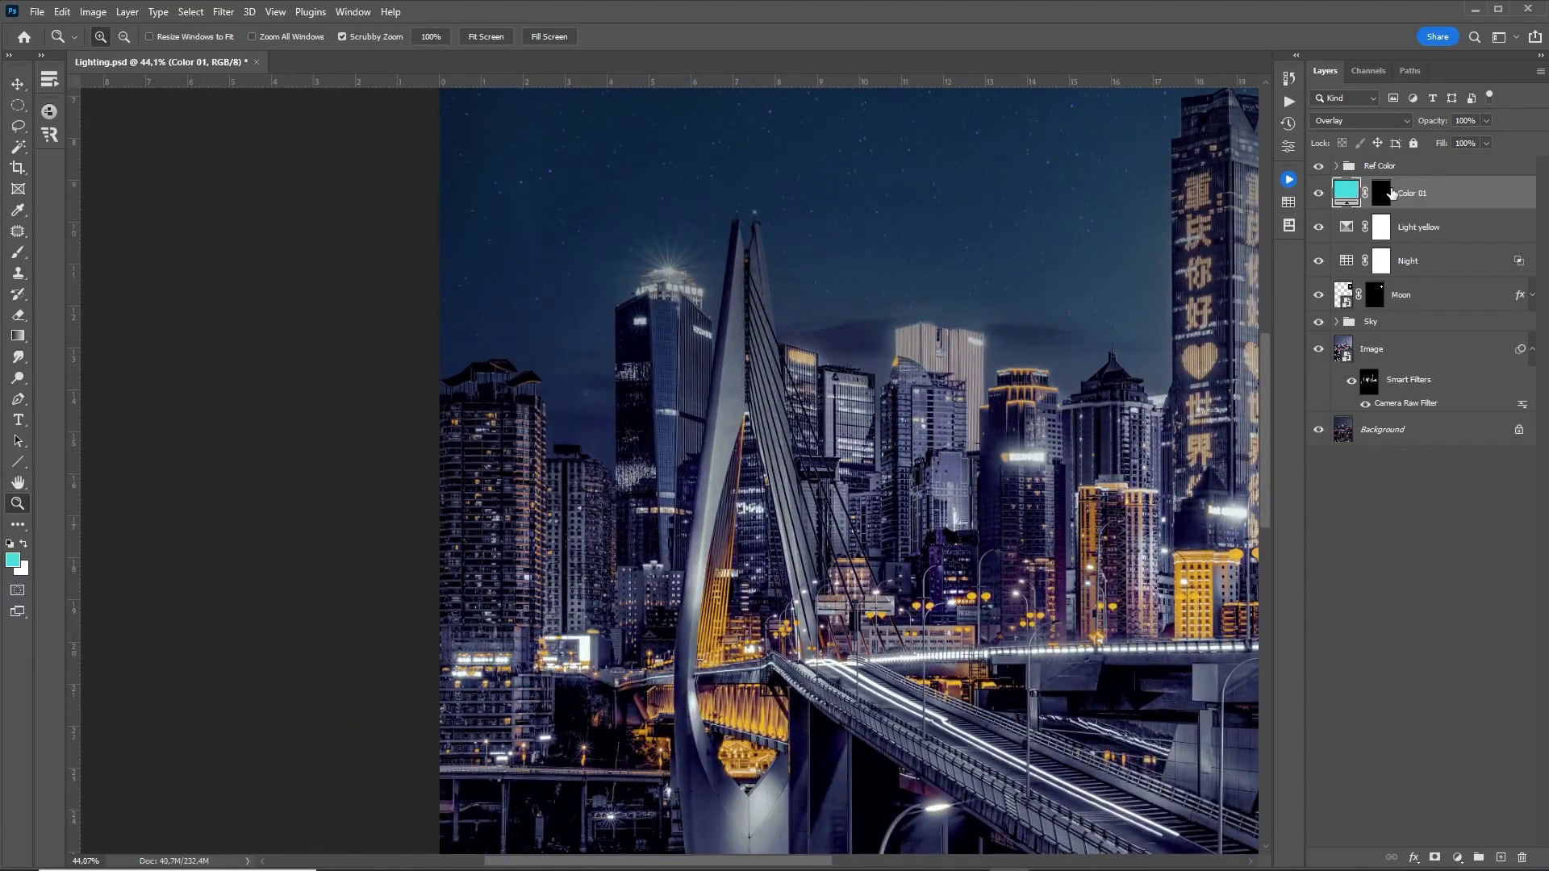
{"action": "left_click", "coordinate": [1381, 193]}
{"action": "key", "text": "d"}
{"action": "key", "text": "b"}
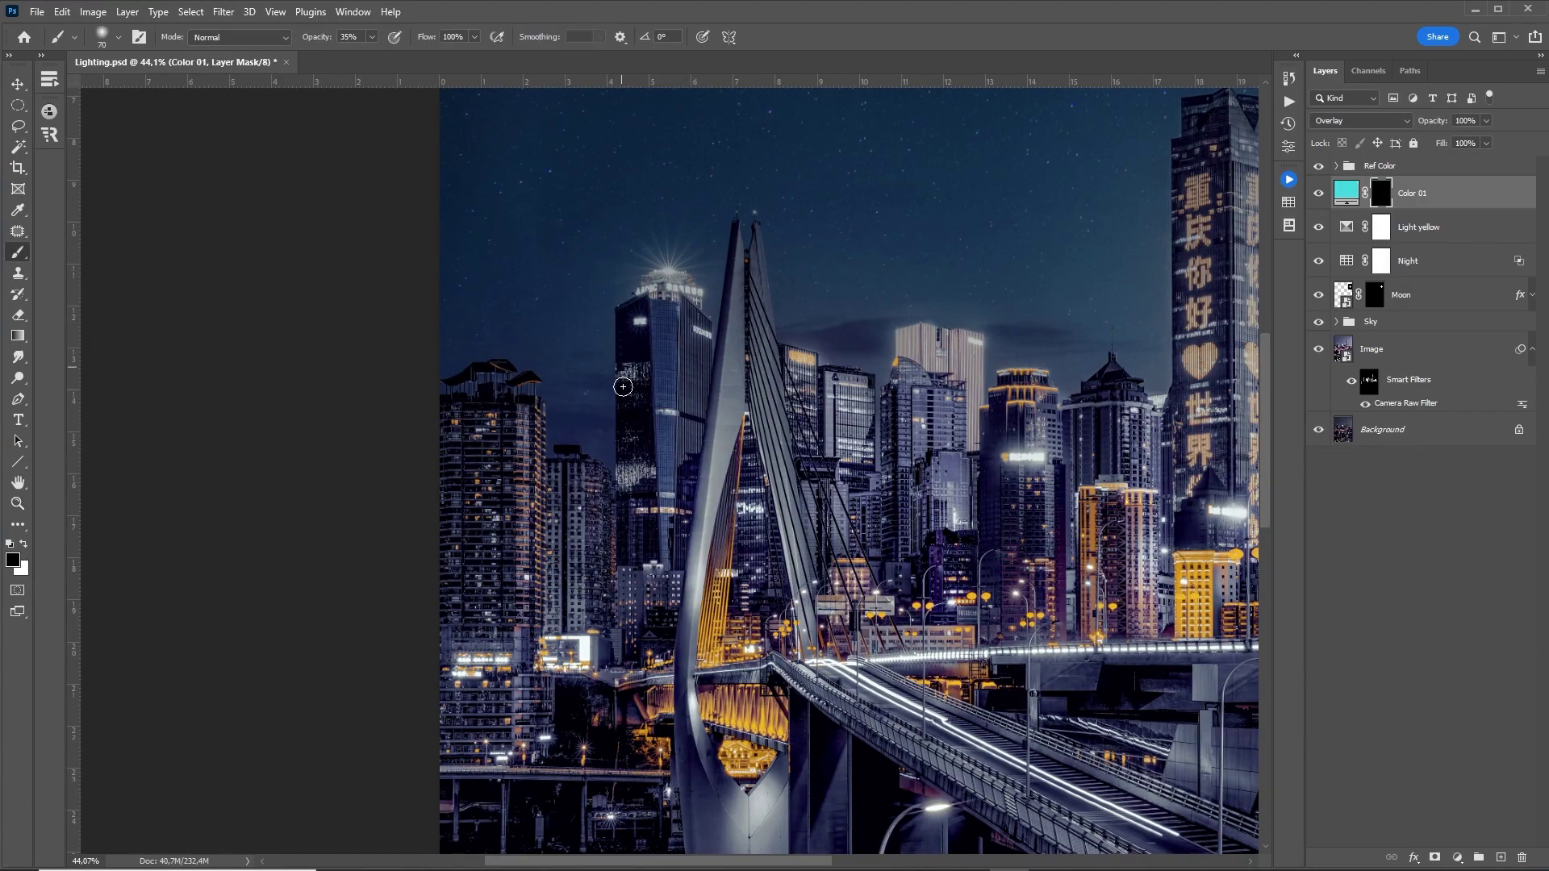
{"action": "key", "text": "x"}
{"action": "key", "text": "F5"}
{"action": "left_click", "coordinate": [631, 339]}
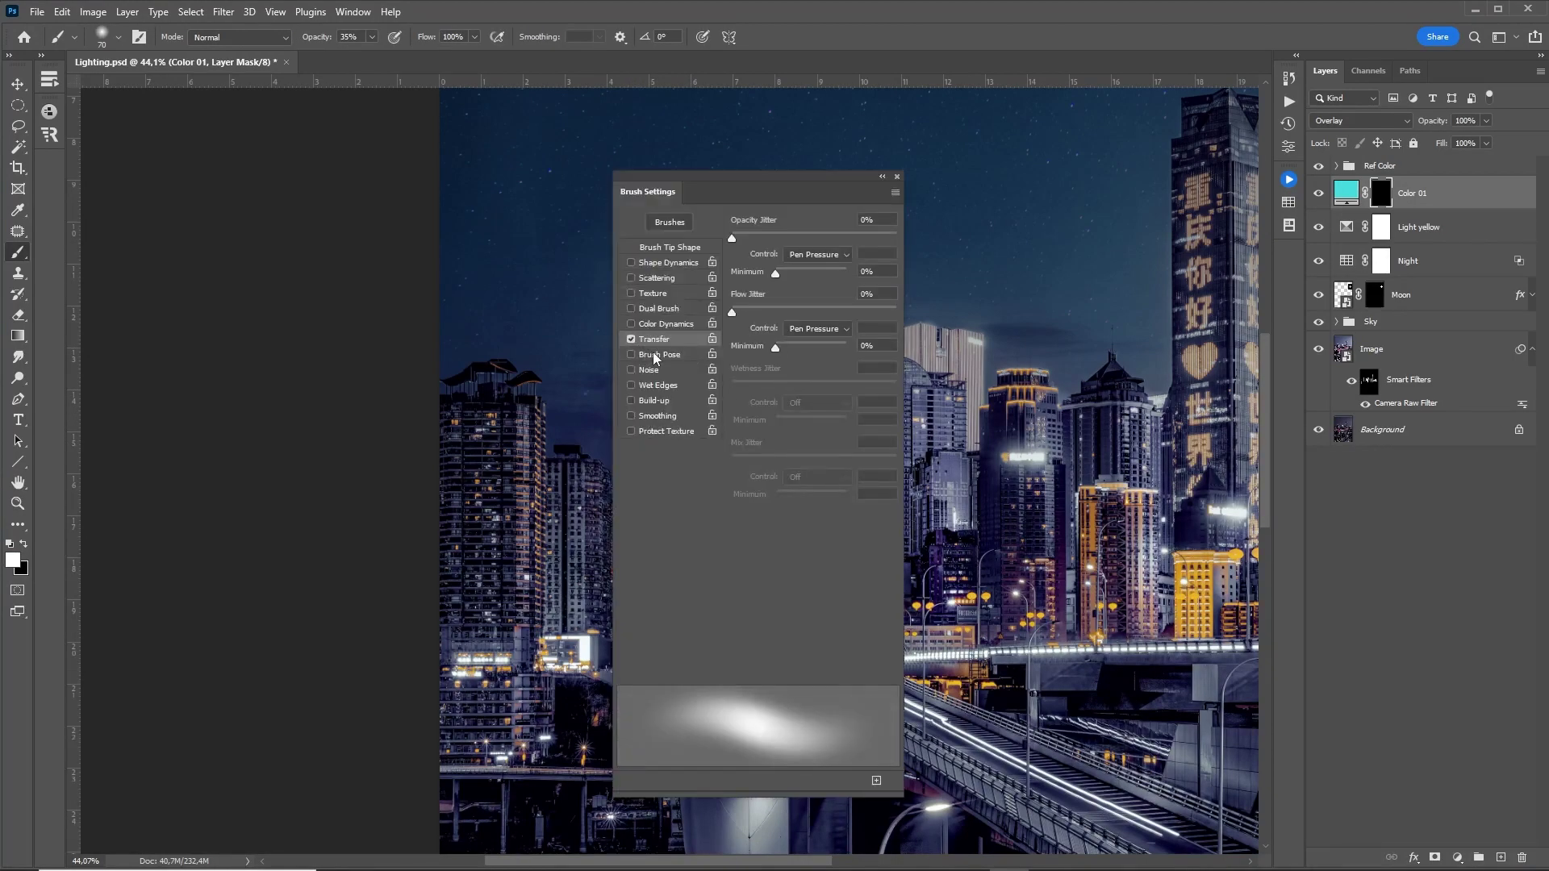
{"action": "left_click", "coordinate": [104, 36]}
{"action": "key", "text": "Escape"}
{"action": "key", "text": "F5"}
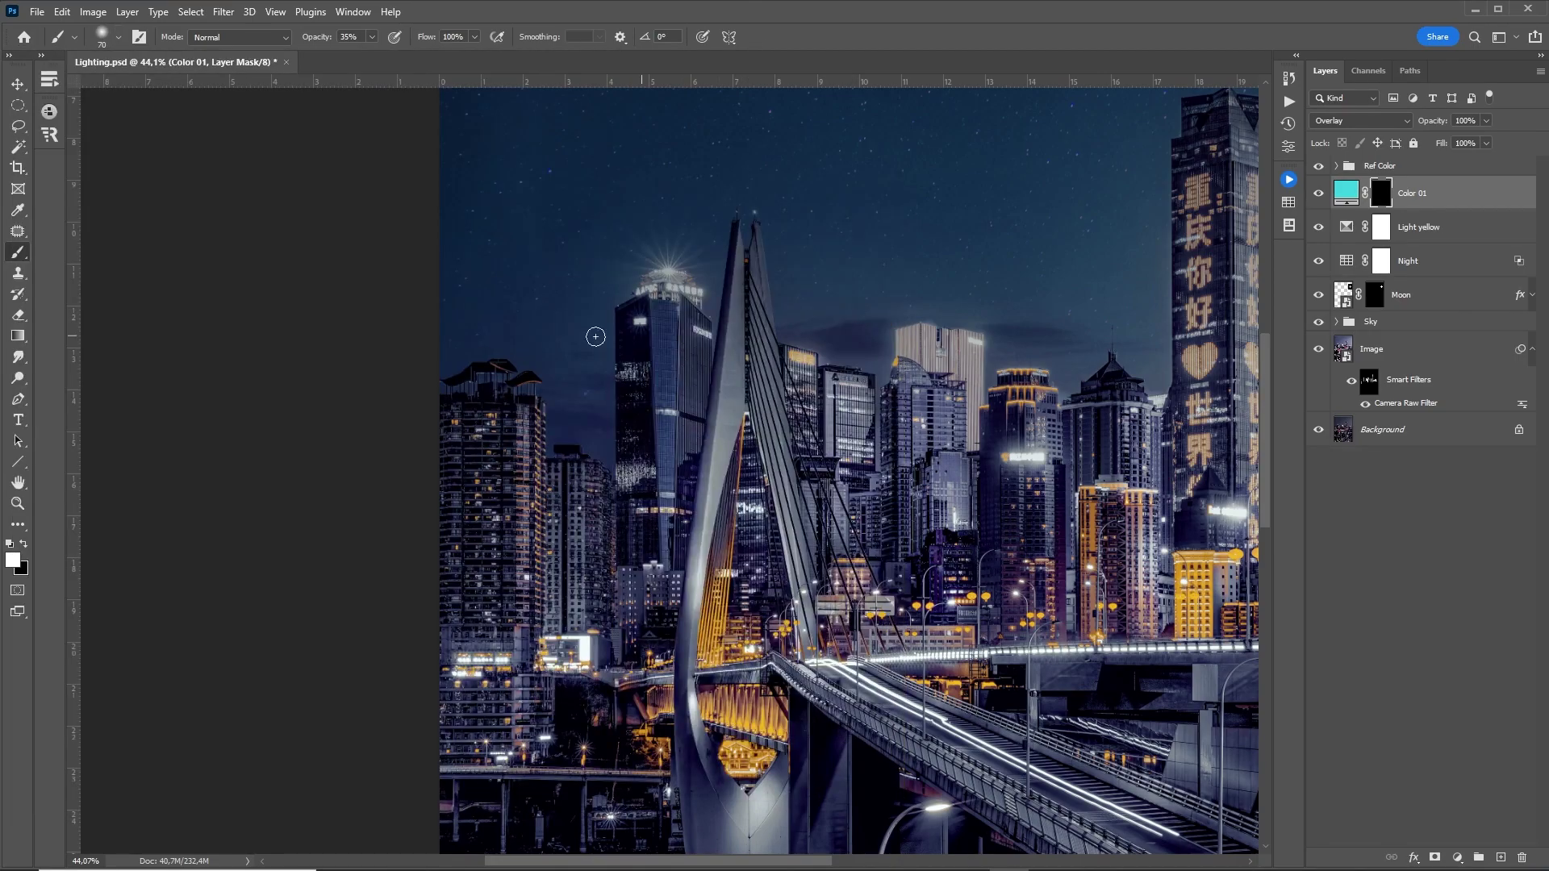
Step: Paint cyan glow onto the lower bridge tower with a 200 px brush
{"action": "scroll", "coordinate": [707, 450], "scroll_direction": "down", "scroll_amount": 2}
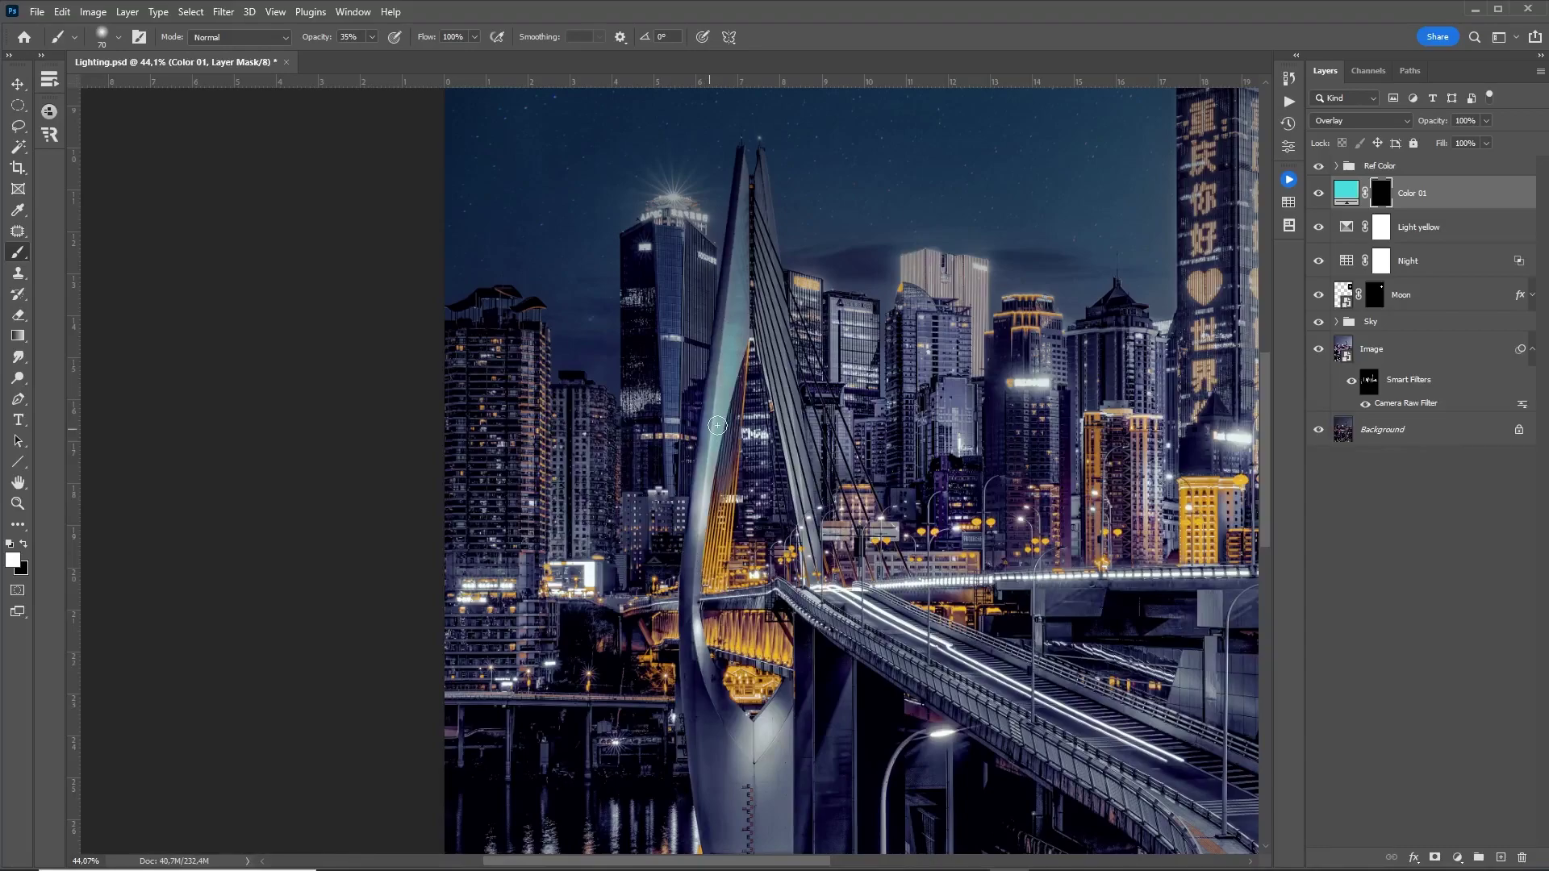
{"action": "left_click_drag", "start_coordinate": [701, 643], "coordinate": [692, 462]}
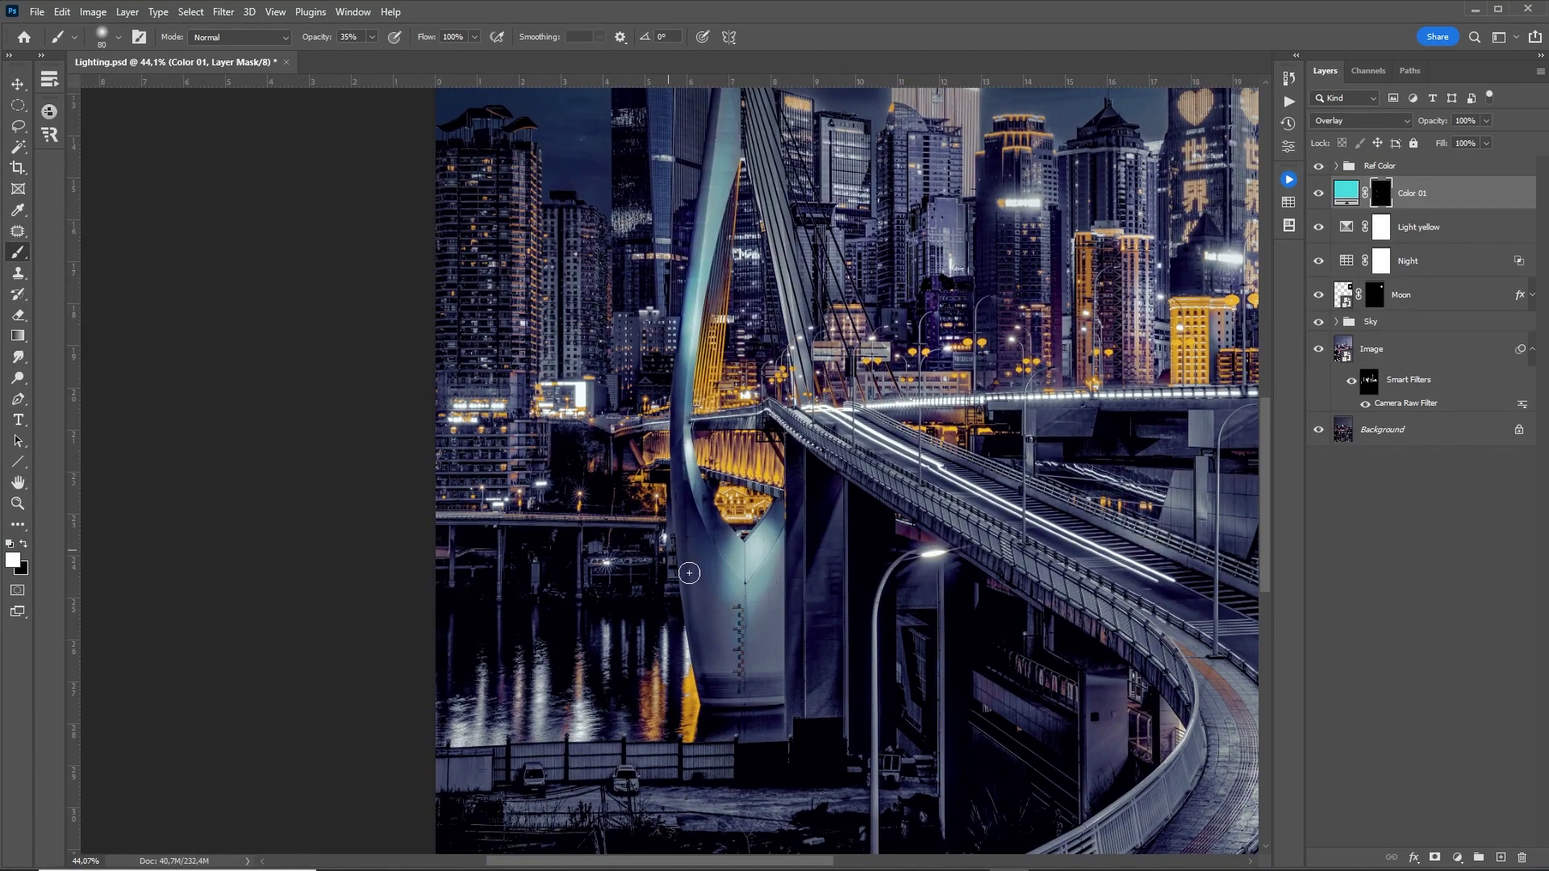
{"action": "key", "text": "bracketright"}
{"action": "key", "text": "bracketright"}
{"action": "key", "text": "bracketright"}
{"action": "mouse_move", "coordinate": [687, 519]}
{"action": "left_mouse_down"}
{"action": "mouse_move", "coordinate": [737, 671]}
{"action": "mouse_move", "coordinate": [724, 421]}
{"action": "left_mouse_up"}
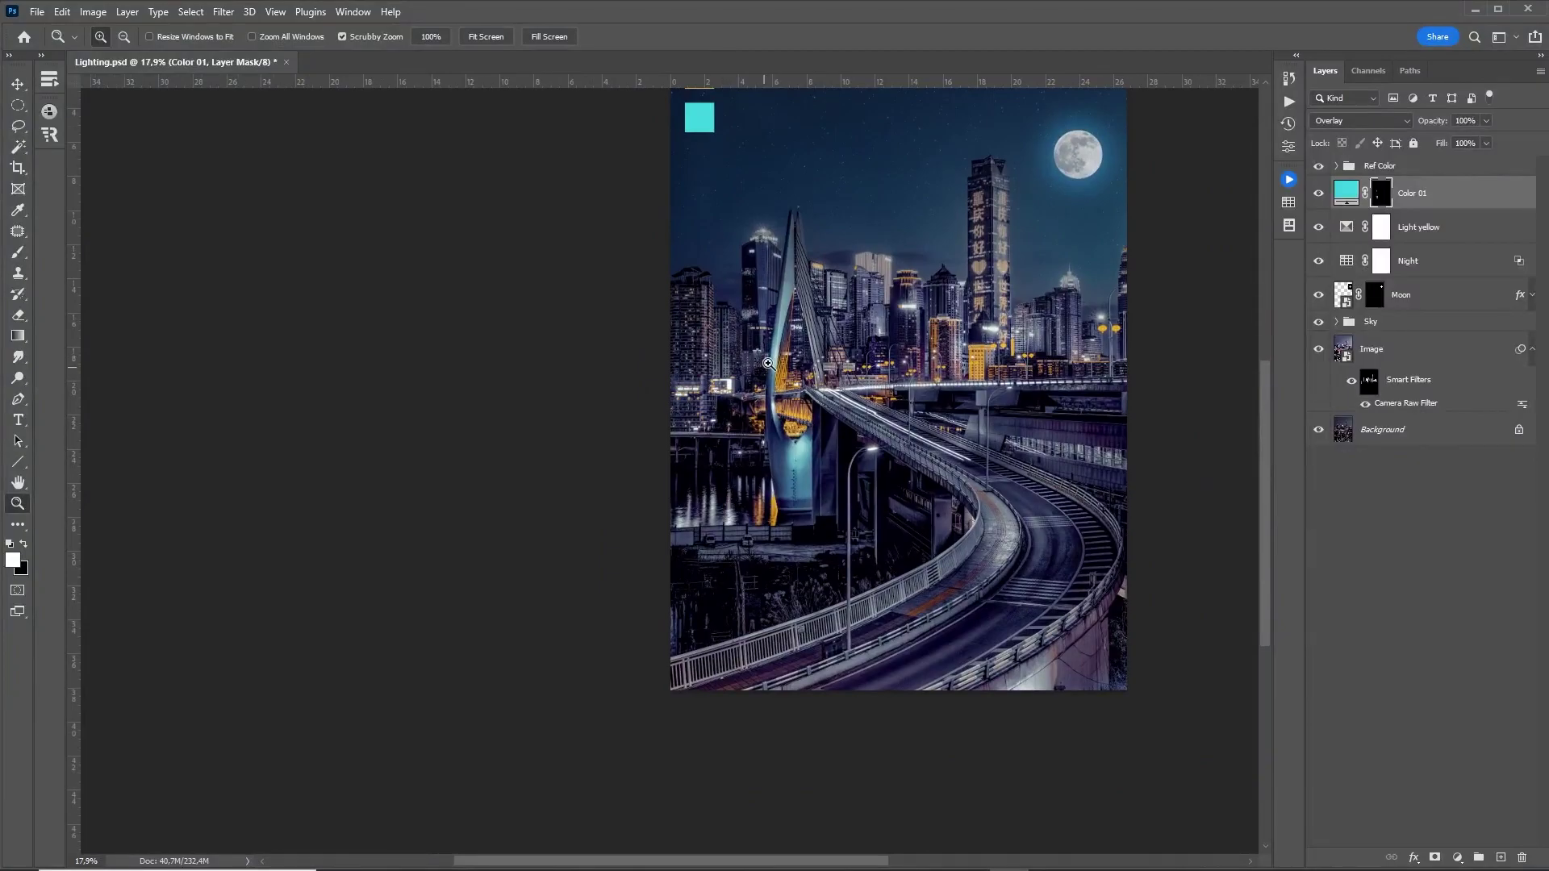
{"action": "key", "text": "b"}
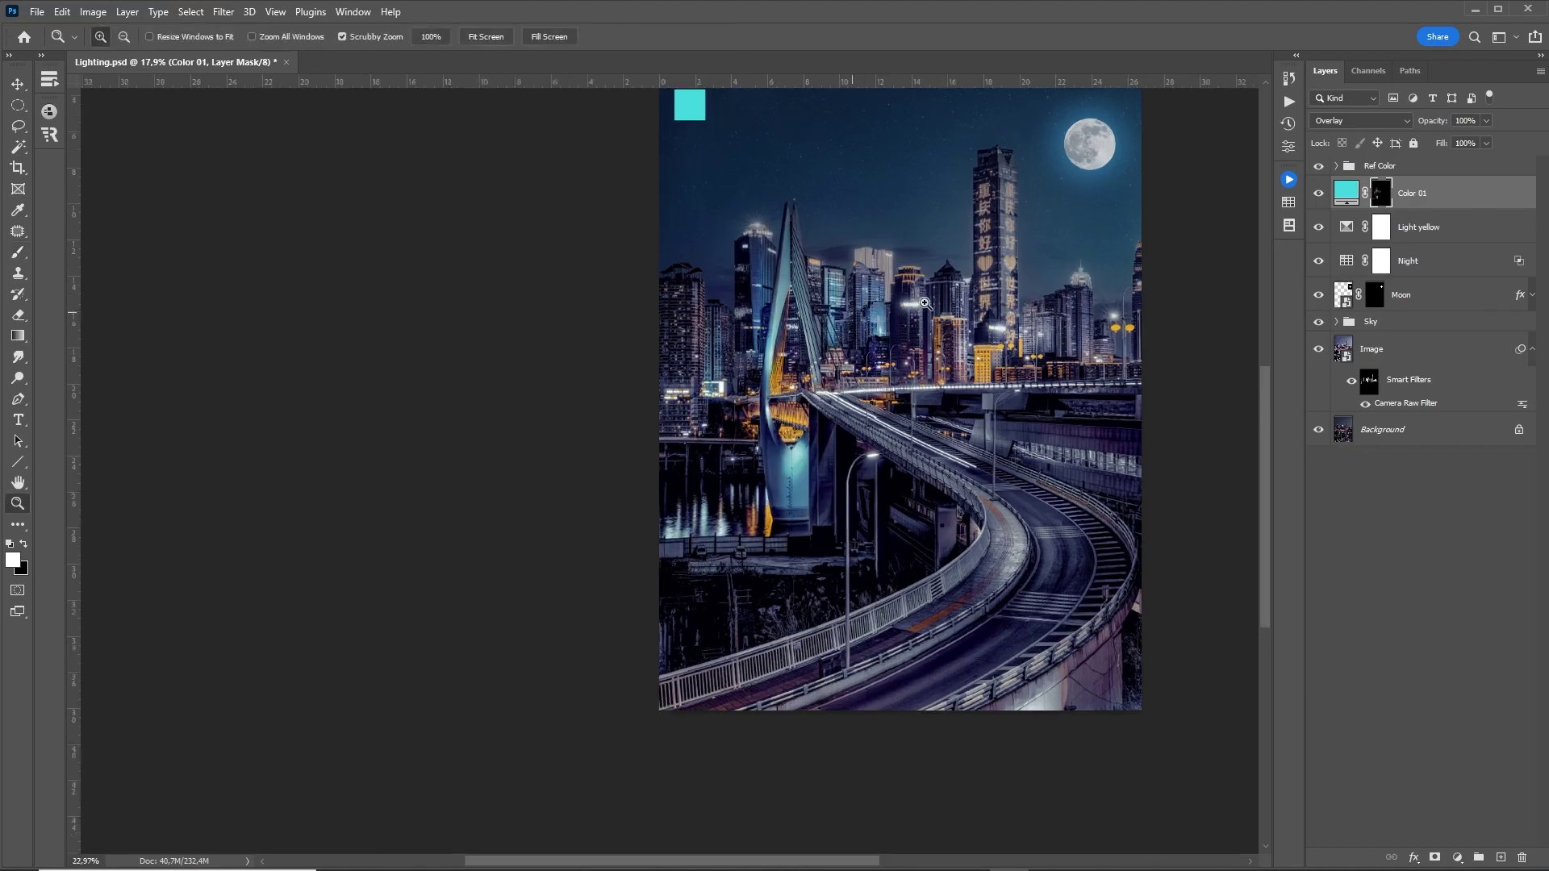
Step: Paint cyan glow onto the tall lettered tower and skyline buildings using 80 then 70 px brushes
{"action": "scroll", "coordinate": [871, 295], "scroll_direction": "up", "scroll_amount": 5}
{"action": "key", "text": "bracketleft"}
{"action": "key", "text": "bracketleft"}
{"action": "key", "text": "bracketleft"}
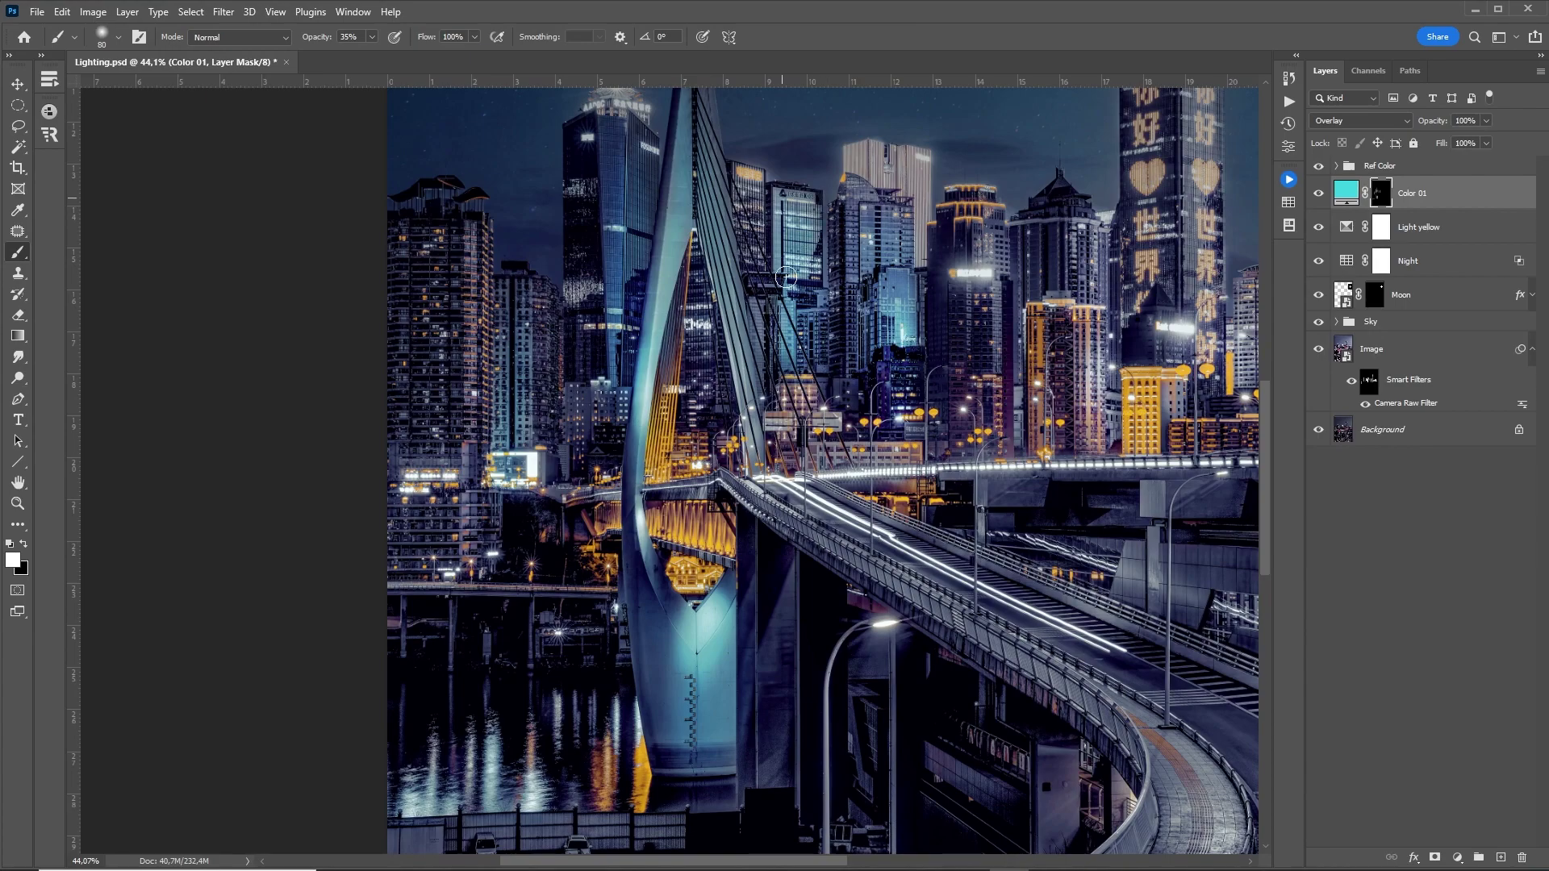
{"action": "left_click_drag", "start_coordinate": [1012, 434], "coordinate": [830, 547]}
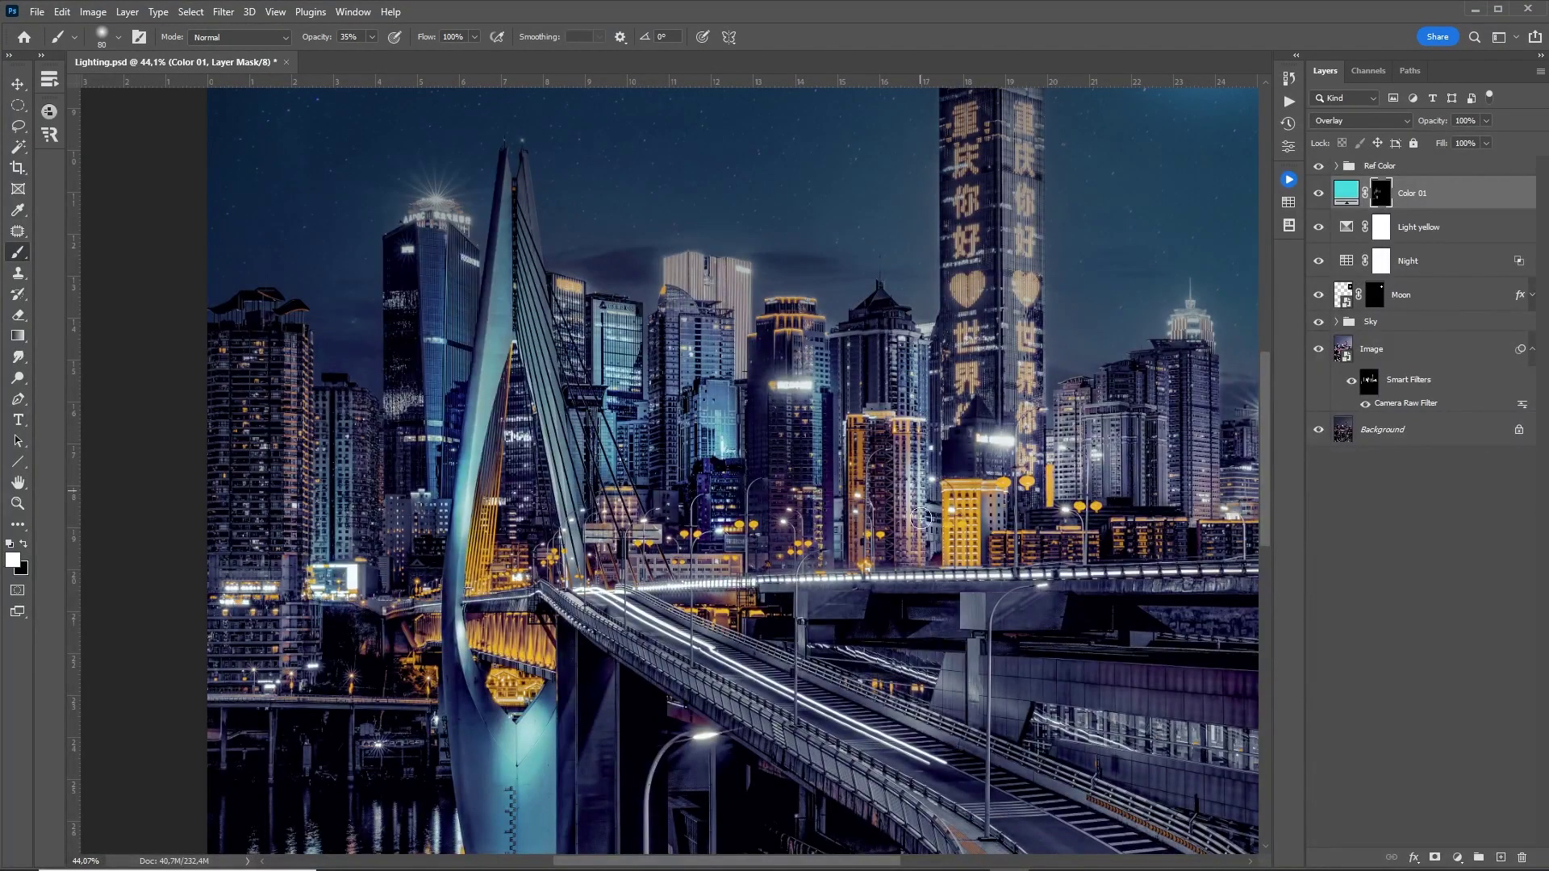
{"action": "left_click_drag", "start_coordinate": [981, 418], "coordinate": [925, 553]}
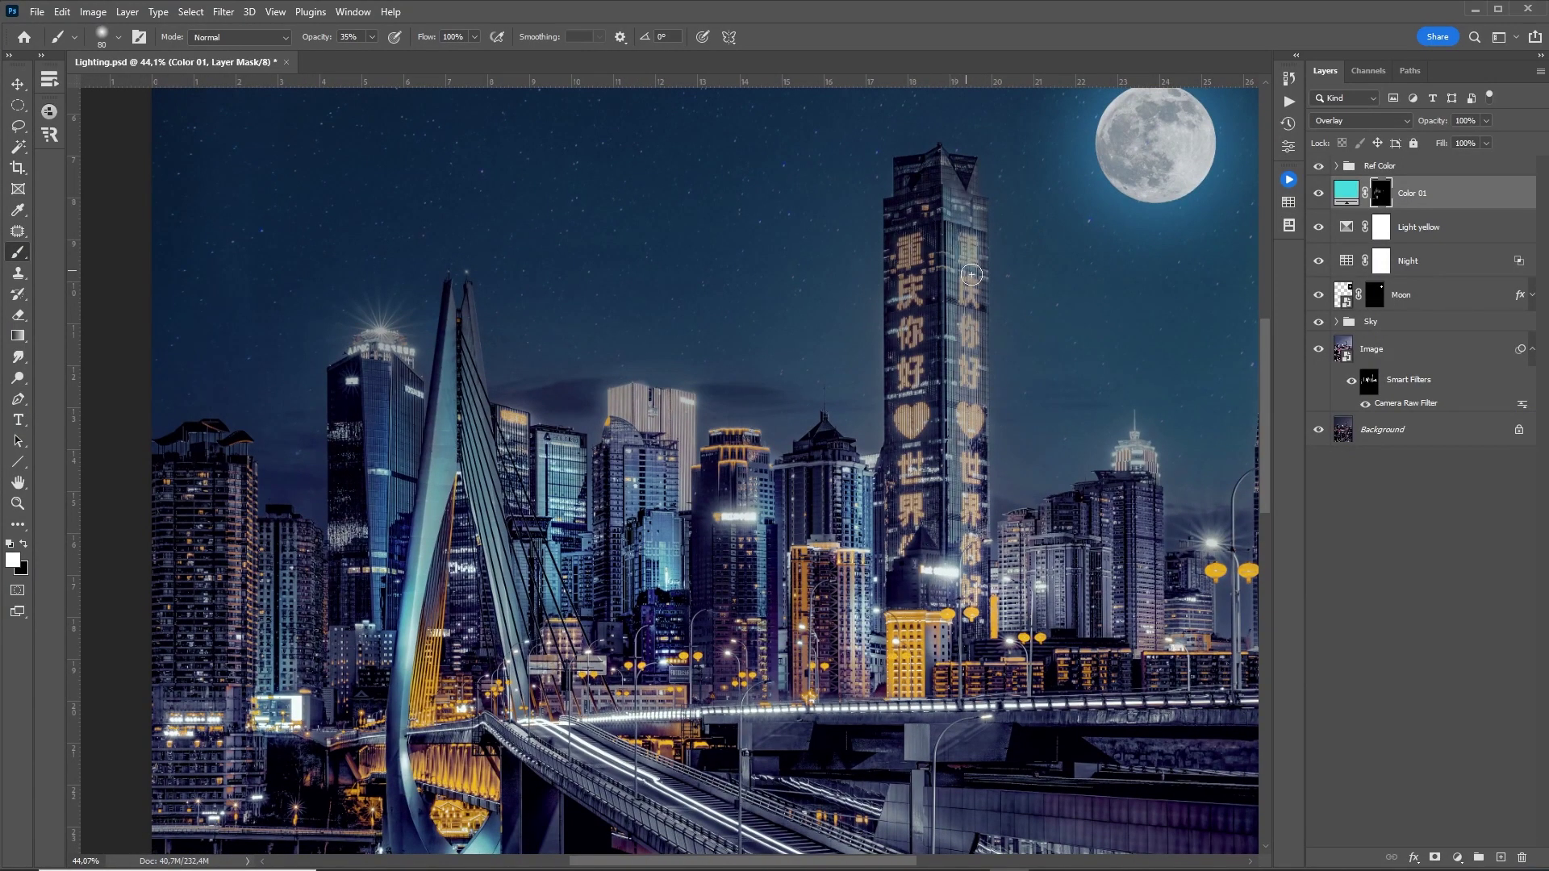
{"action": "mouse_move", "coordinate": [974, 553]}
{"action": "left_mouse_down"}
{"action": "mouse_move", "coordinate": [966, 637]}
{"action": "mouse_move", "coordinate": [961, 280]}
{"action": "mouse_move", "coordinate": [966, 443]}
{"action": "mouse_move", "coordinate": [968, 313]}
{"action": "left_mouse_up"}
{"action": "left_click_drag", "start_coordinate": [1048, 619], "coordinate": [924, 456]}
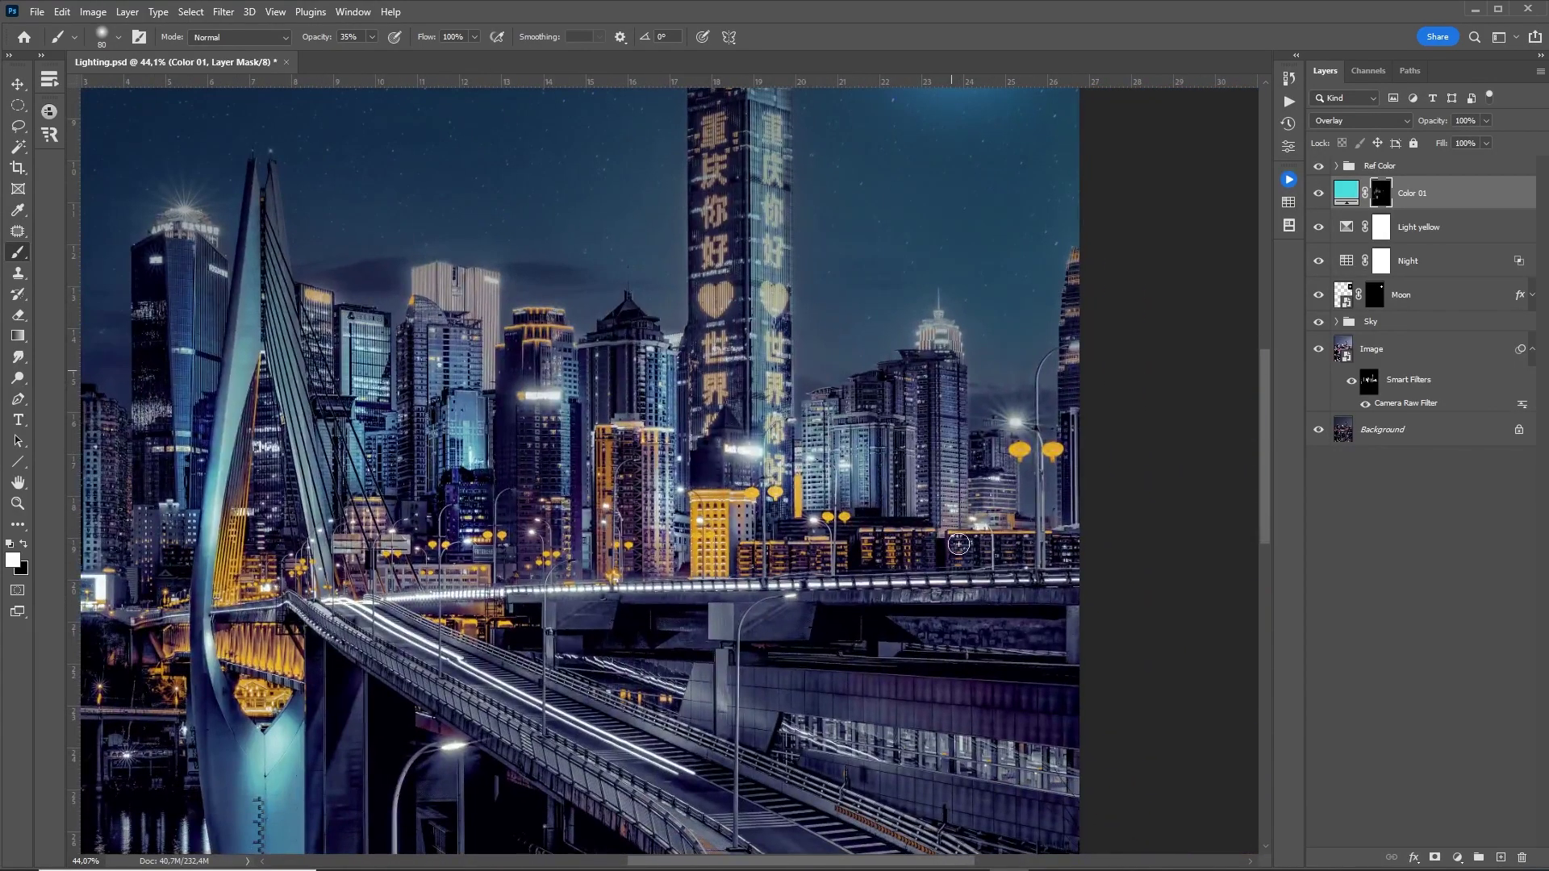
{"action": "key", "text": "bracketleft"}
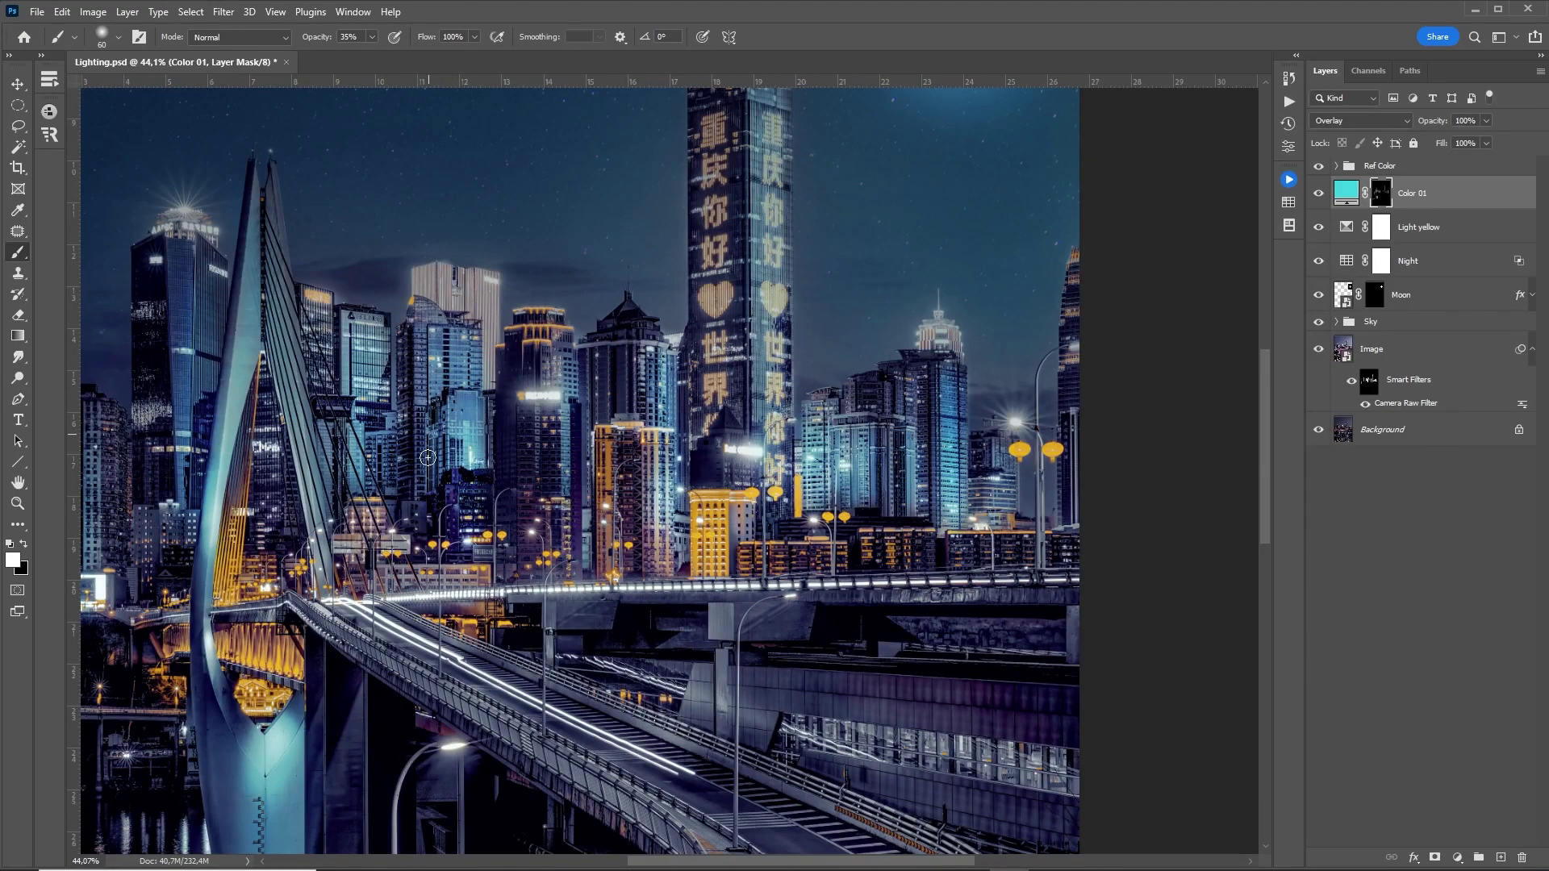
{"action": "left_click_drag", "start_coordinate": [516, 436], "coordinate": [904, 367]}
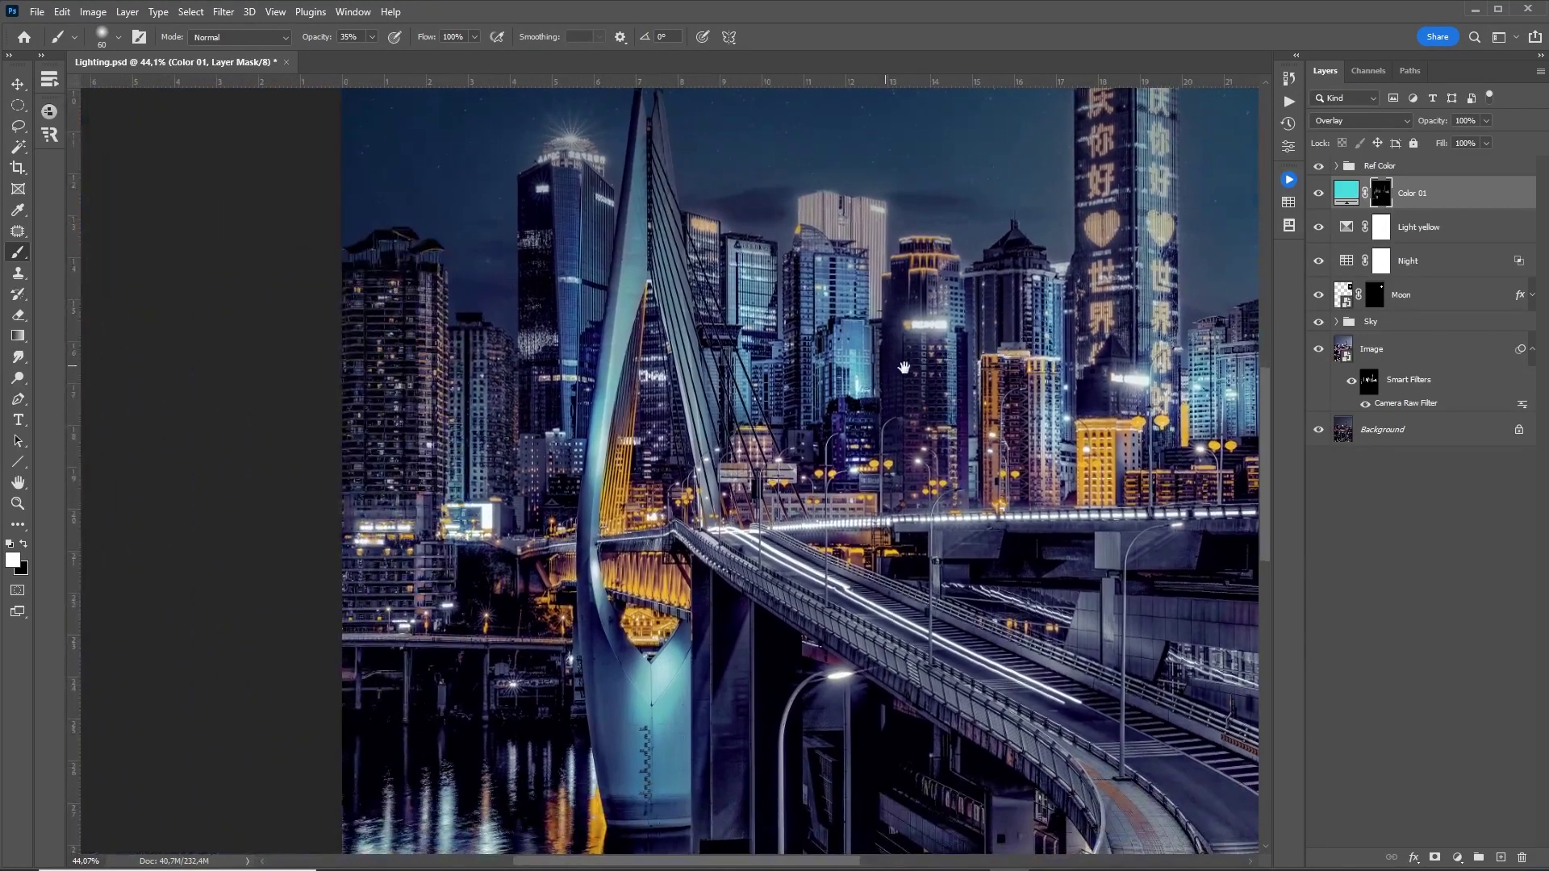
{"action": "left_click_drag", "start_coordinate": [662, 416], "coordinate": [353, 411]}
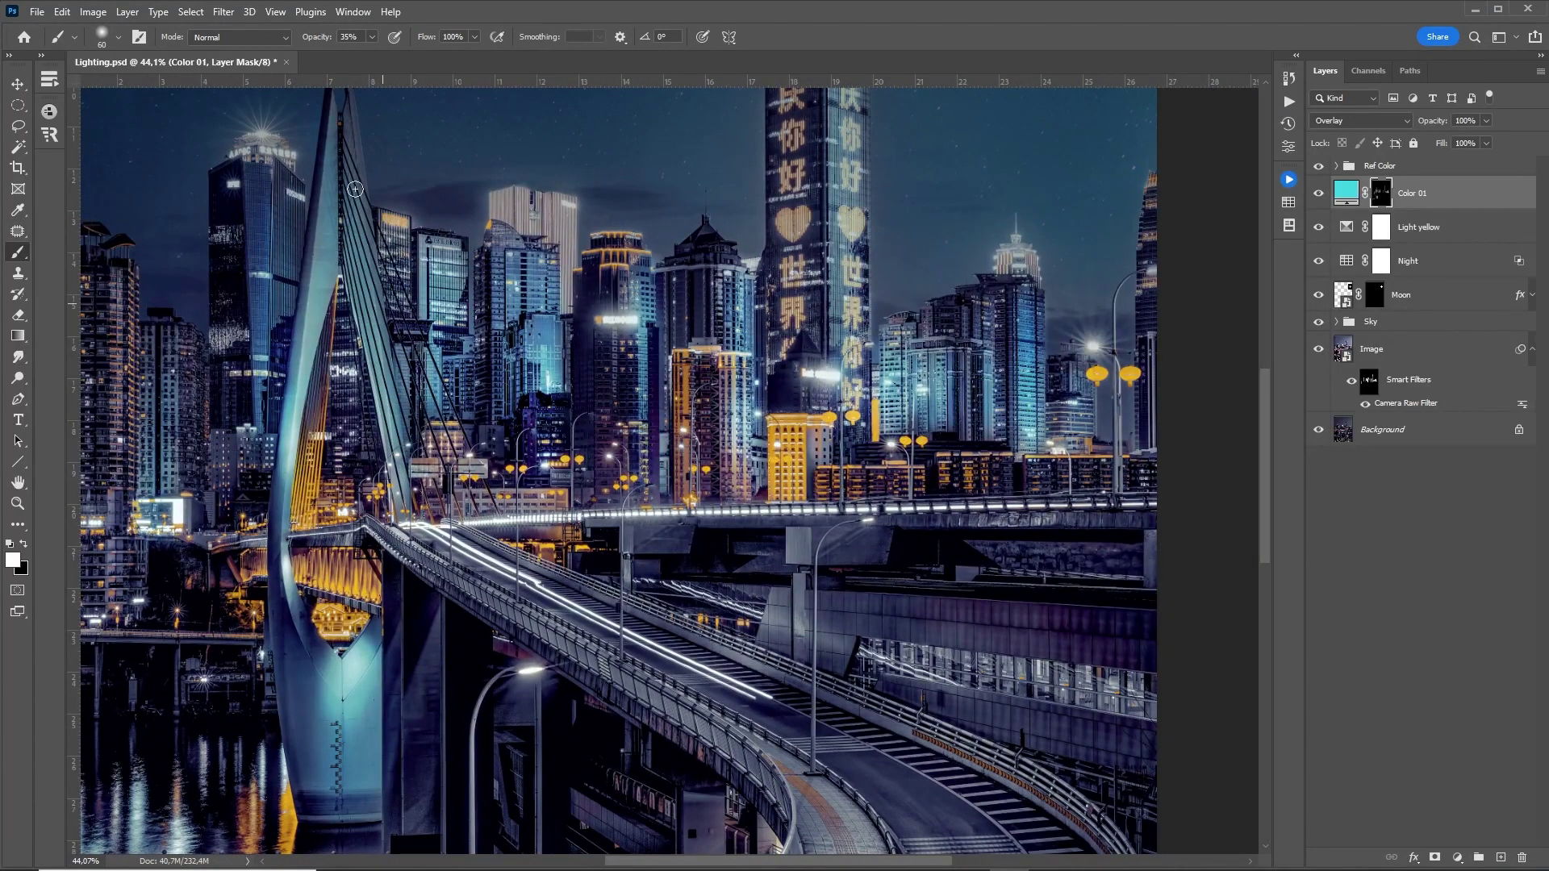
{"action": "mouse_move", "coordinate": [658, 448]}
{"action": "left_mouse_down"}
{"action": "mouse_move", "coordinate": [646, 525]}
{"action": "mouse_move", "coordinate": [655, 479]}
{"action": "left_mouse_up"}
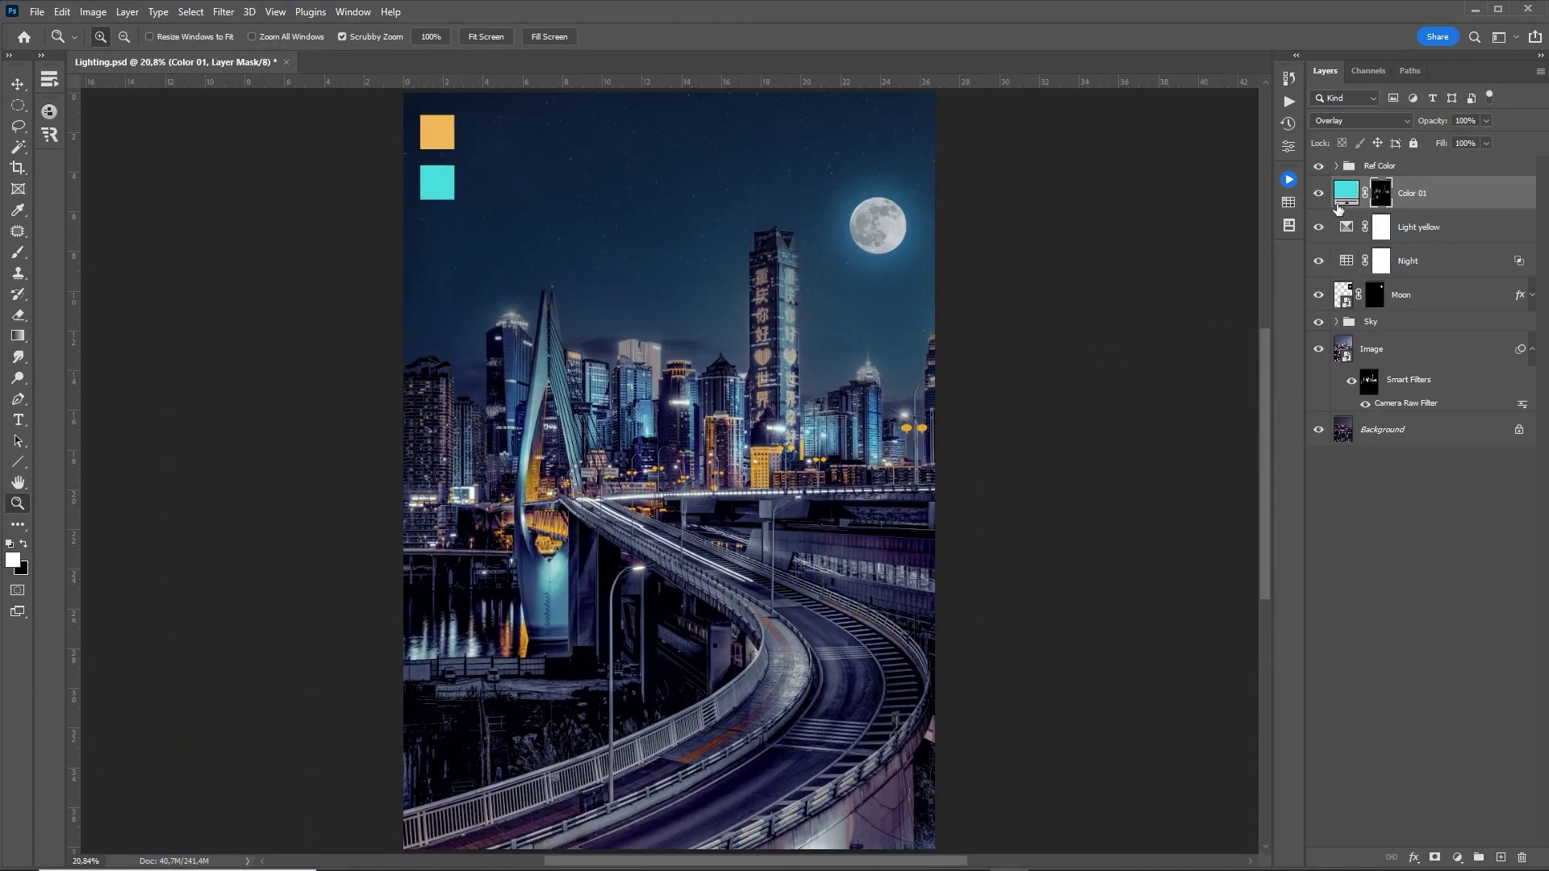
Step: Preview the Color 01 mask alone, then brighten it with a Levels adjustment
{"action": "left_click", "coordinate": [1381, 194], "text": "alt"}
{"action": "left_click", "coordinate": [1381, 196], "text": "alt"}
{"action": "key", "text": "ctrl+l"}
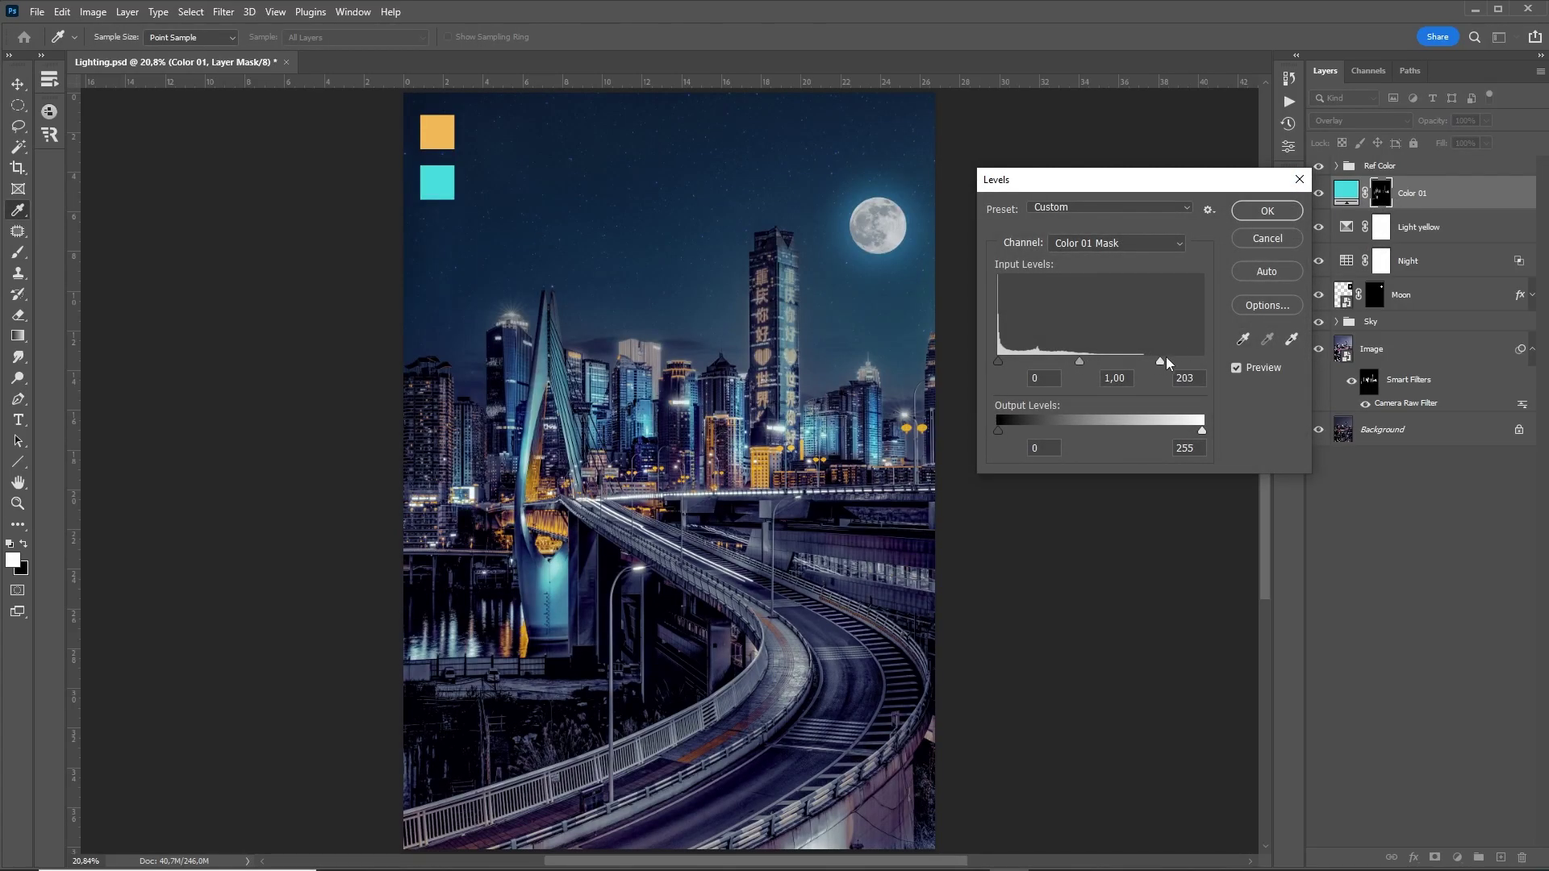
{"action": "left_click", "coordinate": [1267, 211]}
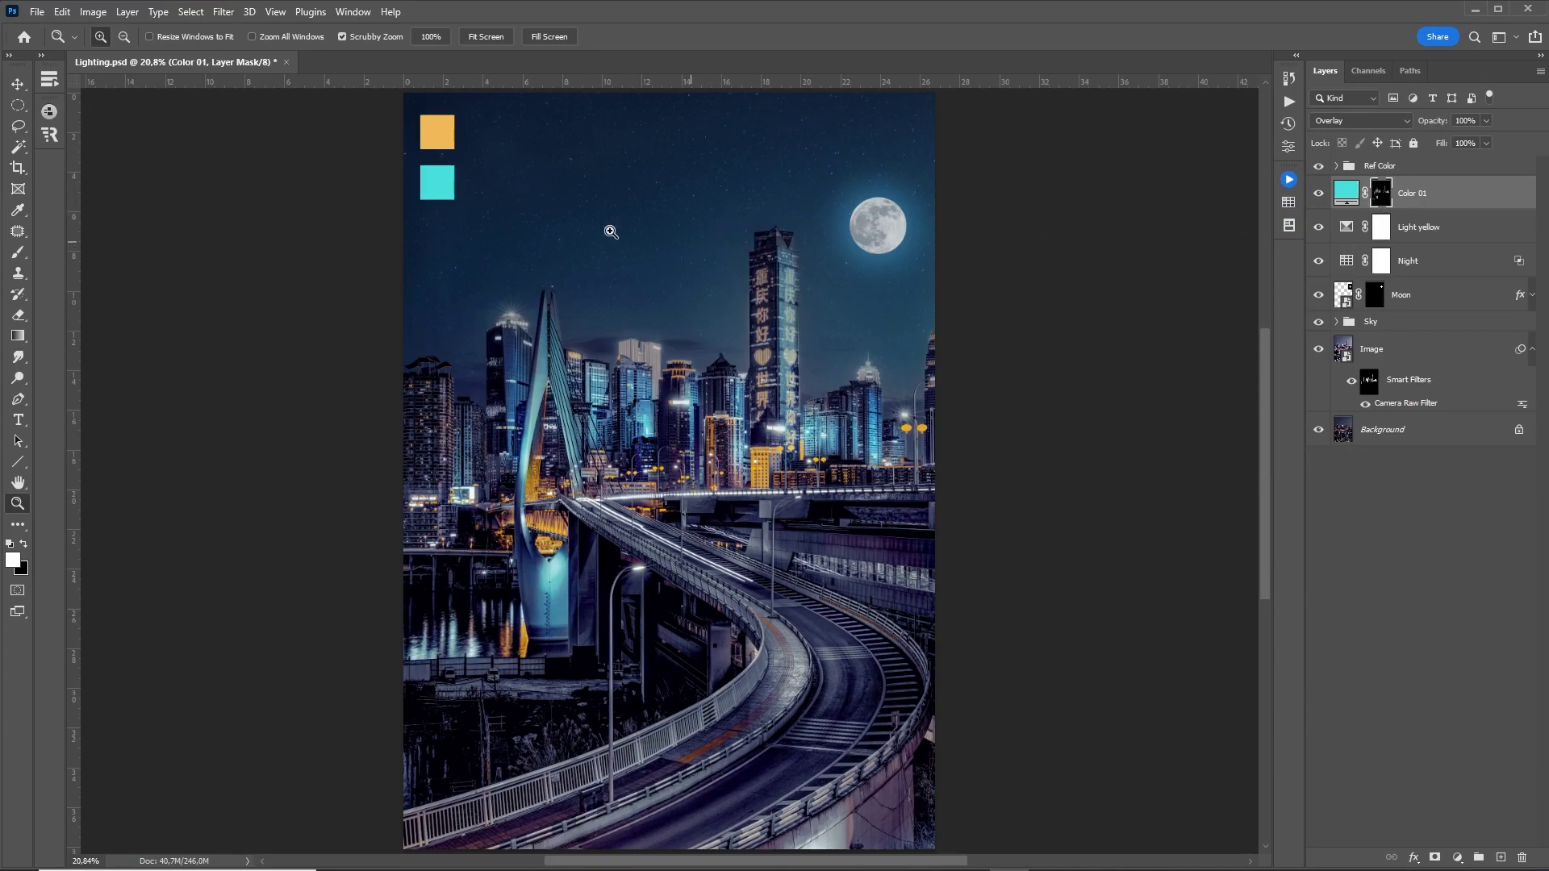
{"action": "left_click", "coordinate": [224, 11]}
{"action": "mouse_move", "coordinate": [234, 218]}
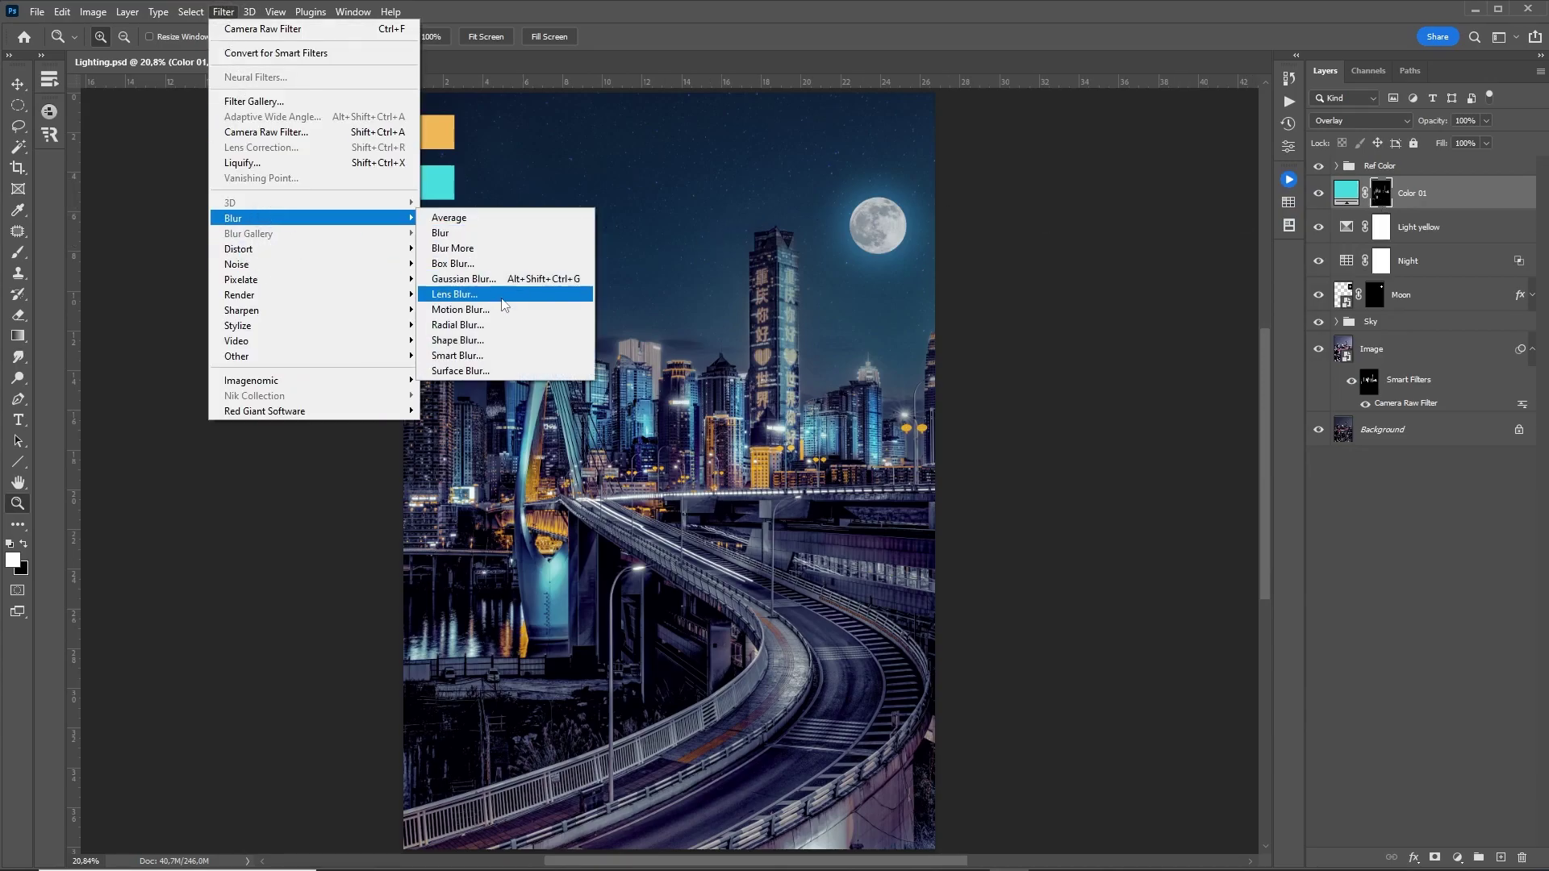
{"action": "left_click", "coordinate": [463, 278]}
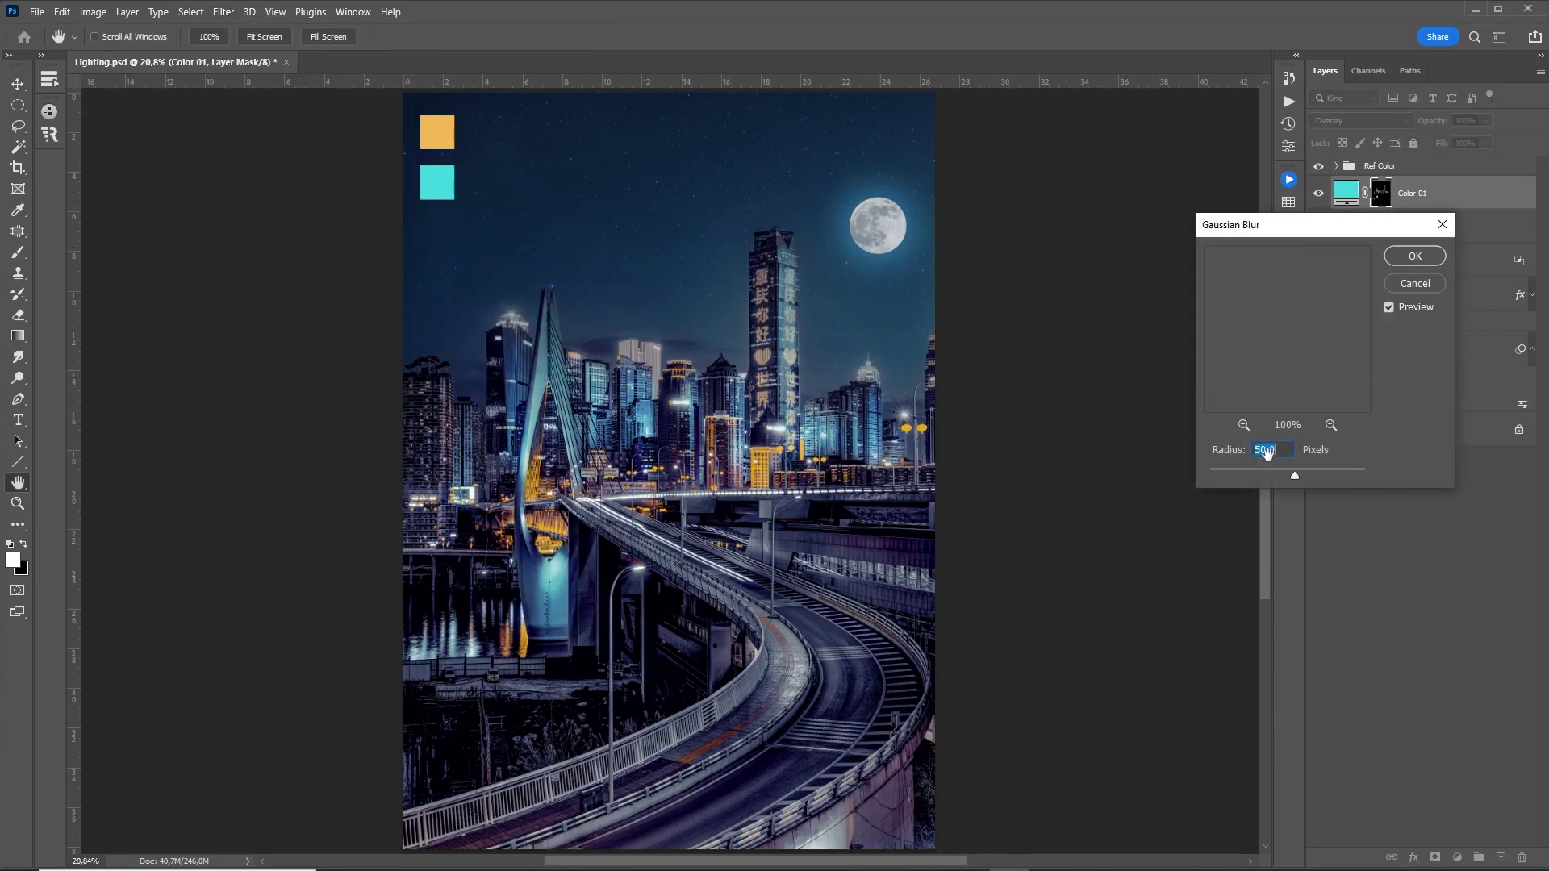
{"action": "type", "text": "25"}
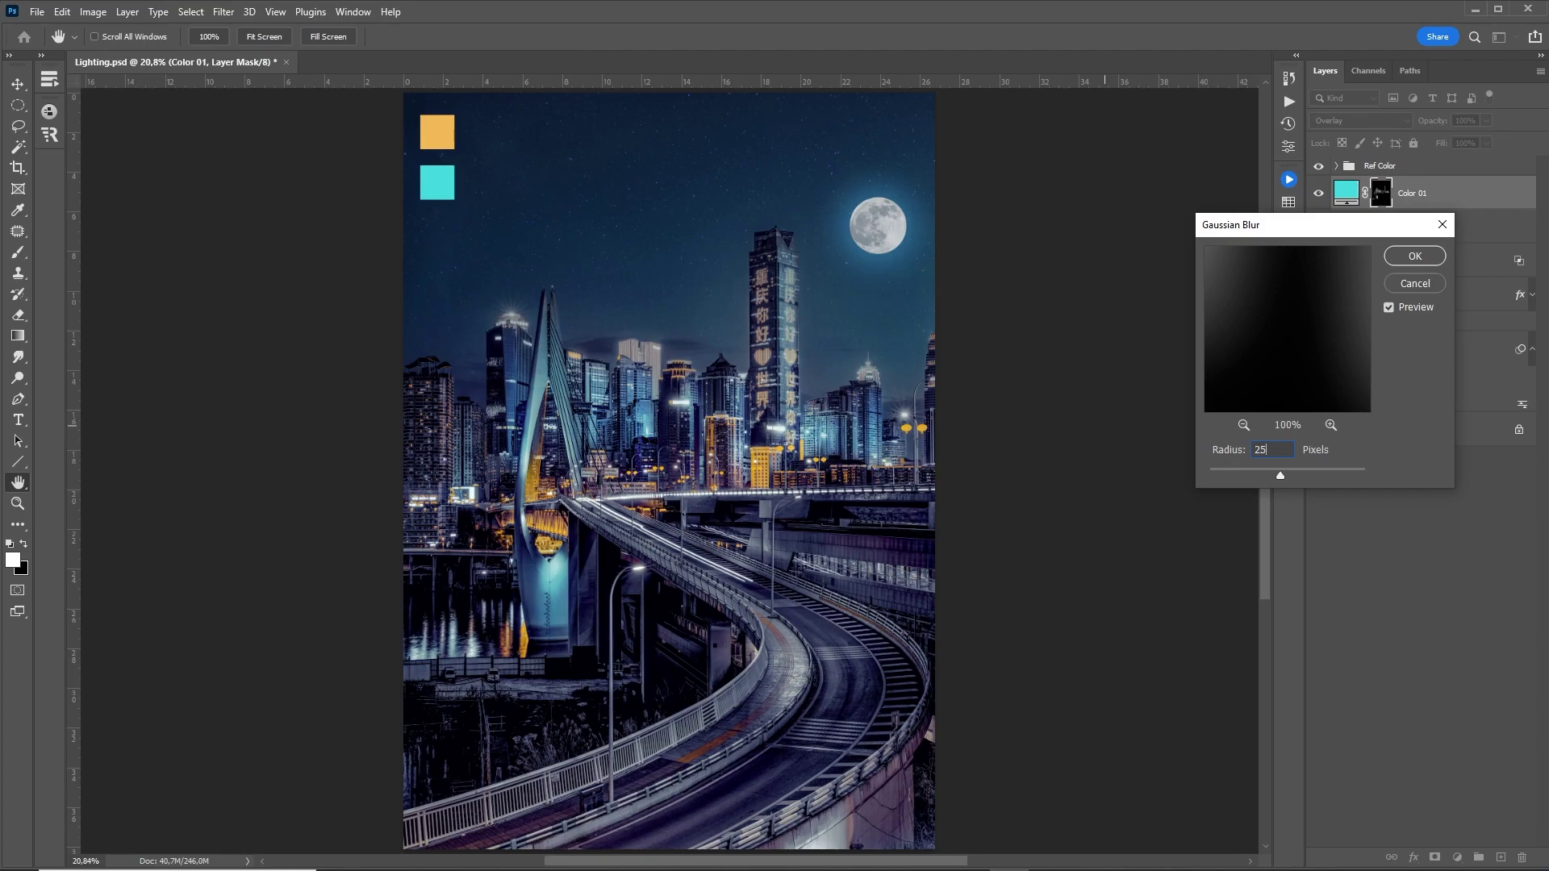
{"action": "key", "text": "Return"}
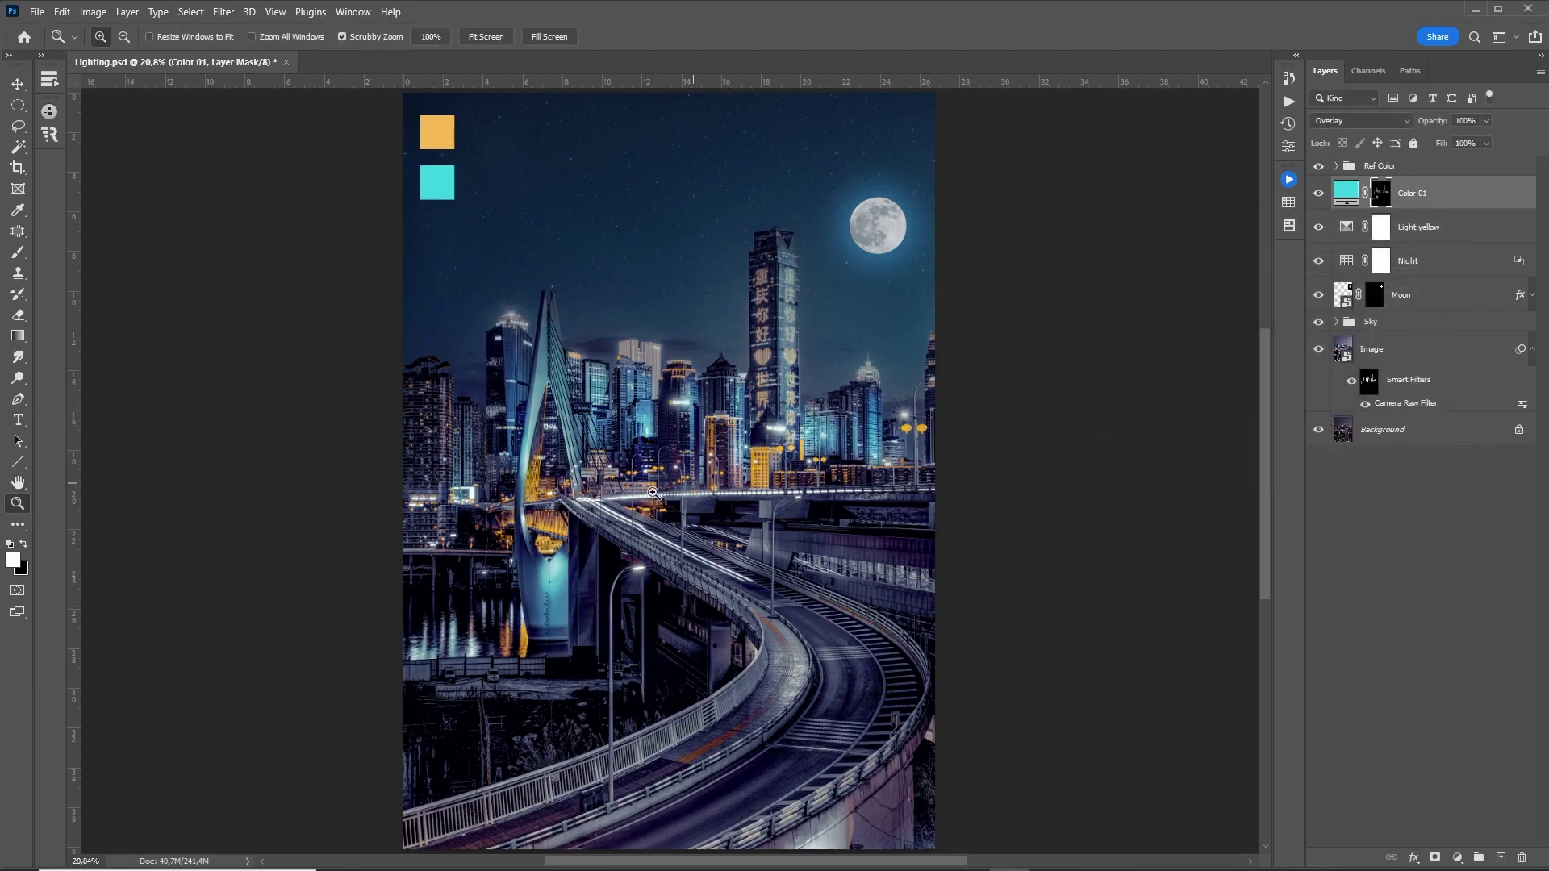
{"action": "left_click_drag", "start_coordinate": [664, 484], "coordinate": [888, 268]}
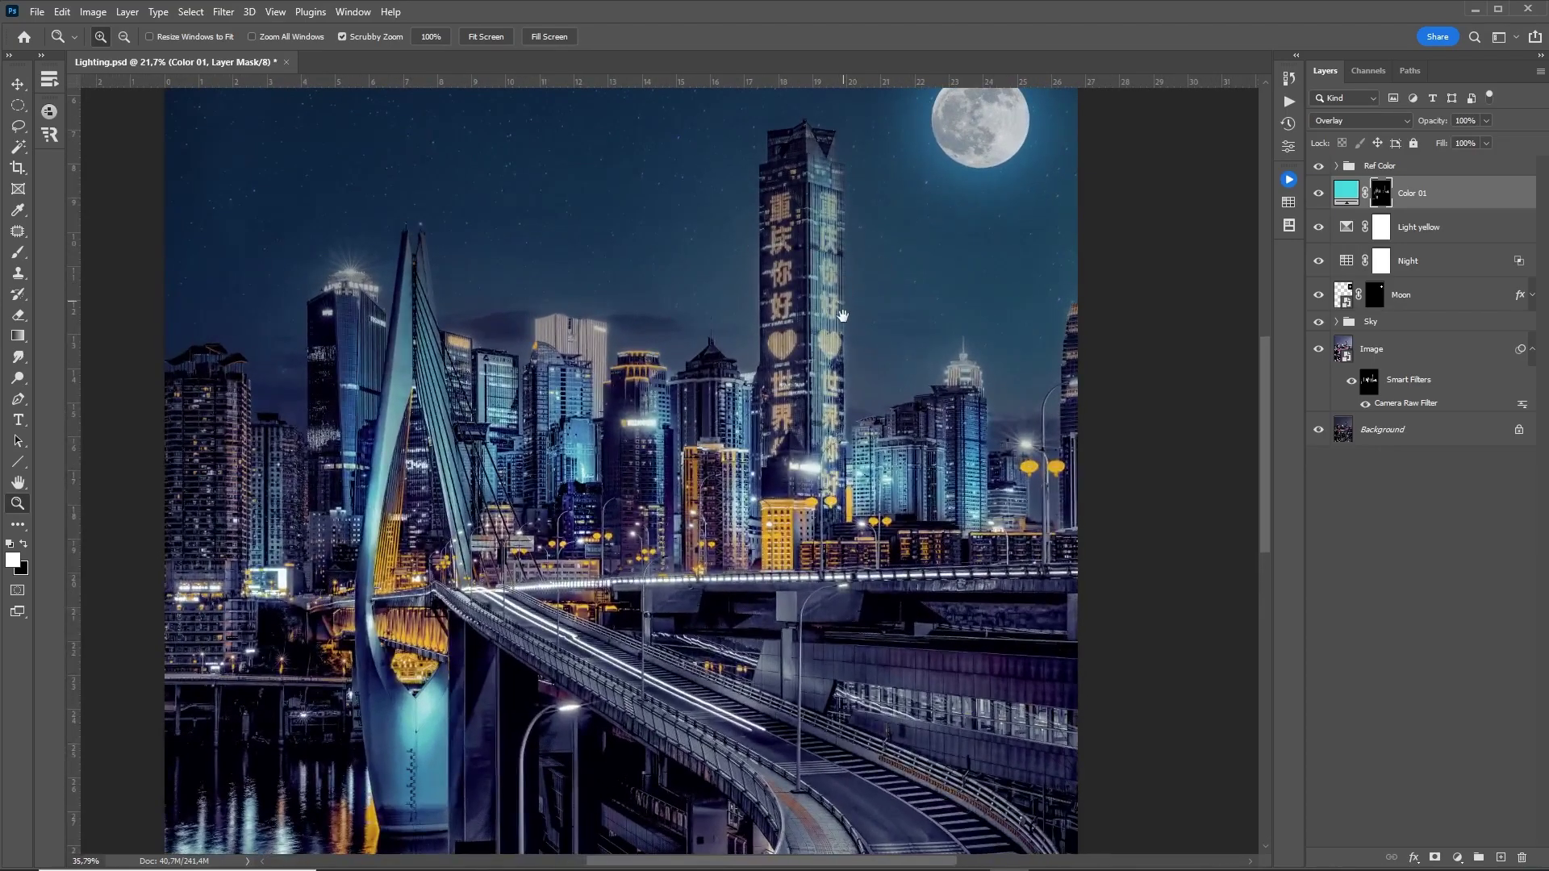
{"action": "left_click_drag", "start_coordinate": [842, 315], "coordinate": [857, 378]}
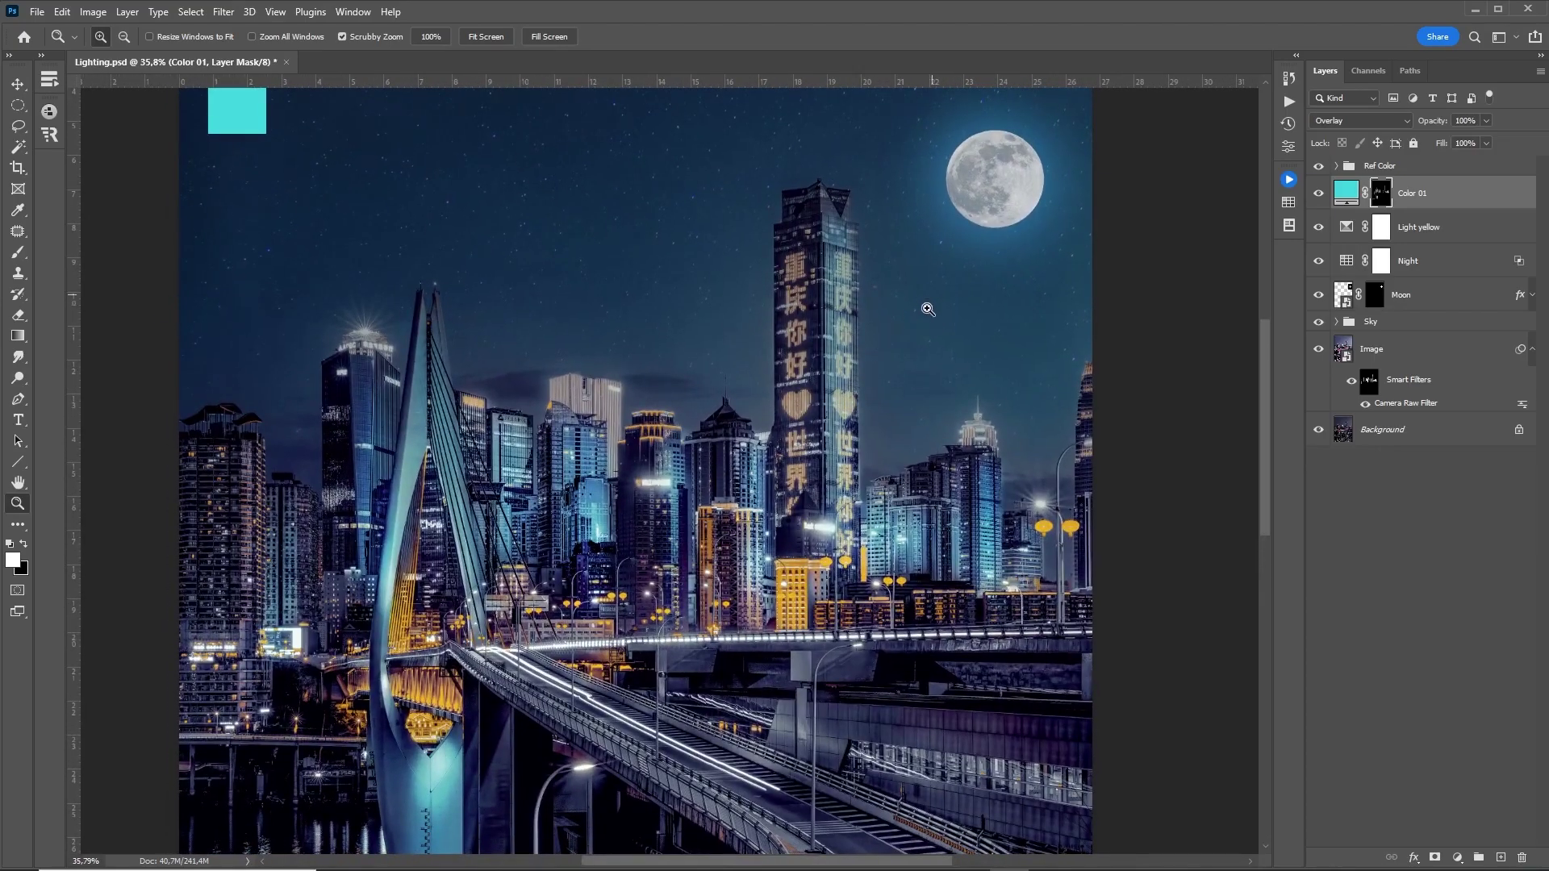
{"action": "left_click_drag", "start_coordinate": [845, 240], "coordinate": [1215, 202]}
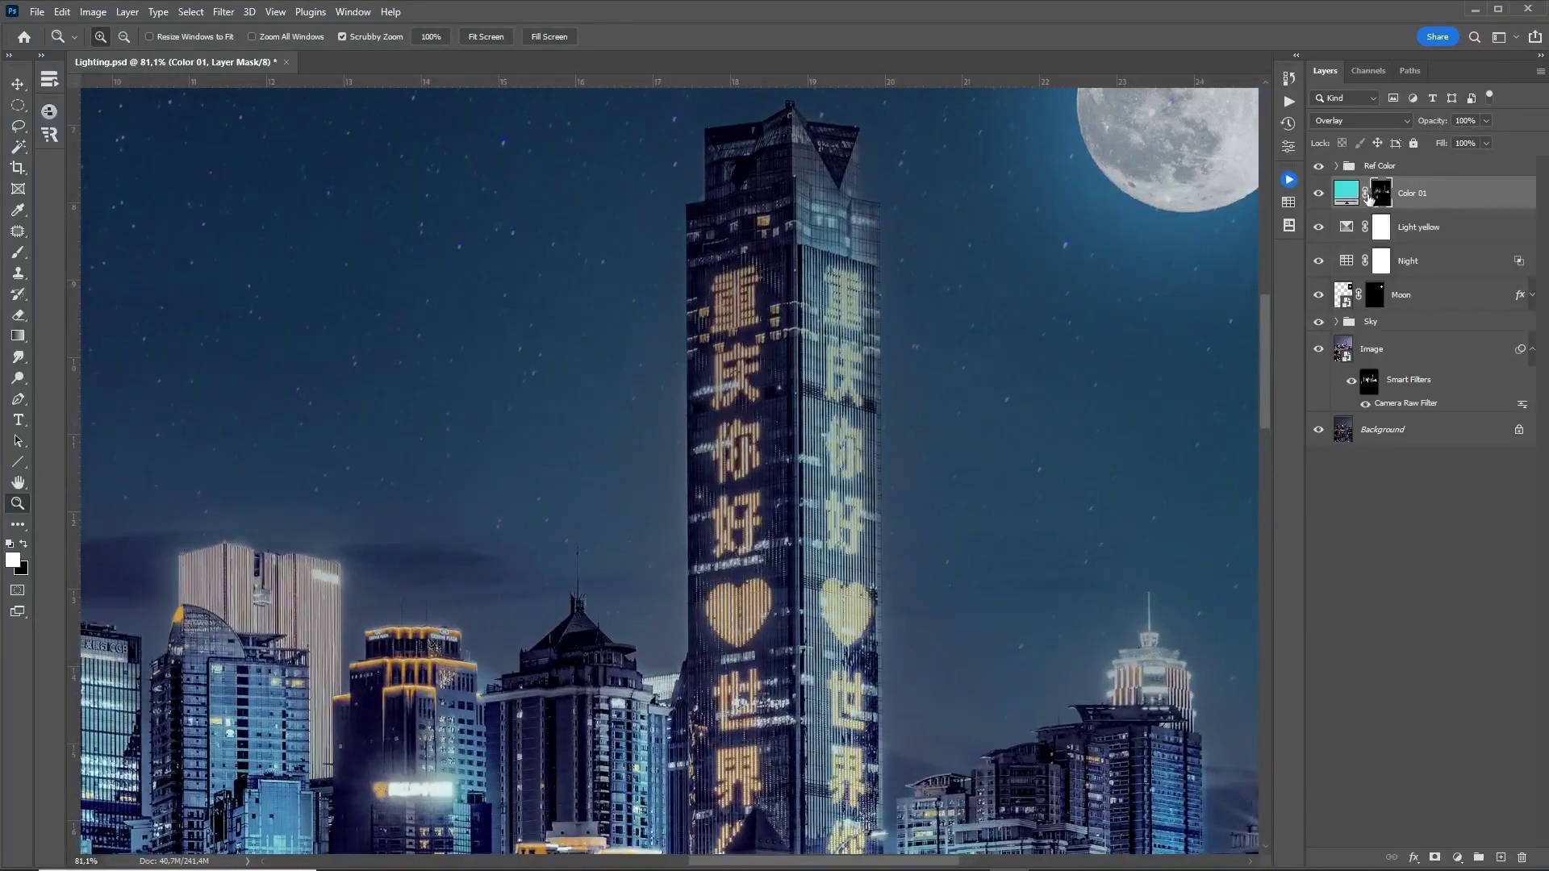
{"action": "key", "text": "b"}
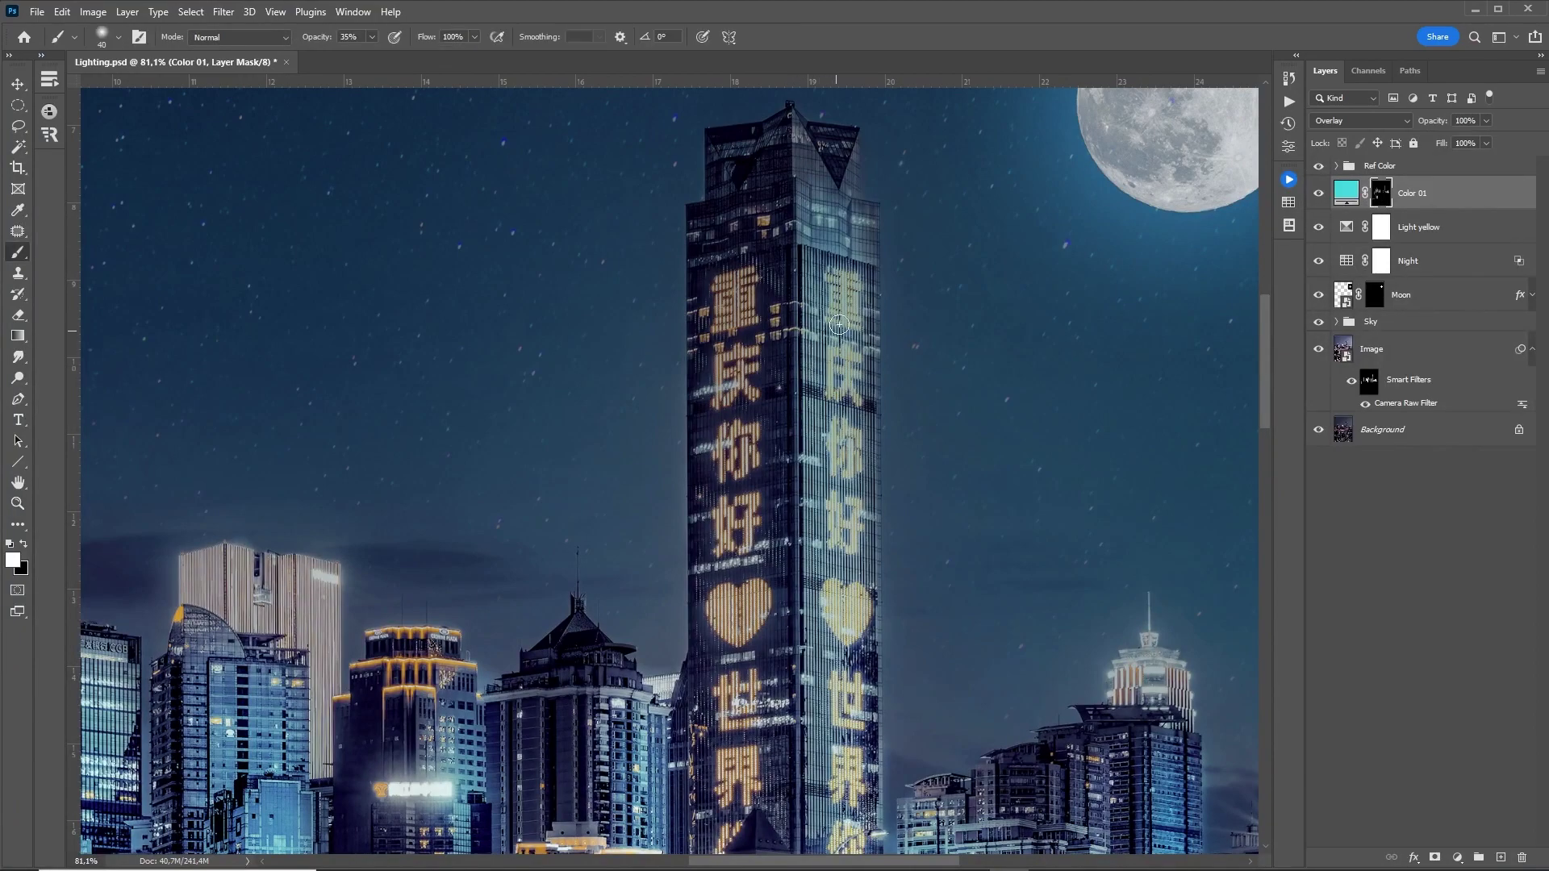
{"action": "key", "text": "x"}
{"action": "key", "text": "z"}
{"action": "key", "text": "ctrl+0"}
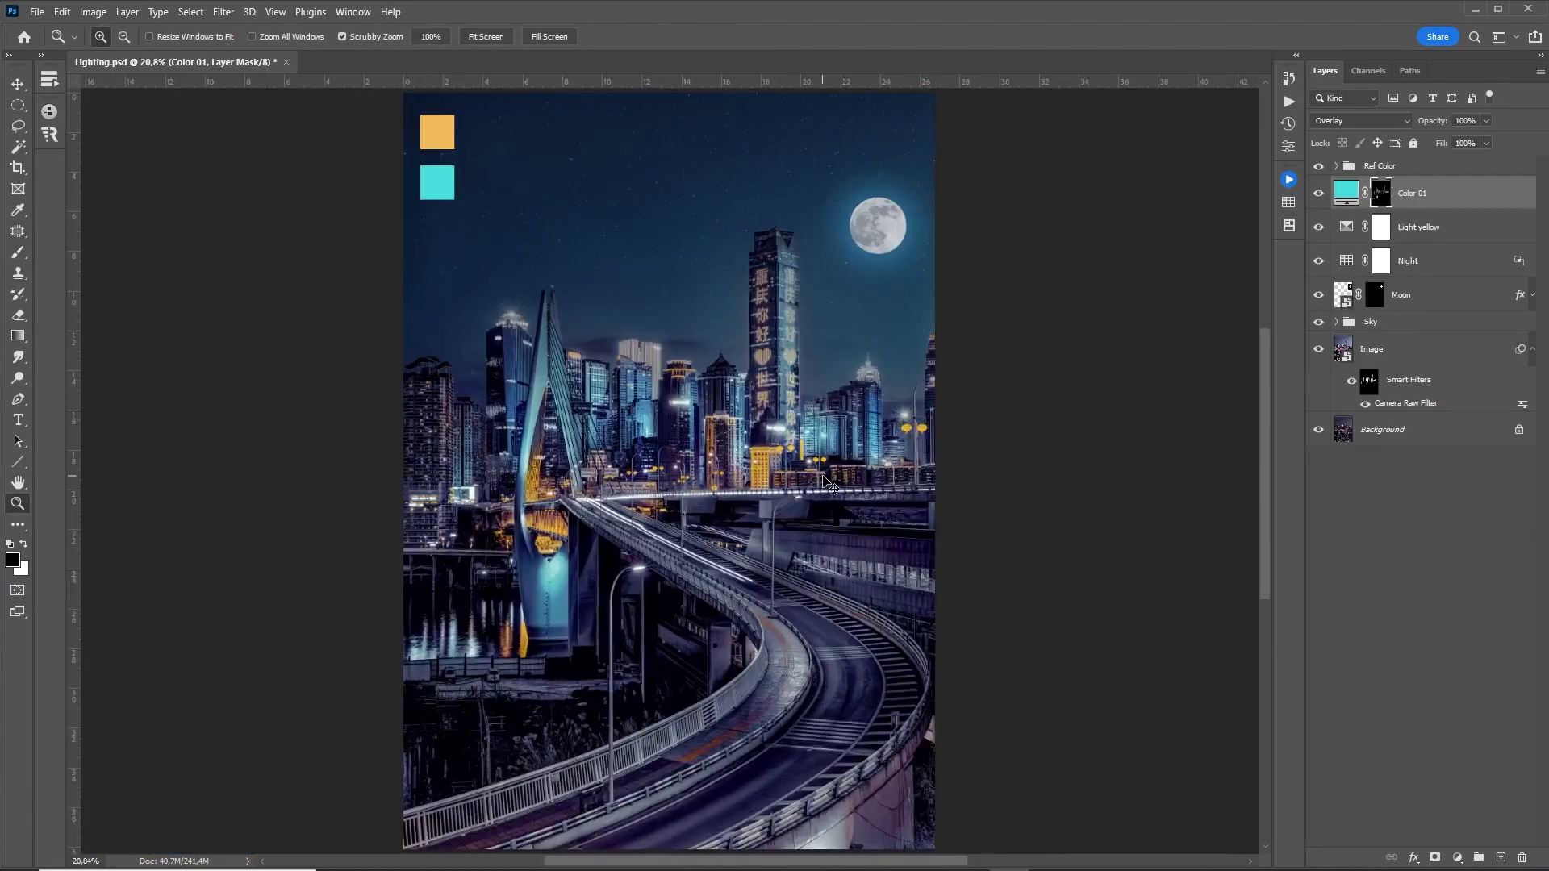
{"action": "mouse_move", "coordinate": [696, 569]}
{"action": "left_mouse_down"}
{"action": "mouse_move", "coordinate": [732, 493]}
{"action": "mouse_move", "coordinate": [694, 494]}
{"action": "left_mouse_up"}
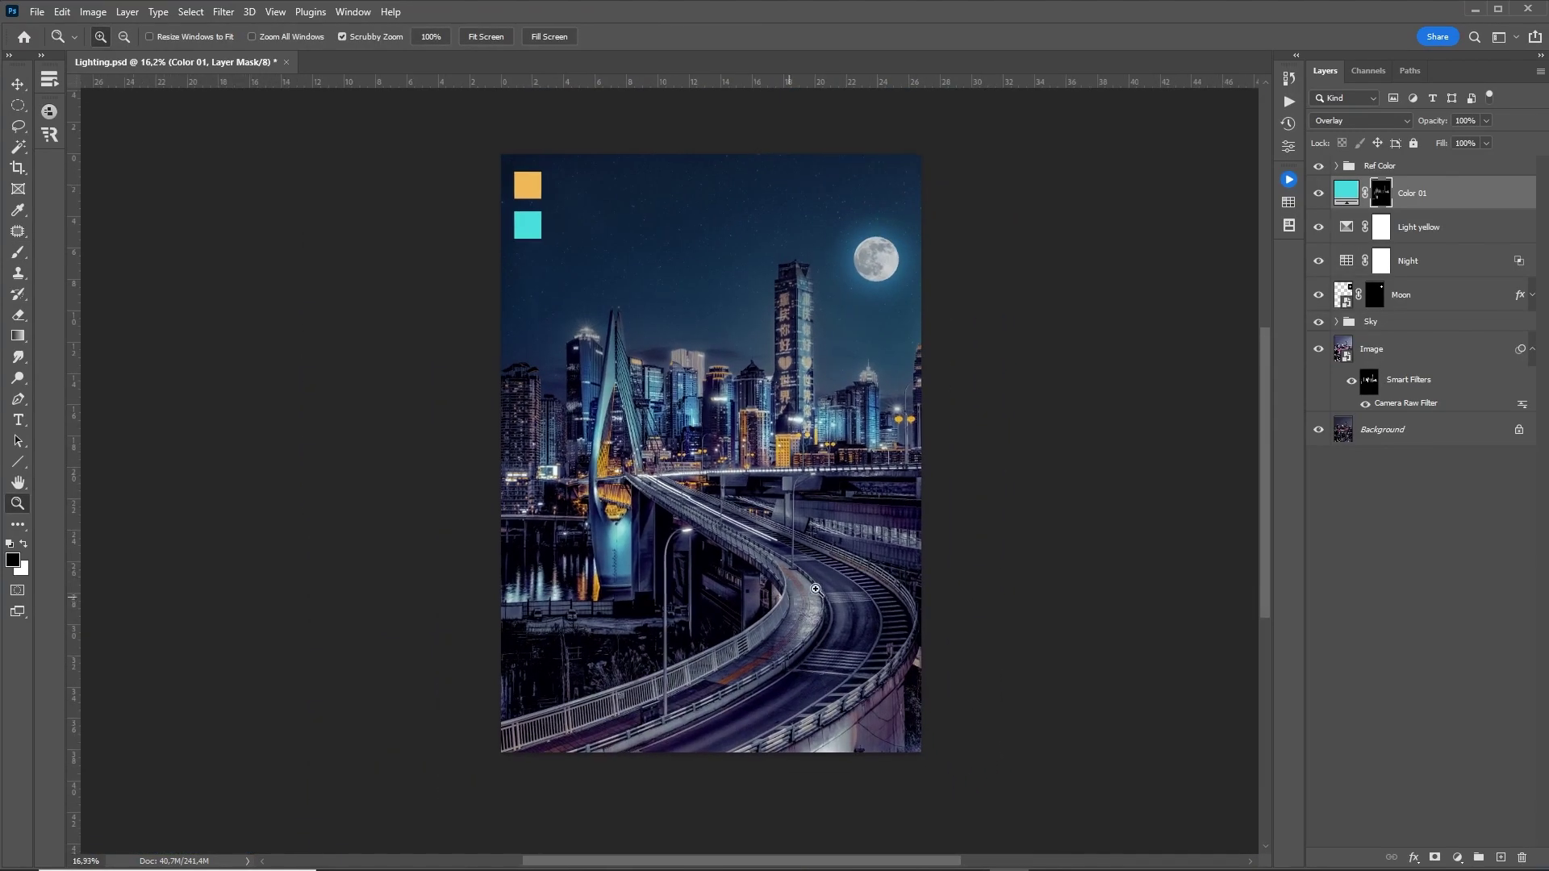
{"action": "key", "text": "b"}
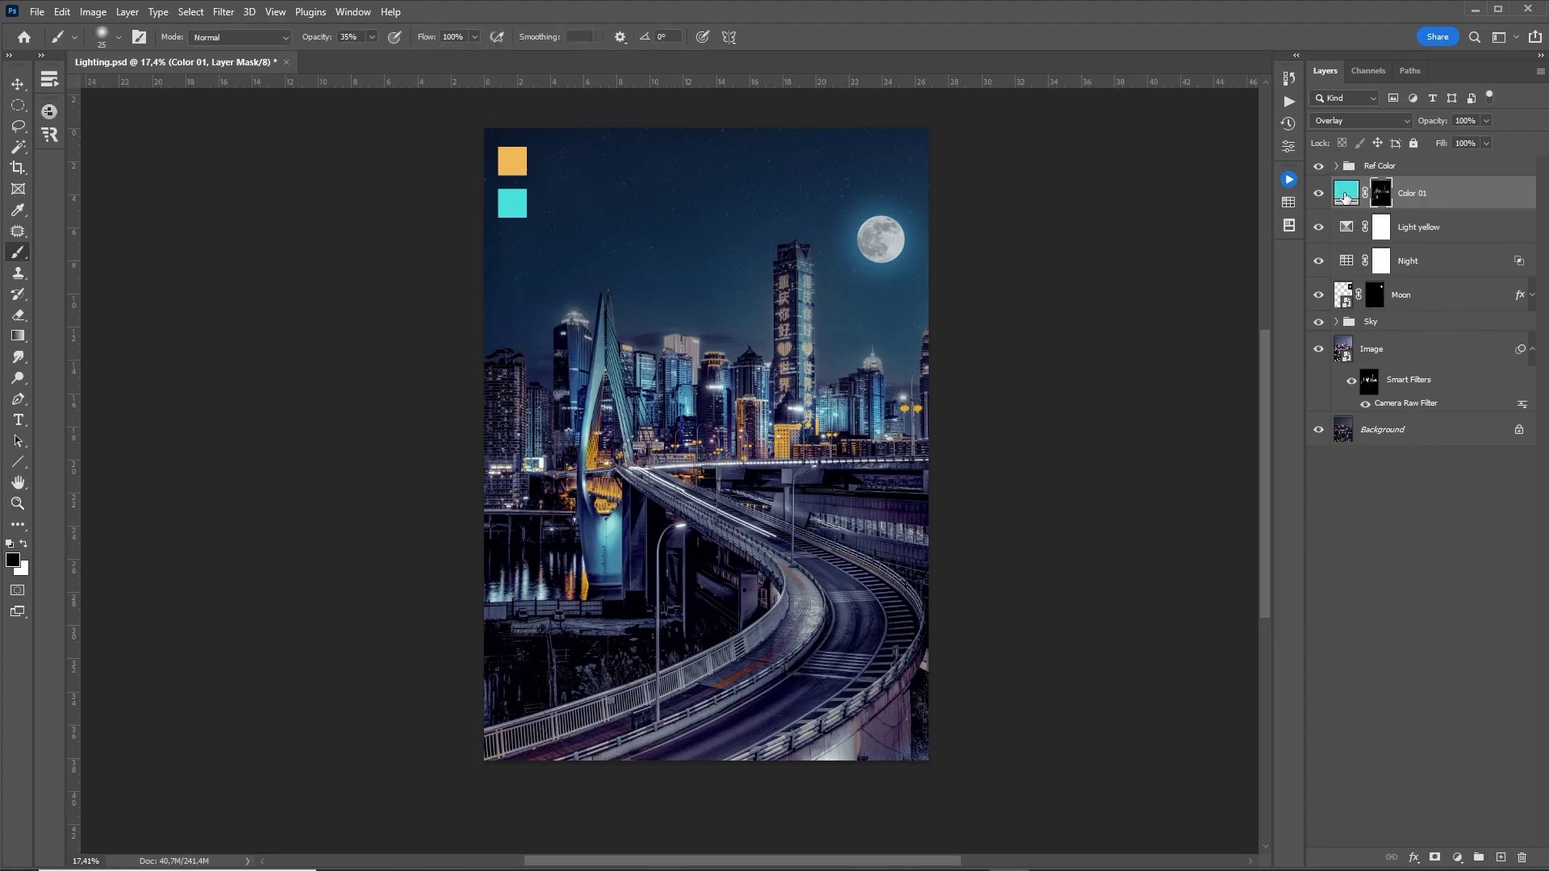
Step: Duplicate Color 01, fill the copy's mask black, and change its fill colour to orange
{"action": "left_click", "coordinate": [1345, 197]}
{"action": "key", "text": "ctrl+j"}
{"action": "left_click", "coordinate": [1392, 197]}
{"action": "key", "text": "d"}
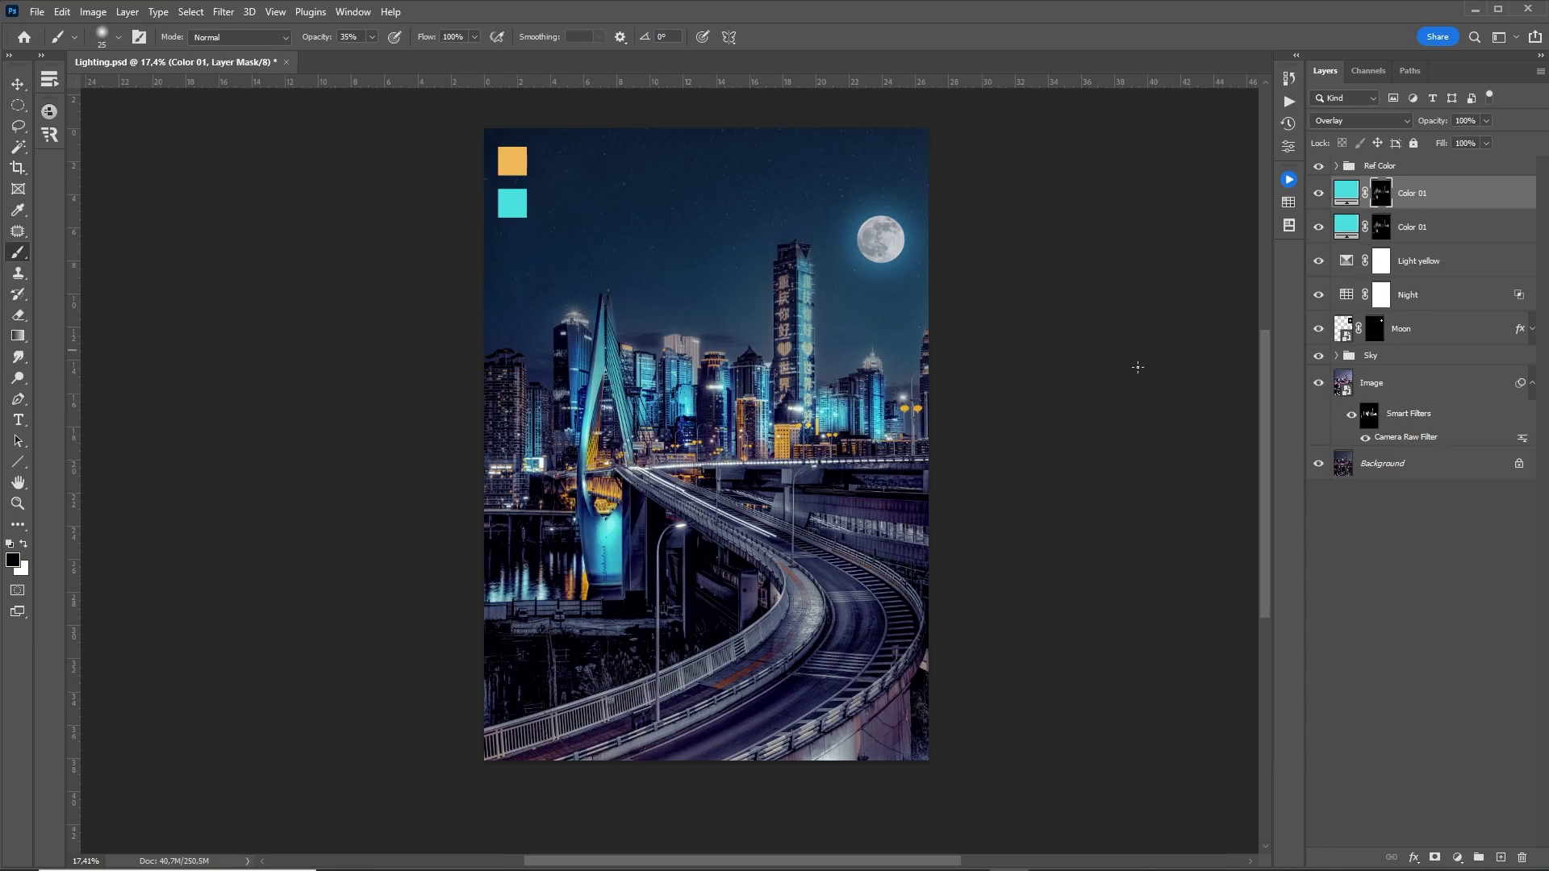
{"action": "key", "text": "x"}
{"action": "key", "text": "ctrl+BackSpace"}
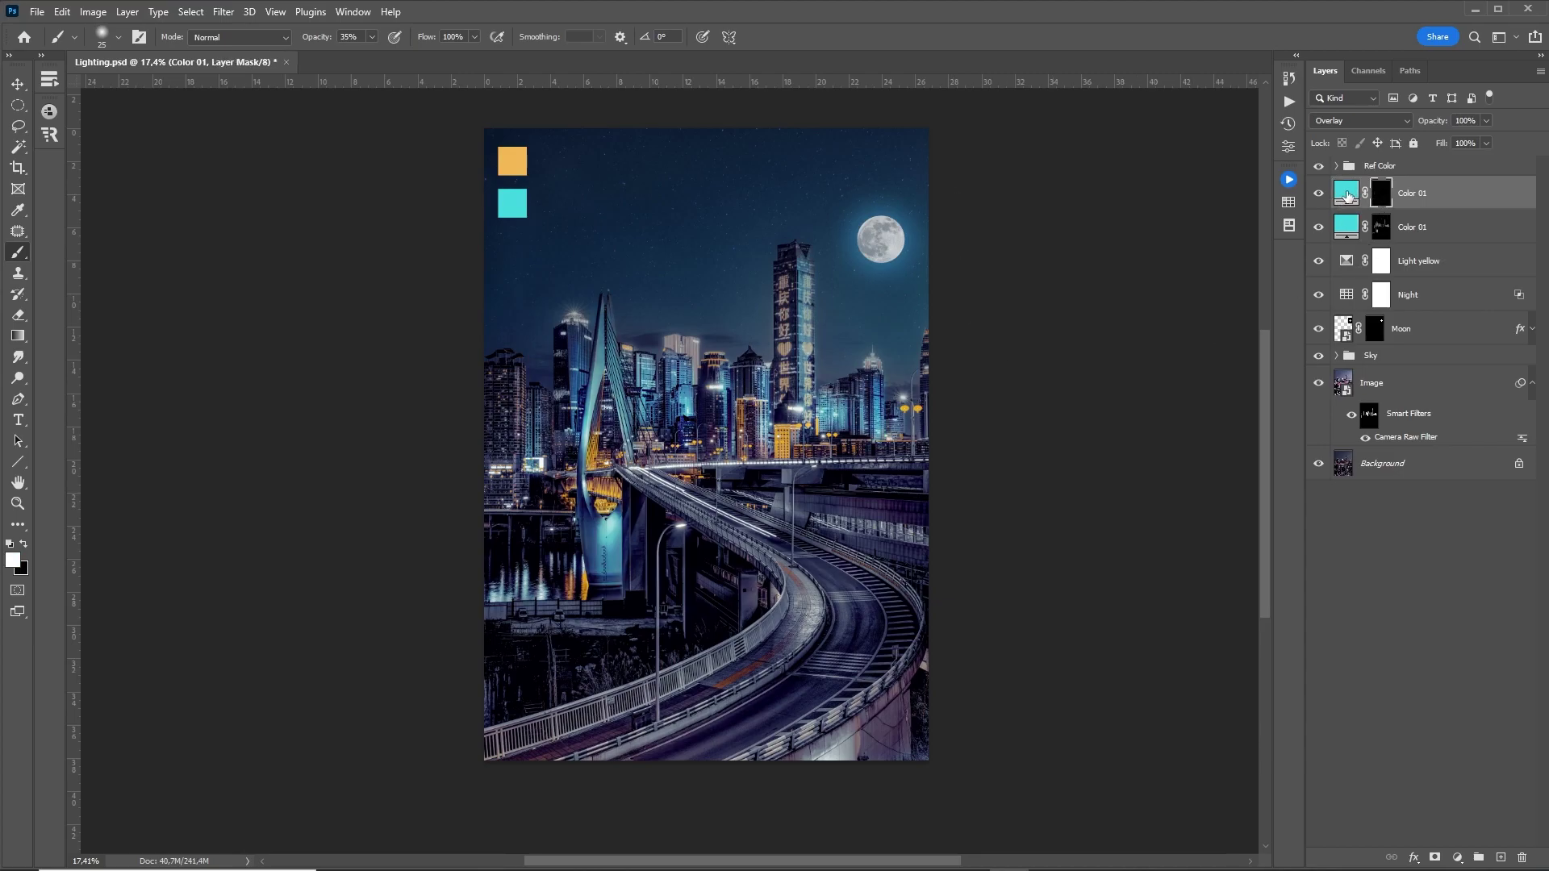
{"action": "double_click", "coordinate": [1348, 197]}
{"action": "left_click", "coordinate": [513, 160]}
{"action": "key", "text": "Return"}
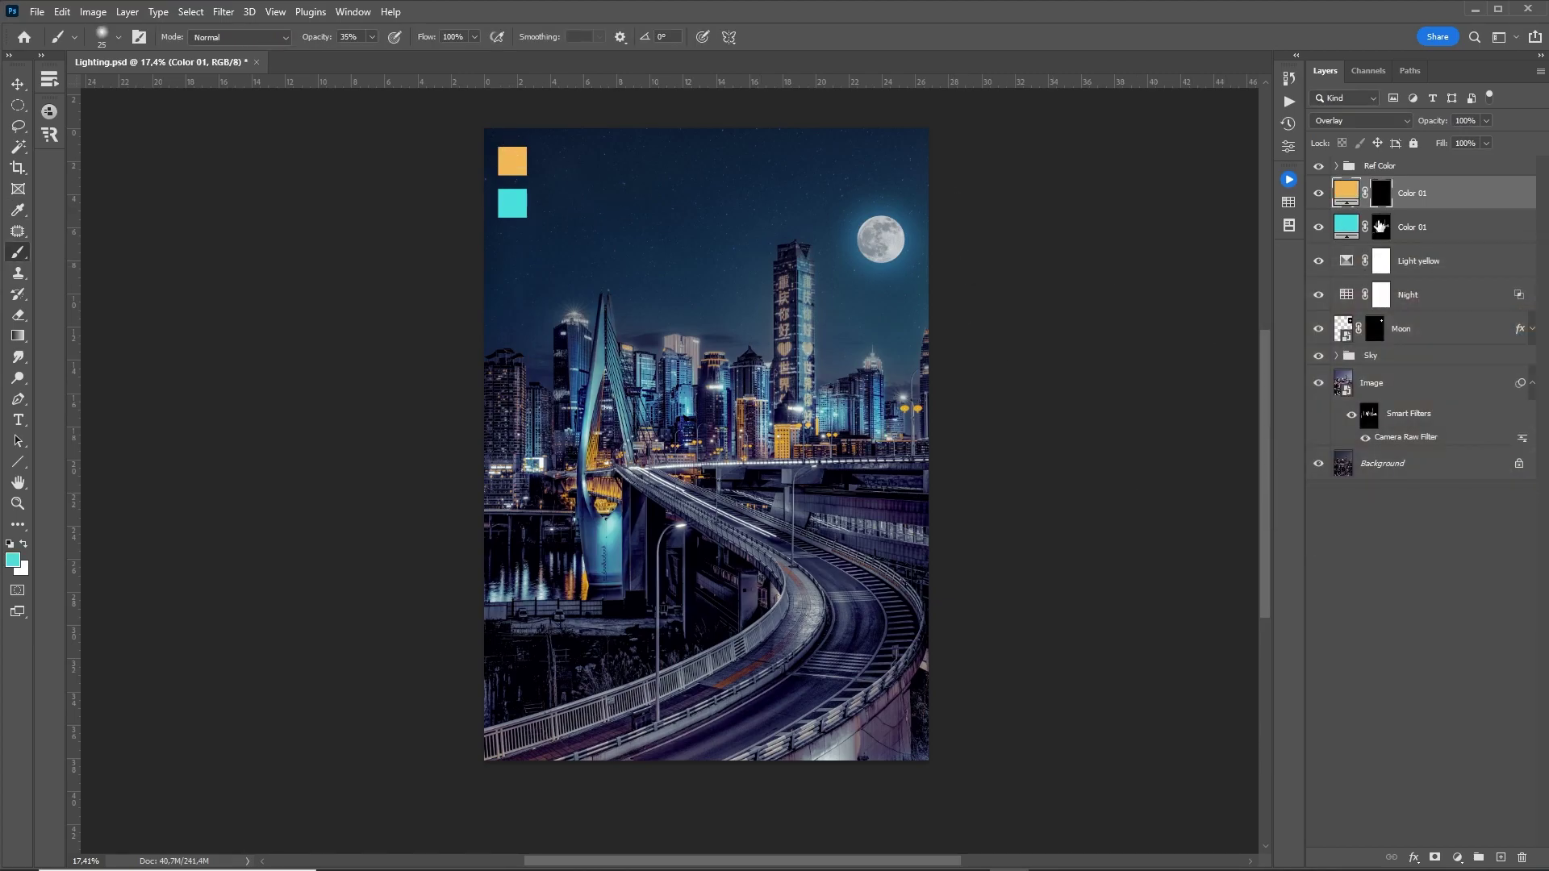
Step: Set a white 200 px brush on the orange layer's mask and frame the lower bridge area
{"action": "left_click", "coordinate": [1380, 193]}
{"action": "key", "text": "d"}
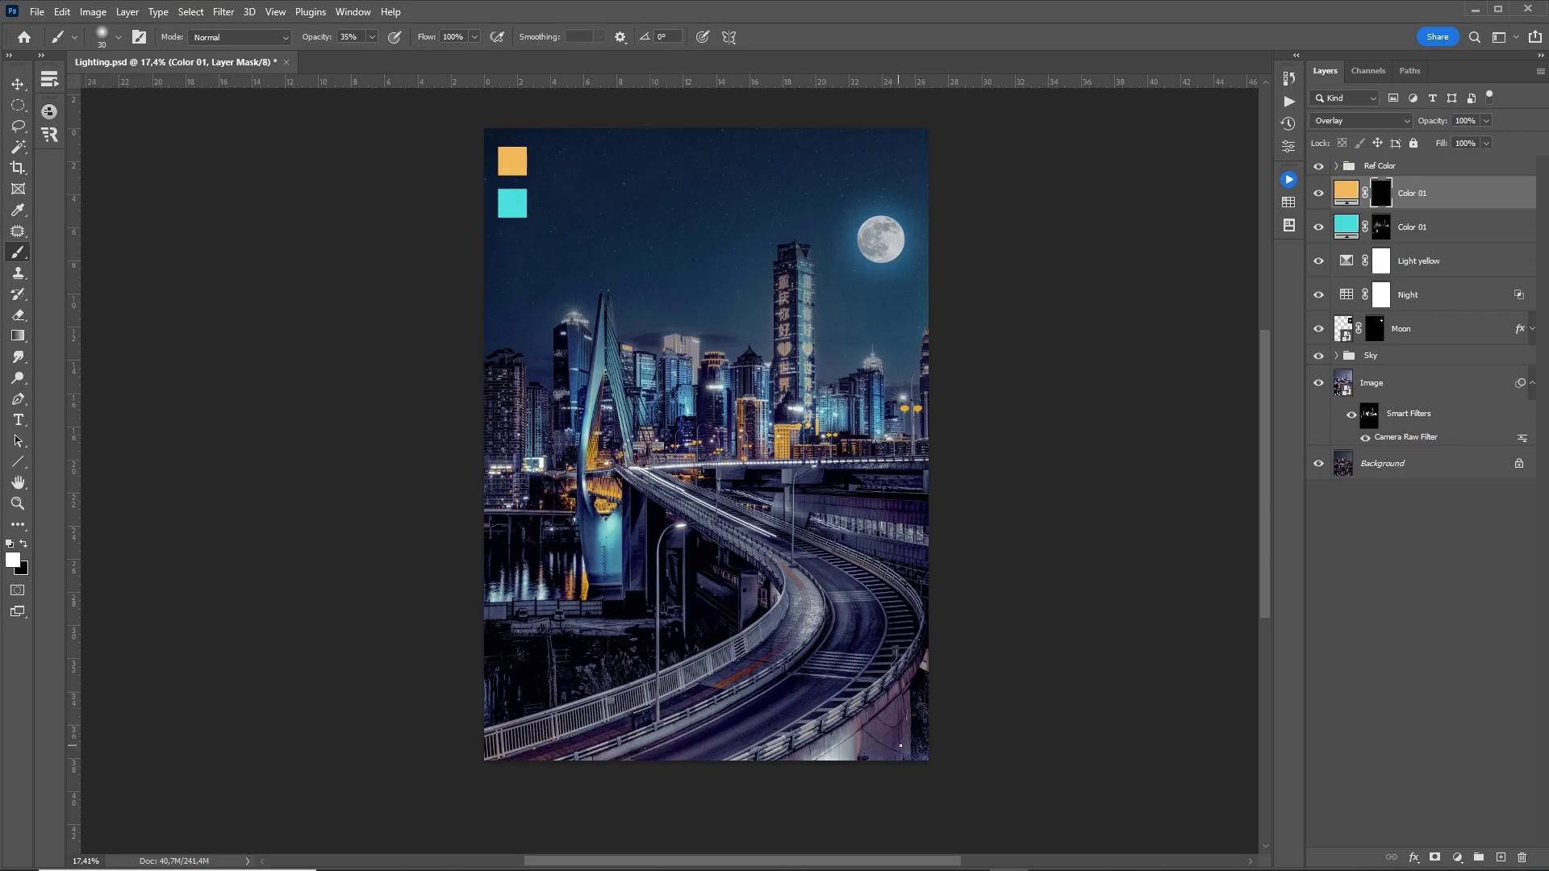
{"action": "key", "text": "bracketright"}
{"action": "key", "text": "bracketright"}
{"action": "key", "text": "bracketright"}
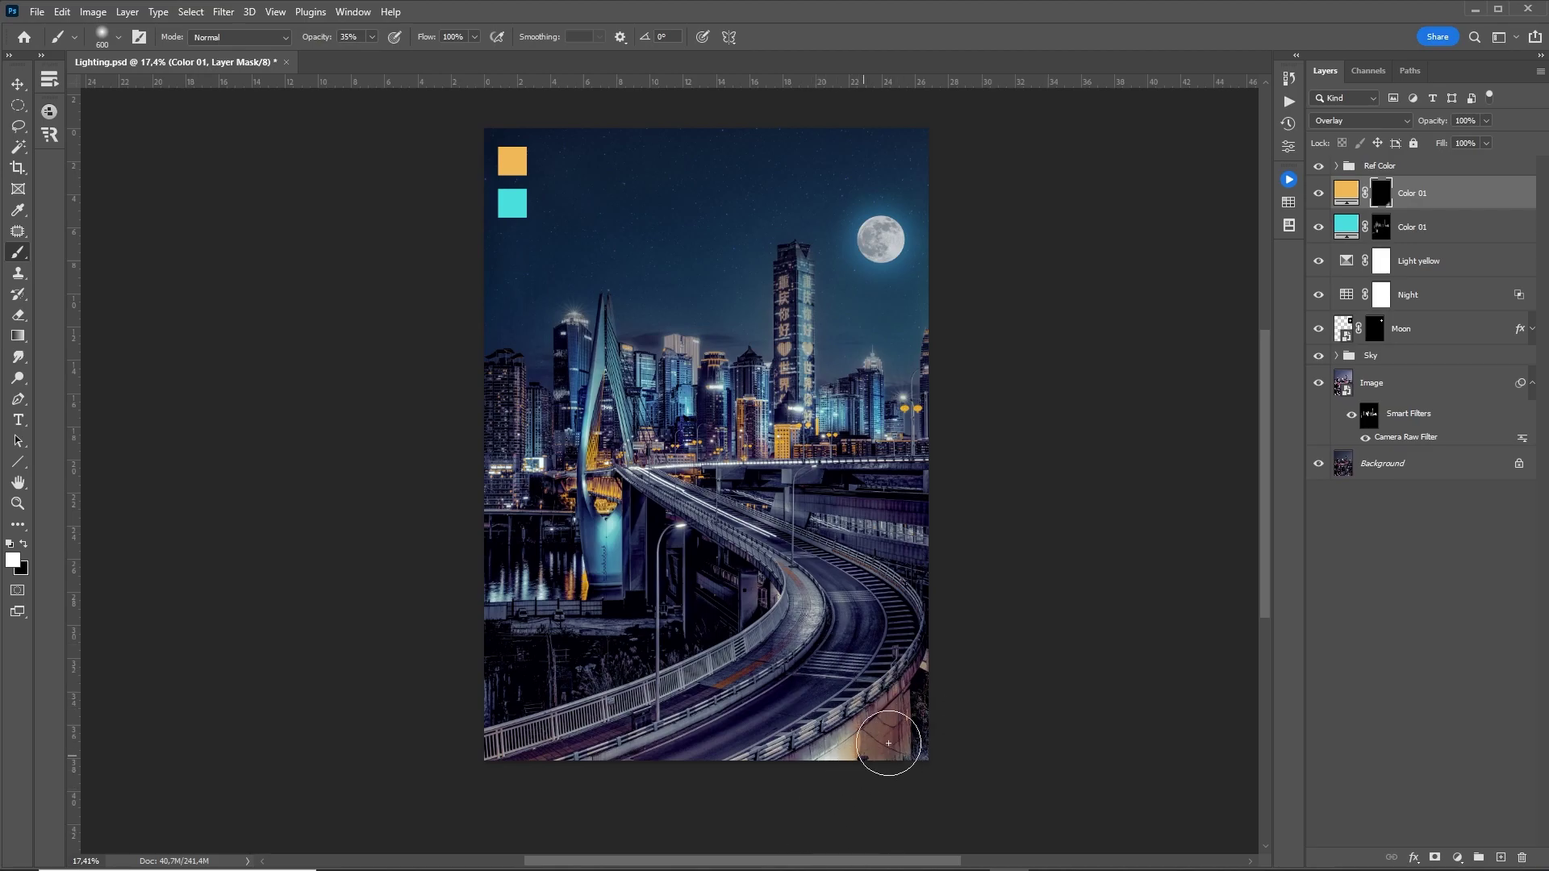
{"action": "key", "text": "bracketleft"}
{"action": "key", "text": "bracketleft"}
{"action": "key", "text": "bracketleft"}
{"action": "scroll", "coordinate": [650, 483], "scroll_direction": "up", "scroll_amount": 5}
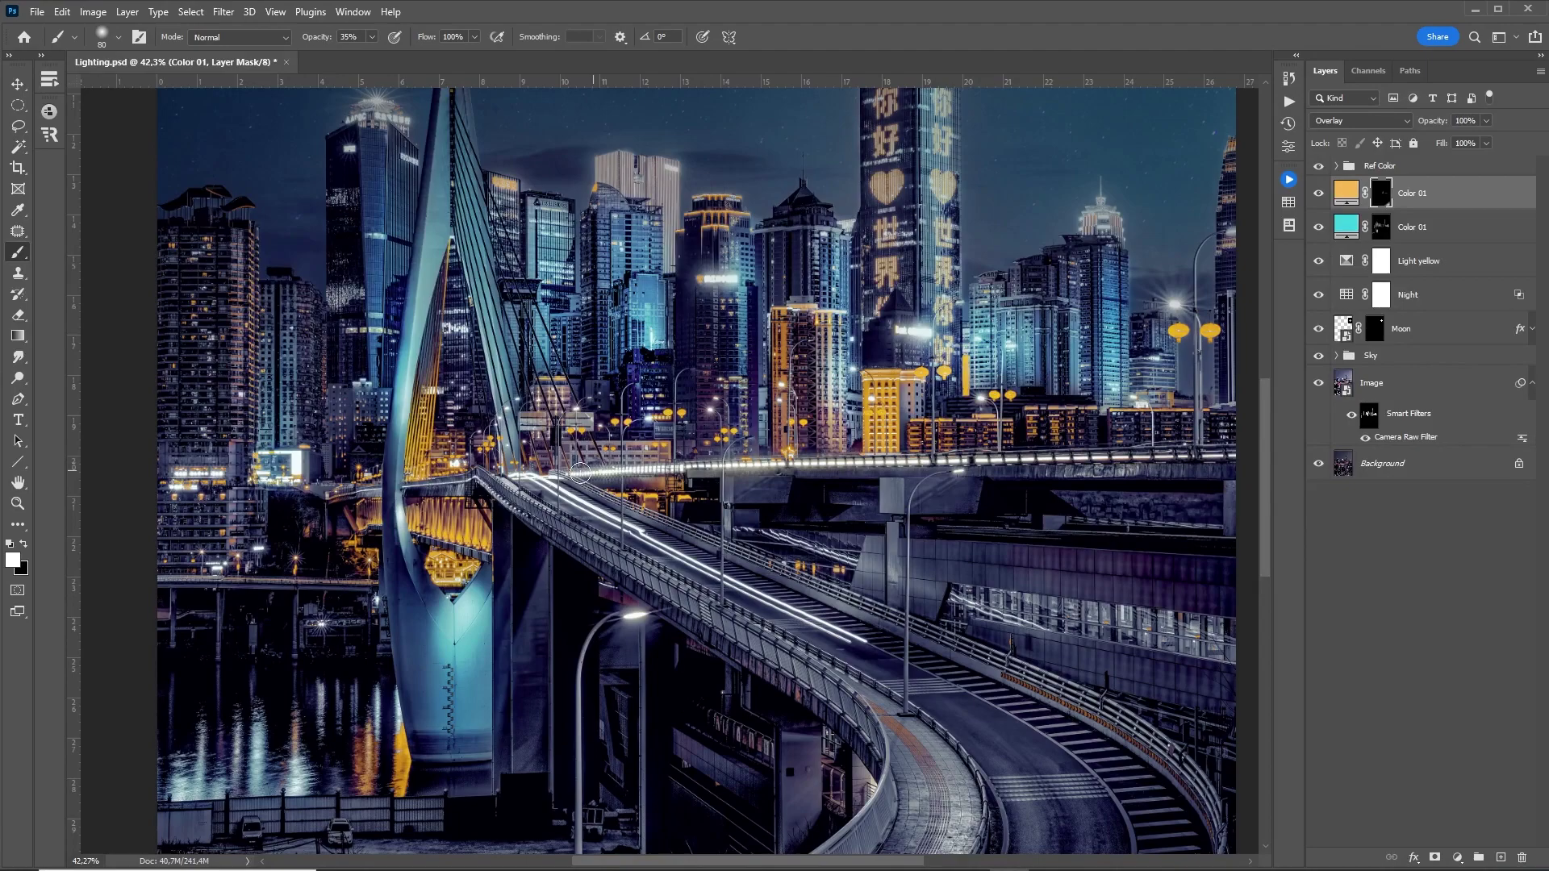
{"action": "left_click_drag", "start_coordinate": [354, 776], "coordinate": [492, 655]}
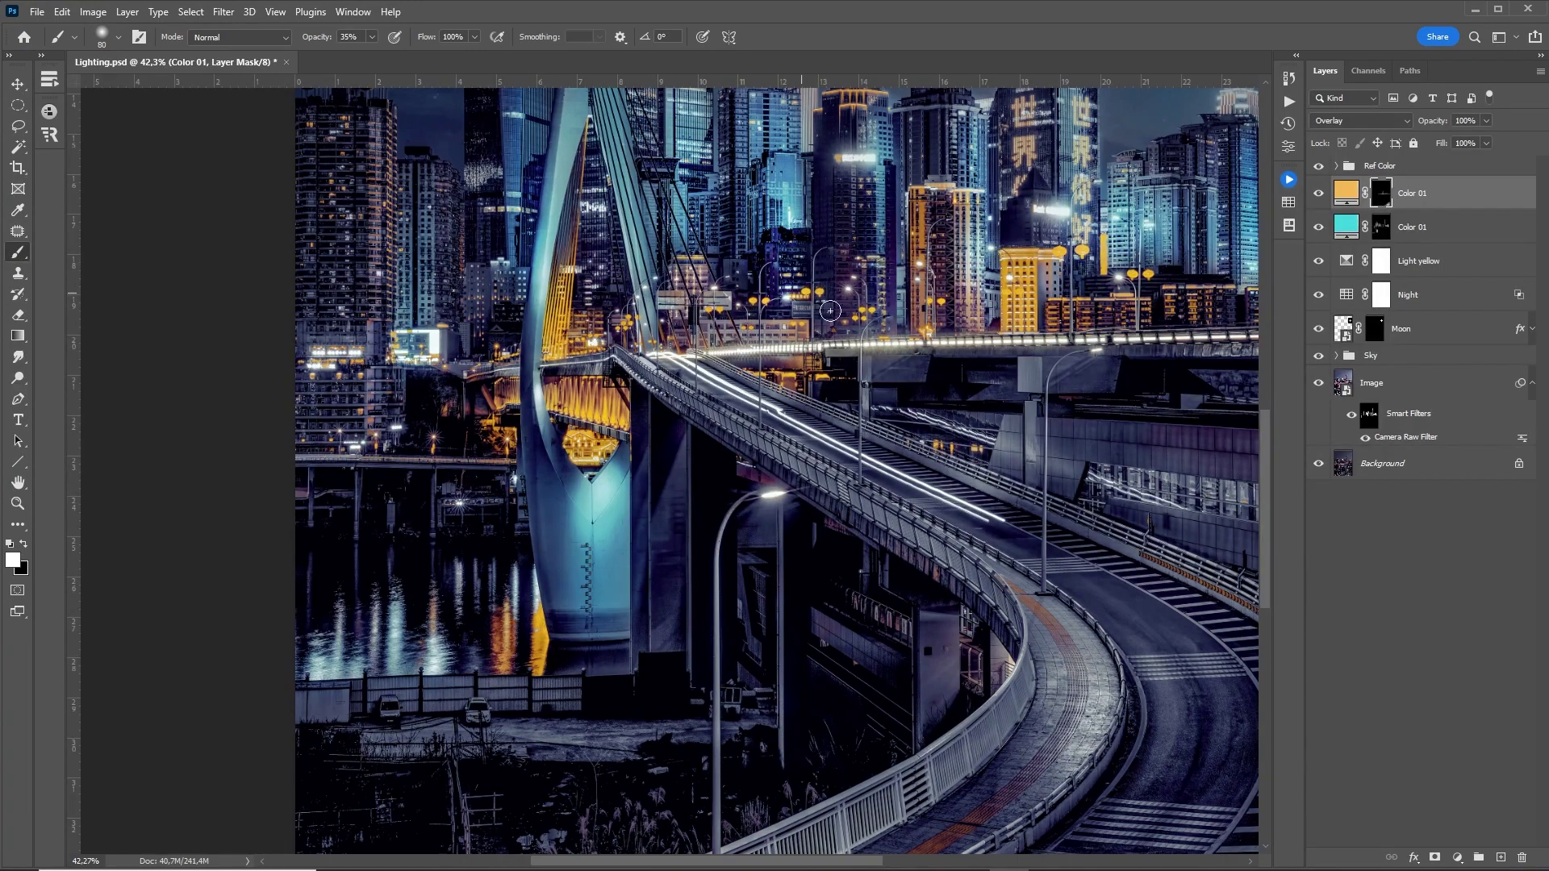
{"action": "key", "text": "z"}
{"action": "left_click_drag", "start_coordinate": [574, 549], "coordinate": [744, 432]}
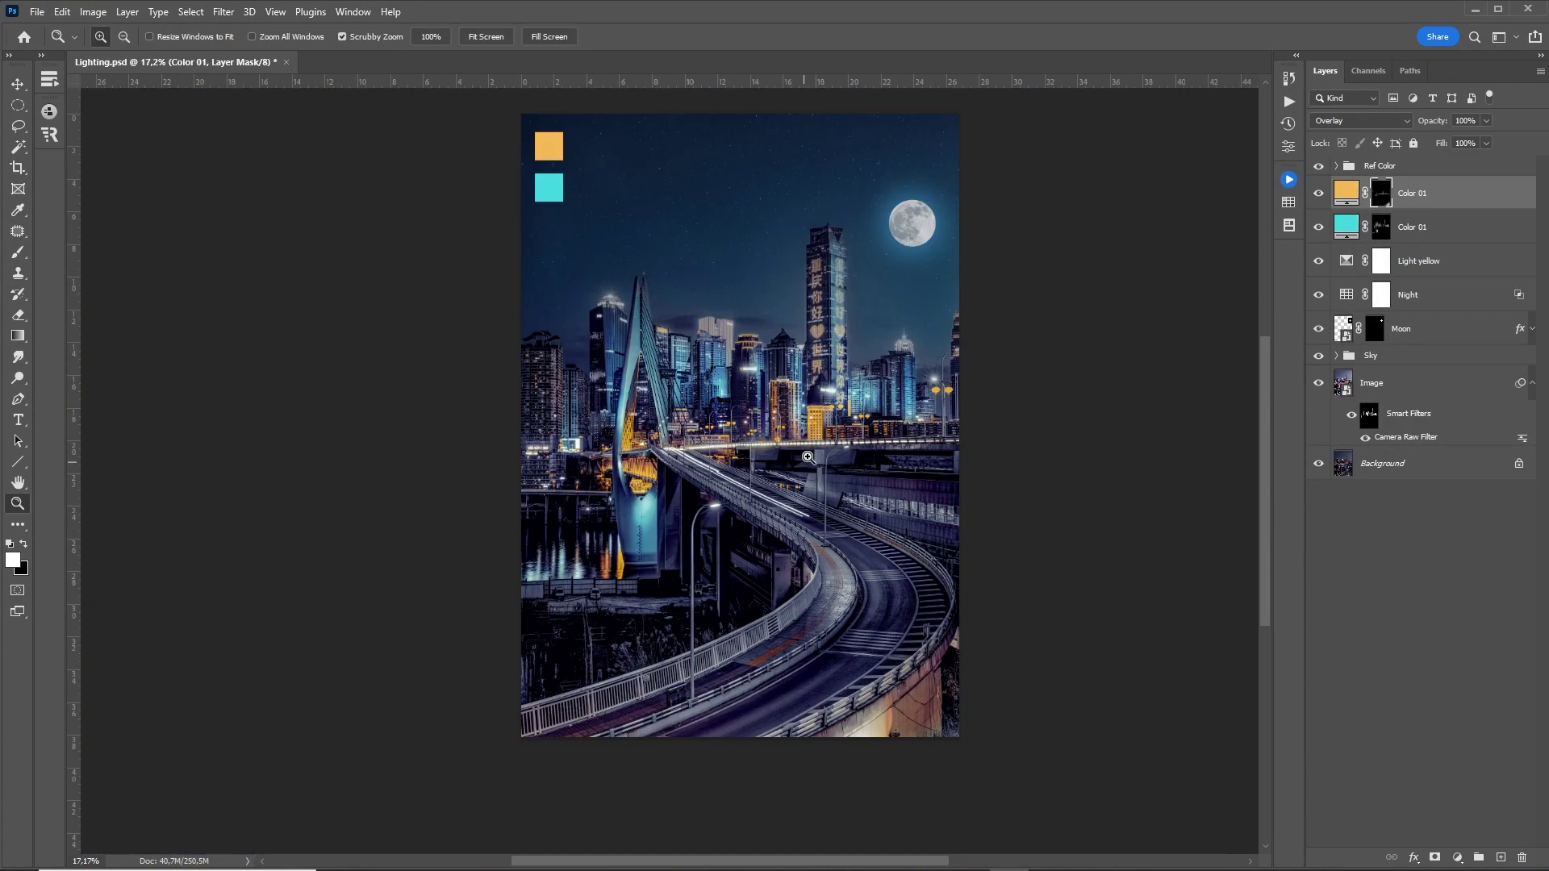
{"action": "key", "text": "ctrl+0"}
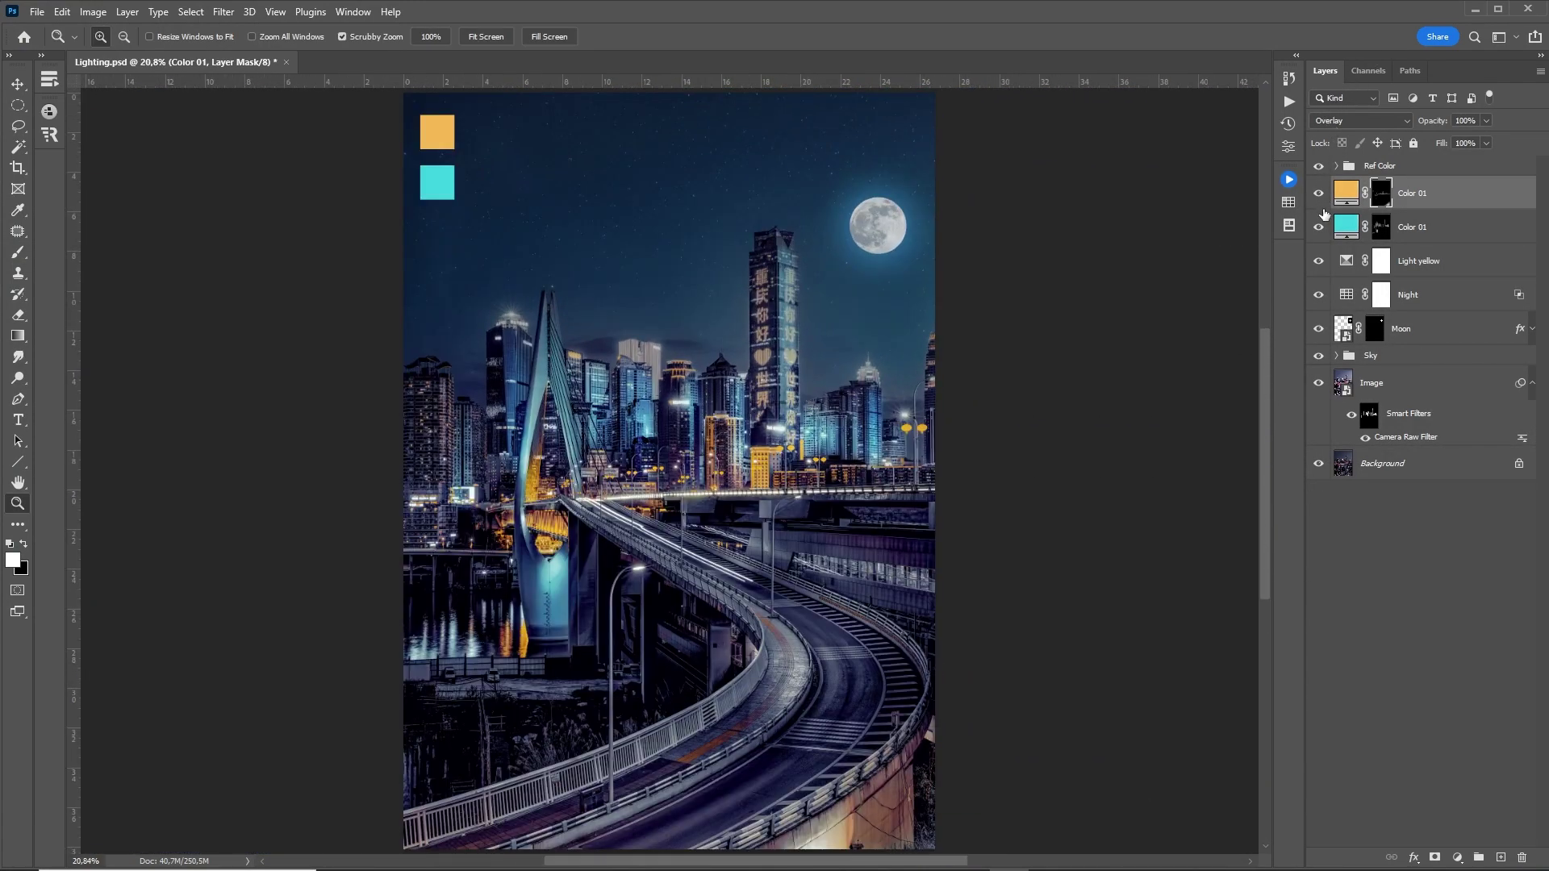
Step: Hide the Ref Color group and add a Curves layer masked to a lasso of the tower's right face
{"action": "left_click", "coordinate": [1318, 168]}
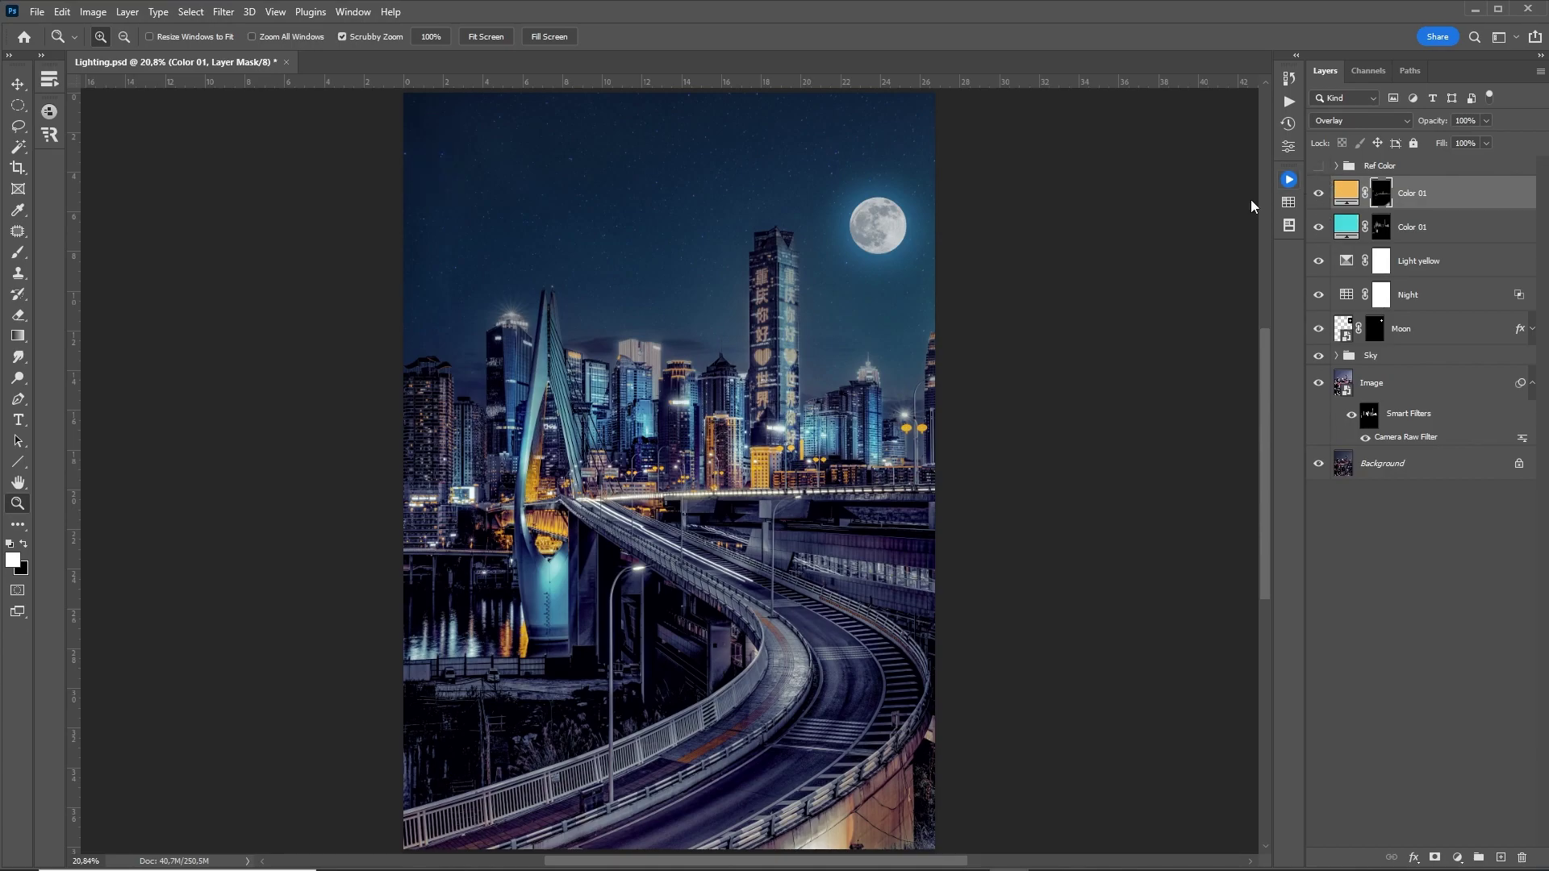
{"action": "mouse_move", "coordinate": [774, 387]}
{"action": "left_mouse_down"}
{"action": "mouse_move", "coordinate": [837, 510]}
{"action": "mouse_move", "coordinate": [863, 313]}
{"action": "left_mouse_up"}
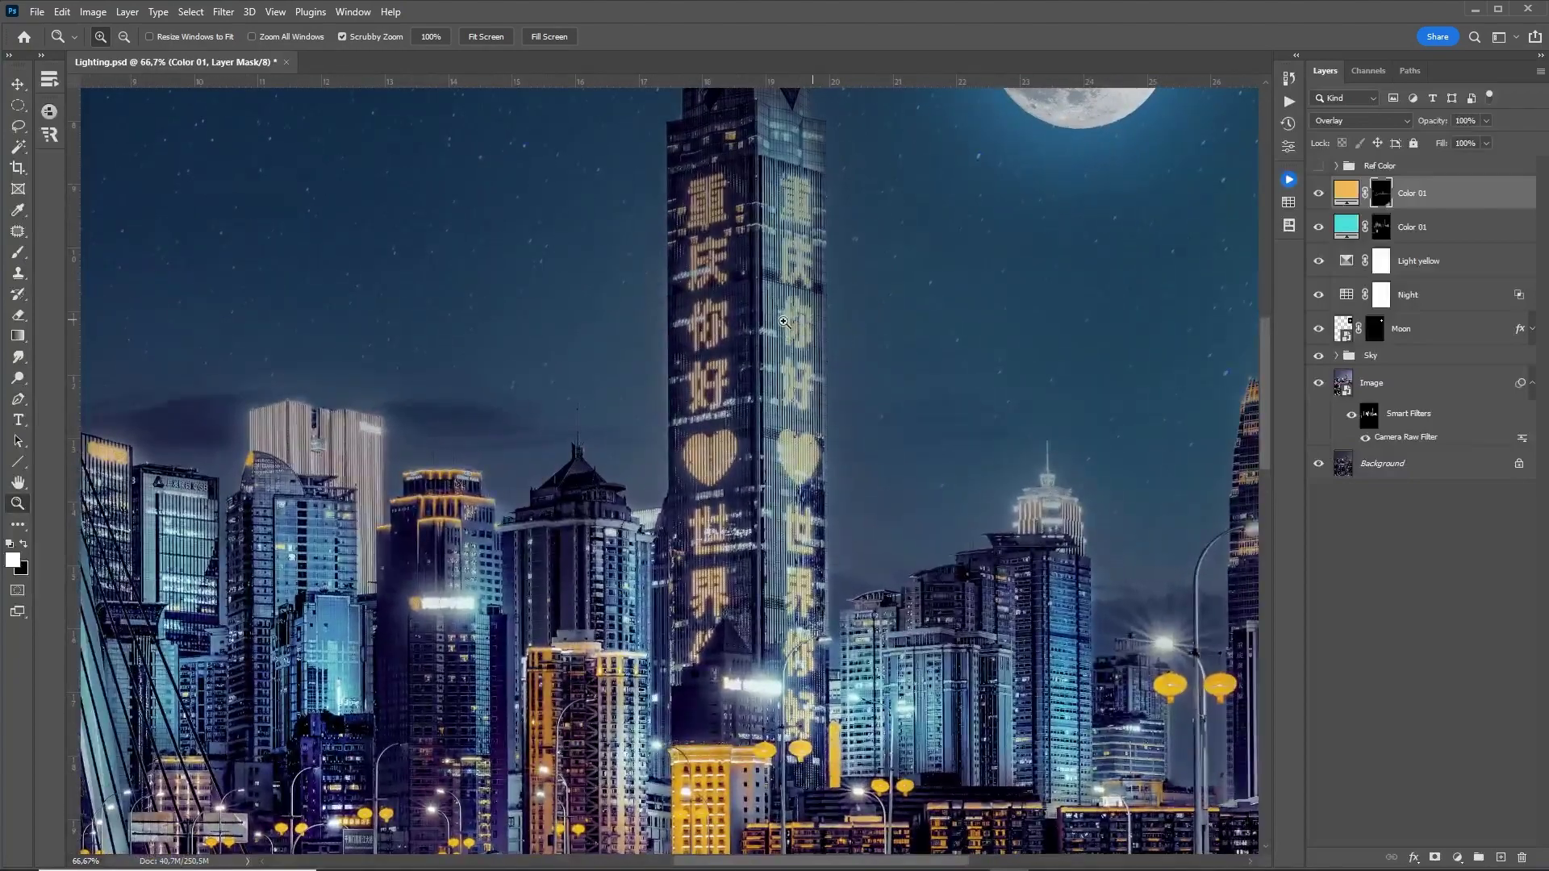
{"action": "key", "text": "l"}
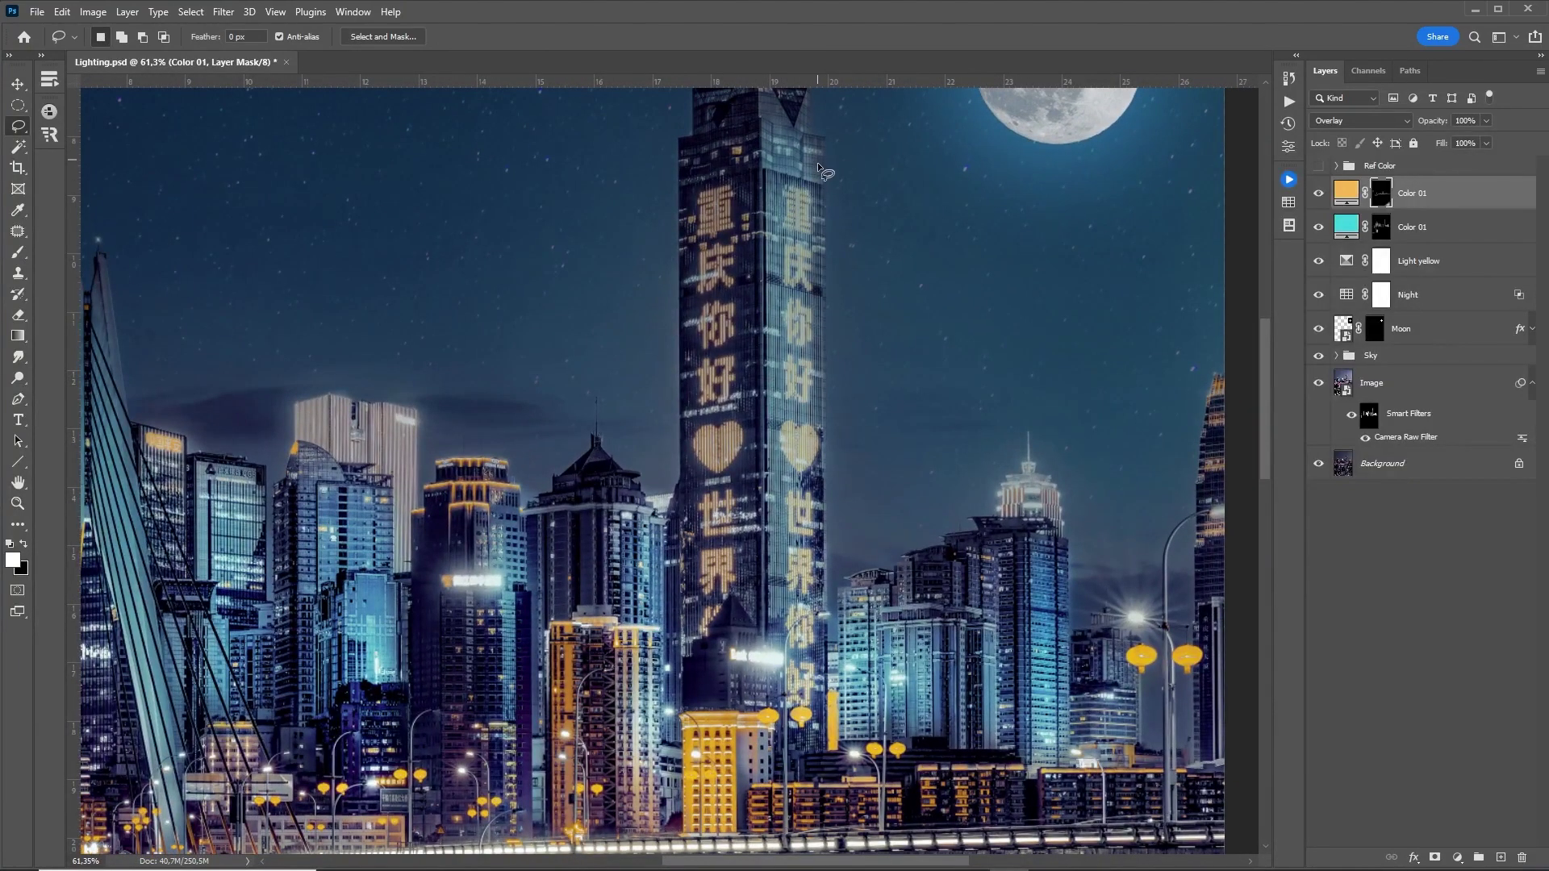
{"action": "left_click_drag", "start_coordinate": [824, 187], "coordinate": [768, 722]}
{"action": "left_click", "coordinate": [1457, 858]}
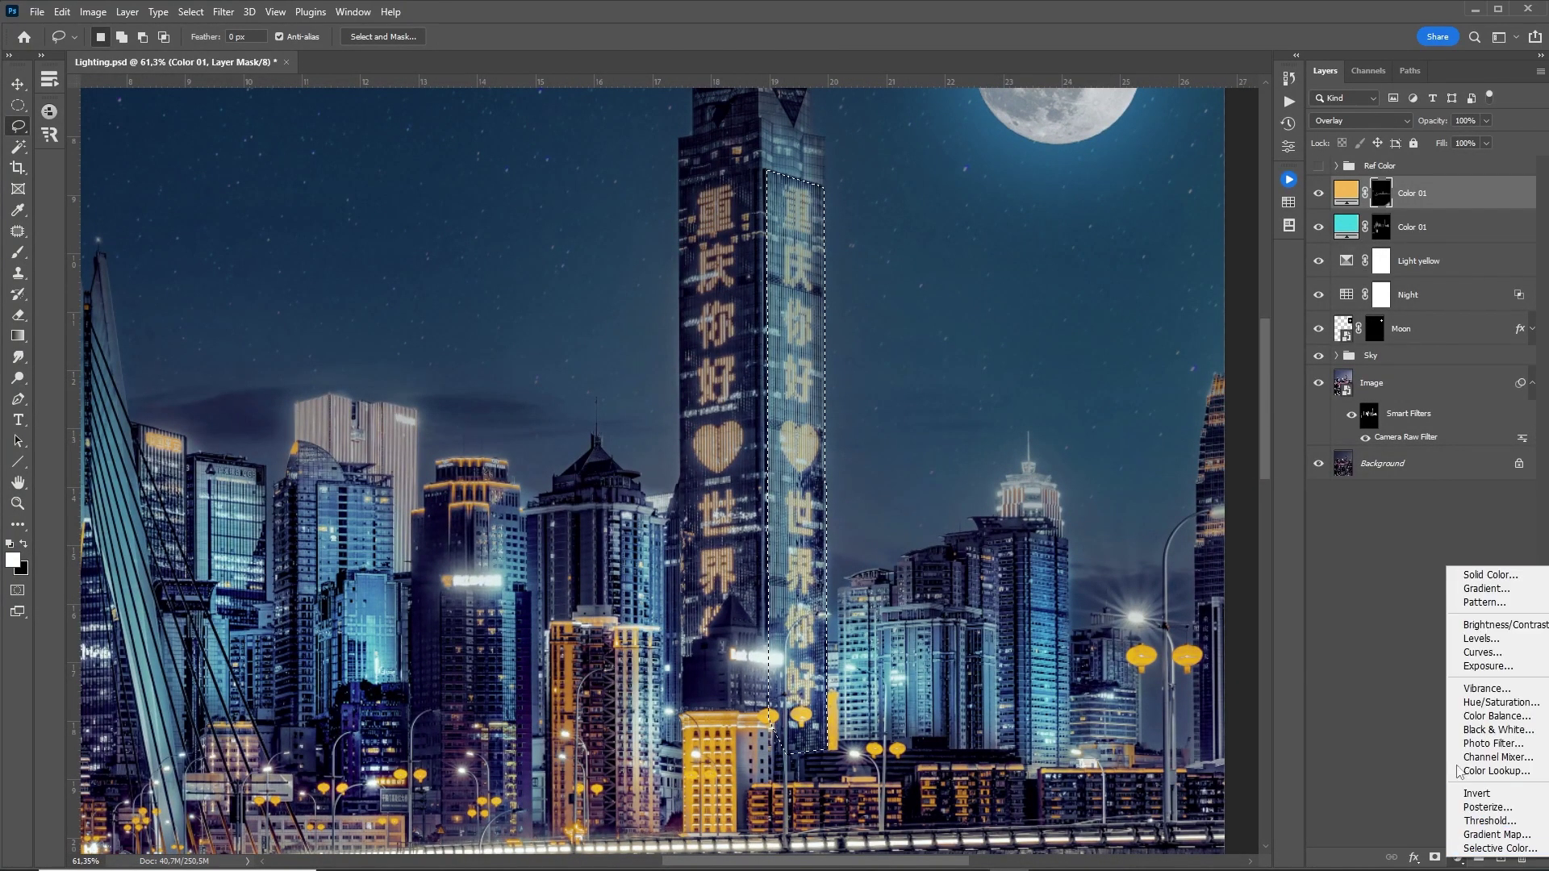
{"action": "left_click", "coordinate": [1473, 652]}
Step: Raise the RGB white point, then lower Blue highlights and lift Blue shadows in Curves 1
{"action": "left_click_drag", "start_coordinate": [1243, 165], "coordinate": [1218, 164]}
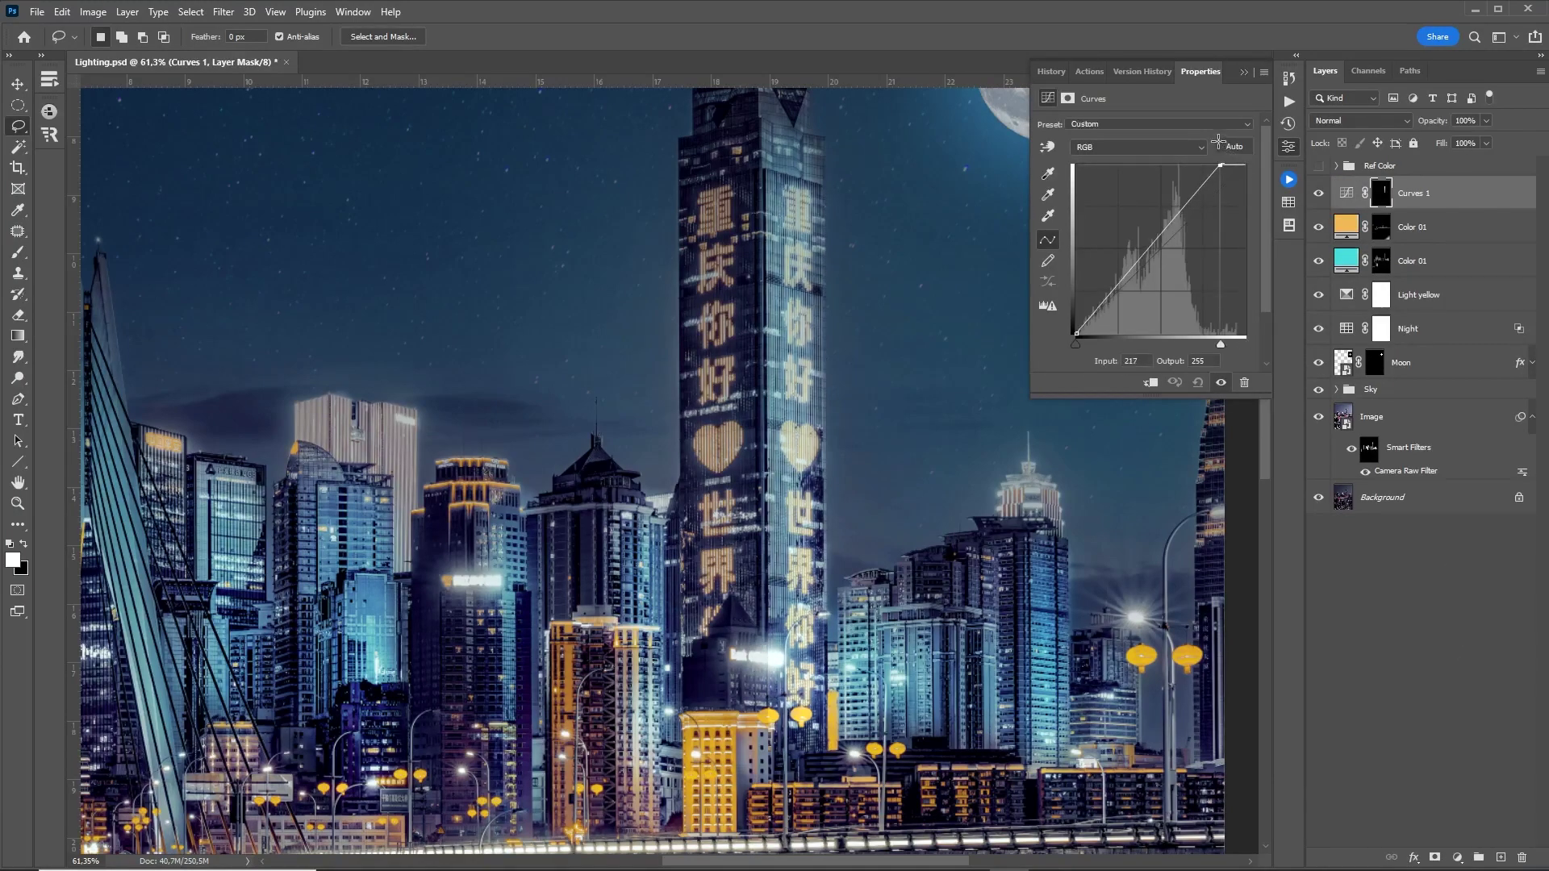
{"action": "left_click_drag", "start_coordinate": [1077, 332], "coordinate": [1097, 327]}
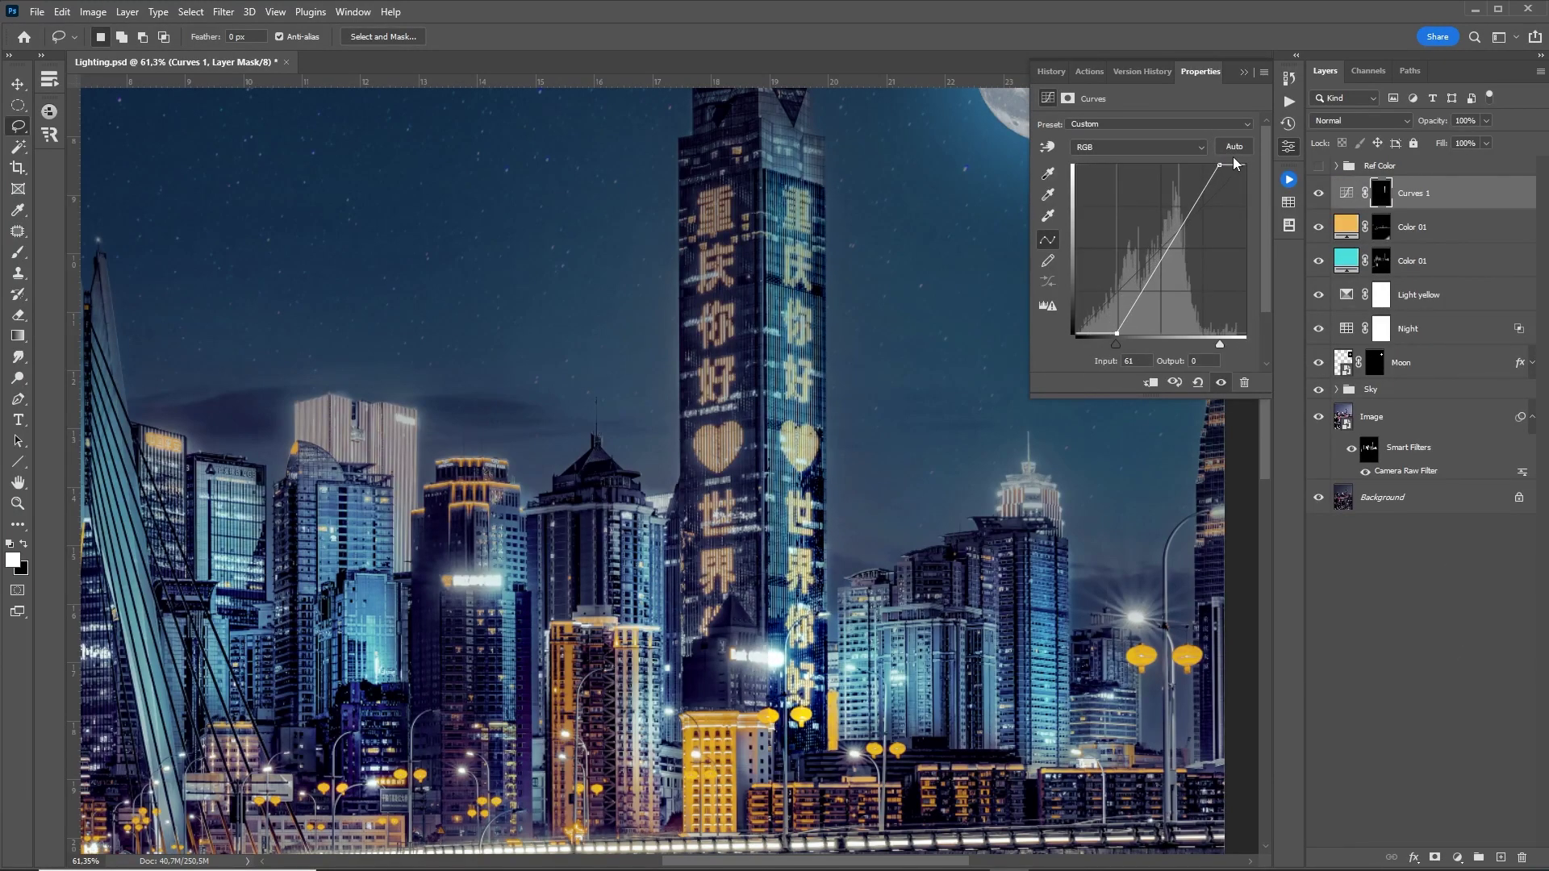
{"action": "key", "text": "alt+5"}
{"action": "left_click_drag", "start_coordinate": [1246, 170], "coordinate": [1248, 181]}
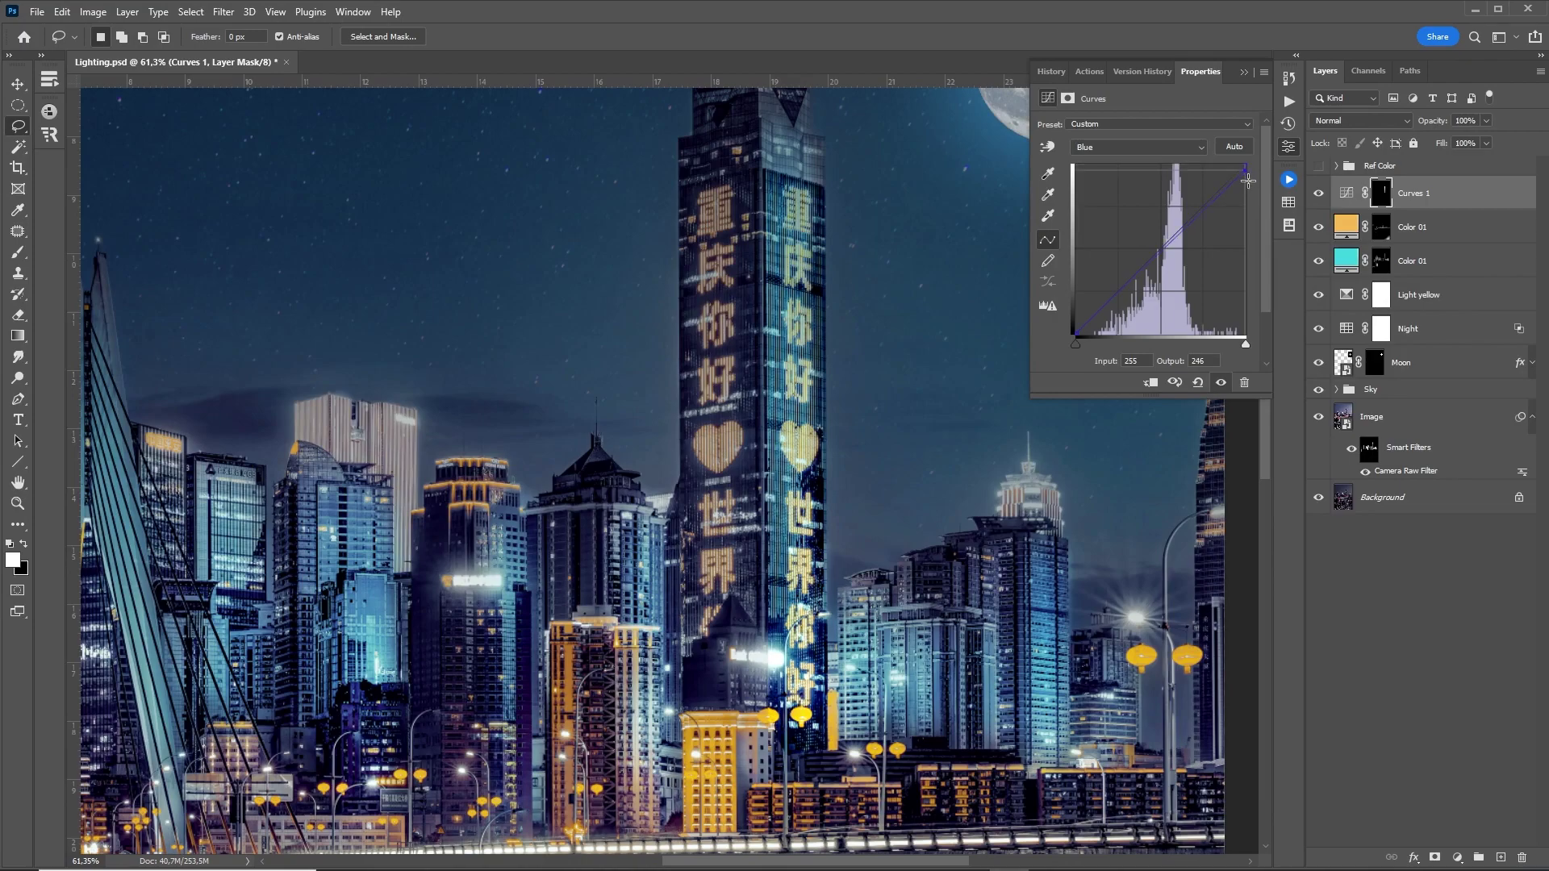
{"action": "left_click_drag", "start_coordinate": [1079, 334], "coordinate": [1064, 321]}
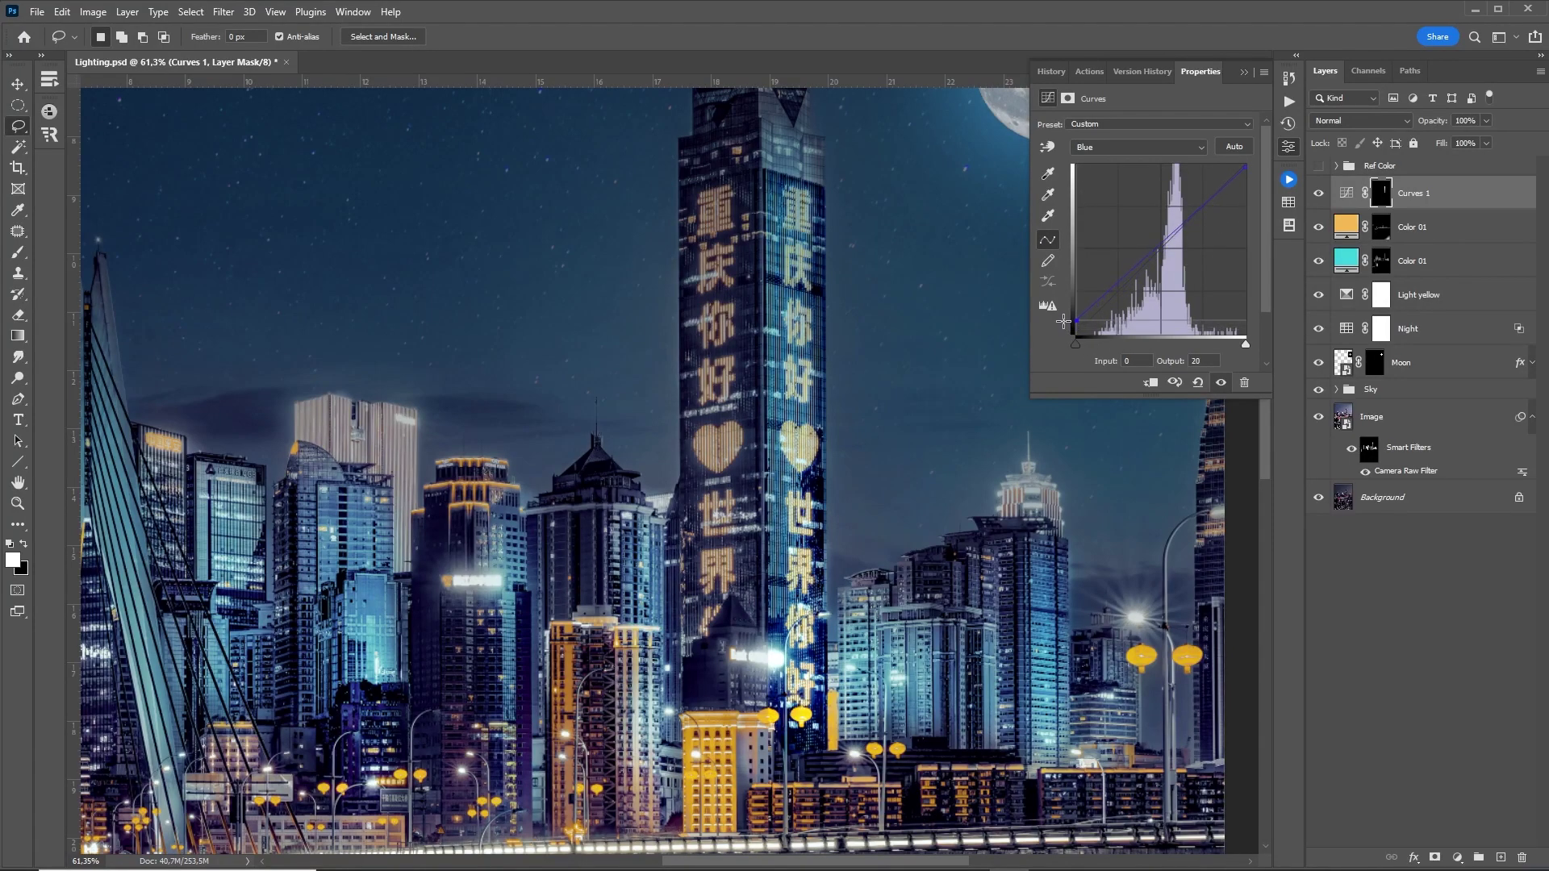
{"action": "key", "text": "ctrl+0"}
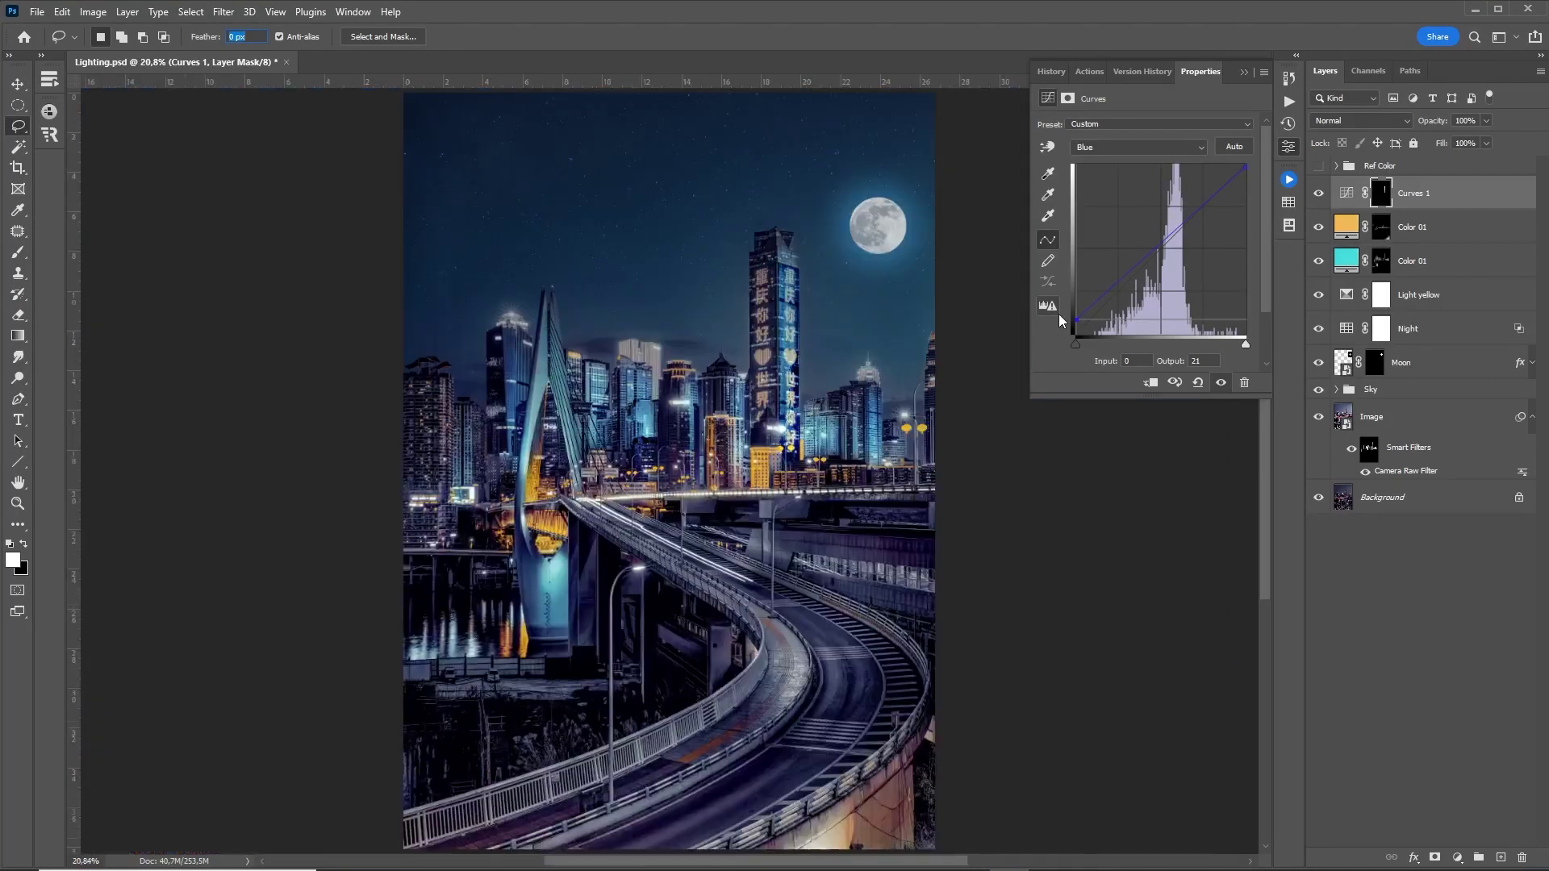
{"action": "key", "text": "ctrl+minus"}
{"action": "key", "text": "ctrl+0"}
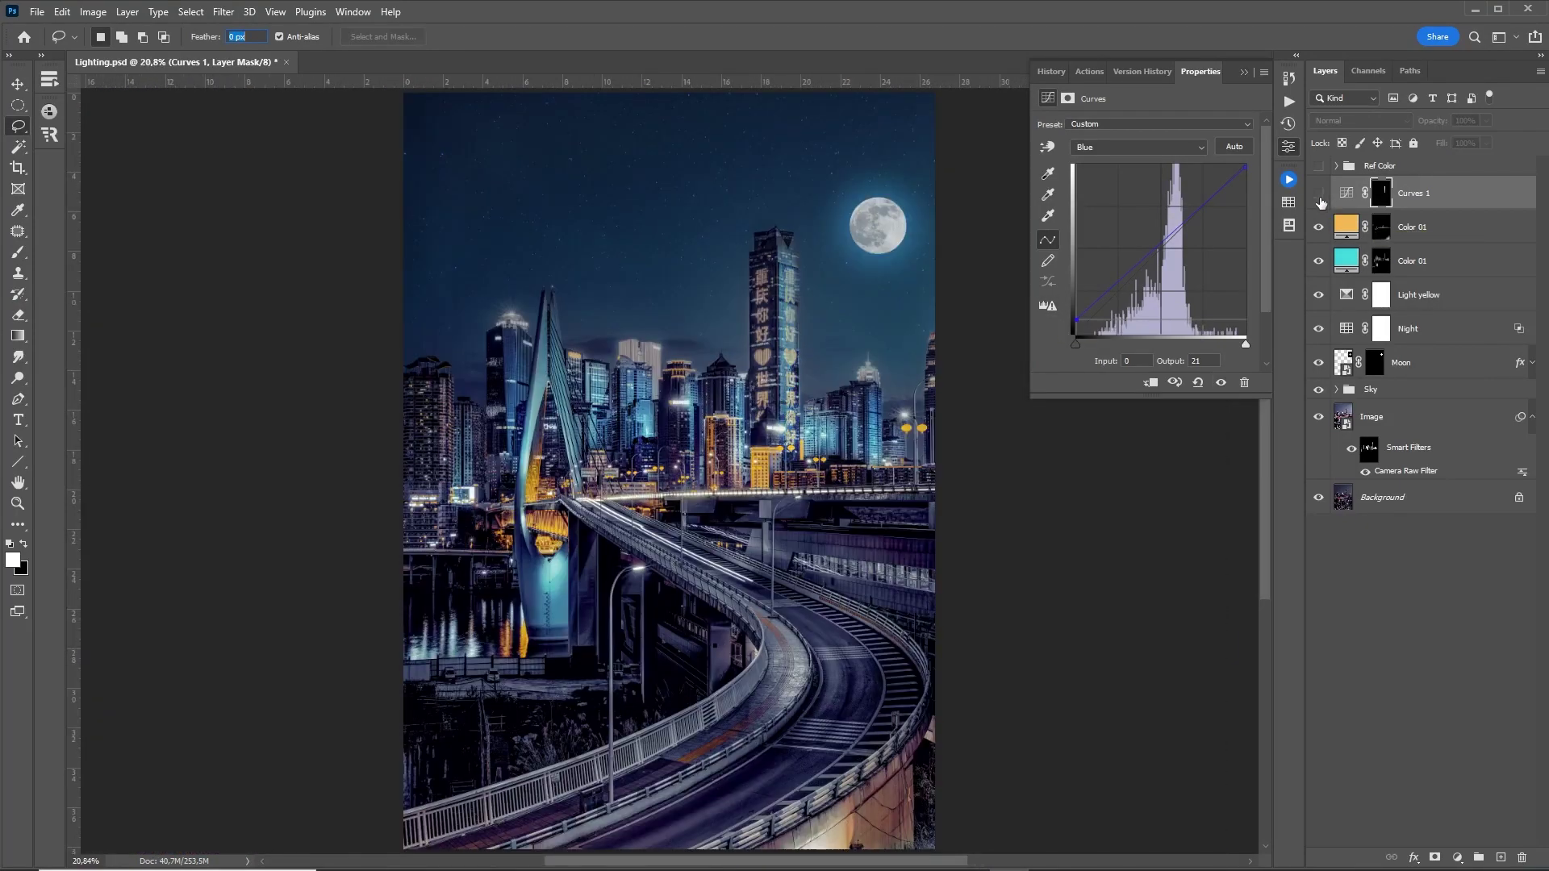
{"action": "left_click", "coordinate": [1346, 193]}
{"action": "left_click_drag", "start_coordinate": [1431, 121], "coordinate": [1349, 105]}
{"action": "key", "text": "z"}
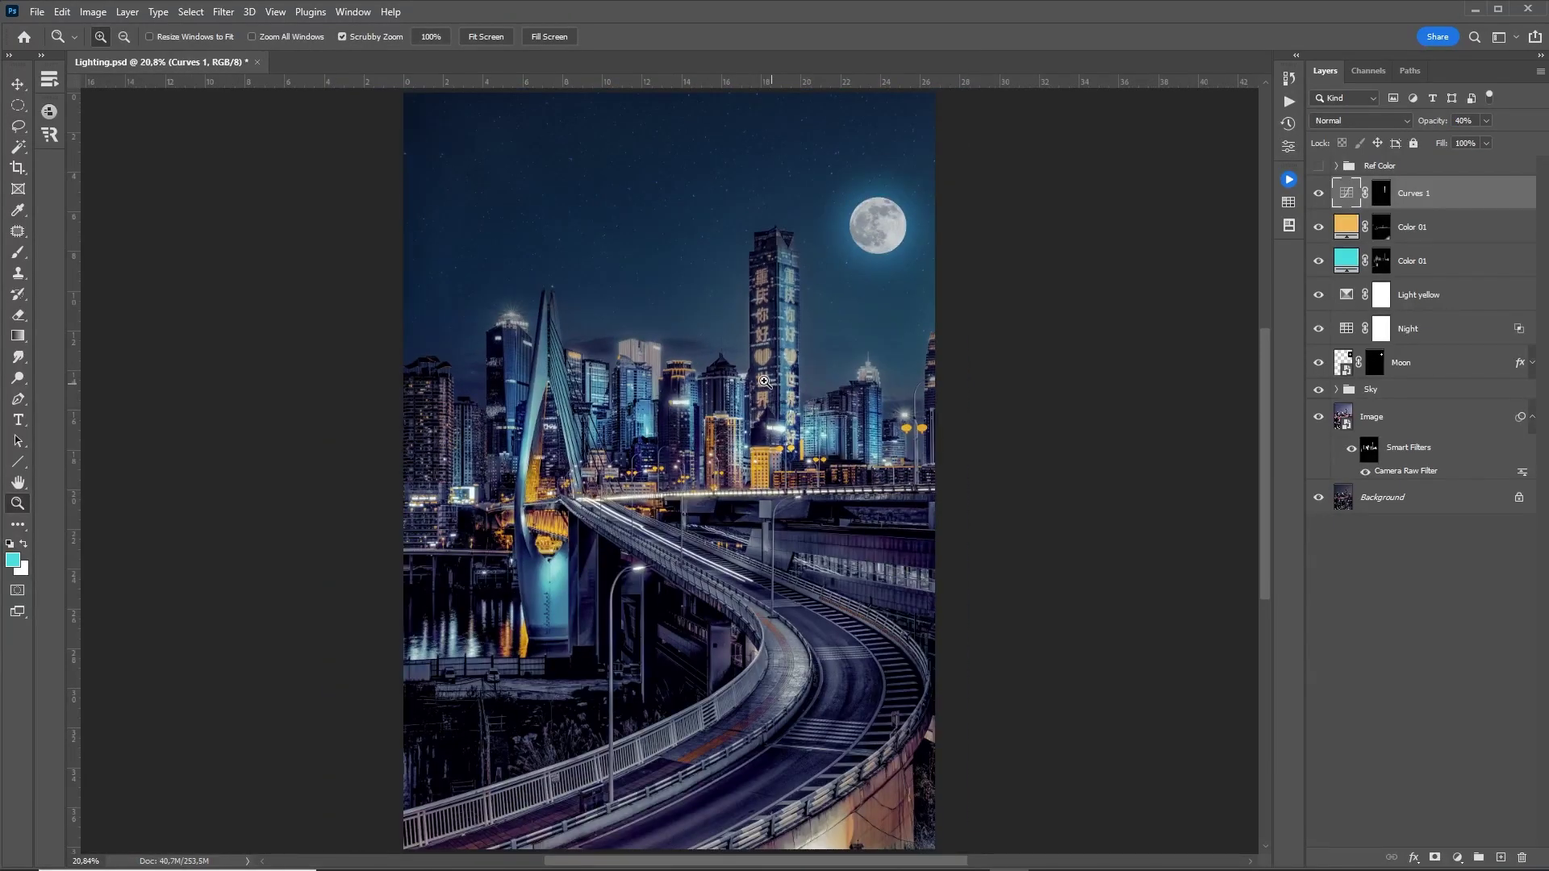
{"action": "left_click_drag", "start_coordinate": [729, 463], "coordinate": [727, 456]}
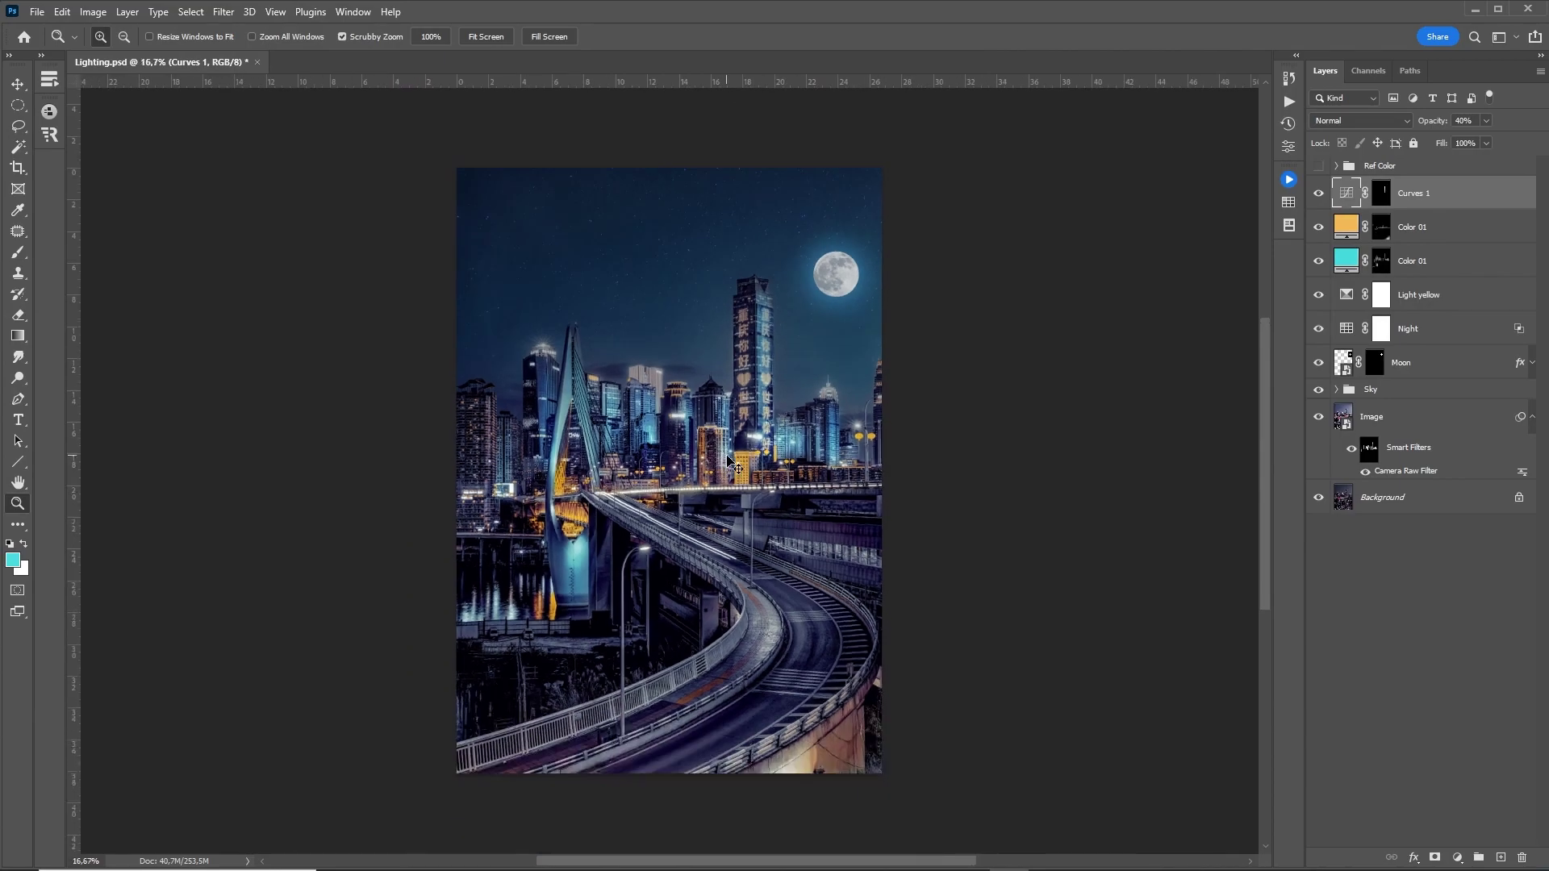
{"action": "left_click_drag", "start_coordinate": [687, 635], "coordinate": [704, 462]}
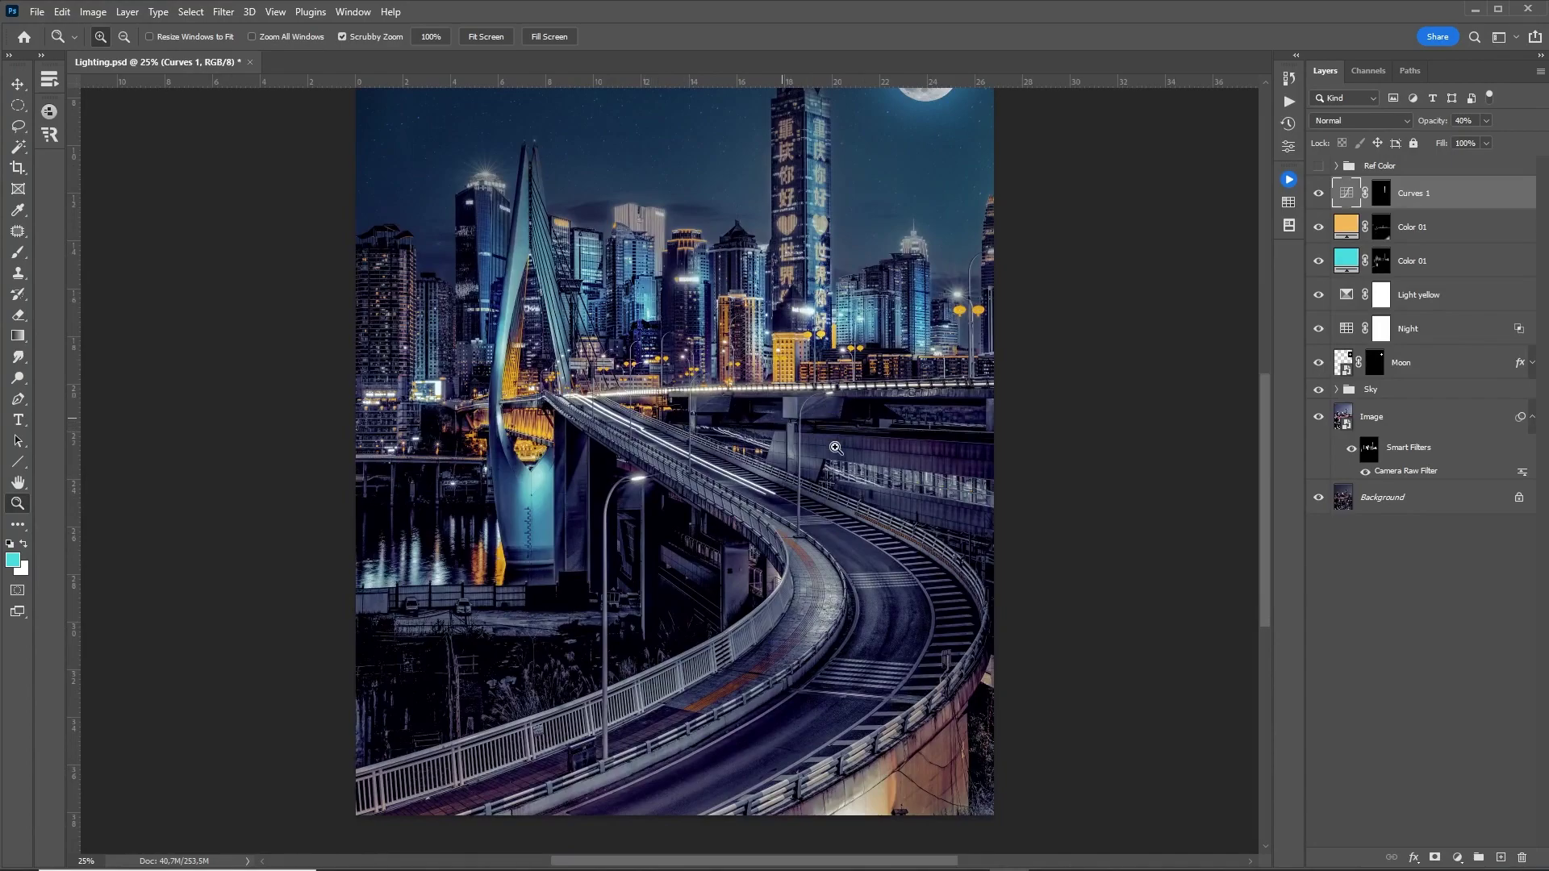
{"action": "left_click_drag", "start_coordinate": [613, 555], "coordinate": [642, 525]}
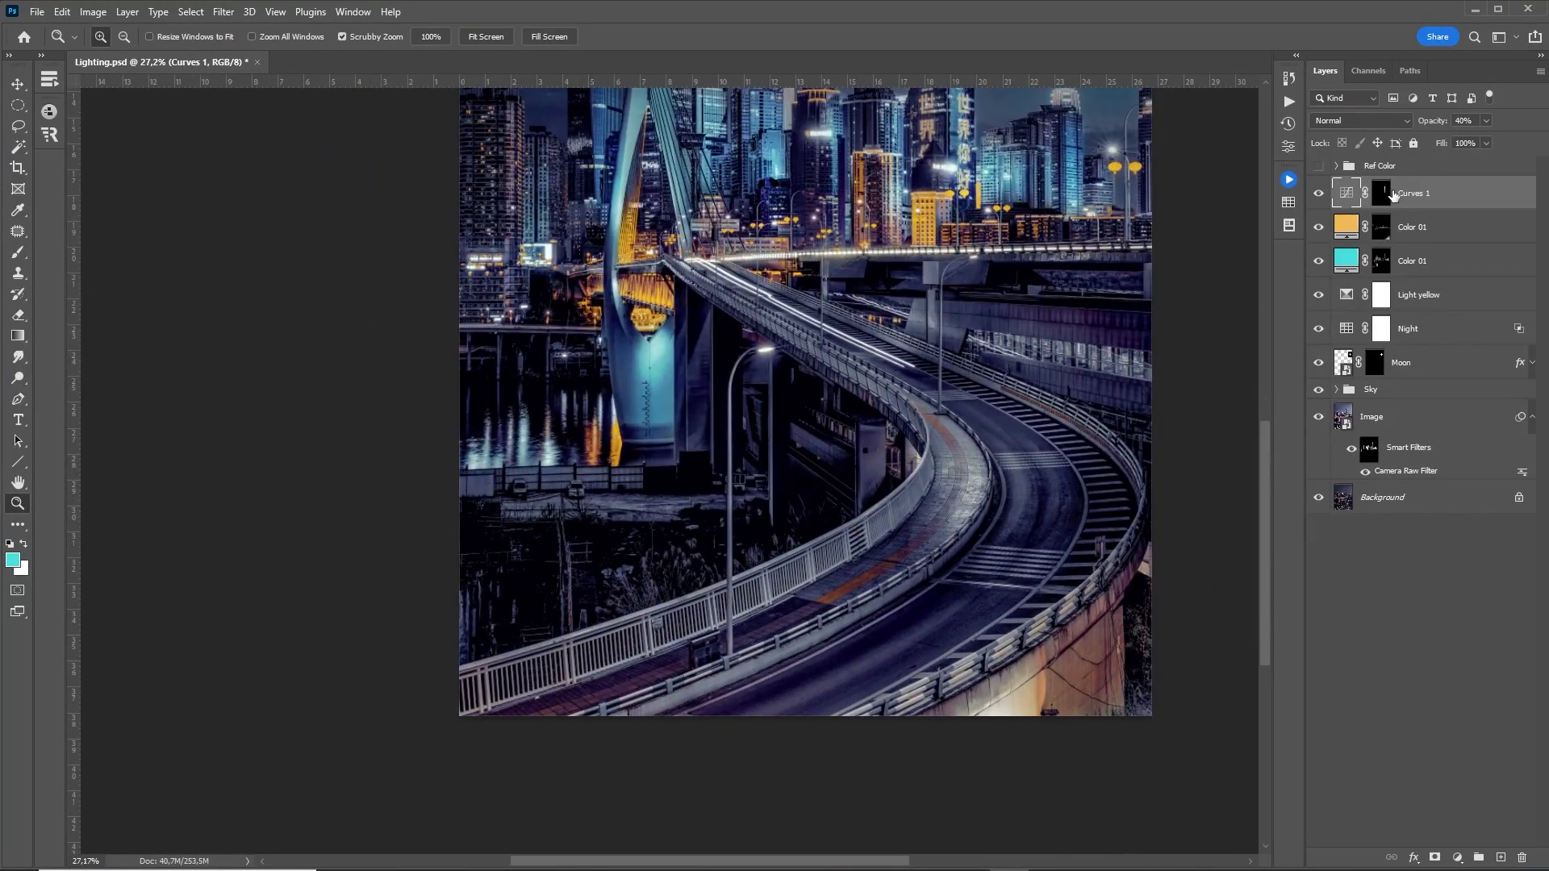
{"action": "left_click", "coordinate": [1532, 364]}
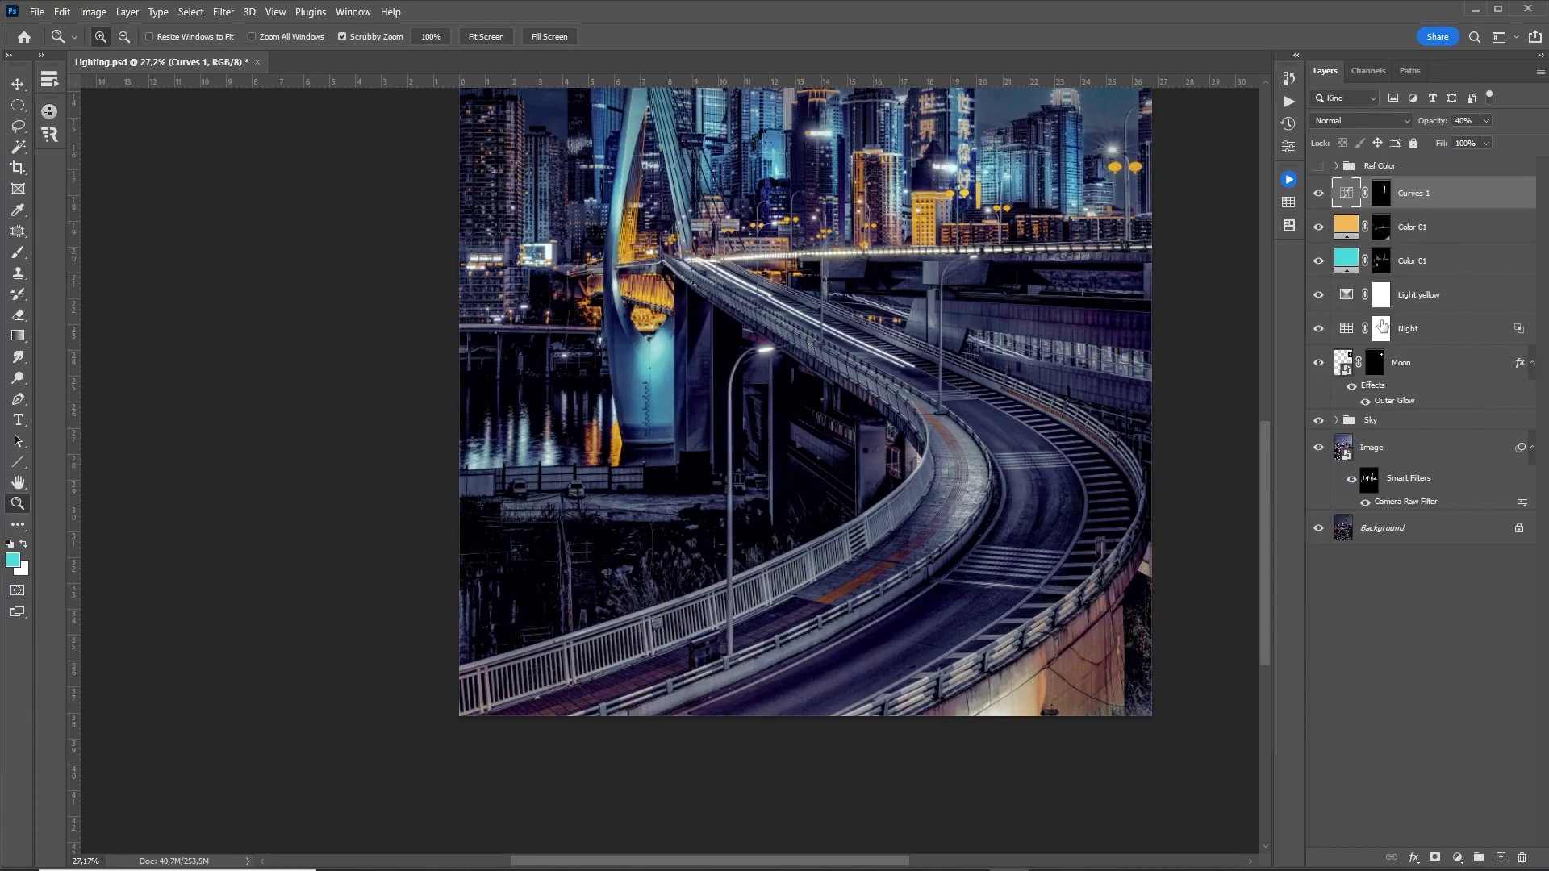
{"action": "key", "text": "ctrl+0"}
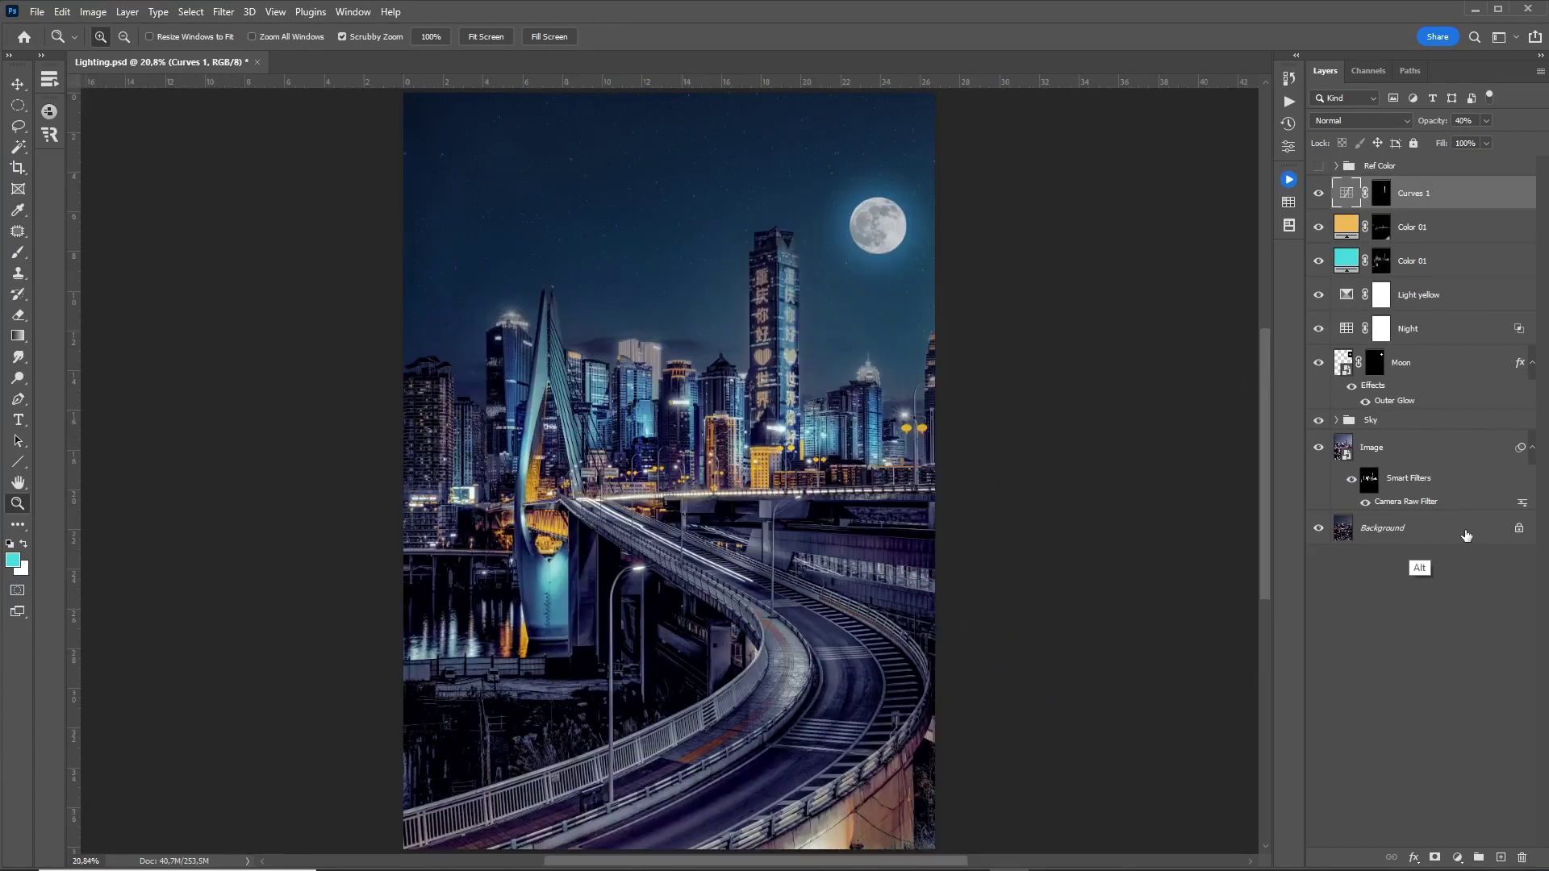
{"action": "left_click", "coordinate": [1320, 531], "text": "alt"}
{"action": "left_click", "coordinate": [1323, 536], "text": "alt"}
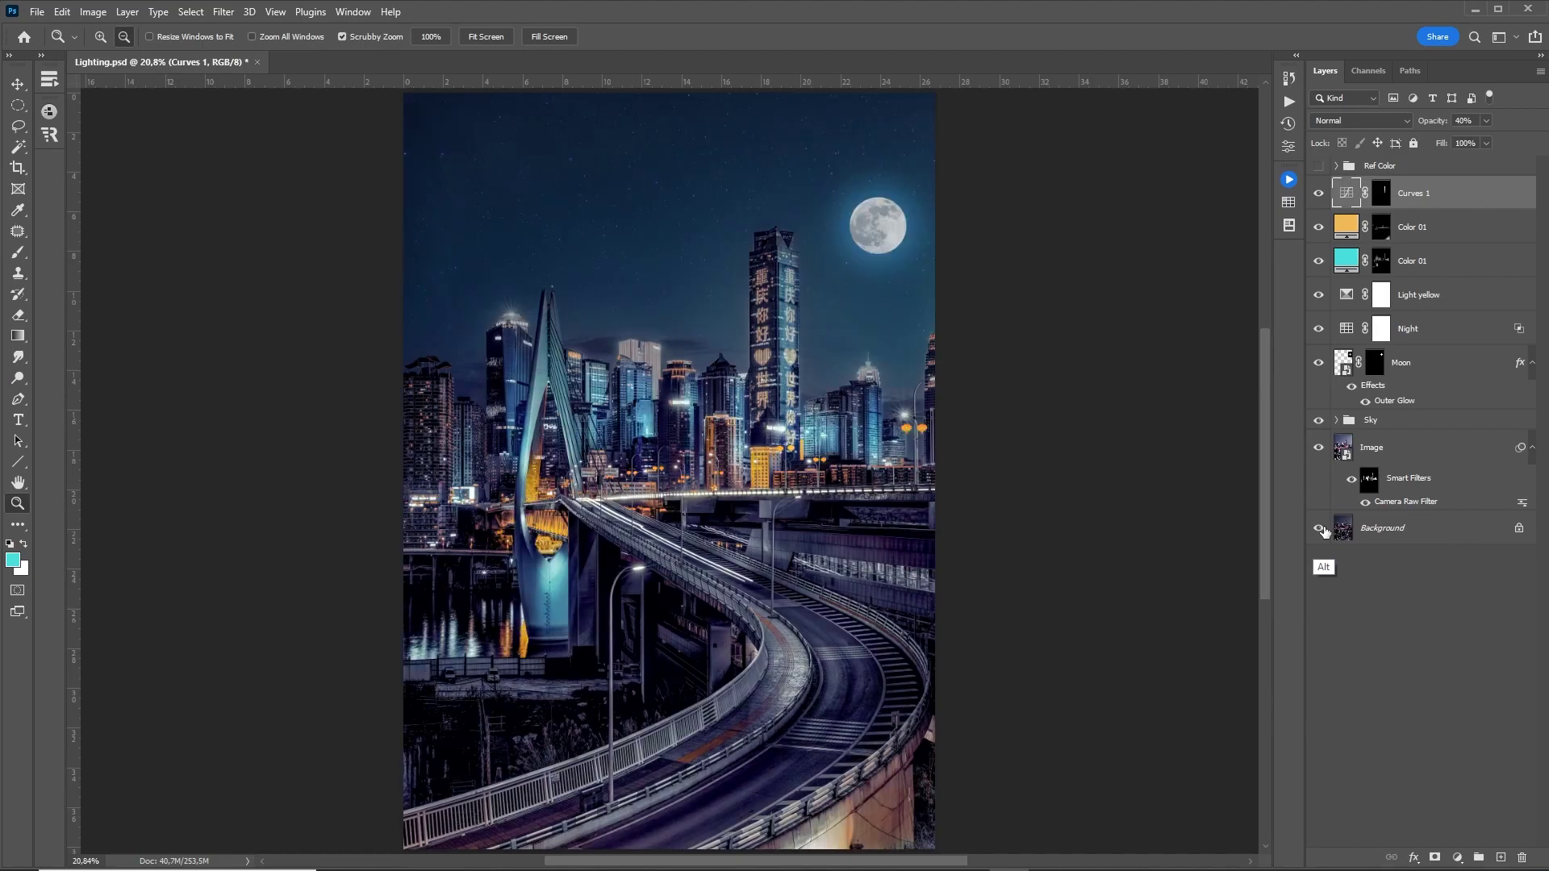
{"action": "left_click", "coordinate": [1325, 530], "text": "alt"}
{"action": "left_click_drag", "start_coordinate": [799, 401], "coordinate": [549, 462]}
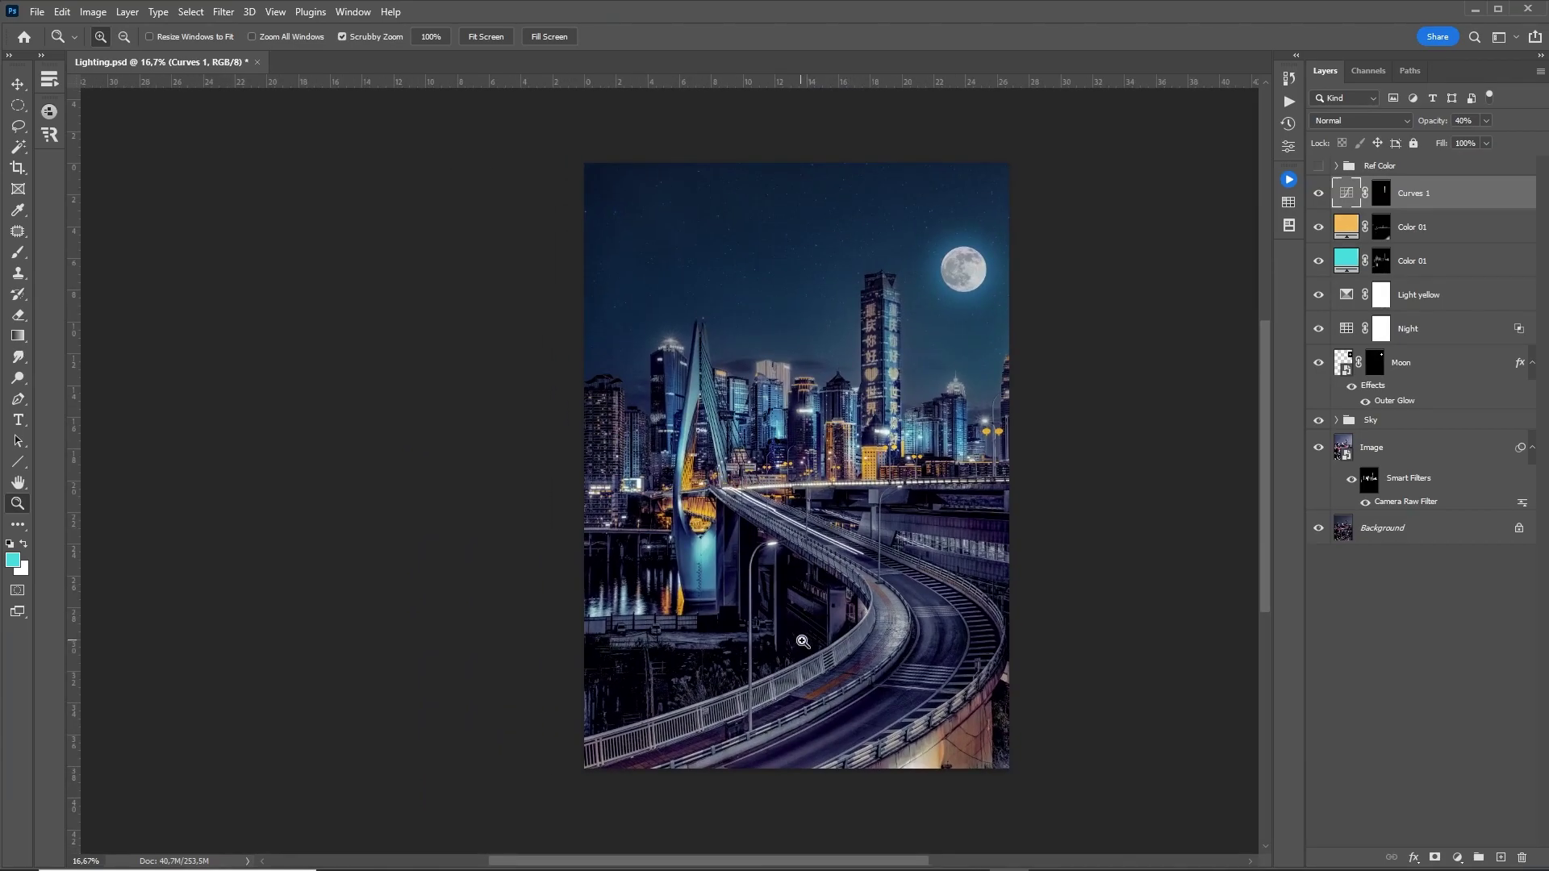
{"action": "left_click_drag", "start_coordinate": [549, 462], "coordinate": [791, 565]}
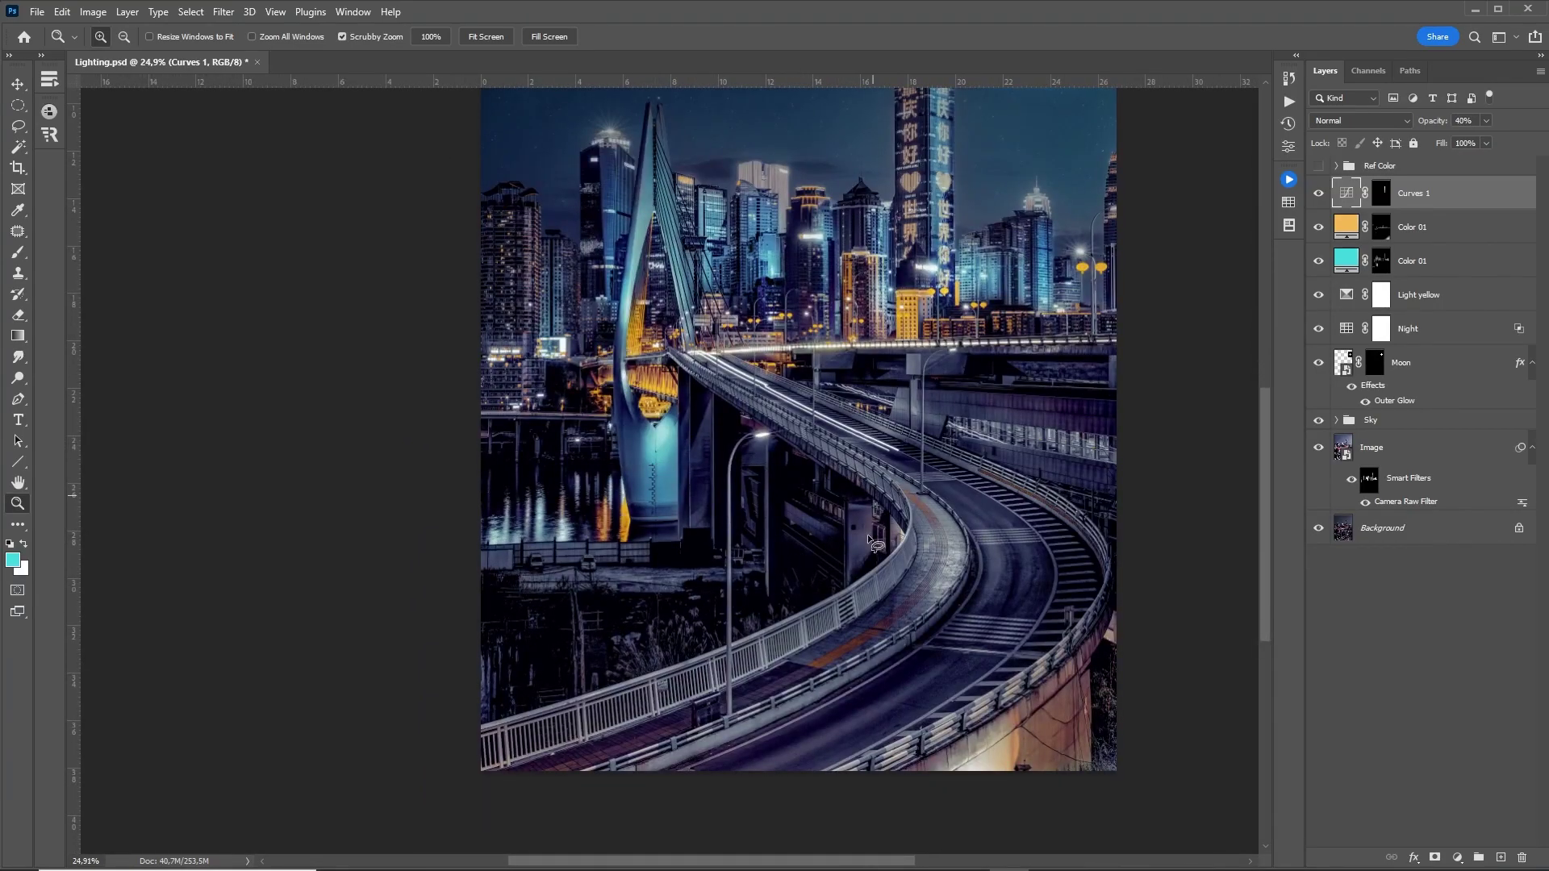
Step: Lasso a beam shape from the near street lamp down to the road
{"action": "key", "text": "l"}
{"action": "left_click_drag", "start_coordinate": [750, 436], "coordinate": [749, 750]}
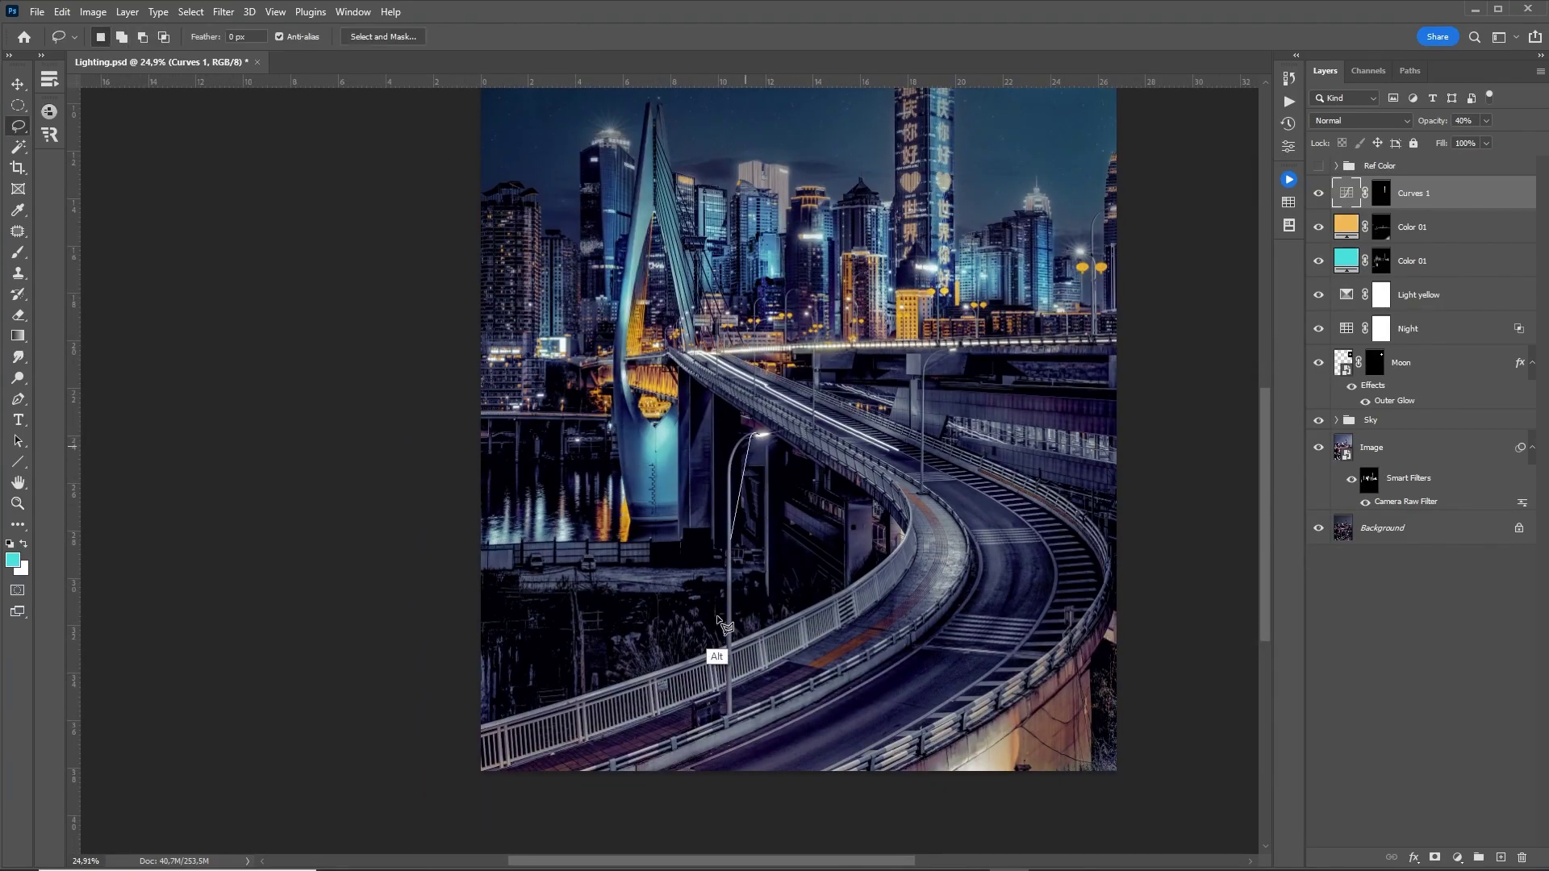
{"action": "left_click", "coordinate": [751, 745]}
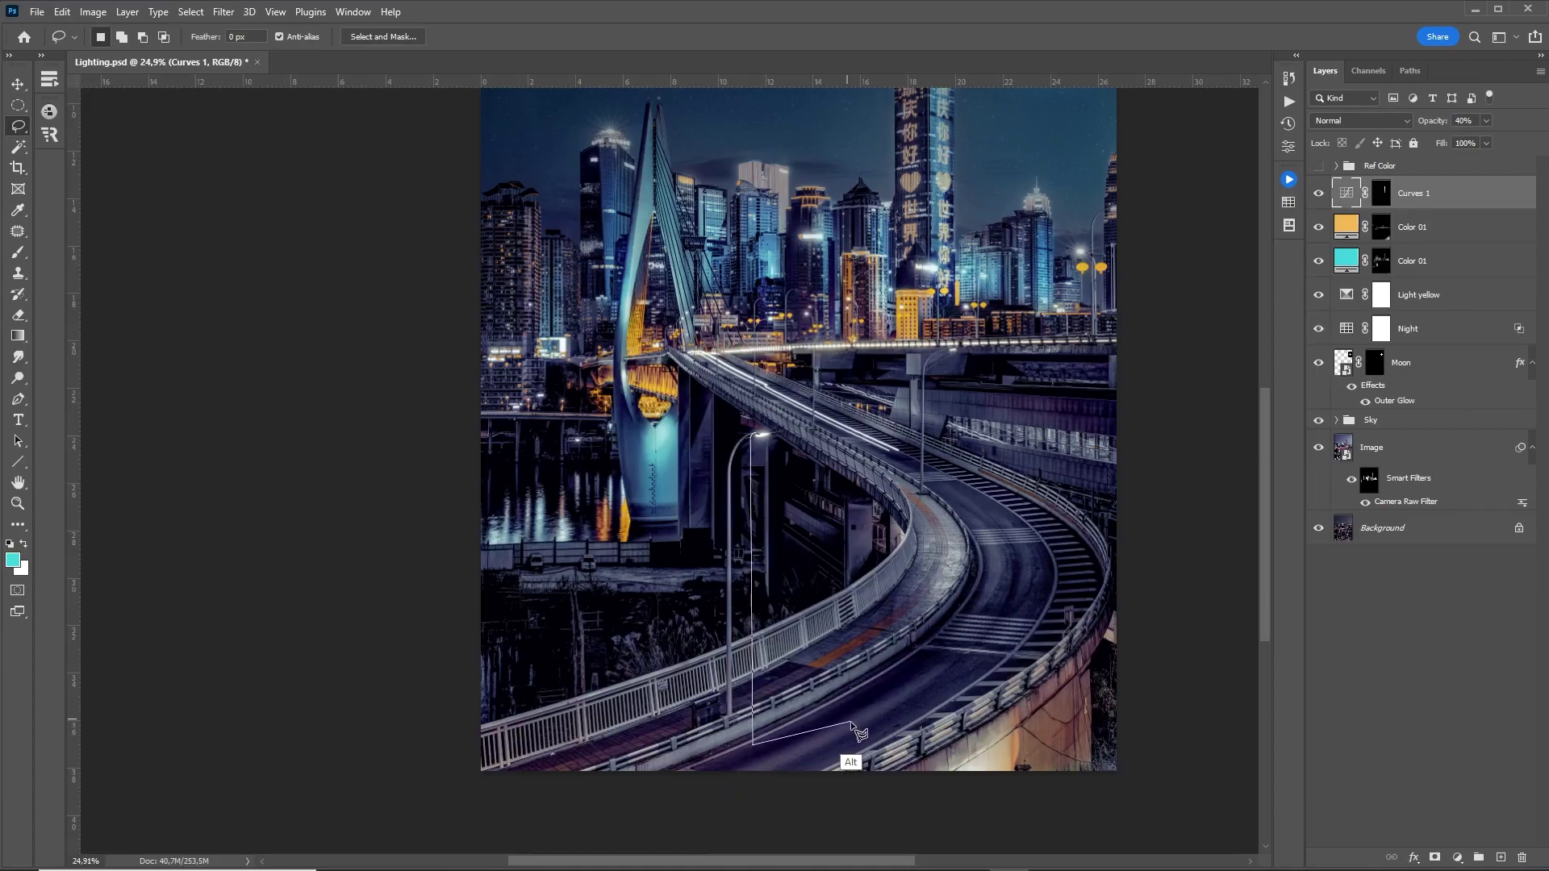
{"action": "left_click", "coordinate": [852, 730]}
{"action": "left_click", "coordinate": [766, 437]}
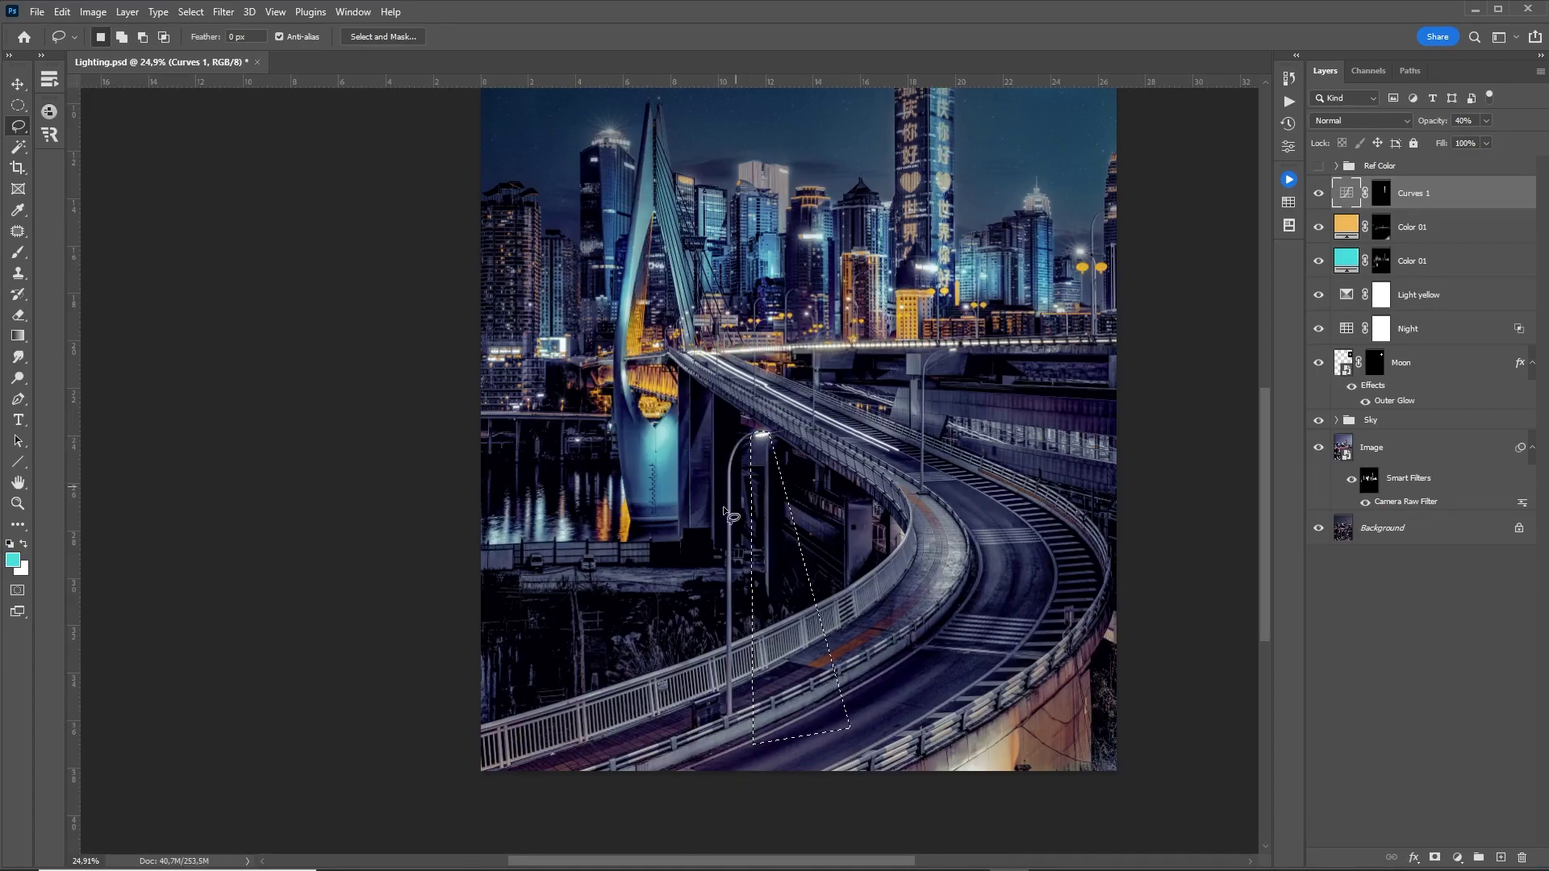
Step: Fill the beam selection with a ffffff Solid Color layer named 01
{"action": "left_click", "coordinate": [1457, 857]}
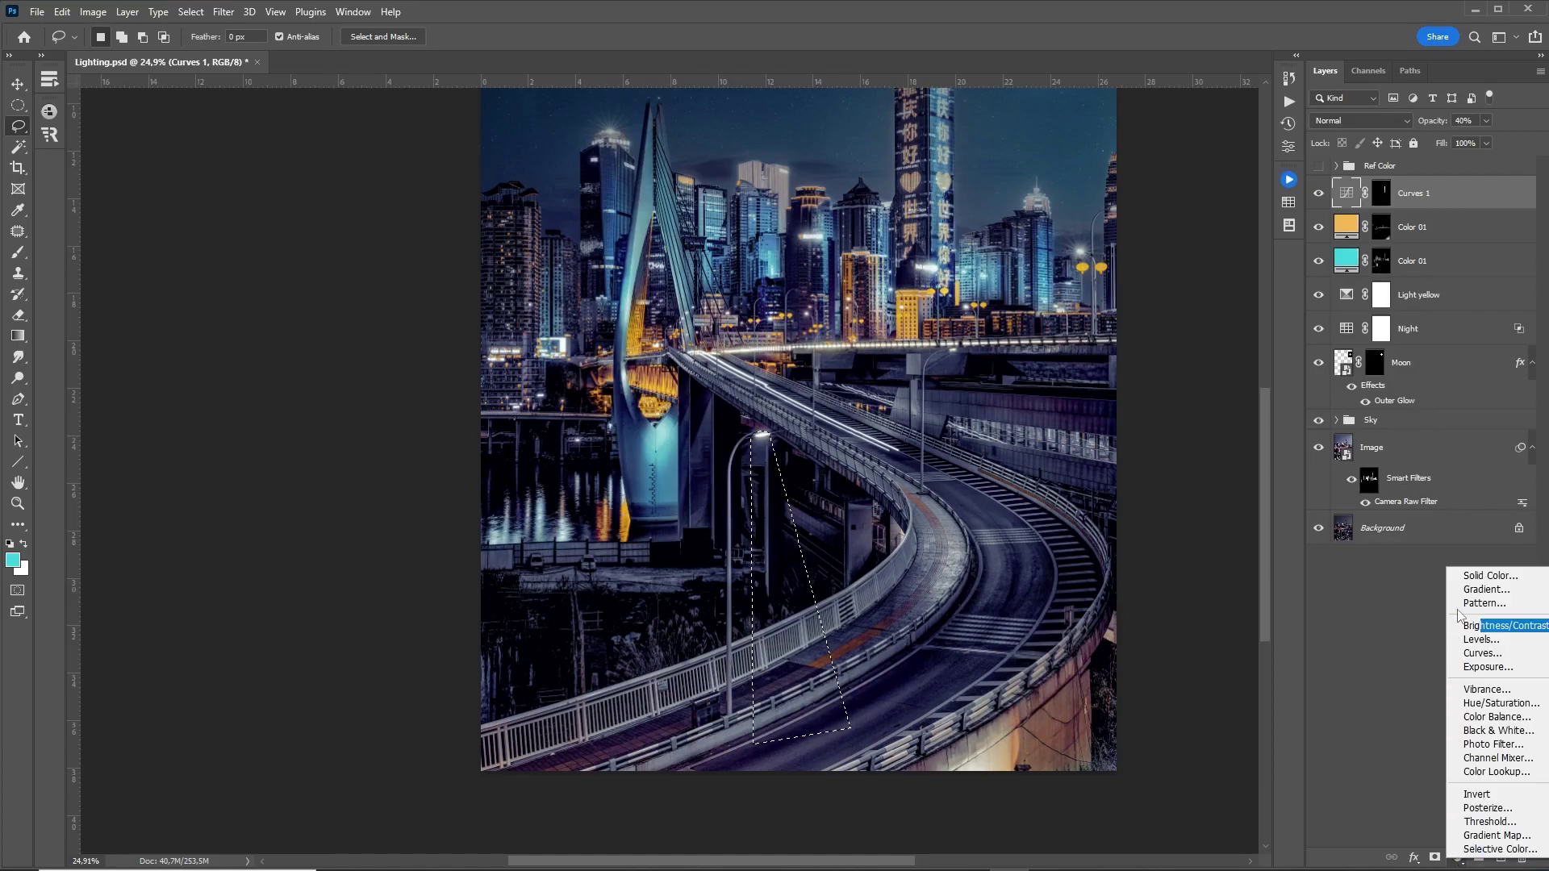
{"action": "left_click", "coordinate": [1493, 581]}
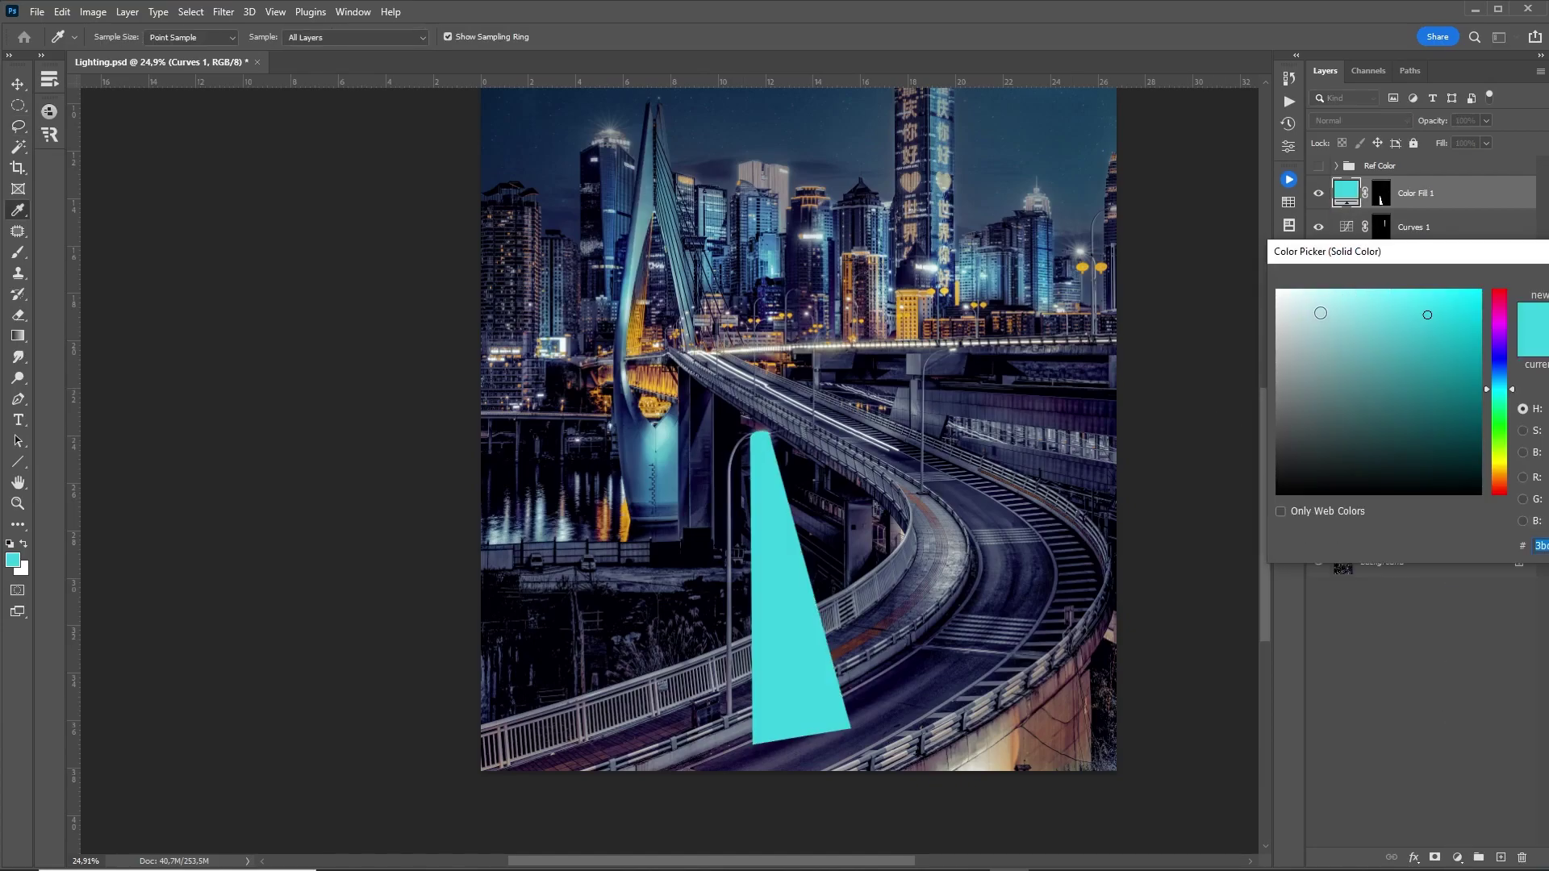
{"action": "type", "text": "ffffff"}
{"action": "key", "text": "Return"}
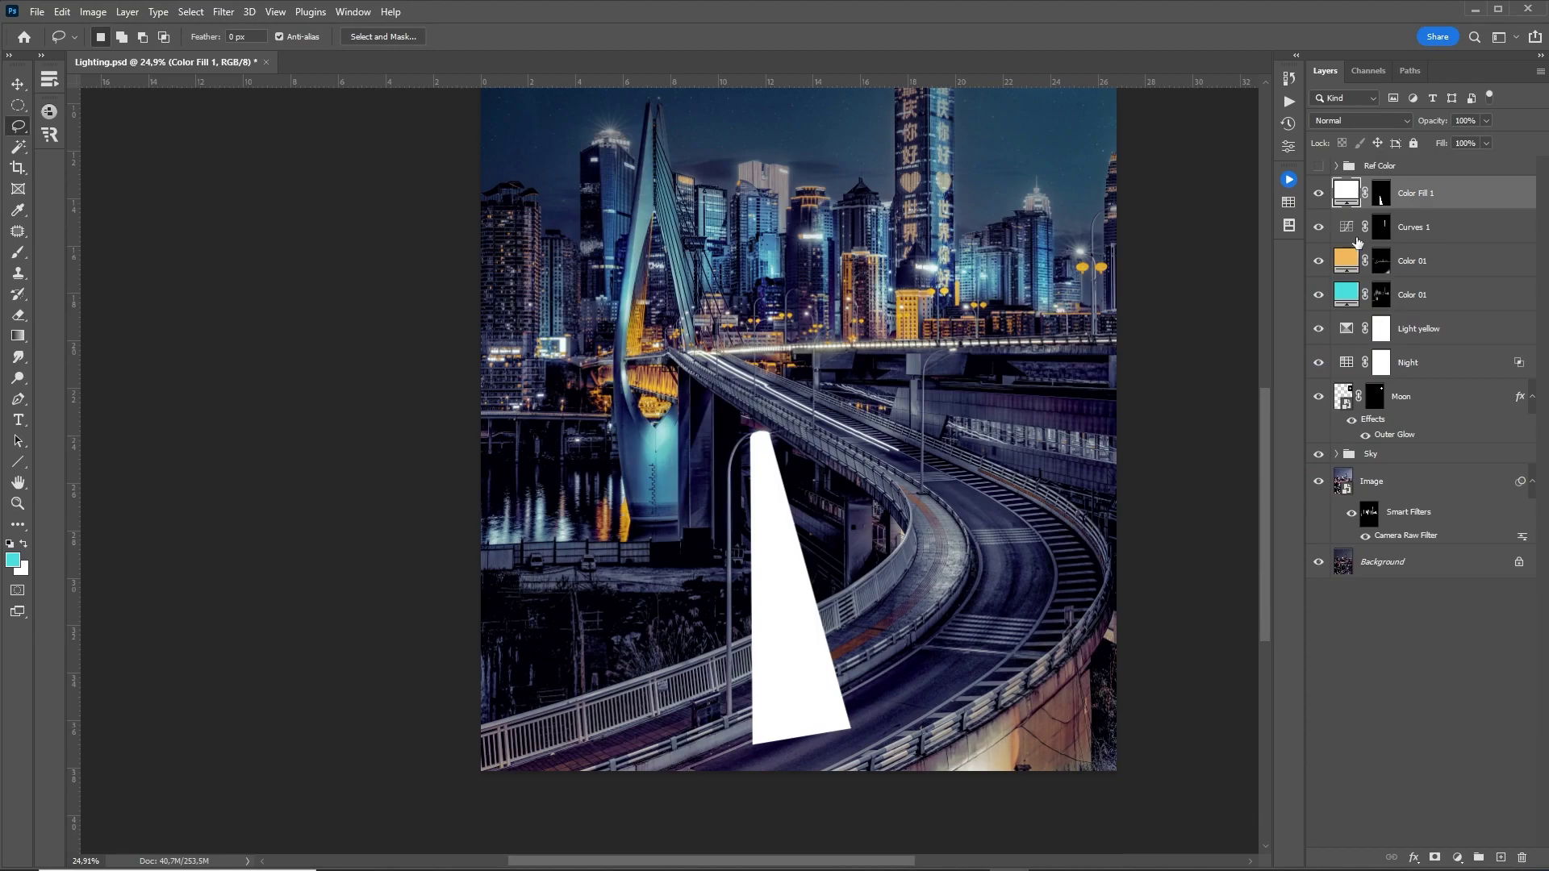
{"action": "double_click", "coordinate": [1416, 193]}
{"action": "type", "text": "01"}
{"action": "key", "text": "Return"}
Step: Place a rotated copy of the white beam under the far street lamp
{"action": "key", "text": "z"}
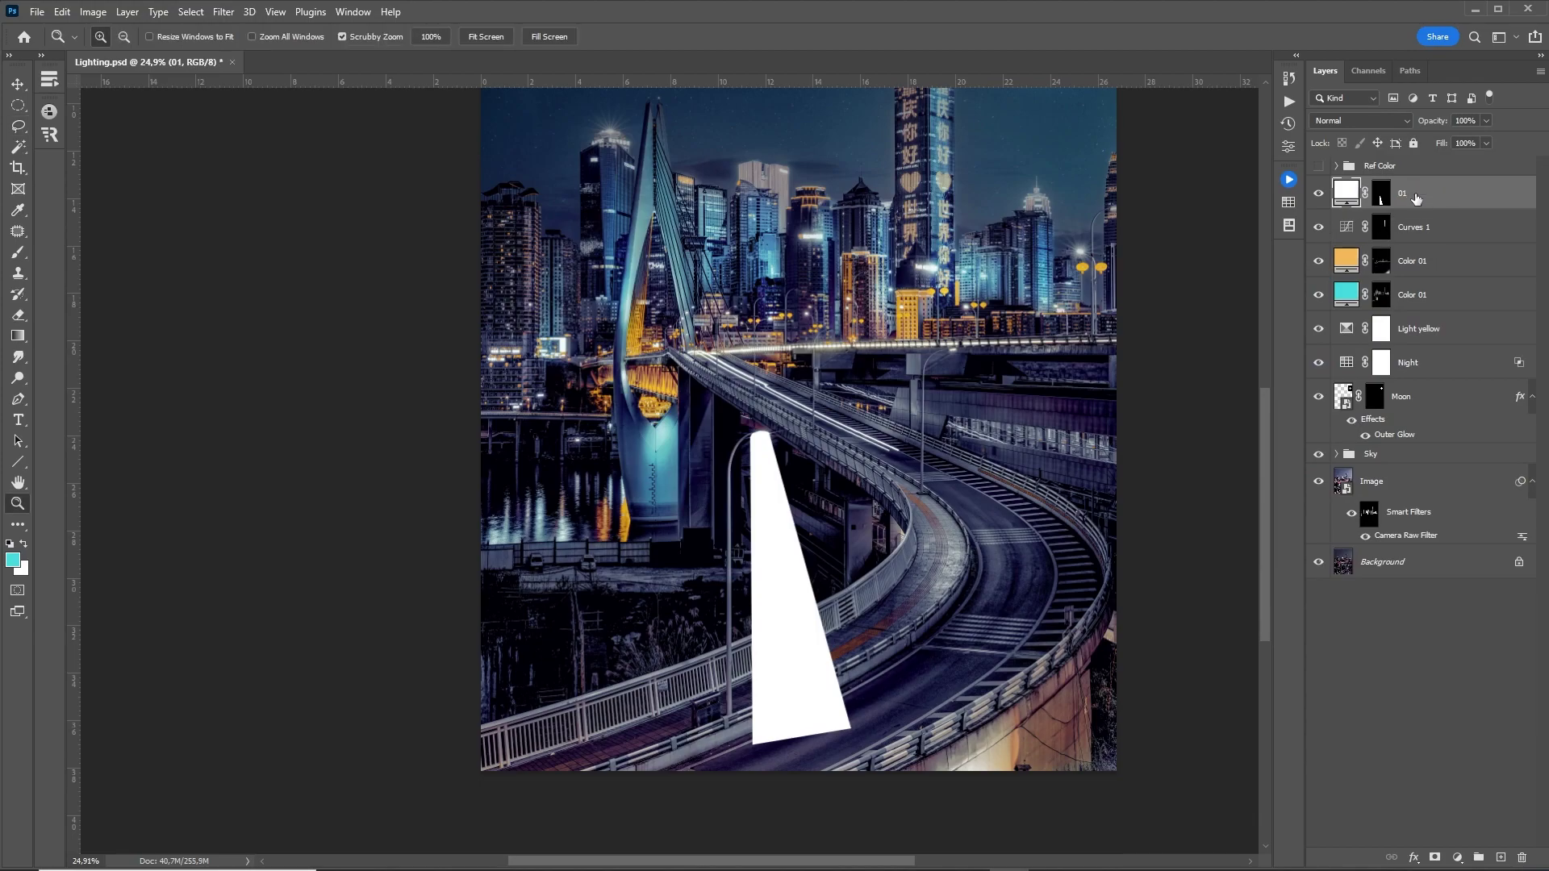
{"action": "left_click_drag", "start_coordinate": [843, 349], "coordinate": [750, 384]}
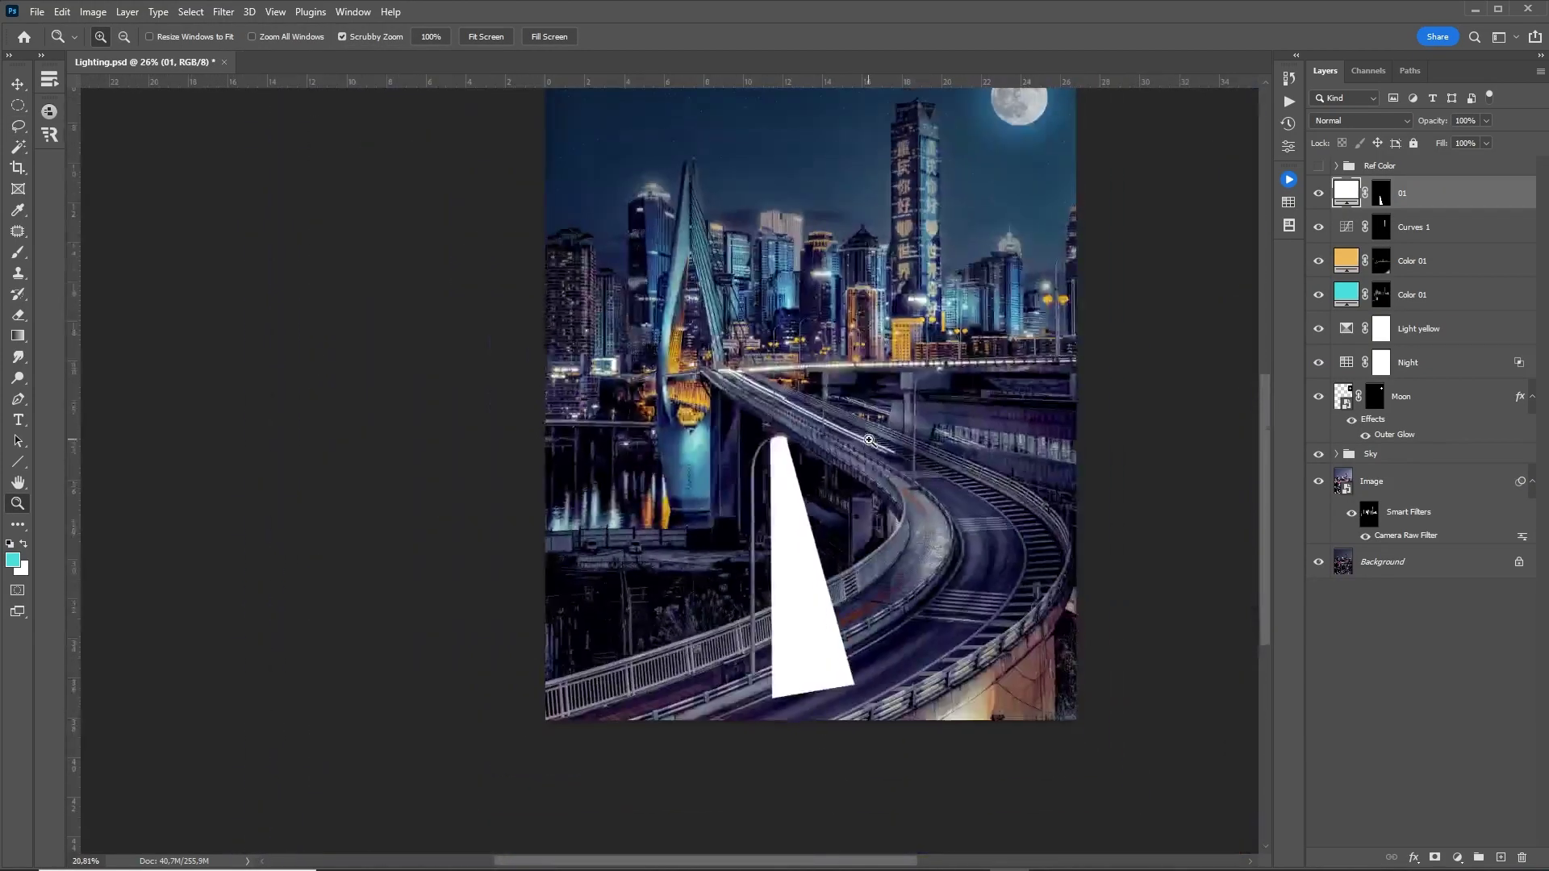
{"action": "mouse_move", "coordinate": [830, 500]}
{"action": "left_mouse_down"}
{"action": "mouse_move", "coordinate": [715, 490]}
{"action": "mouse_move", "coordinate": [847, 449]}
{"action": "left_mouse_up"}
{"action": "key", "text": "v"}
{"action": "scroll", "coordinate": [851, 436], "scroll_direction": "up", "scroll_amount": 3}
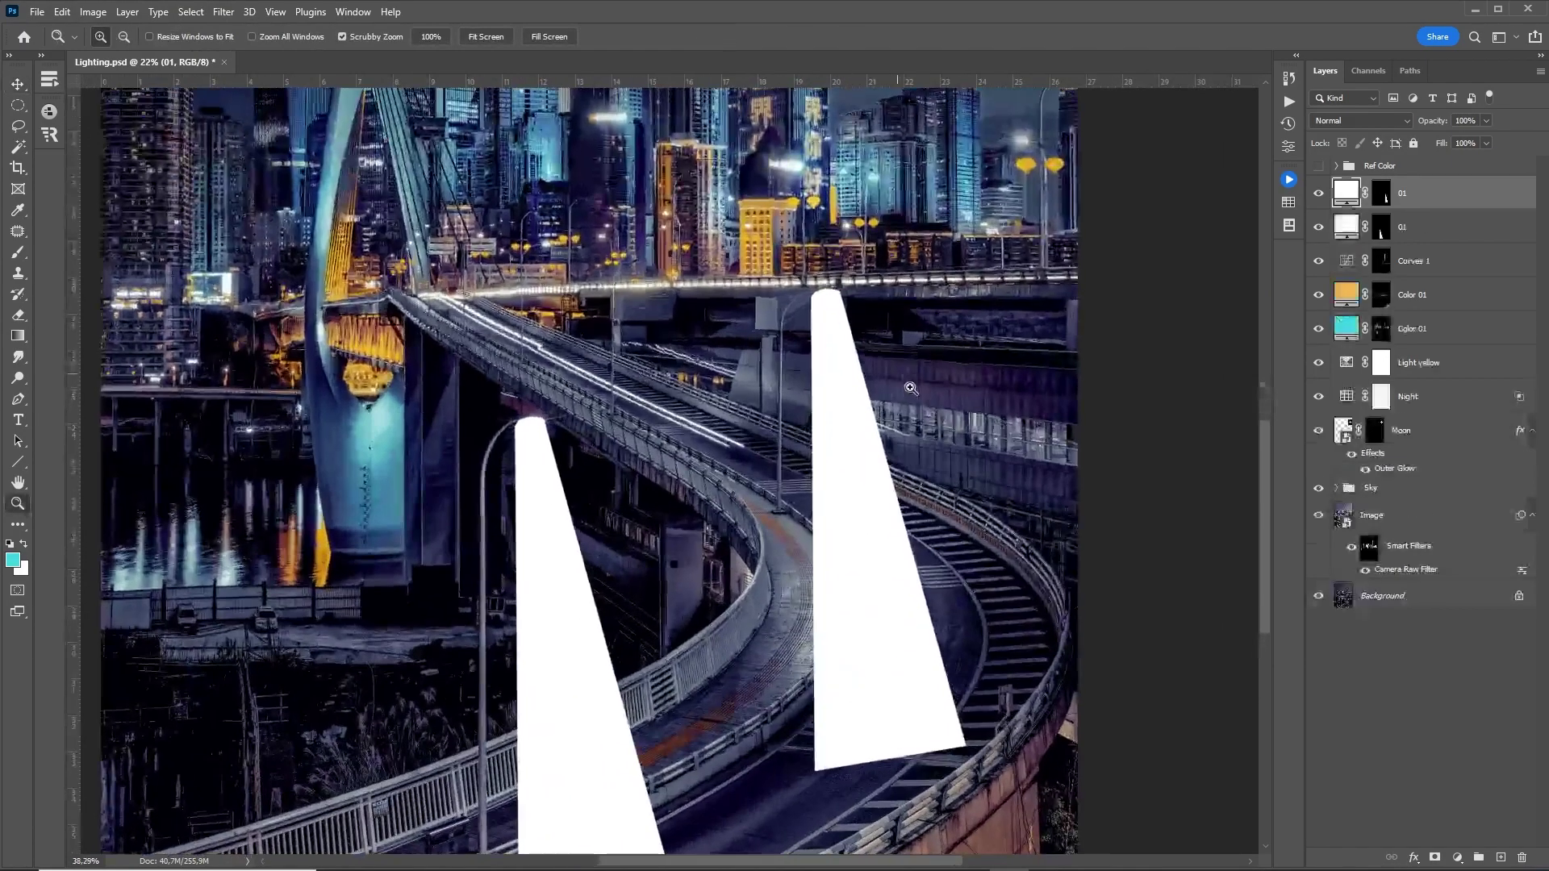
{"action": "key", "text": "ctrl+t"}
{"action": "left_click_drag", "start_coordinate": [961, 767], "coordinate": [885, 532]}
{"action": "left_click_drag", "start_coordinate": [925, 556], "coordinate": [916, 560]}
{"action": "key", "text": "Return"}
Step: Duplicate the beam under further lamps leftward, scaling each copy to fit its lamp
{"action": "left_click_drag", "start_coordinate": [847, 403], "coordinate": [650, 326]}
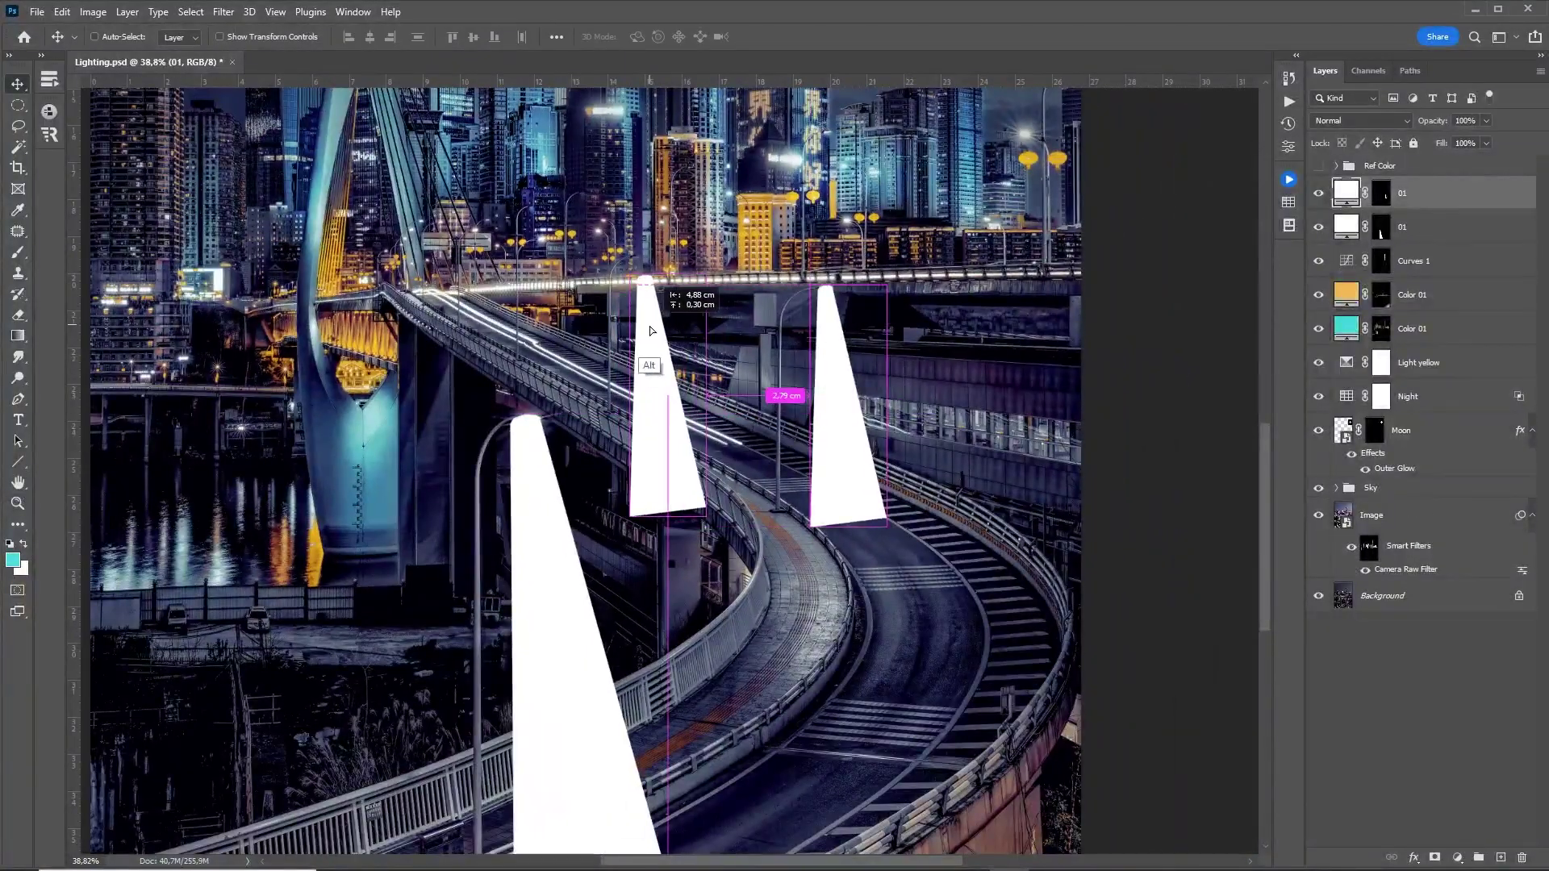
{"action": "key", "text": "ctrl+t"}
{"action": "left_click_drag", "start_coordinate": [830, 266], "coordinate": [817, 326]}
{"action": "key", "text": "Return"}
{"action": "left_click_drag", "start_coordinate": [726, 485], "coordinate": [468, 420]}
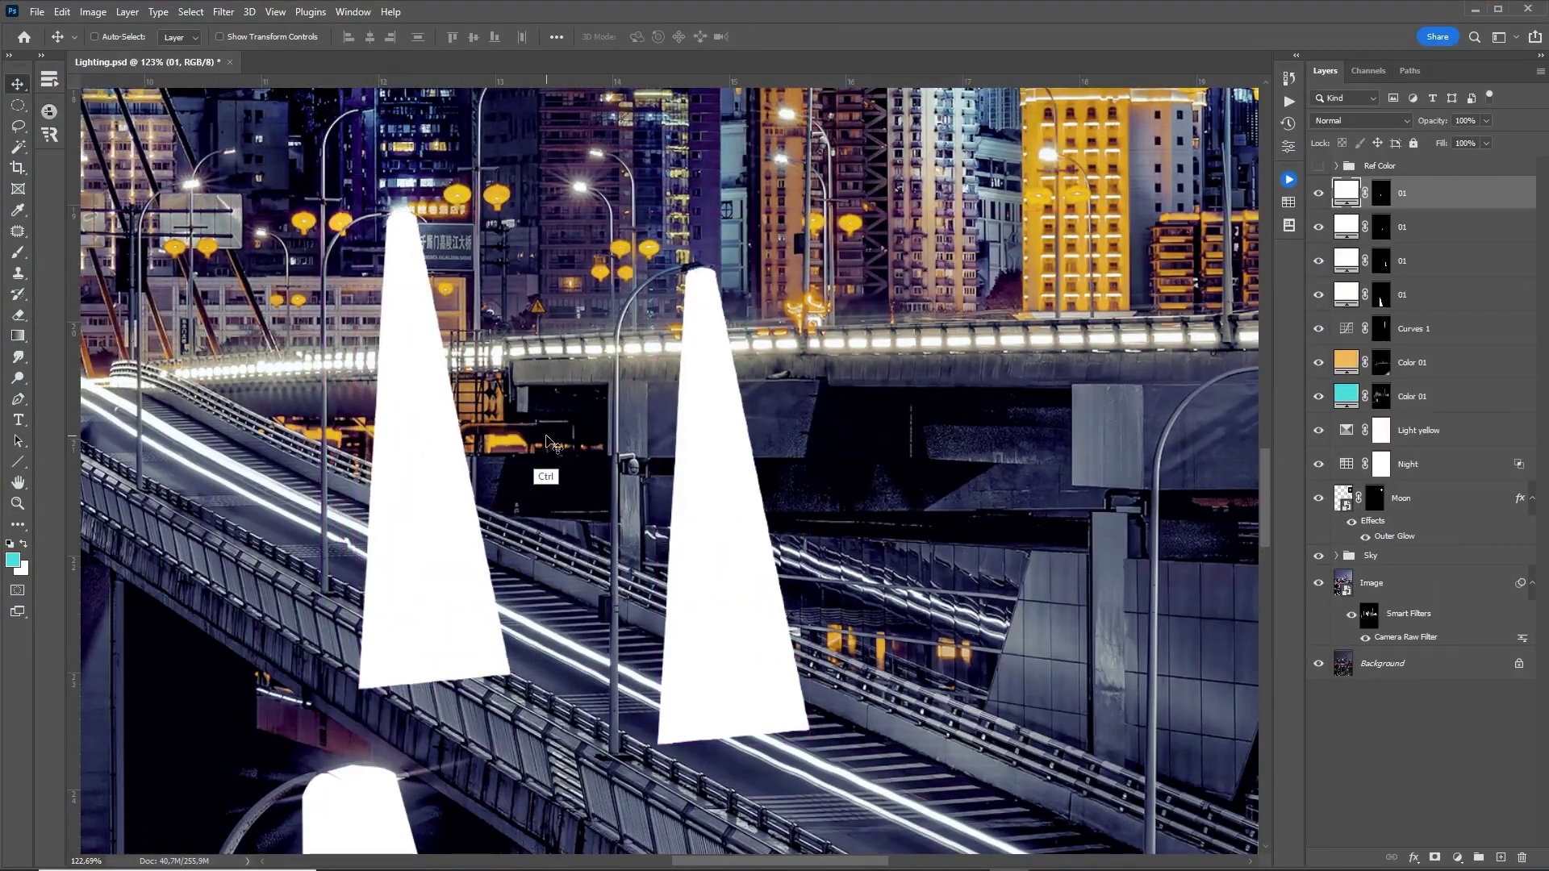
{"action": "mouse_move", "coordinate": [343, 335]}
{"action": "left_mouse_down"}
{"action": "mouse_move", "coordinate": [812, 452]}
{"action": "mouse_move", "coordinate": [710, 500]}
{"action": "left_mouse_up"}
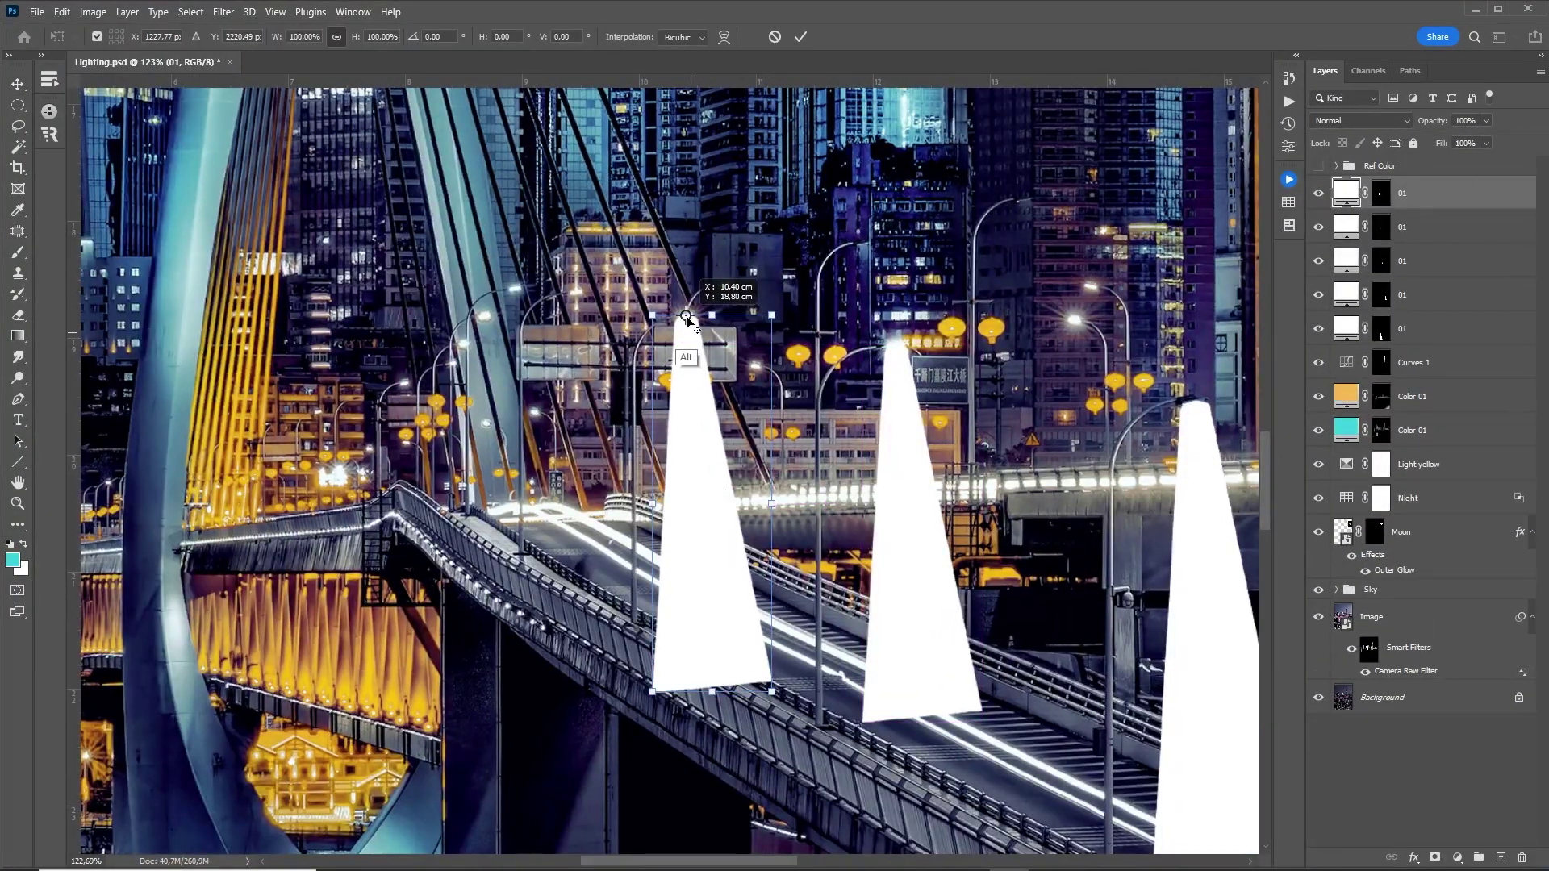
{"action": "left_click_drag", "start_coordinate": [692, 403], "coordinate": [519, 405]}
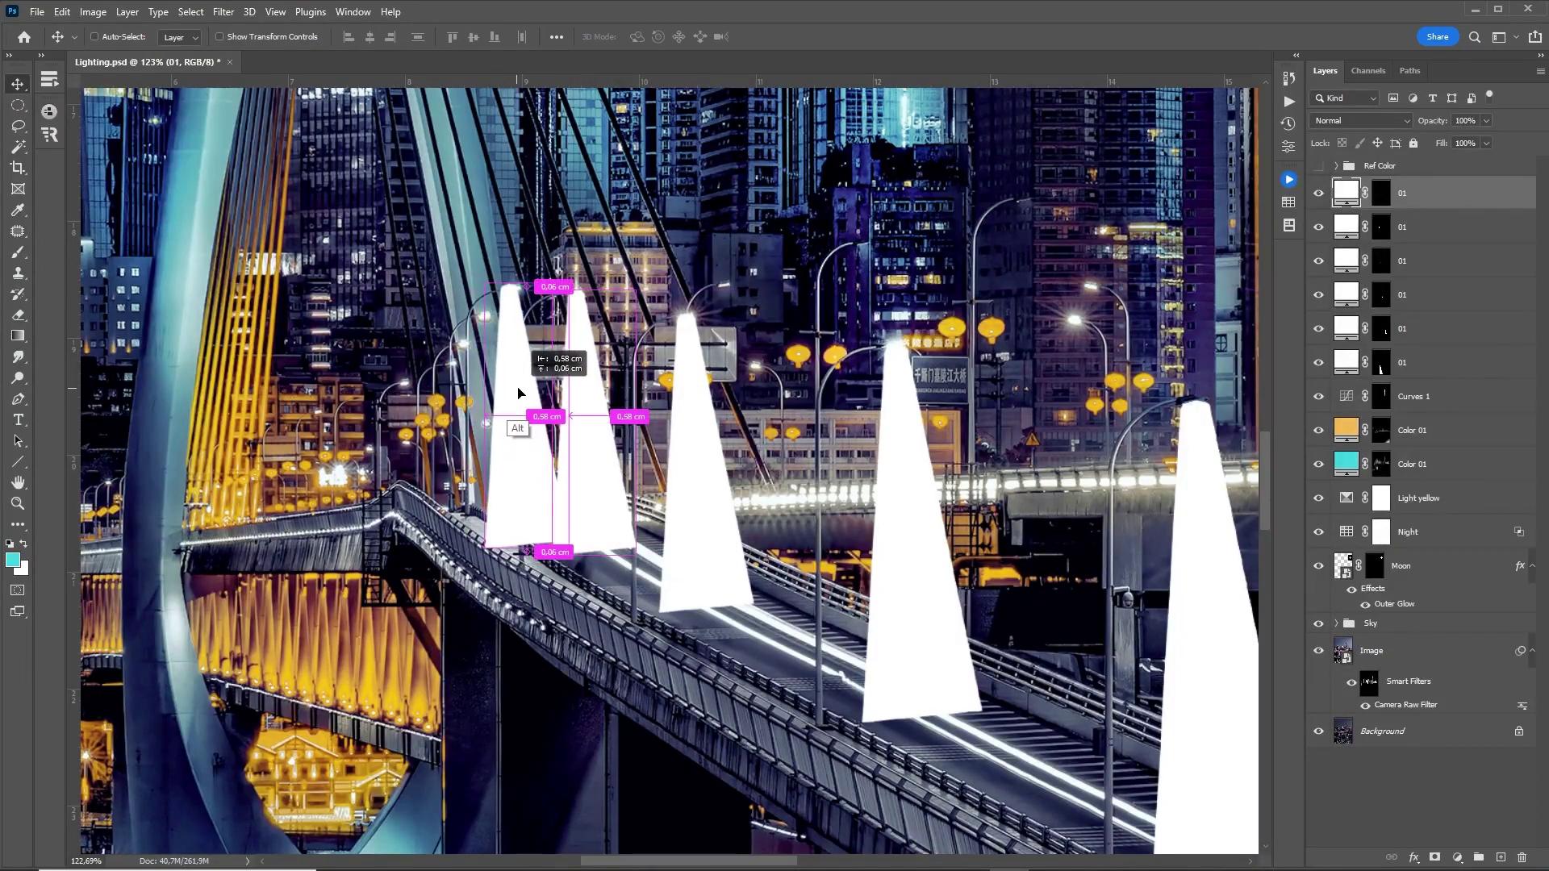
{"action": "key", "text": "ctrl+t"}
{"action": "left_click_drag", "start_coordinate": [557, 581], "coordinate": [521, 334]}
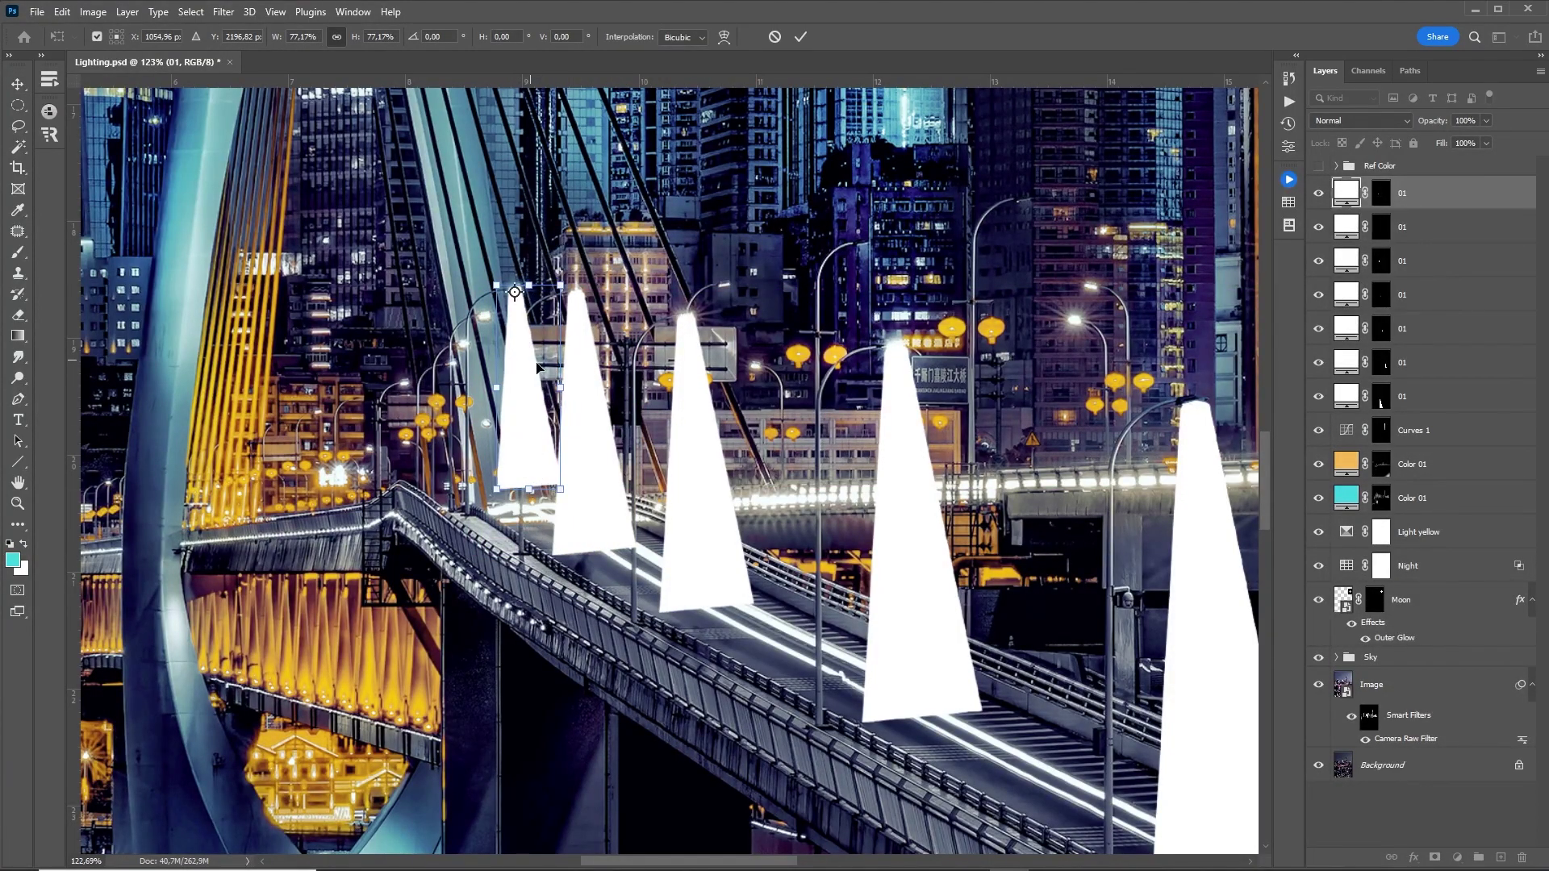
{"action": "left_click_drag", "start_coordinate": [561, 493], "coordinate": [566, 517]}
{"action": "key", "text": "Return"}
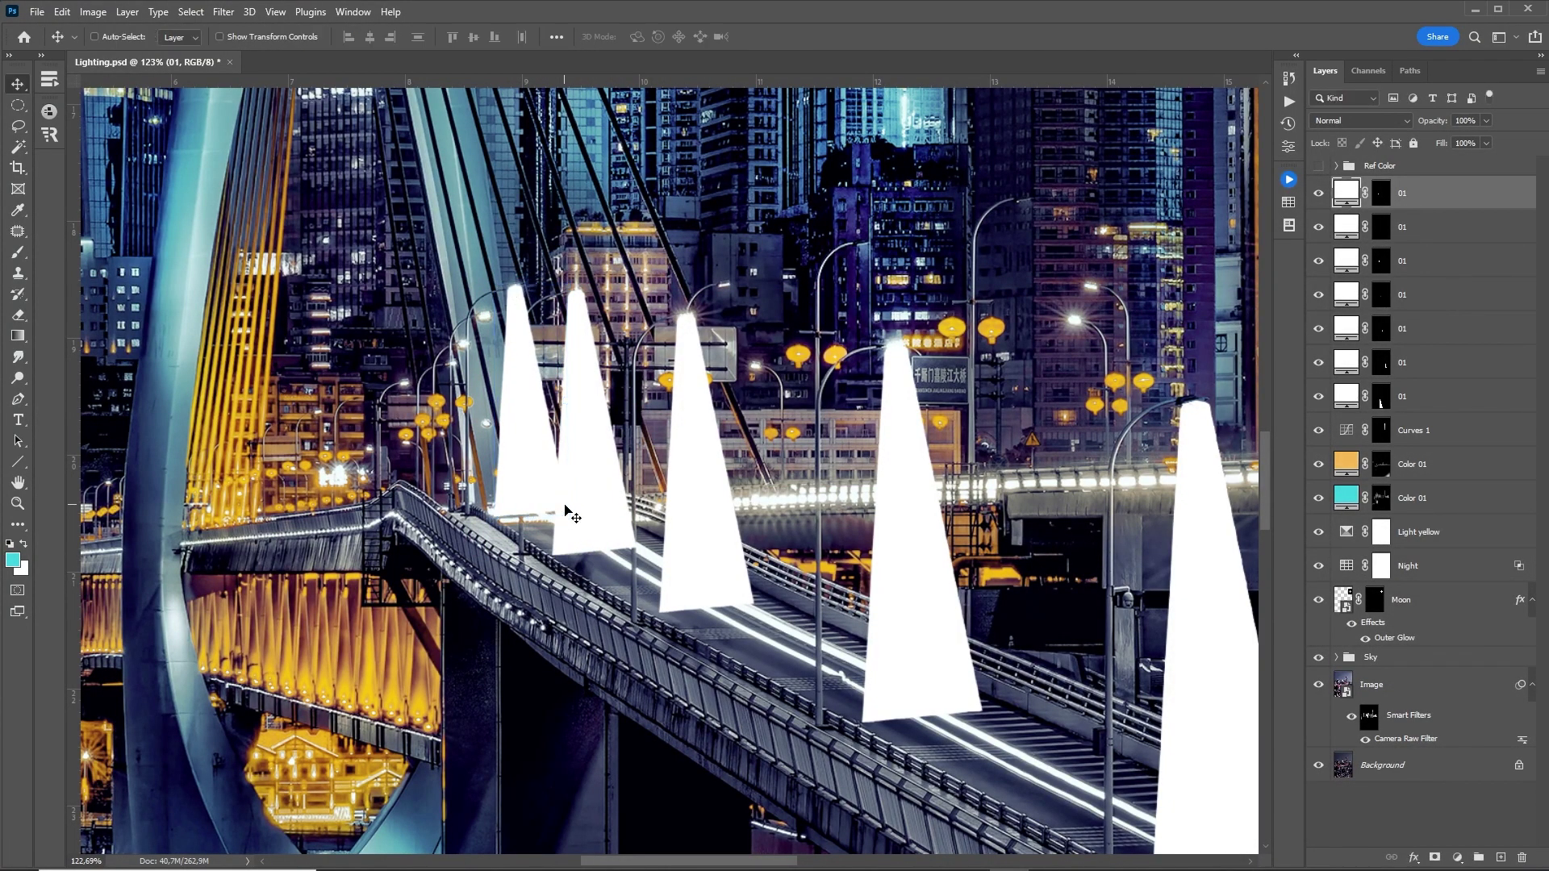
Step: Apply a 50 px Gaussian Blur to the nearest beam layer's mask
{"action": "scroll", "coordinate": [822, 602], "scroll_direction": "down", "scroll_amount": 8}
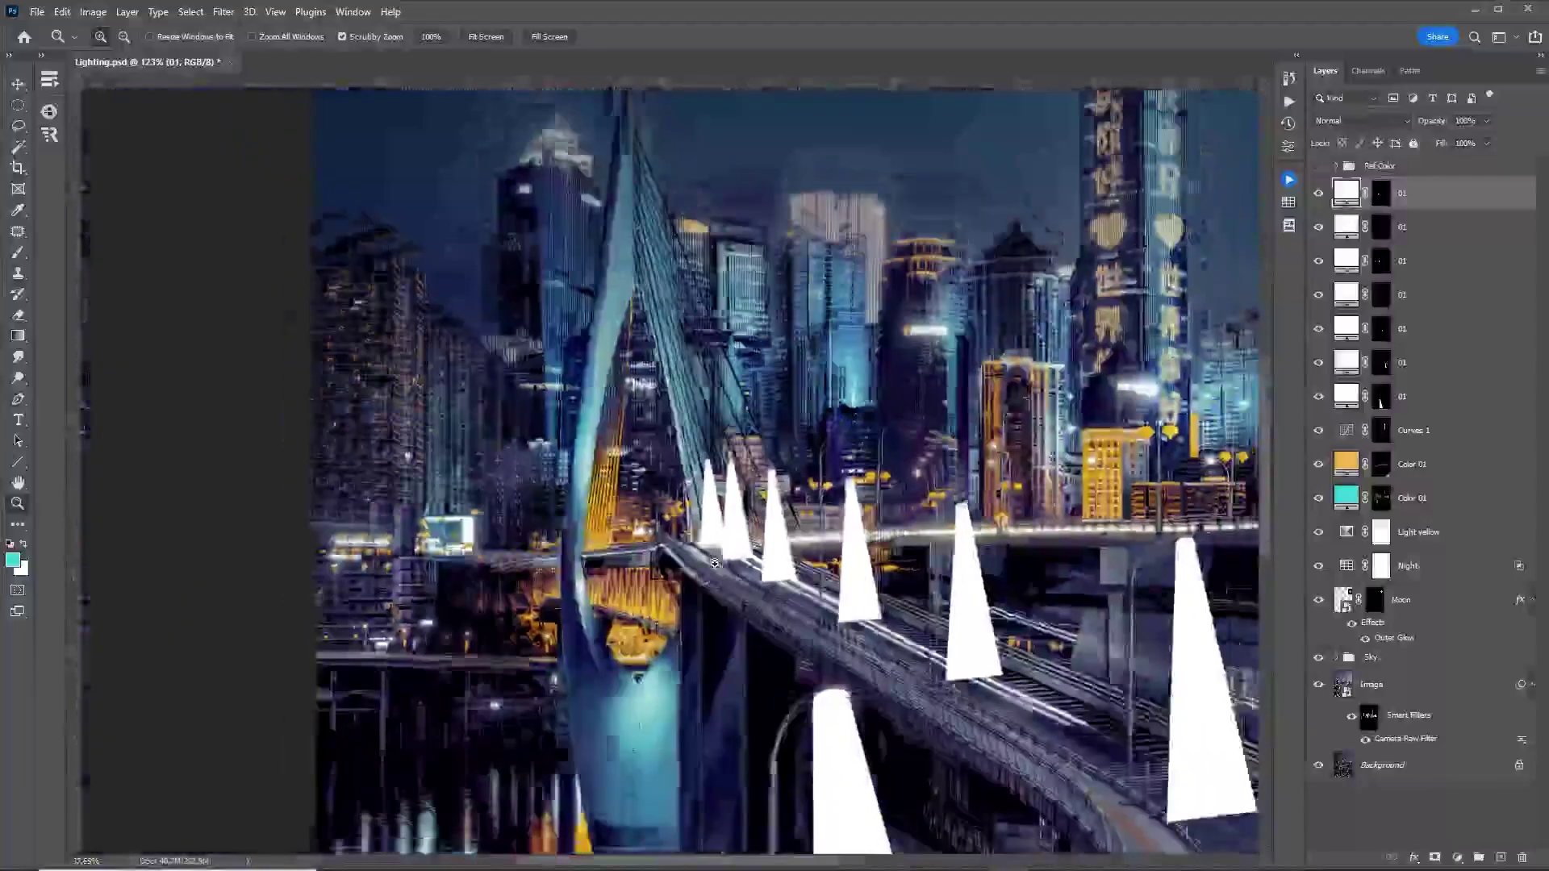
{"action": "scroll", "coordinate": [857, 691], "scroll_direction": "up", "scroll_amount": 3}
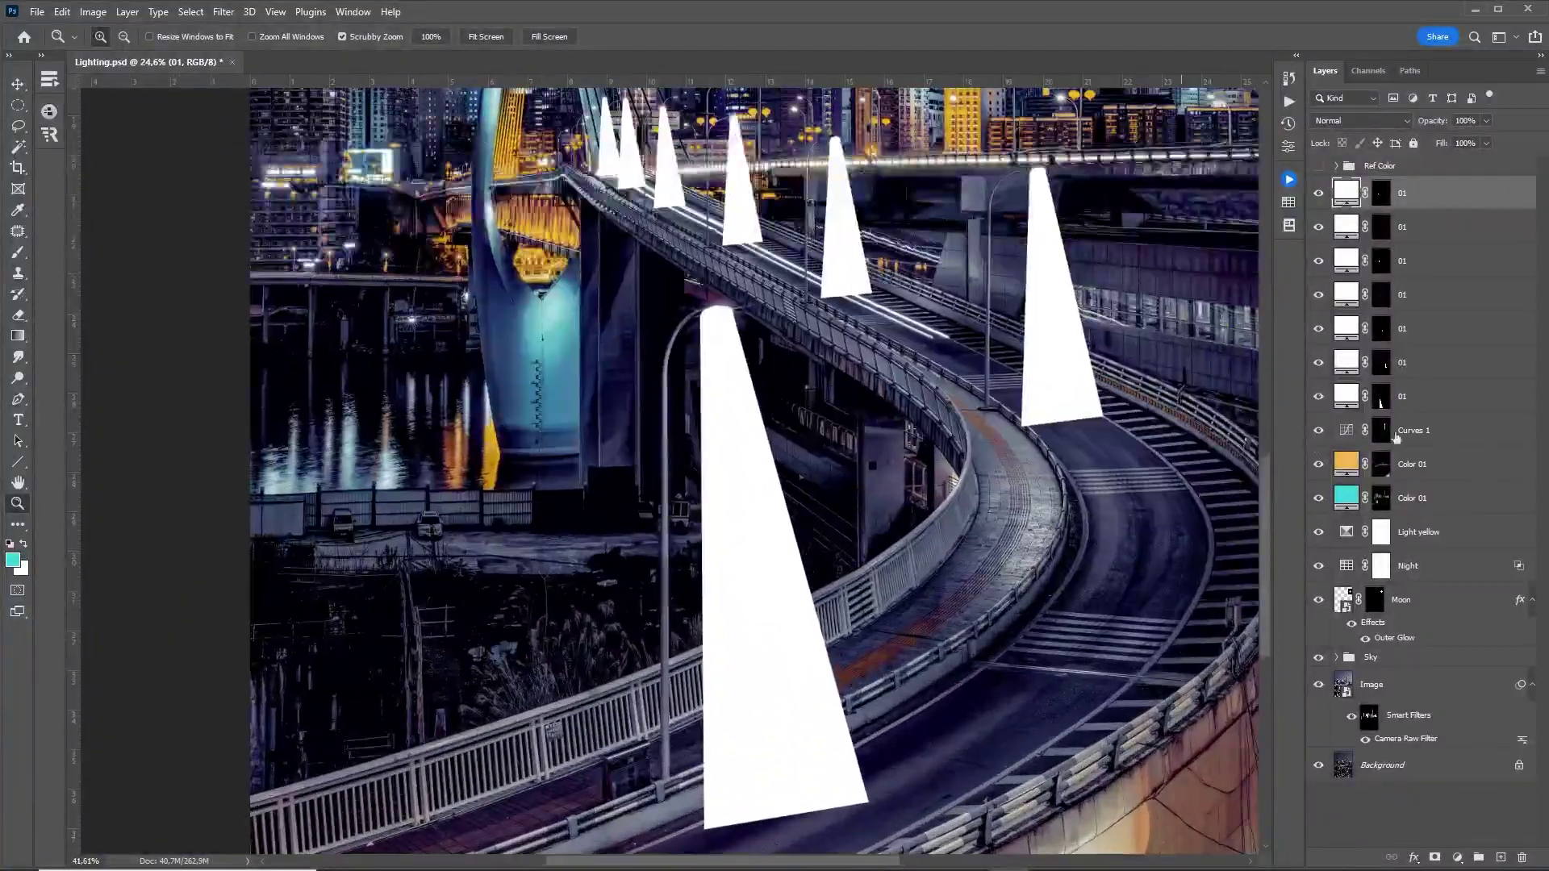
{"action": "left_click", "coordinate": [1382, 399]}
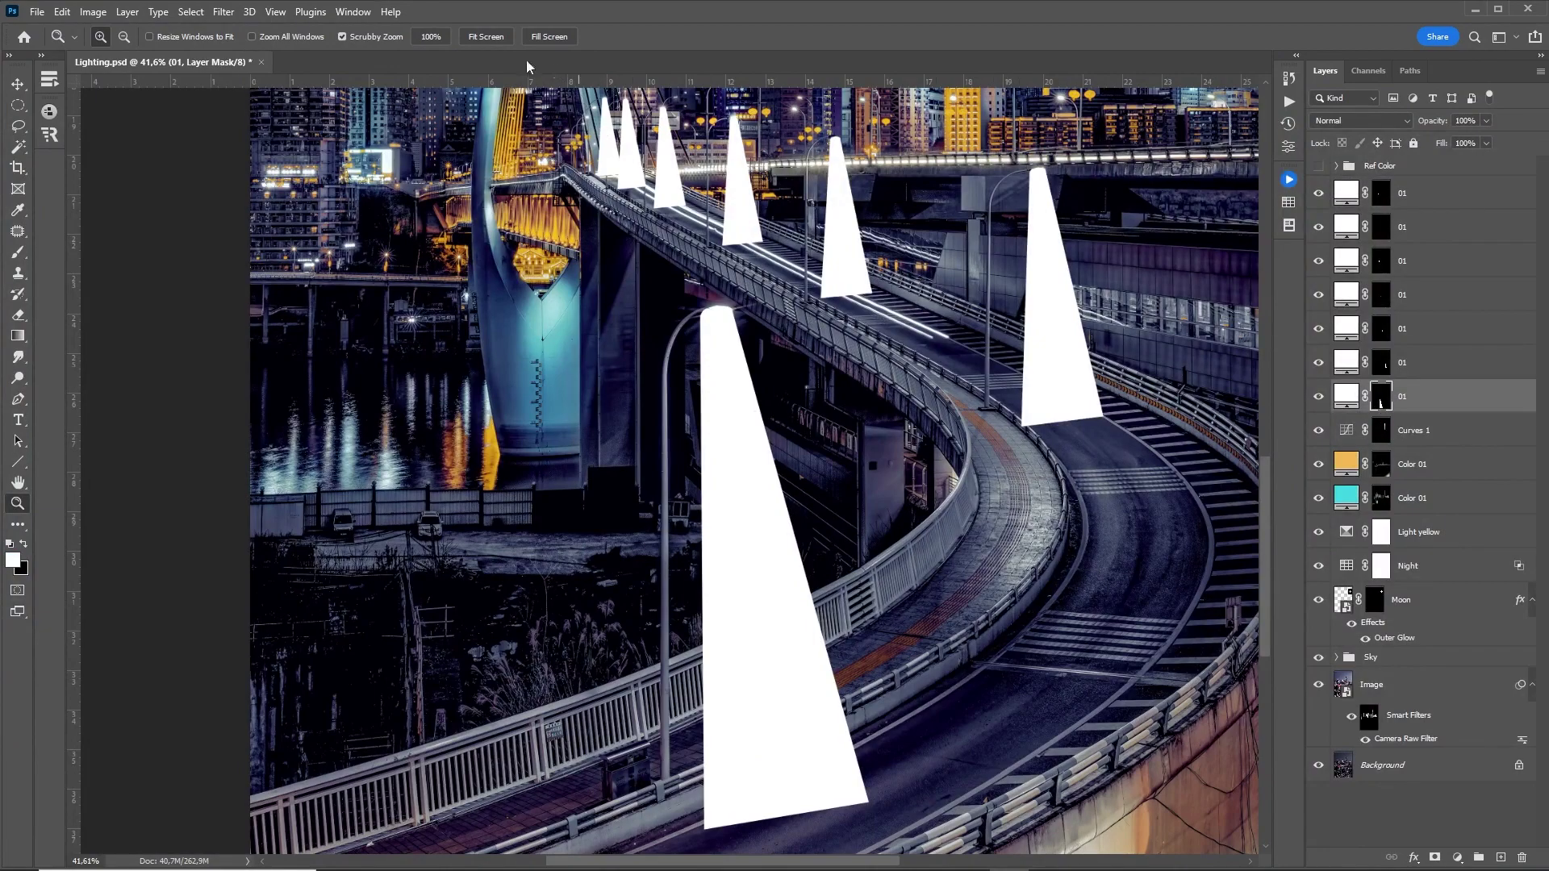
{"action": "left_click", "coordinate": [237, 14]}
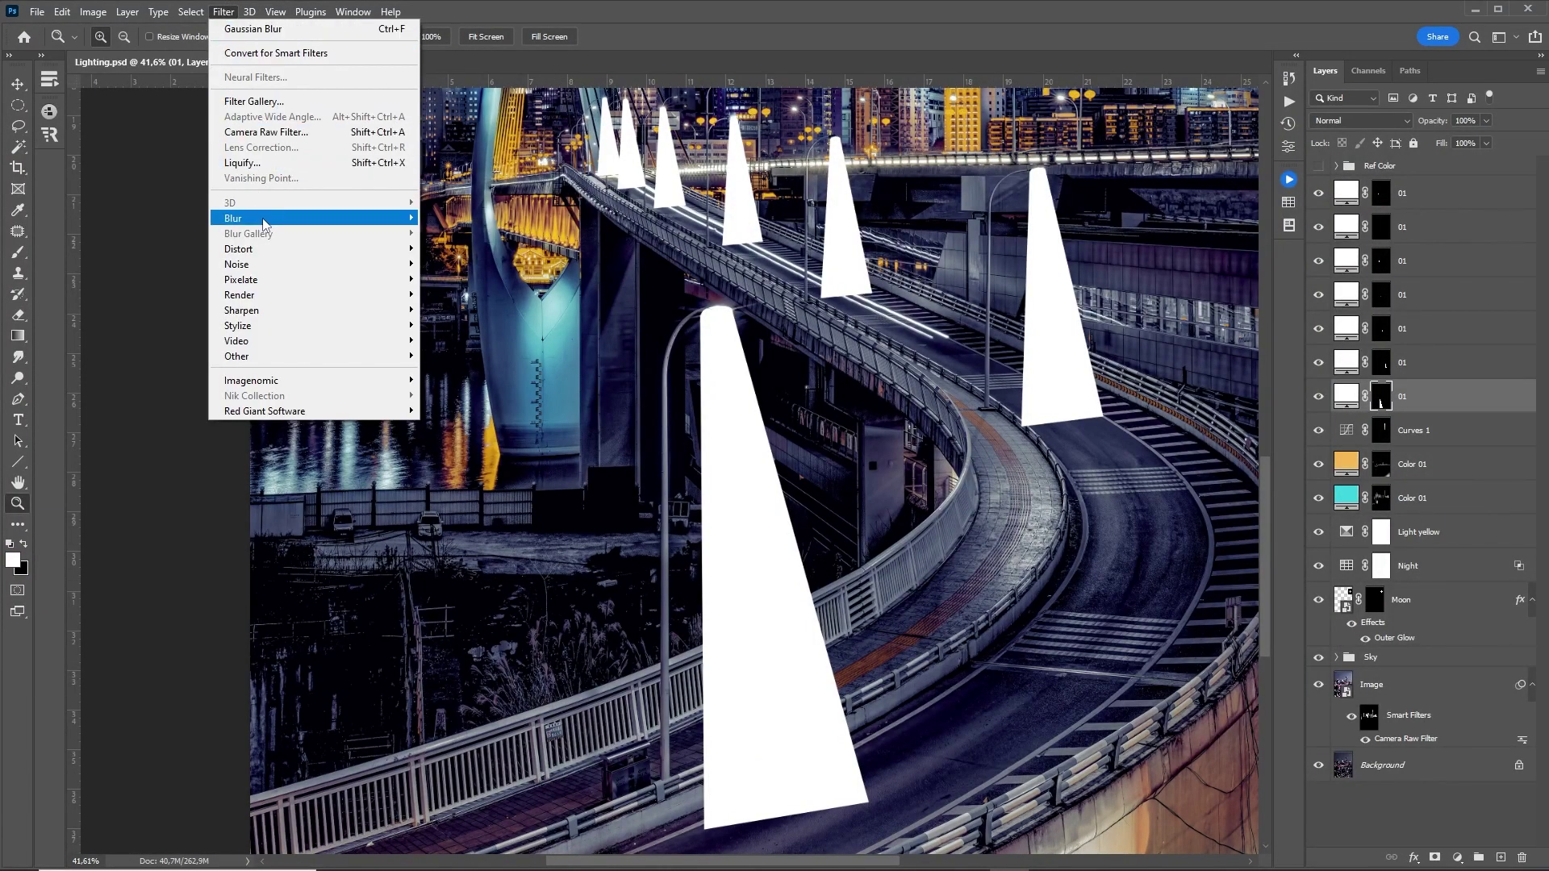
{"action": "mouse_move", "coordinate": [313, 218]}
{"action": "left_click", "coordinate": [464, 279]}
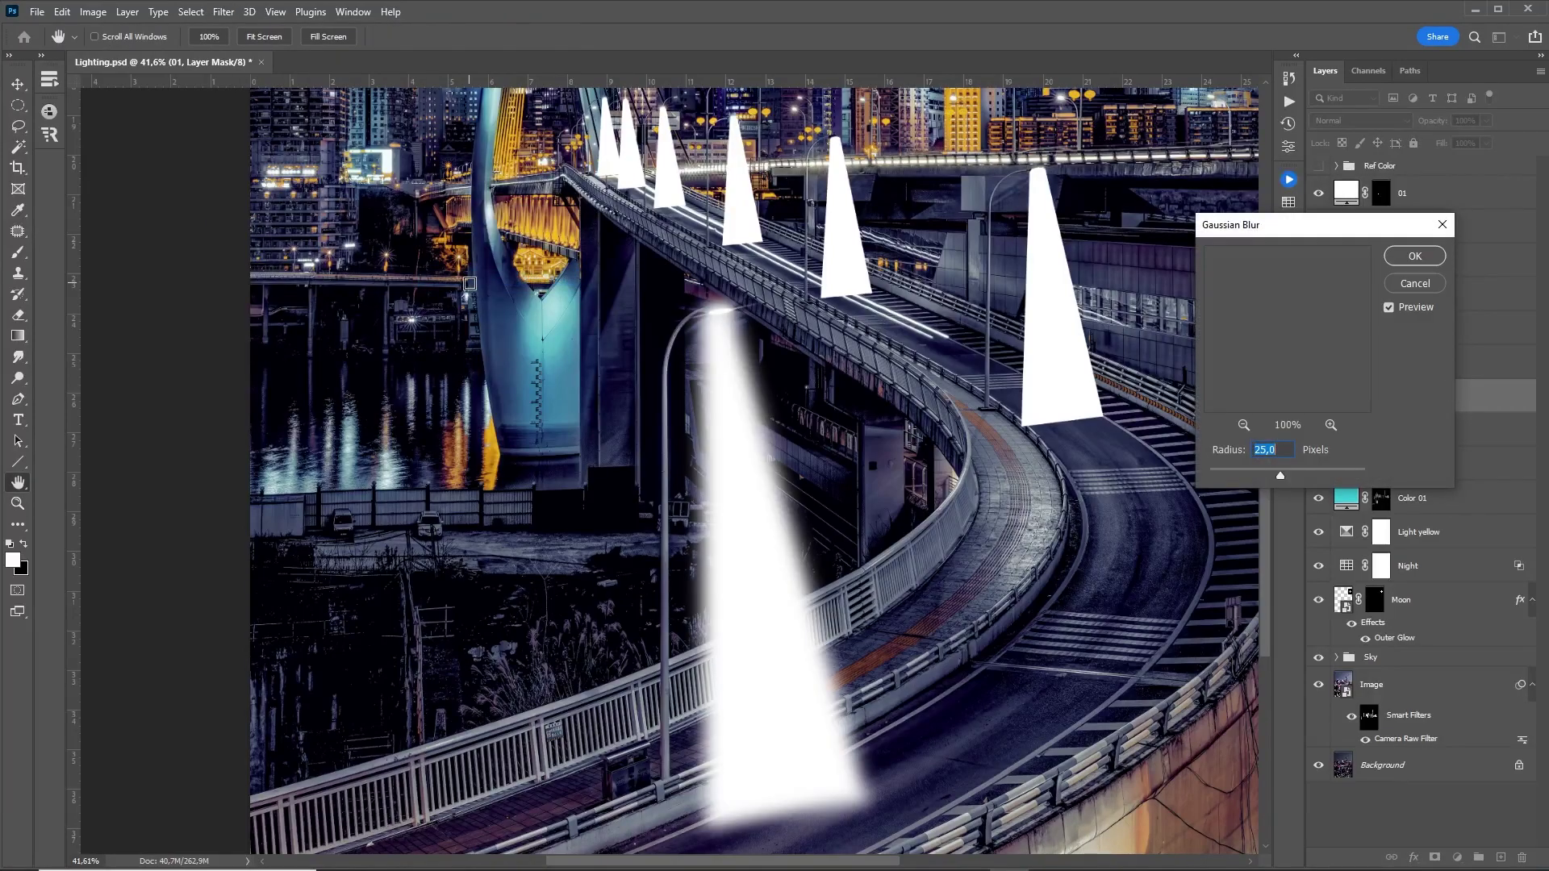
{"action": "type", "text": "50"}
{"action": "key", "text": "Return"}
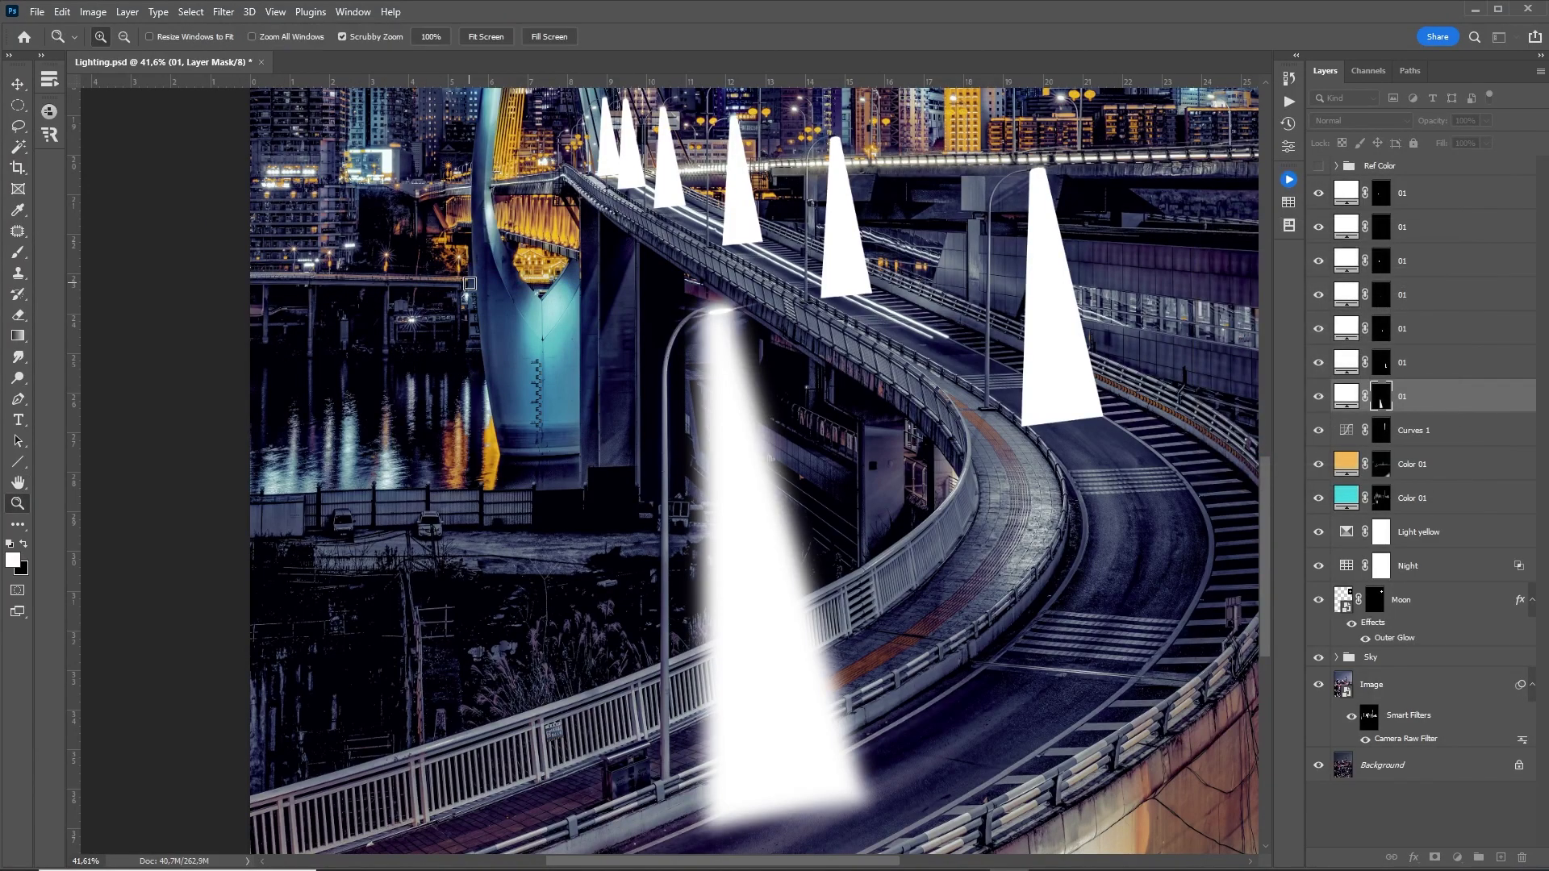
Step: Fade the nearest beam toward the road with a black-to-white gradient on its mask
{"action": "scroll", "coordinate": [804, 606], "scroll_direction": "down", "scroll_amount": 1}
{"action": "scroll", "coordinate": [774, 605], "scroll_direction": "down", "scroll_amount": 1}
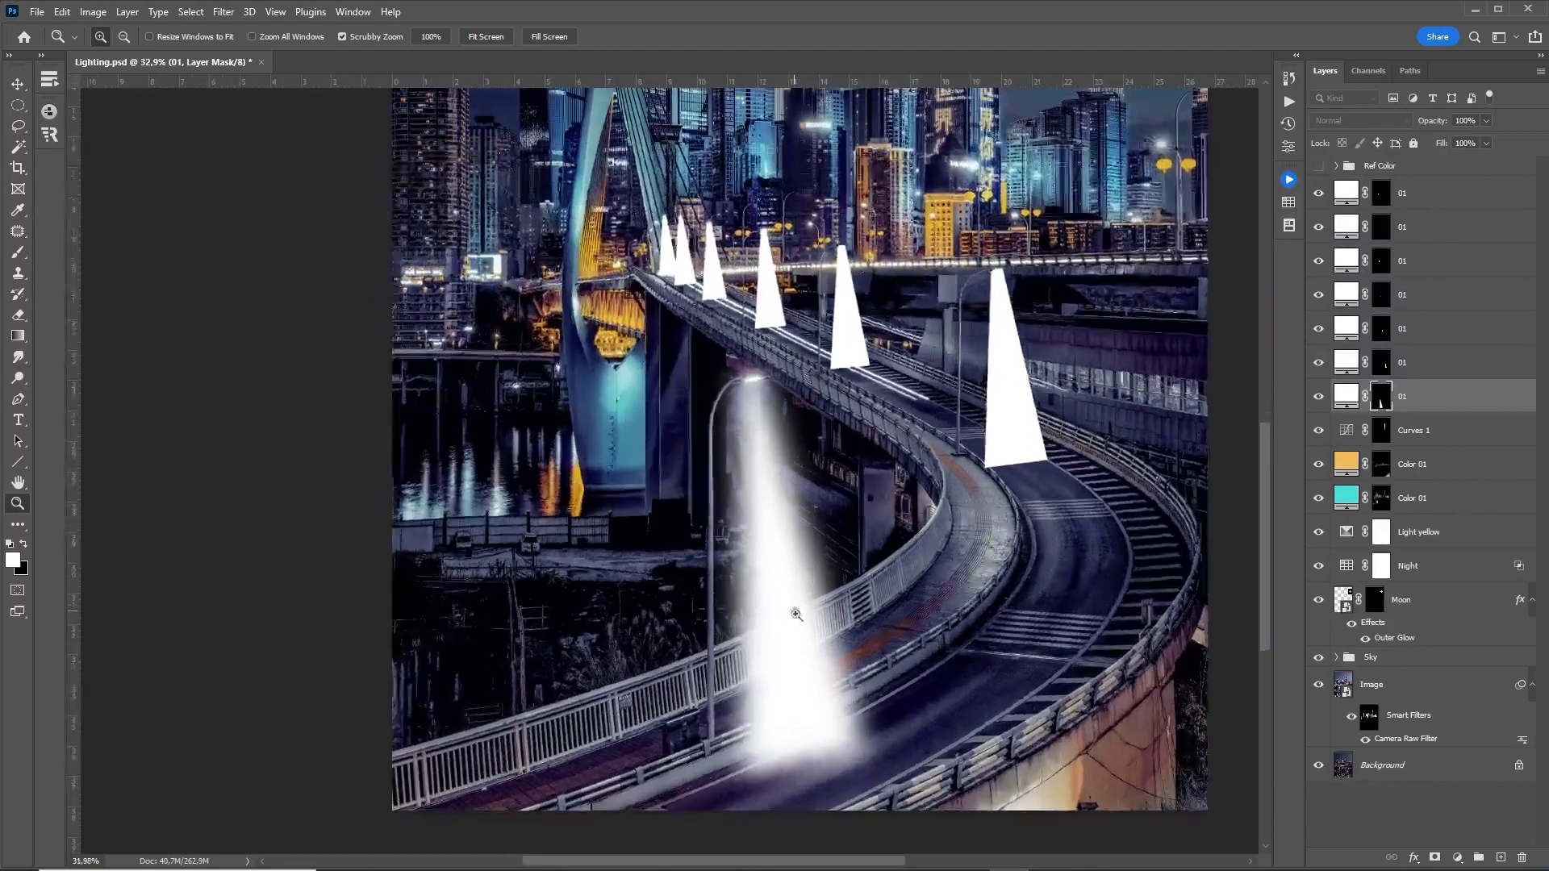
{"action": "key", "text": "g"}
{"action": "key", "text": "x"}
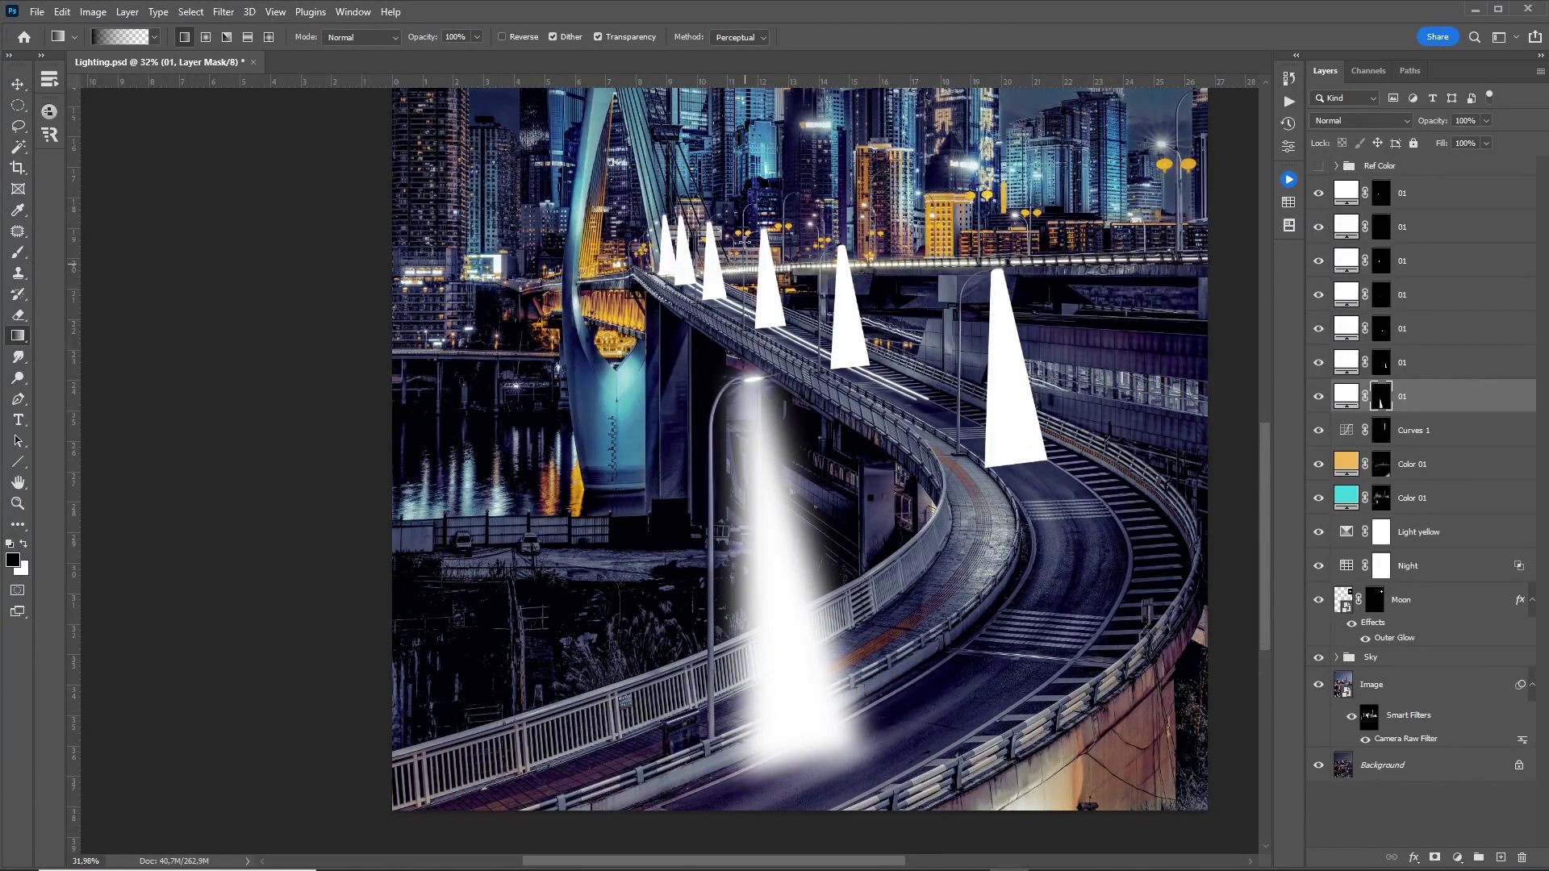
{"action": "left_click_drag", "start_coordinate": [798, 674], "coordinate": [819, 587]}
{"action": "key", "text": "z"}
{"action": "left_click_drag", "start_coordinate": [899, 720], "coordinate": [891, 721]}
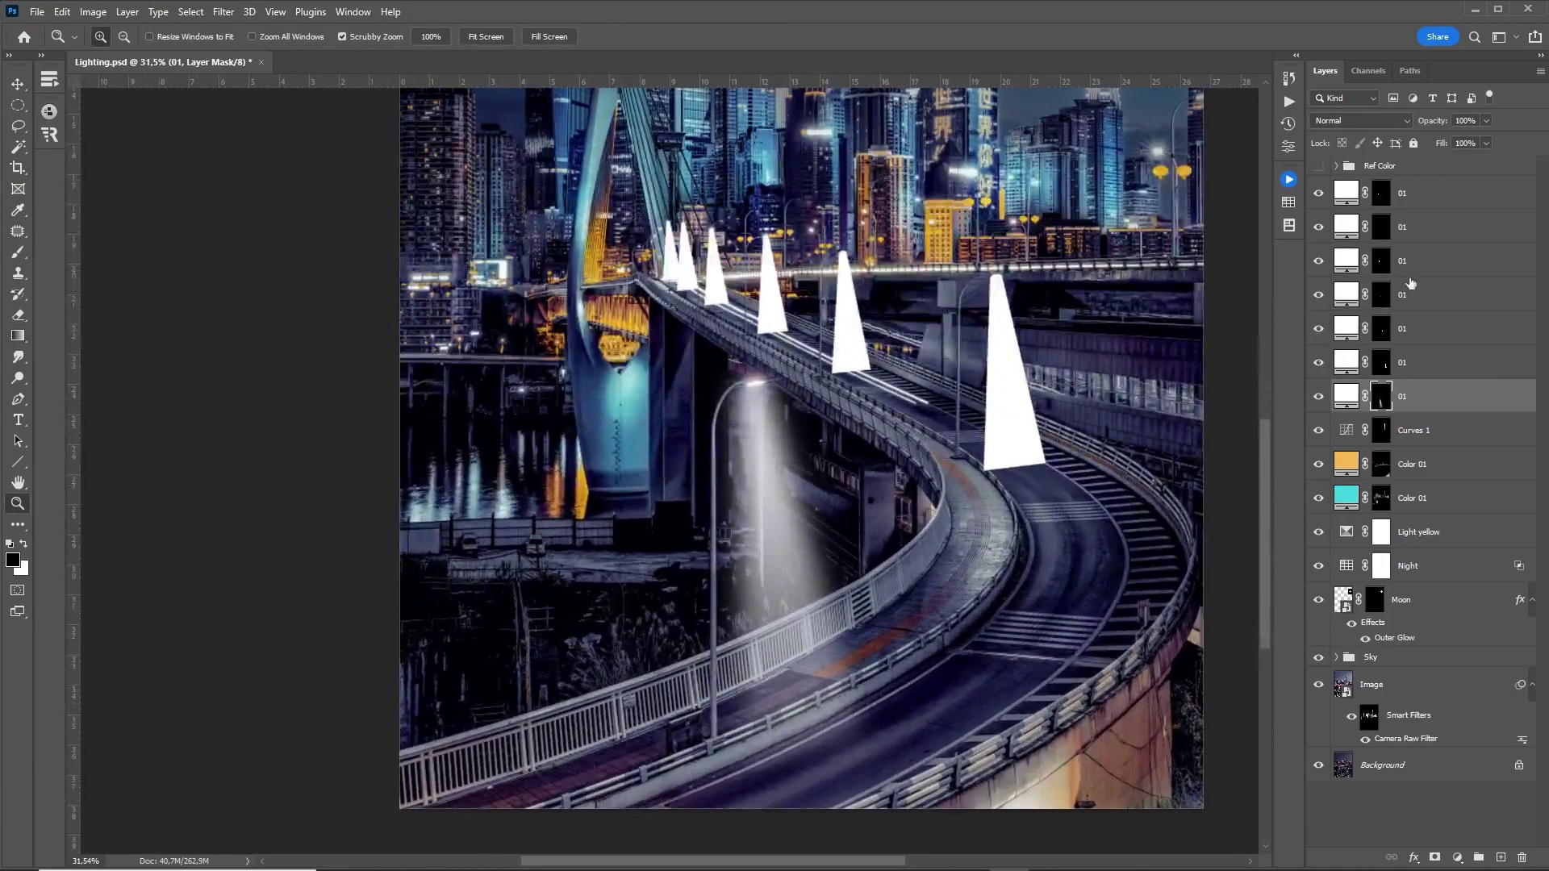
{"action": "left_click", "coordinate": [1382, 365]}
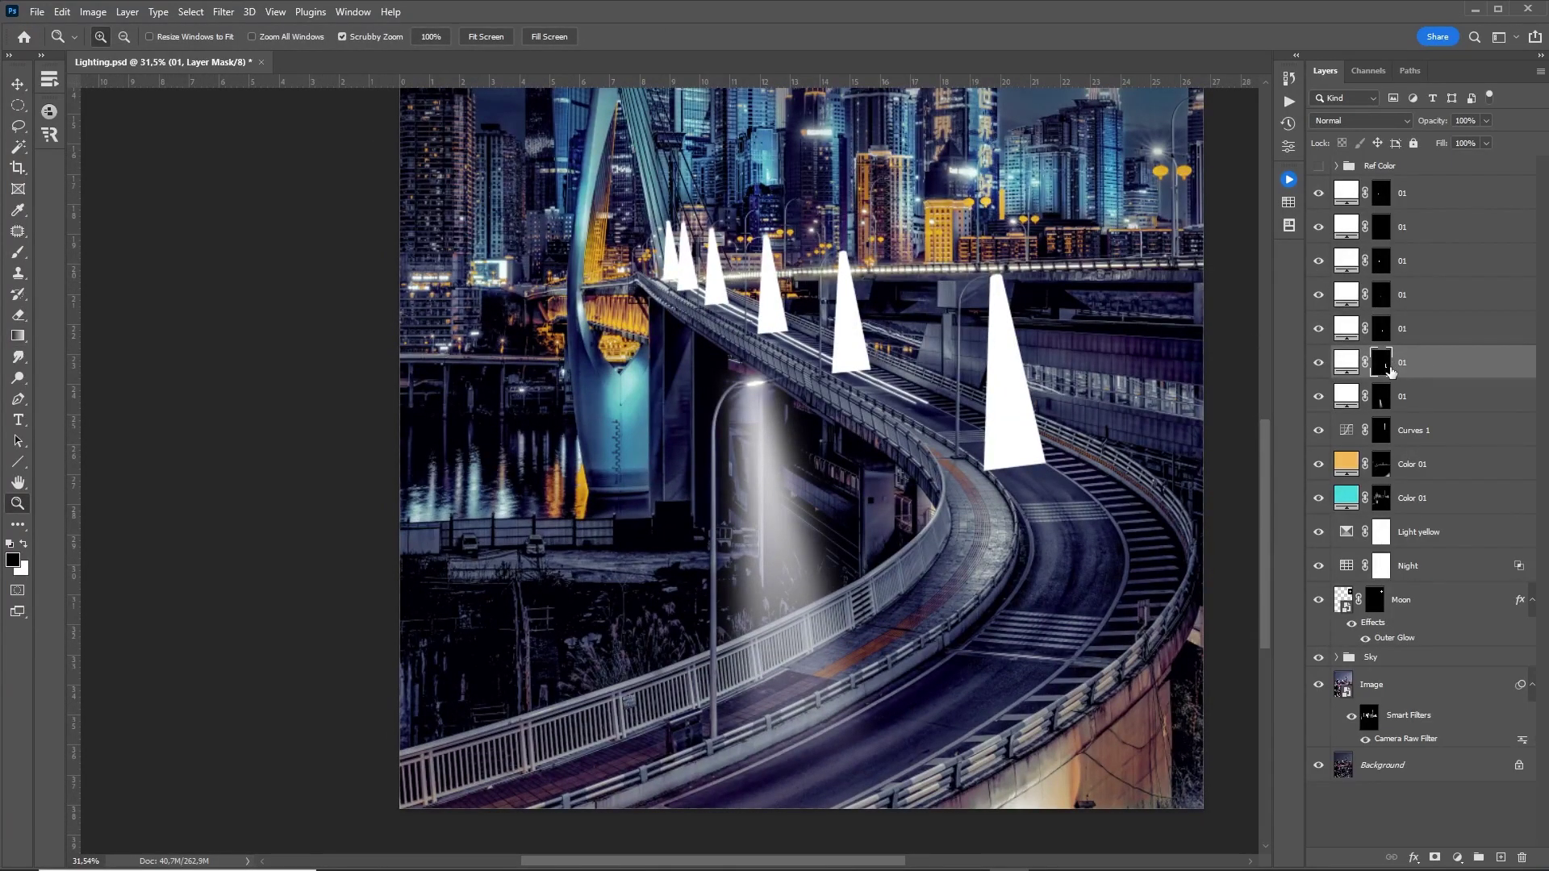
Step: Blur the next beam's mask by 30 px and fade it with a gradient
{"action": "left_click", "coordinate": [222, 13]}
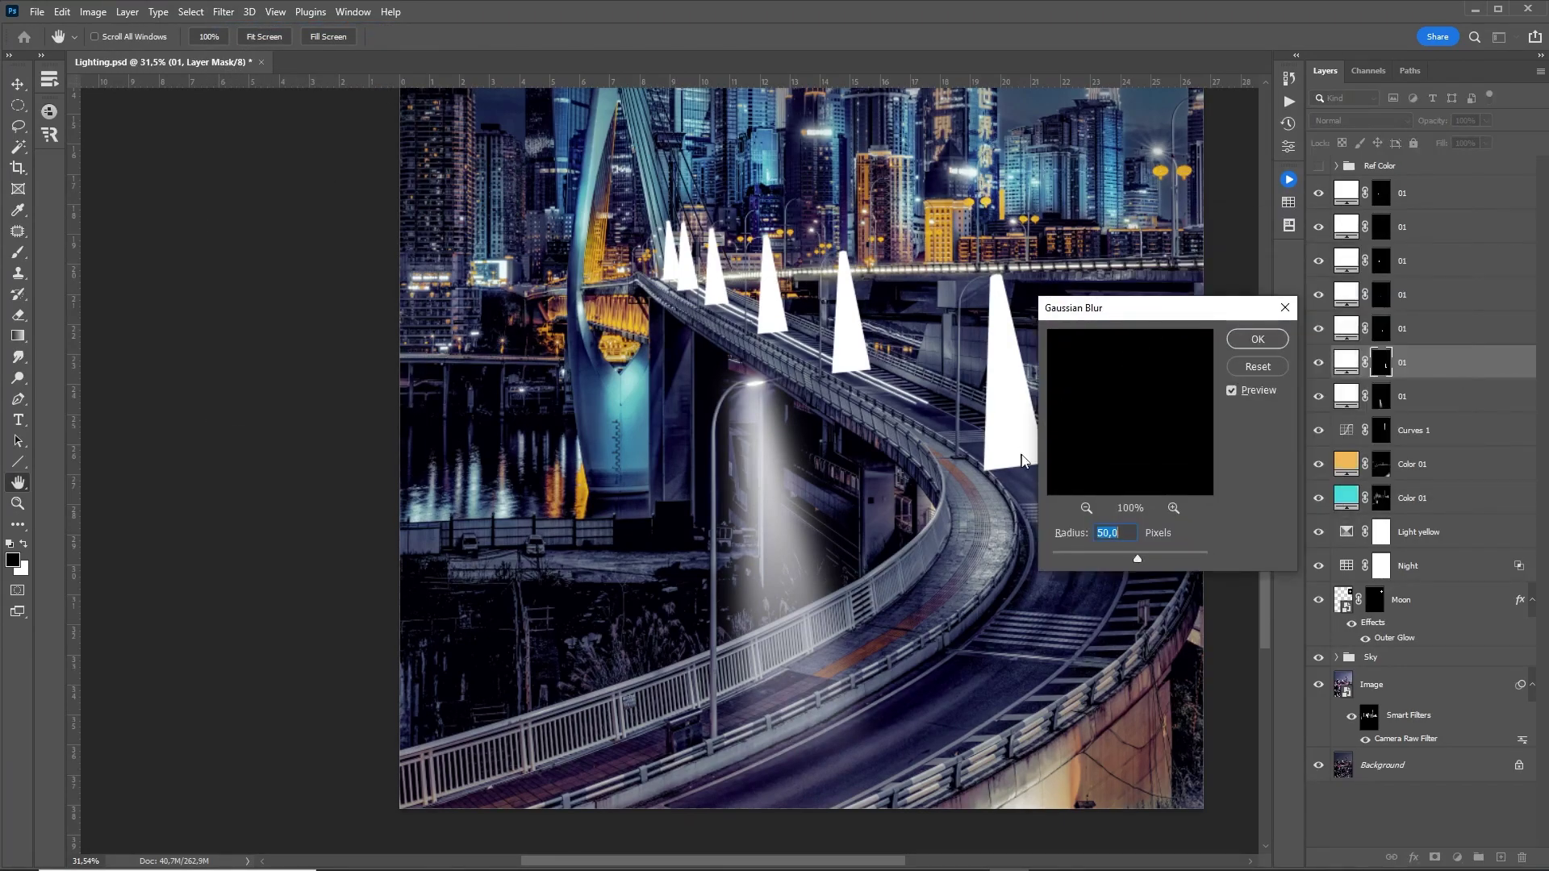
{"action": "left_click_drag", "start_coordinate": [1194, 319], "coordinate": [823, 385]}
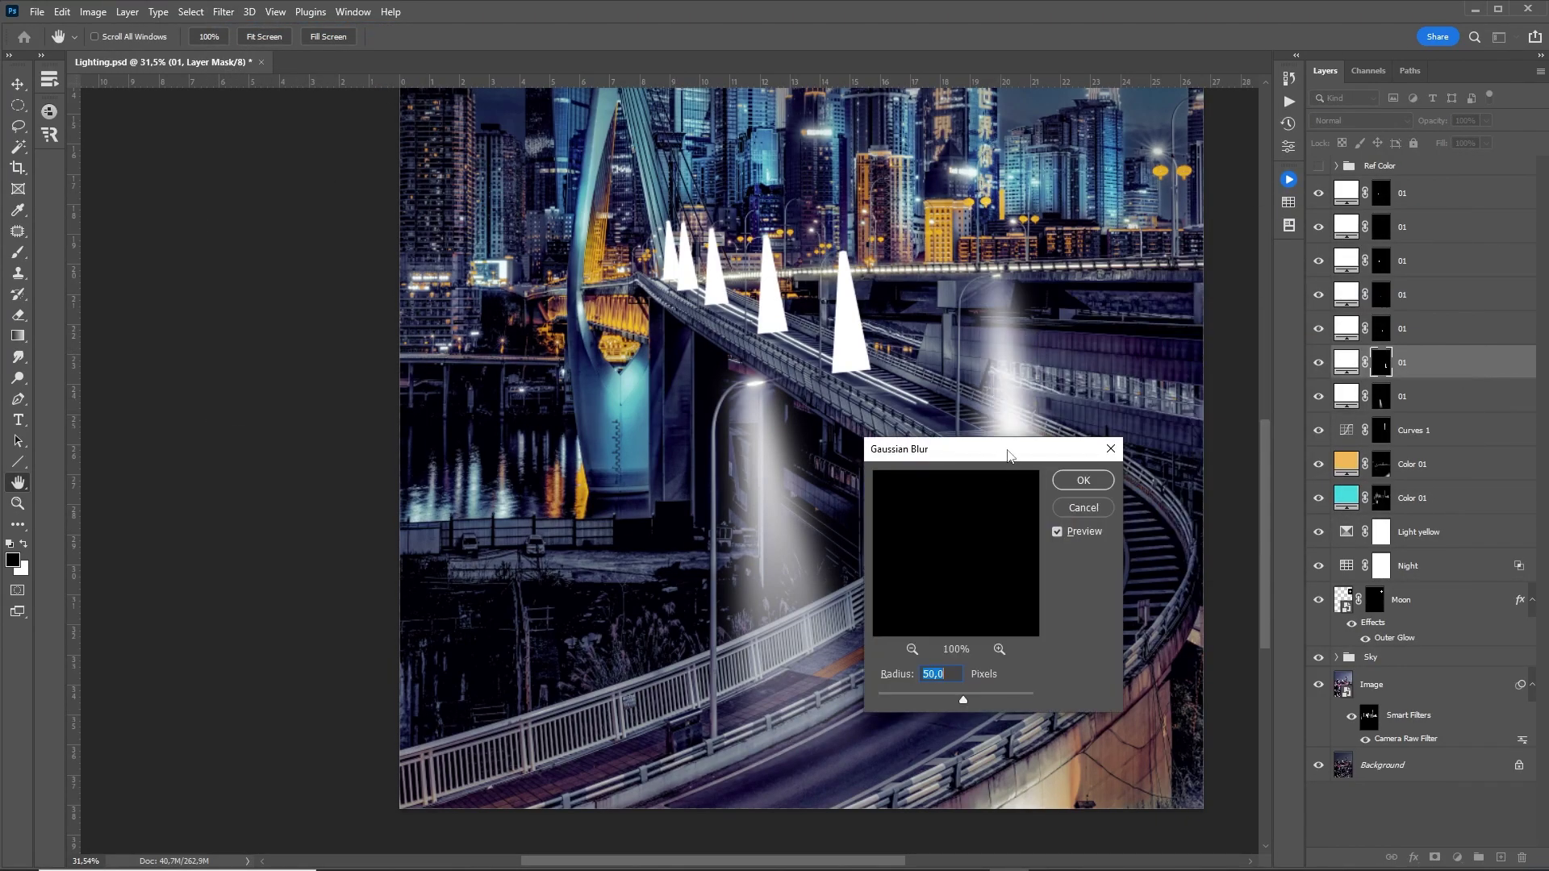
{"action": "type", "text": "30"}
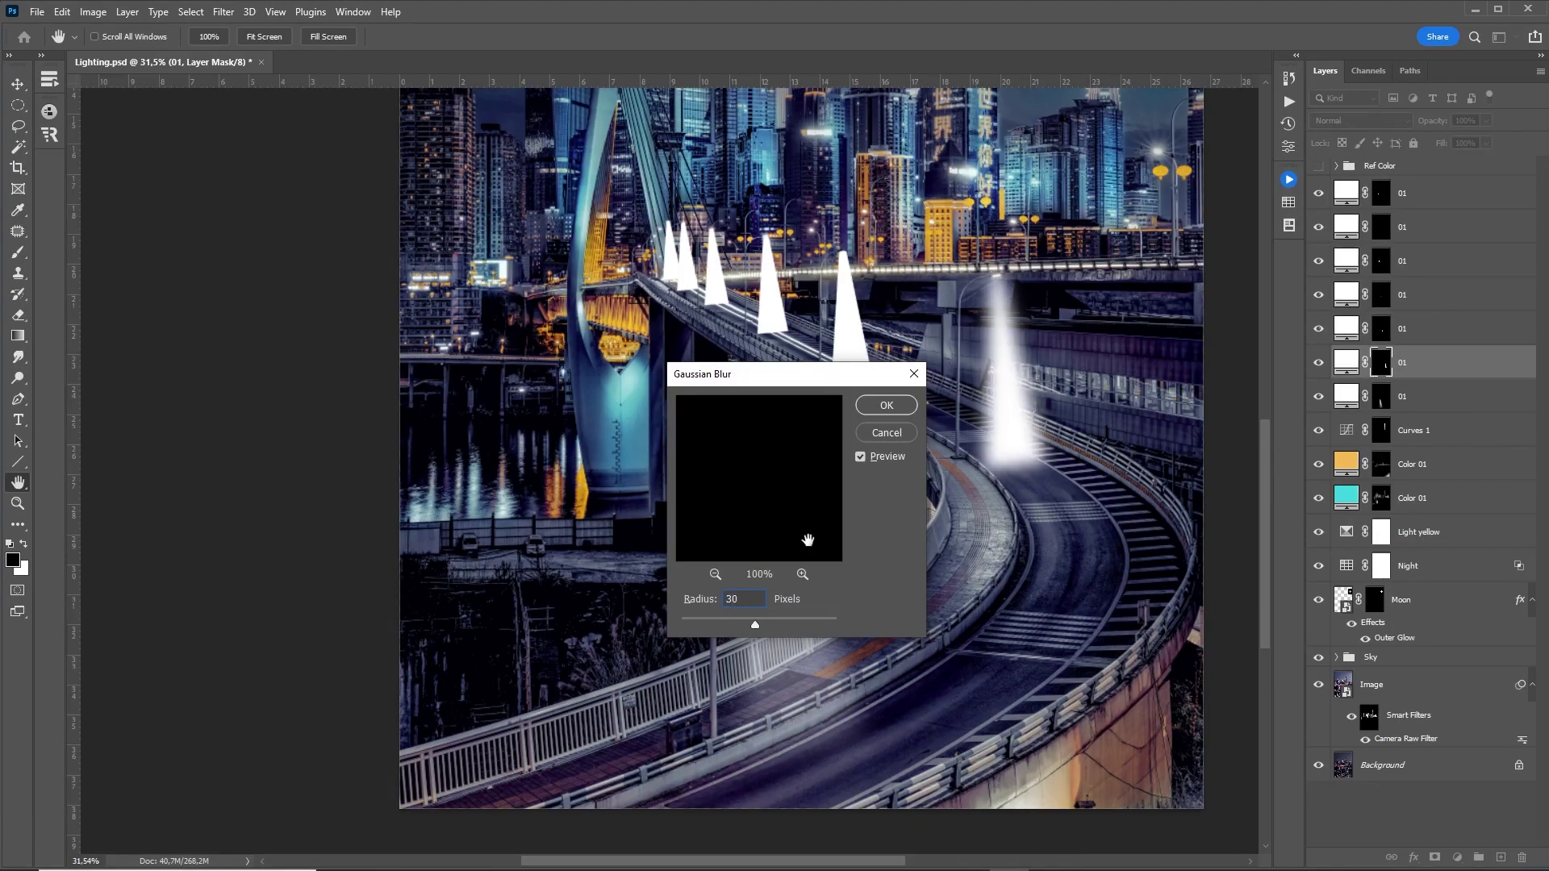
{"action": "left_click", "coordinate": [886, 407]}
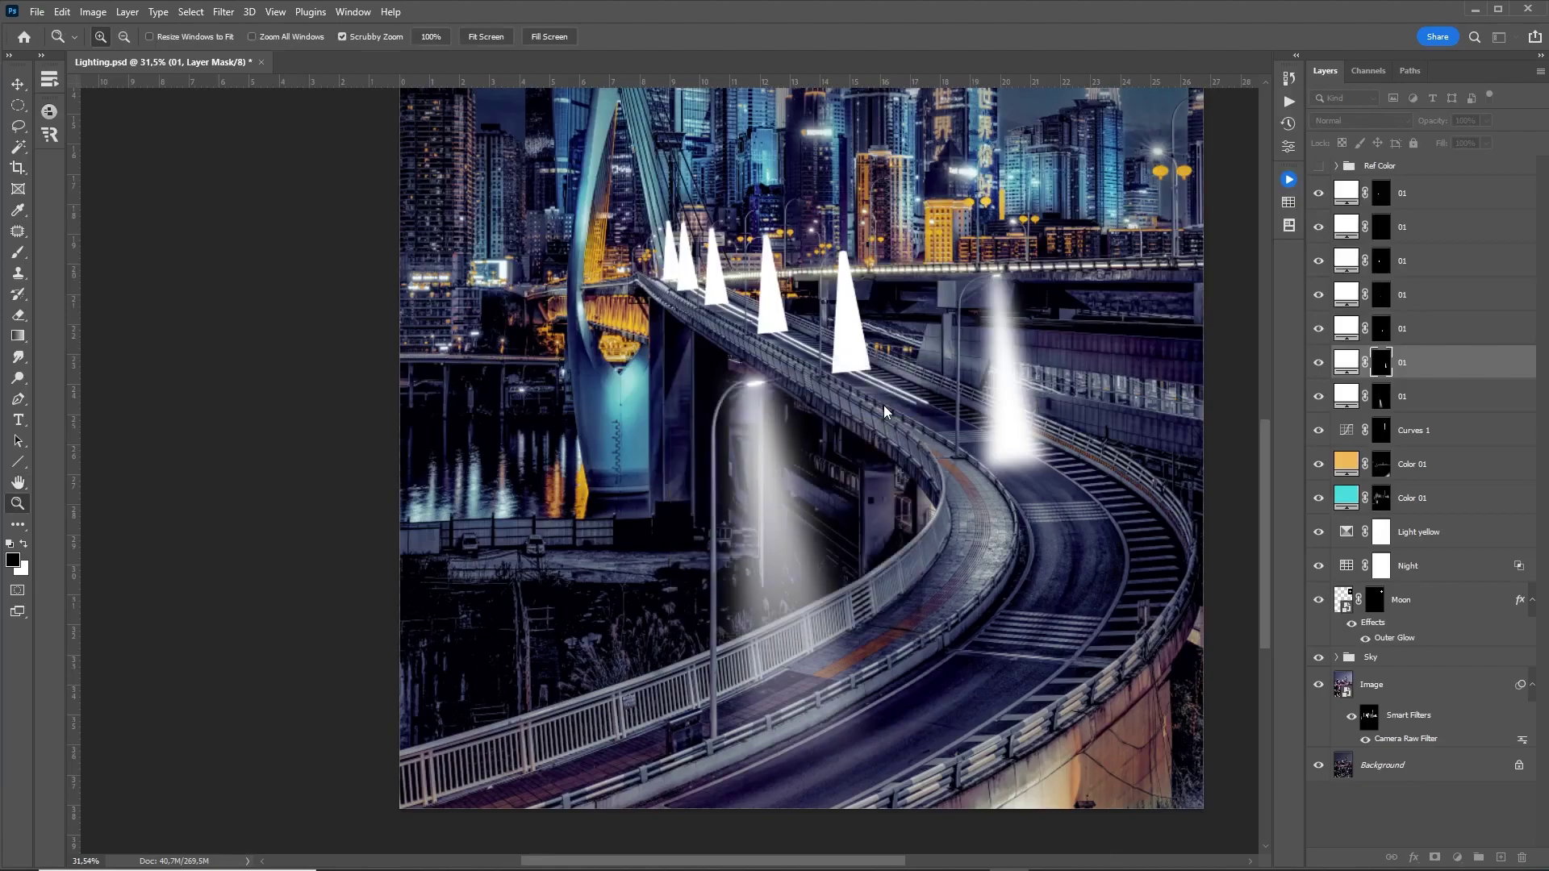
{"action": "key", "text": "g"}
{"action": "mouse_move", "coordinate": [1025, 507]}
{"action": "left_mouse_down"}
{"action": "mouse_move", "coordinate": [972, 184]}
{"action": "mouse_move", "coordinate": [981, 153]}
{"action": "left_mouse_up"}
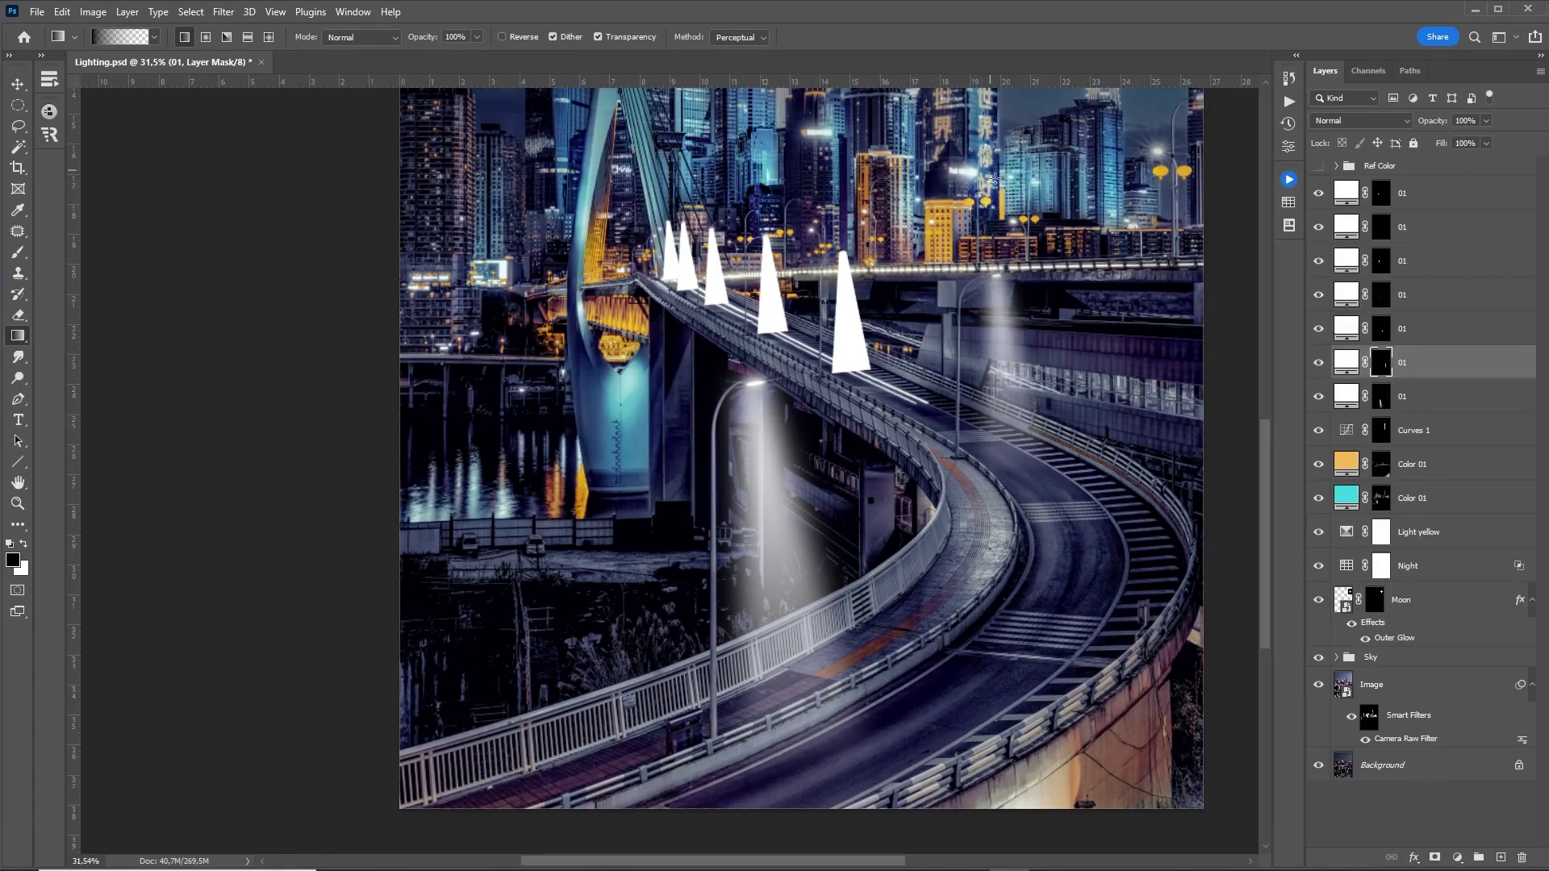
Step: Reapply the blur and gradient fade to the remaining 01 beam masks up the stack
{"action": "key", "text": "alt+bracketright"}
{"action": "left_click", "coordinate": [223, 14]}
{"action": "left_click", "coordinate": [242, 29], "text": "alt"}
{"action": "key", "text": "Return"}
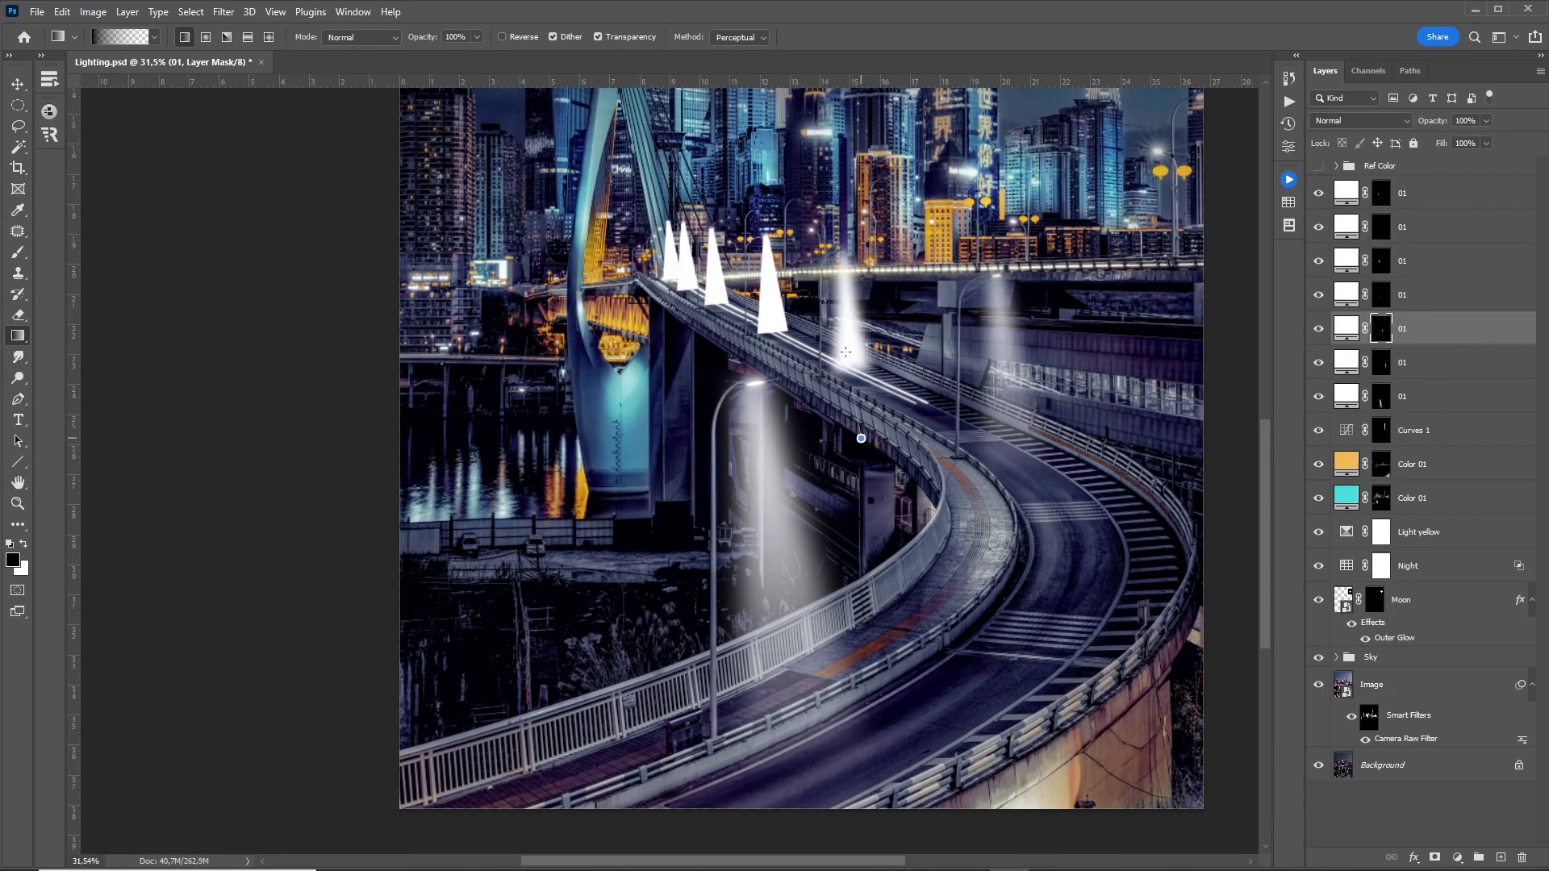
{"action": "key", "text": "Return"}
{"action": "key", "text": "ctrl+0"}
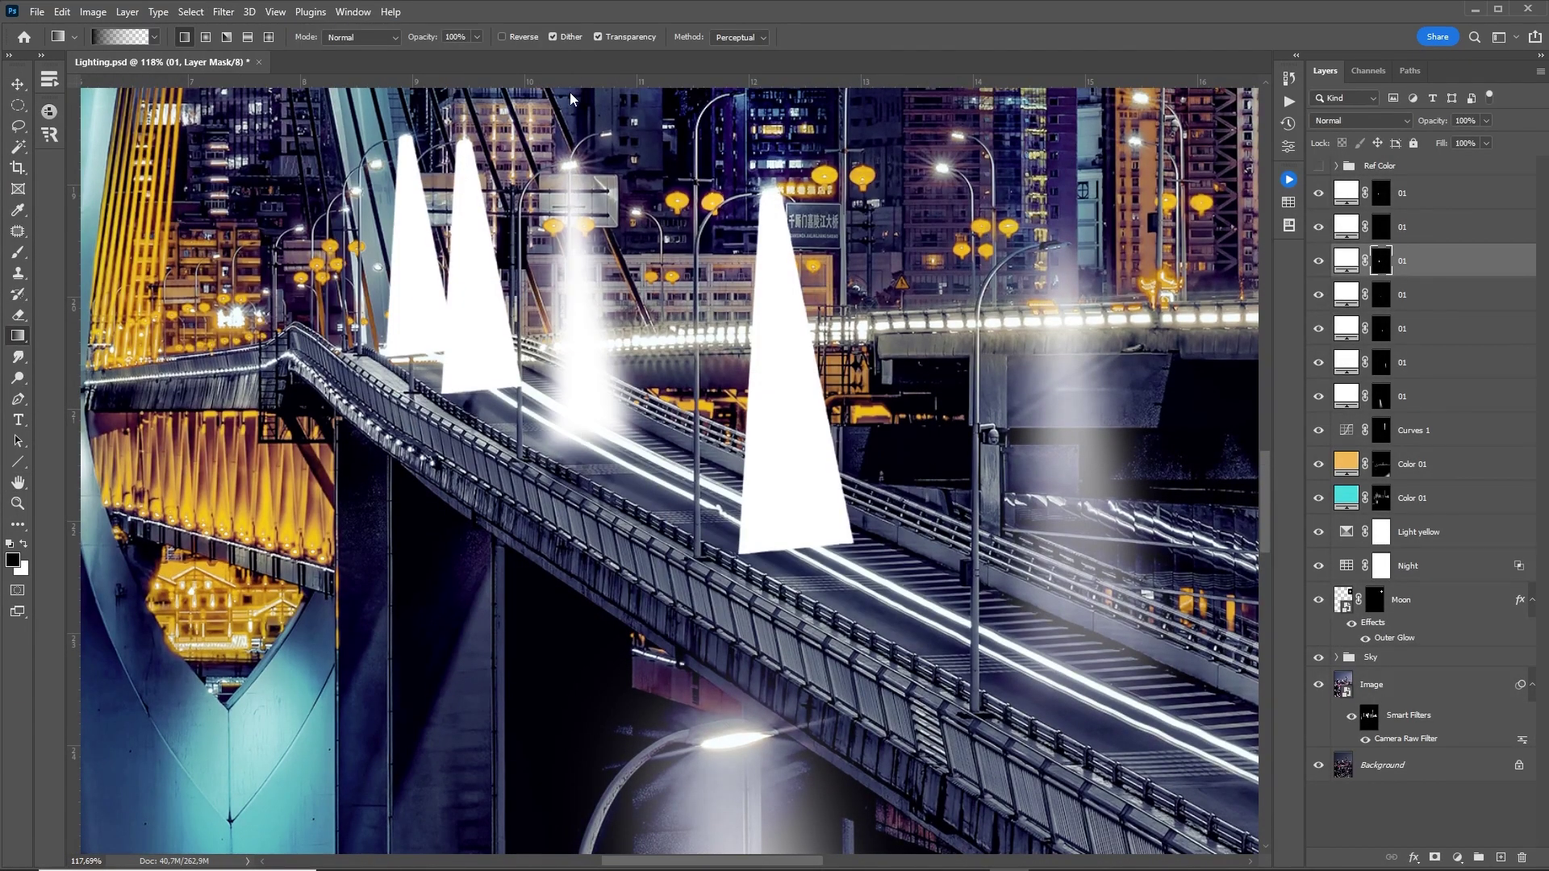
{"action": "key", "text": "ctrl+alt+f"}
{"action": "key", "text": "alt+bracketright"}
{"action": "left_click", "coordinate": [223, 11]}
{"action": "left_click", "coordinate": [242, 29]}
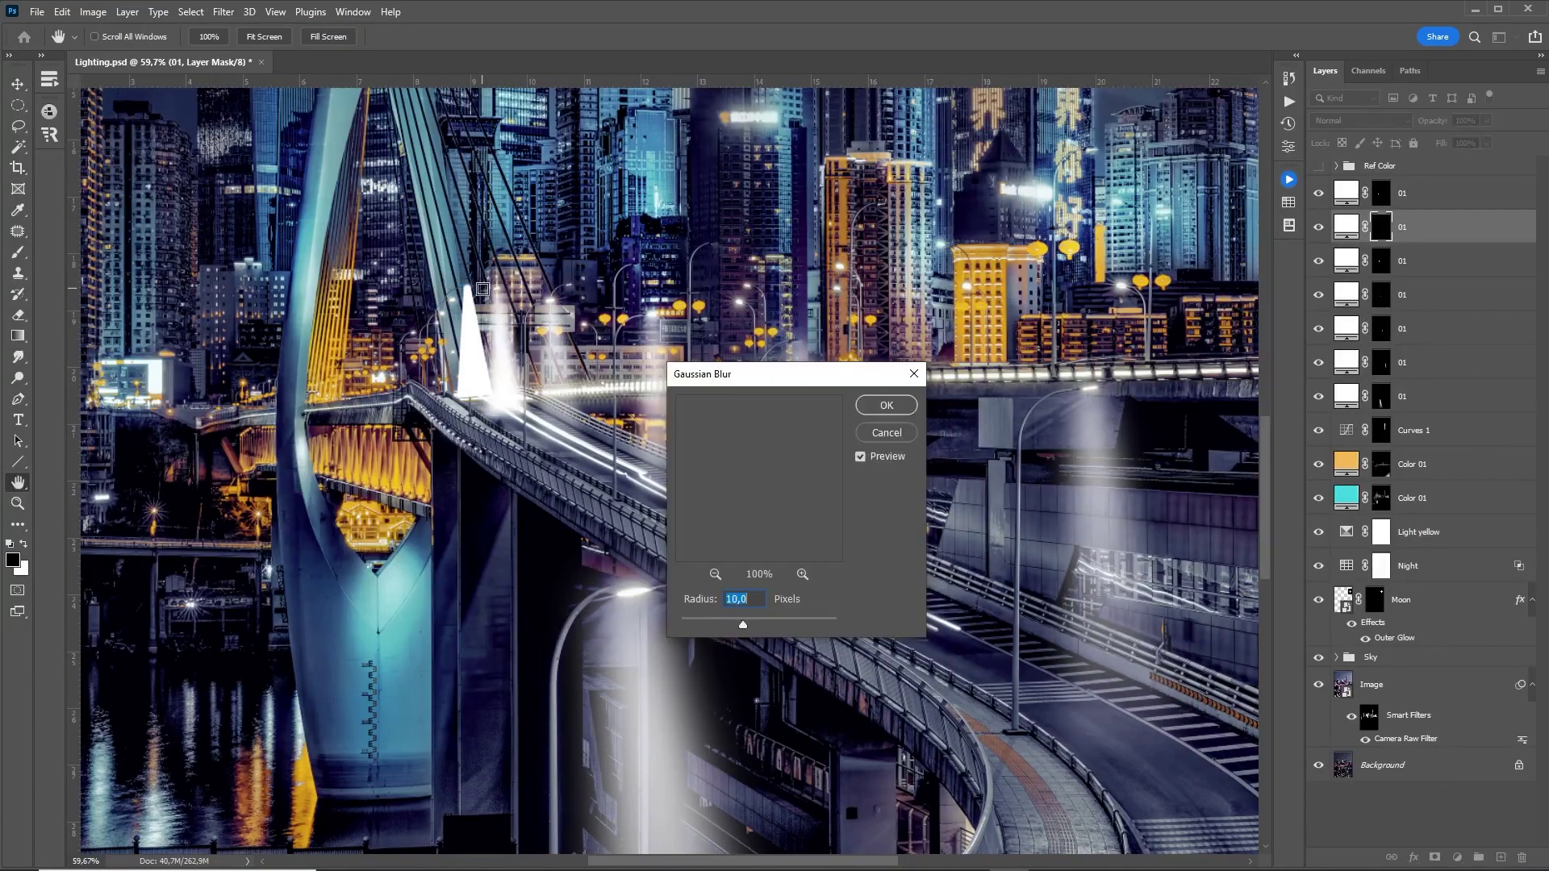
{"action": "key", "text": "Return"}
{"action": "key", "text": "g"}
{"action": "key", "text": "alt+bracketright"}
{"action": "key", "text": "z"}
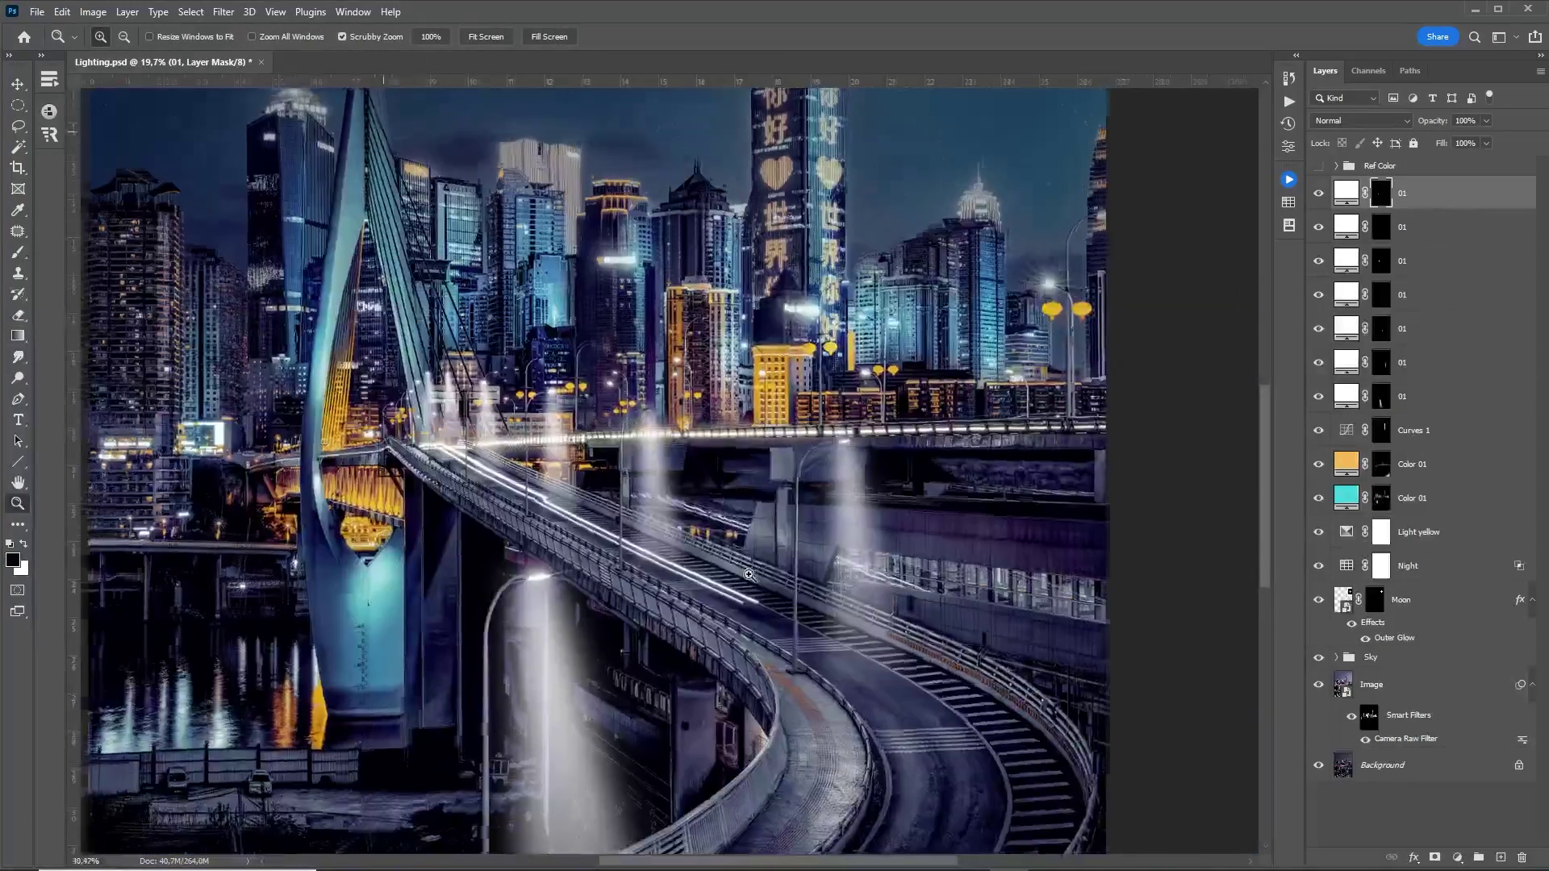
{"action": "mouse_move", "coordinate": [726, 581]}
{"action": "left_mouse_down"}
{"action": "mouse_move", "coordinate": [705, 581]}
{"action": "mouse_move", "coordinate": [766, 581]}
{"action": "left_mouse_up"}
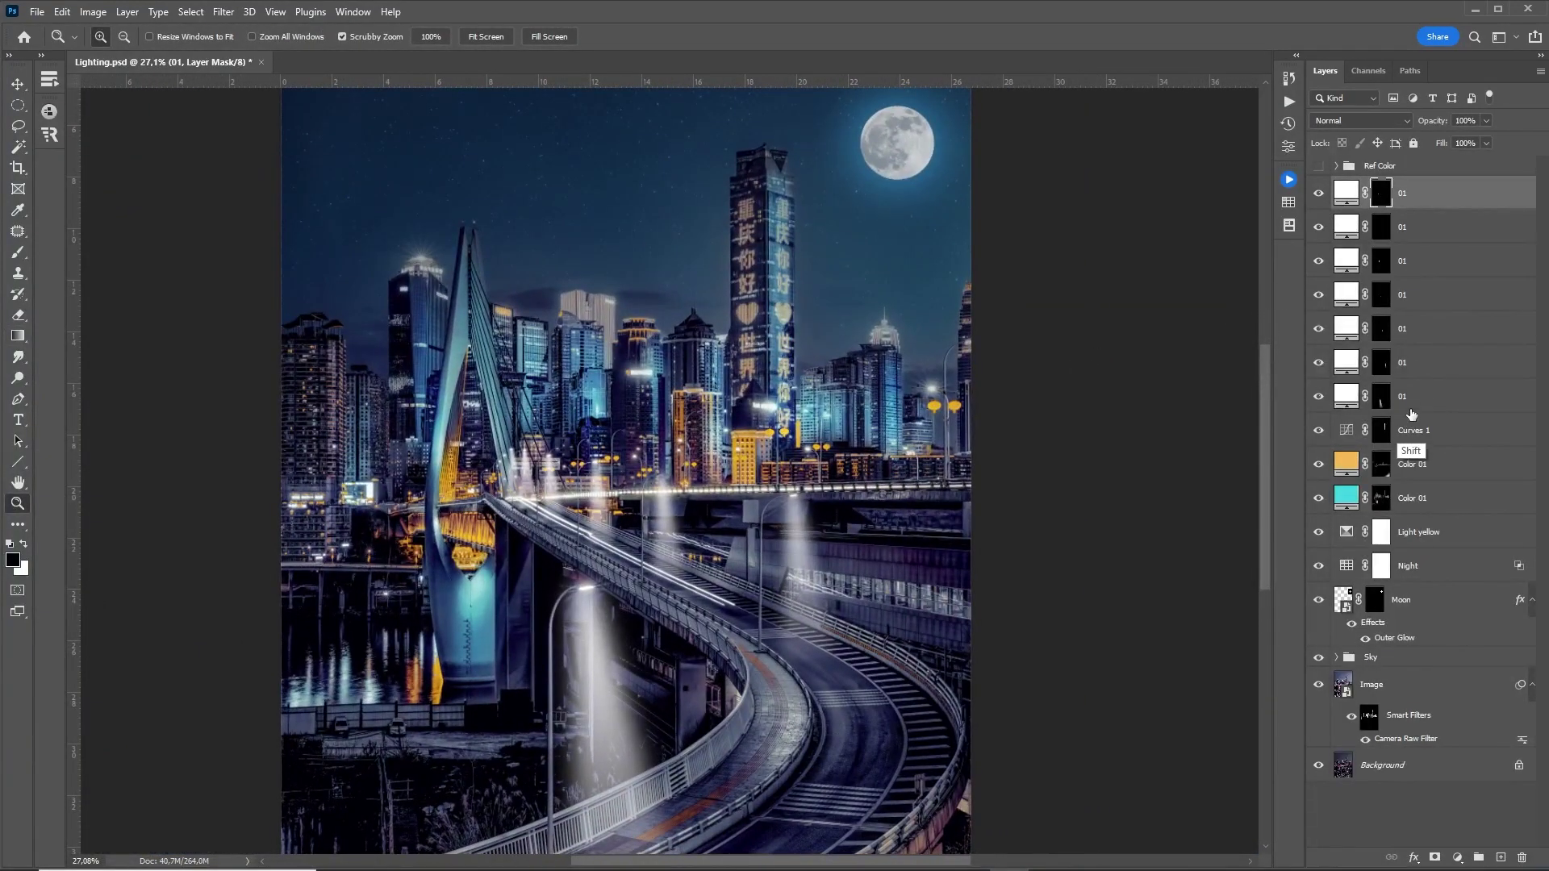
Step: Group the seven lamp beam layers into a group named Light
{"action": "left_click", "coordinate": [1410, 403], "text": "shift"}
{"action": "key", "text": "ctrl+g"}
{"action": "type", "text": "Light"}
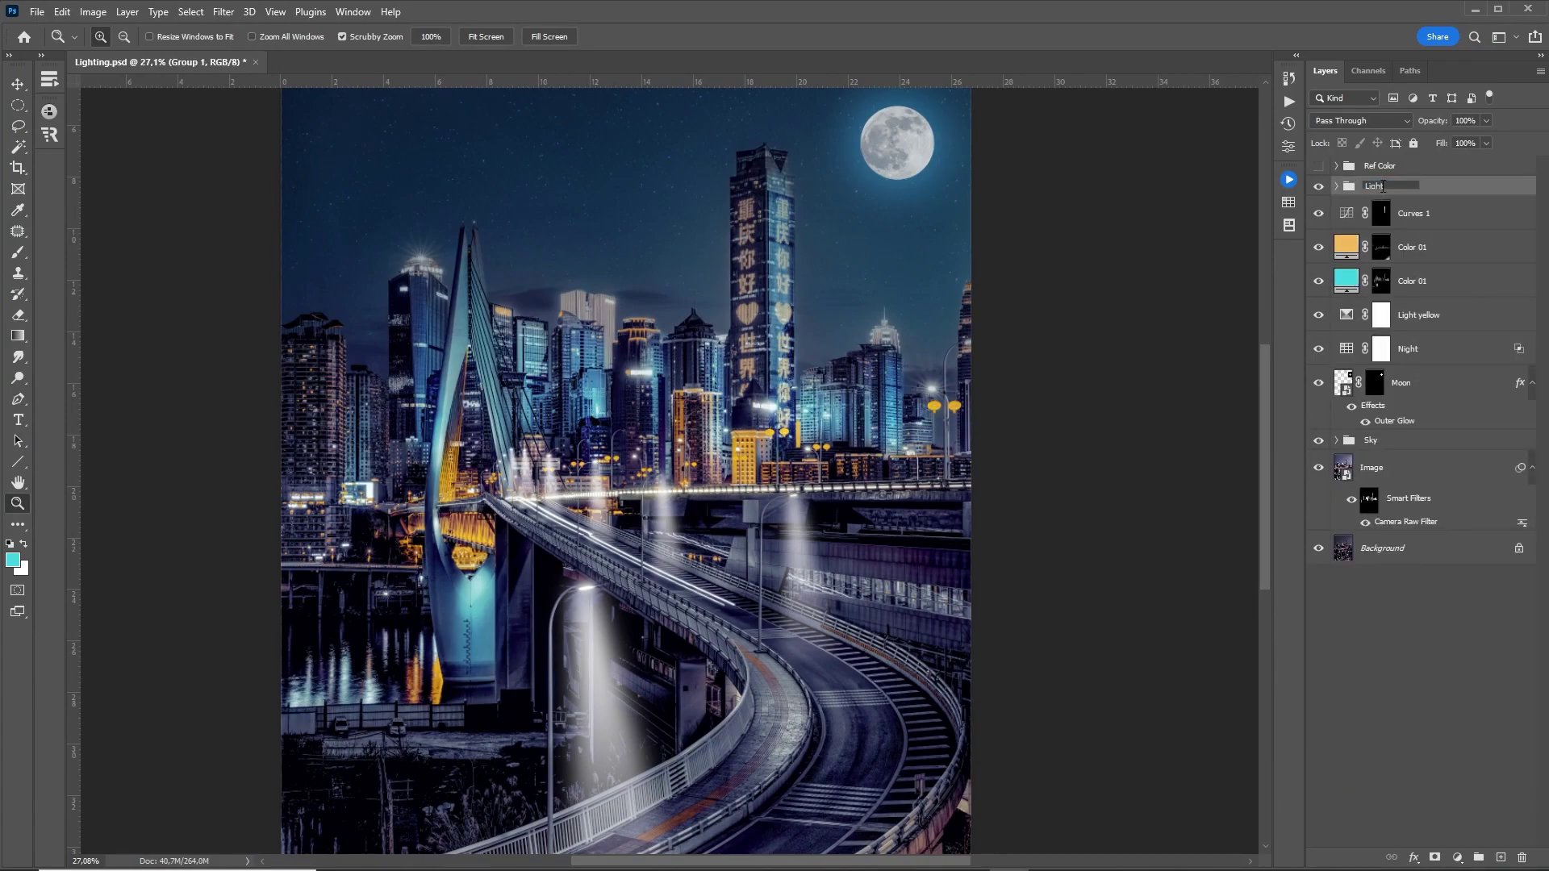
{"action": "key", "text": "Return"}
Step: Dim the Light group, trying 50%, 70% and 65% before settling on 60% opacity
{"action": "key", "text": "5"}
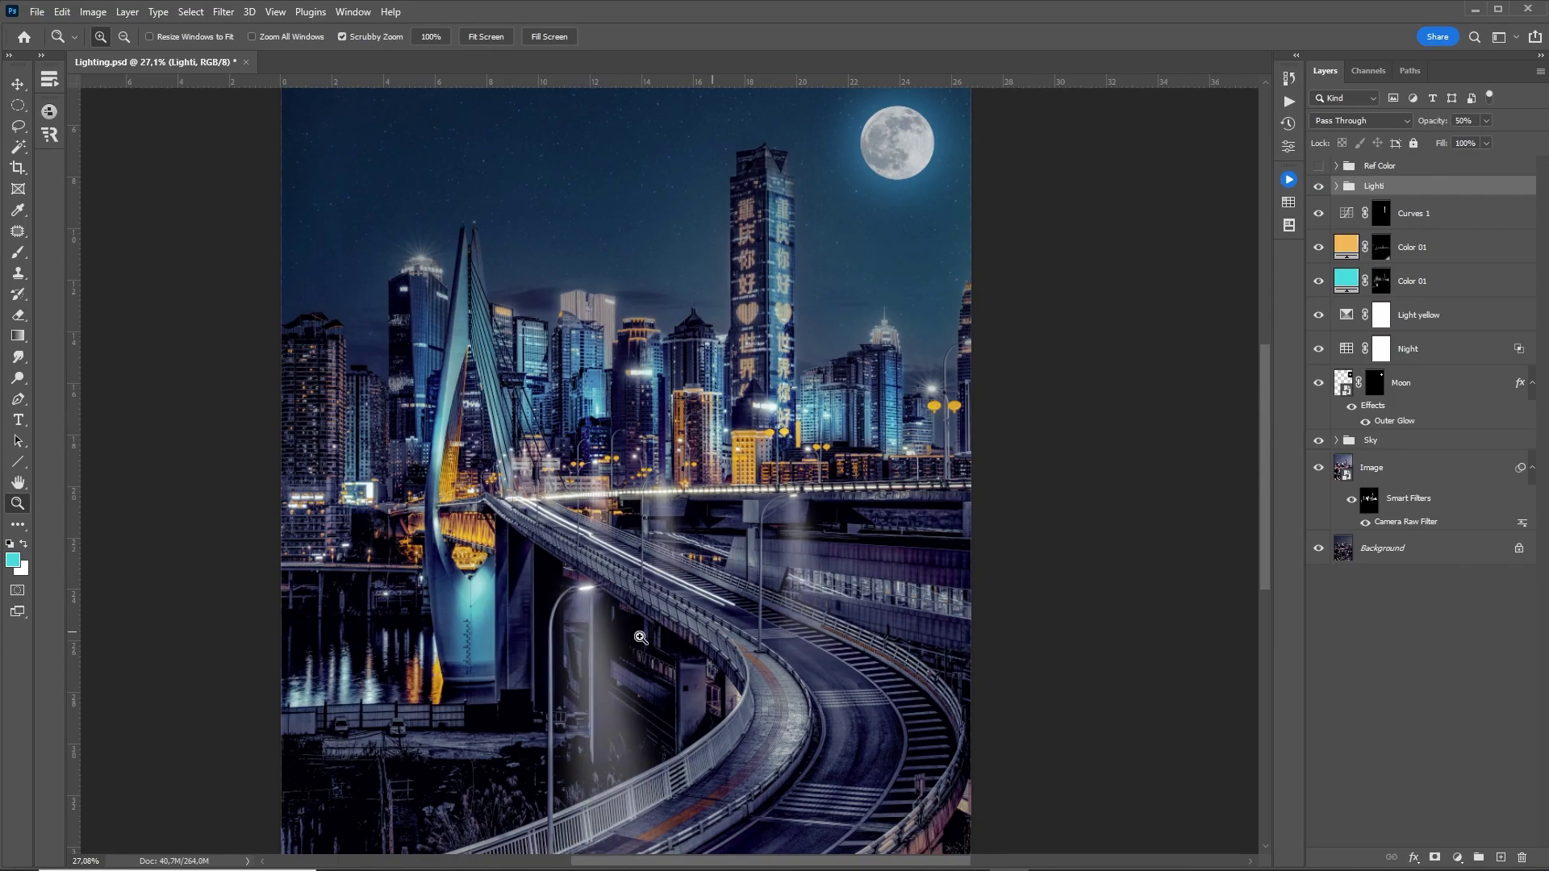
{"action": "mouse_move", "coordinate": [641, 637]}
{"action": "left_mouse_down"}
{"action": "mouse_move", "coordinate": [595, 646]}
{"action": "mouse_move", "coordinate": [791, 688]}
{"action": "mouse_move", "coordinate": [735, 652]}
{"action": "mouse_move", "coordinate": [754, 652]}
{"action": "left_mouse_up"}
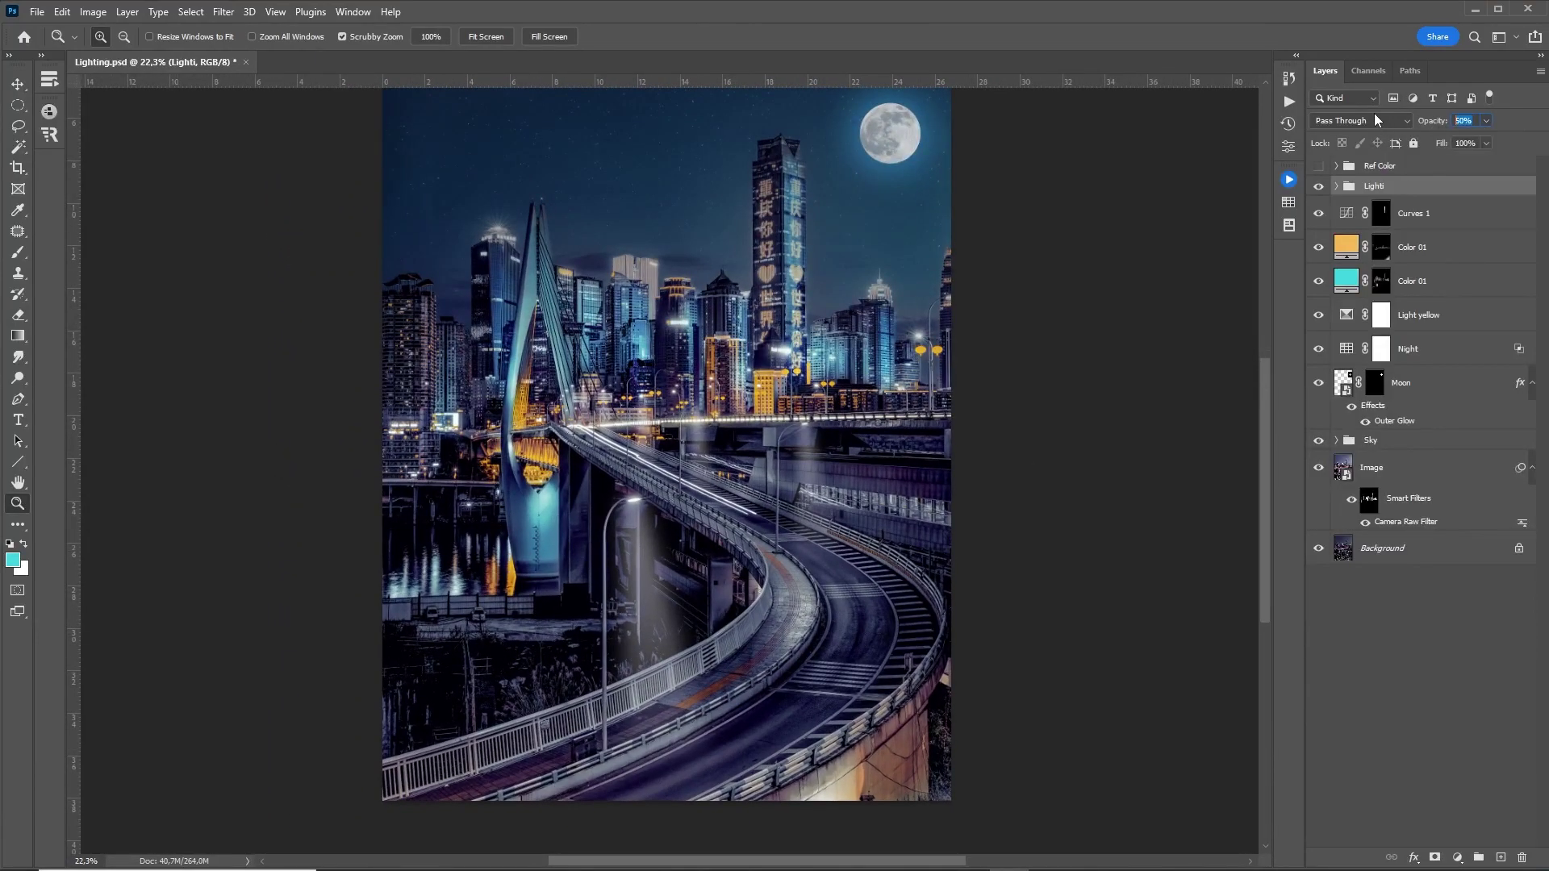
{"action": "type", "text": "70"}
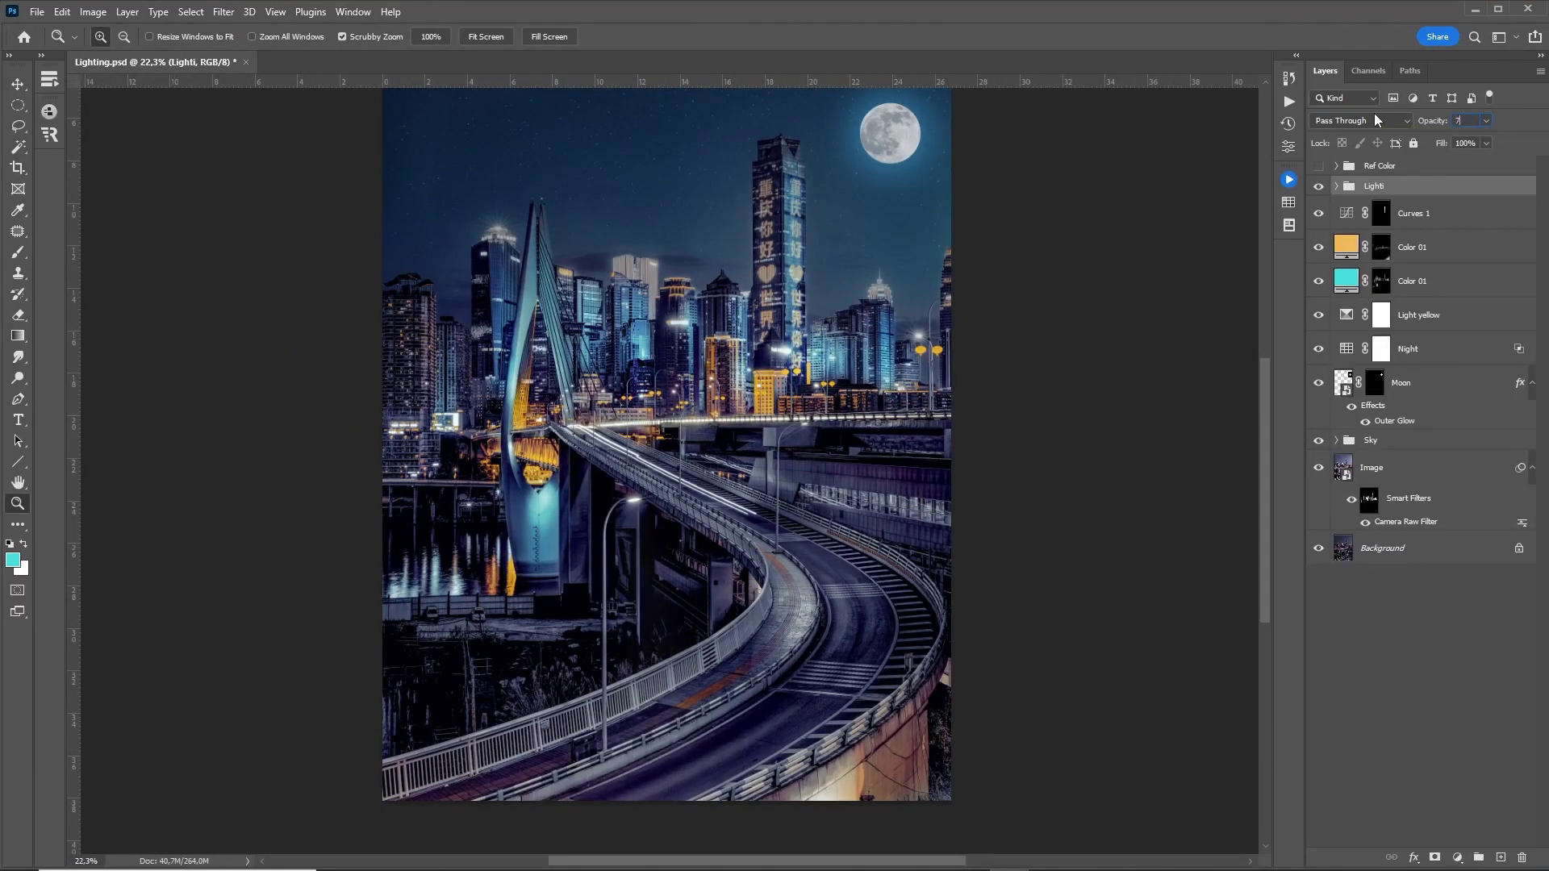
{"action": "key", "text": "Return"}
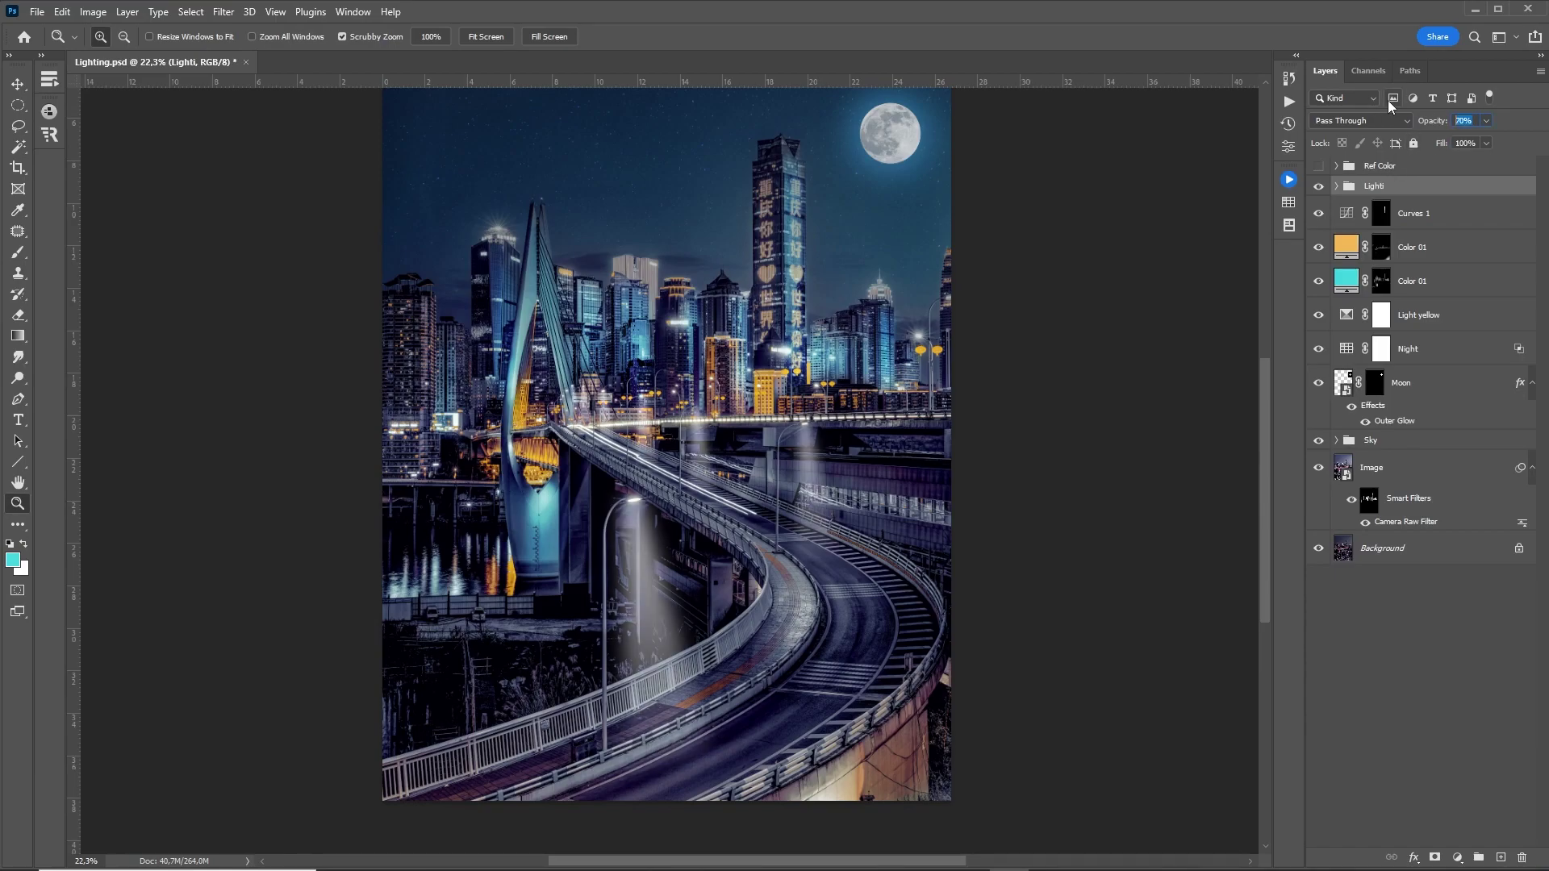
{"action": "type", "text": "65"}
{"action": "key", "text": "Return"}
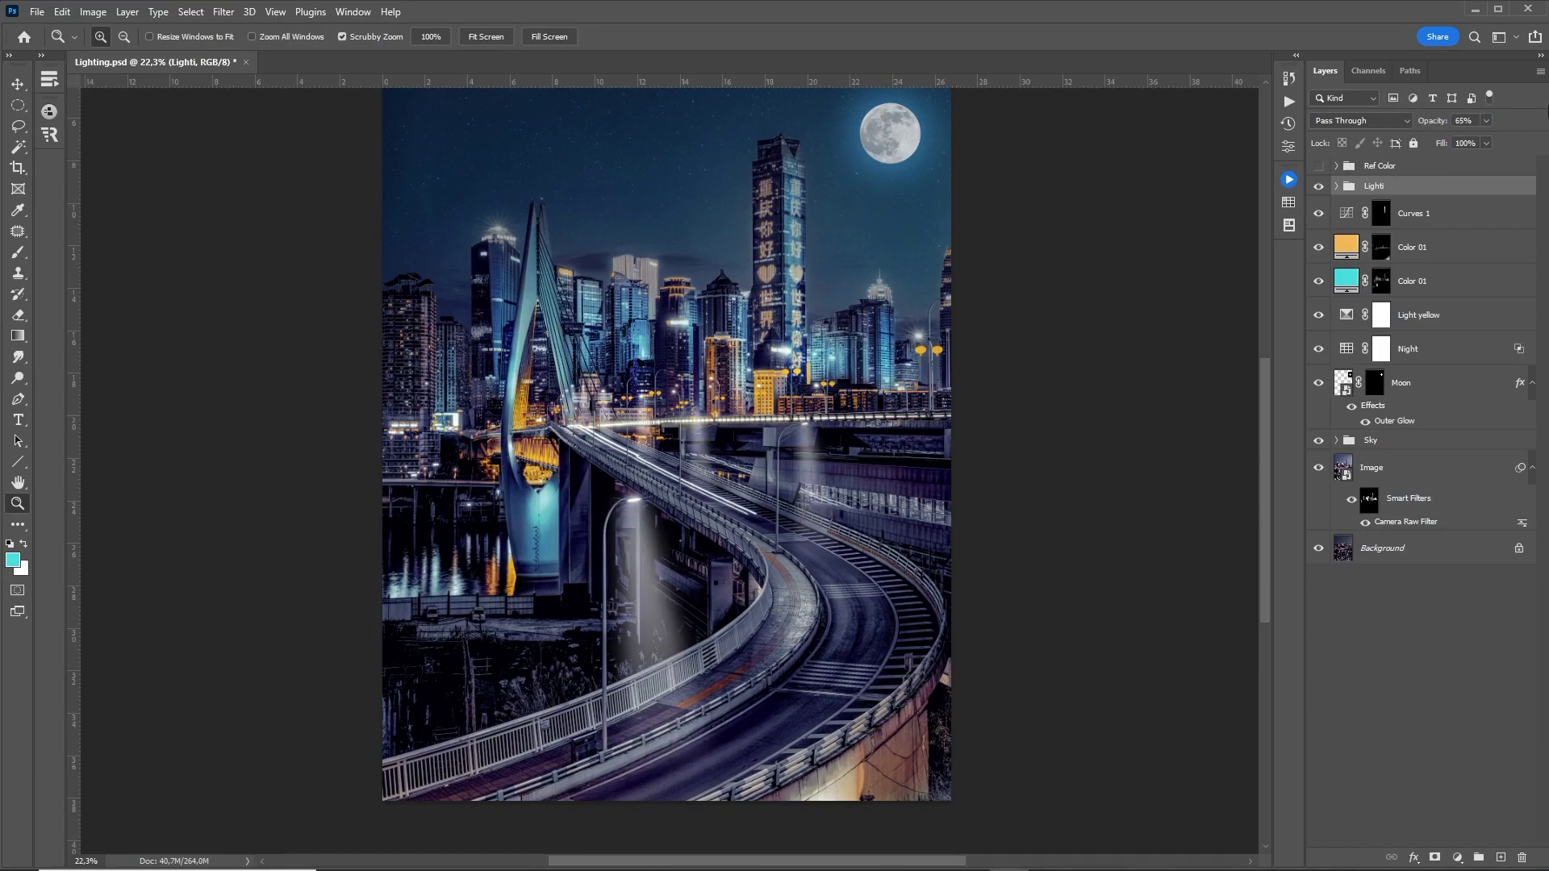
{"action": "type", "text": "60"}
{"action": "key", "text": "Return"}
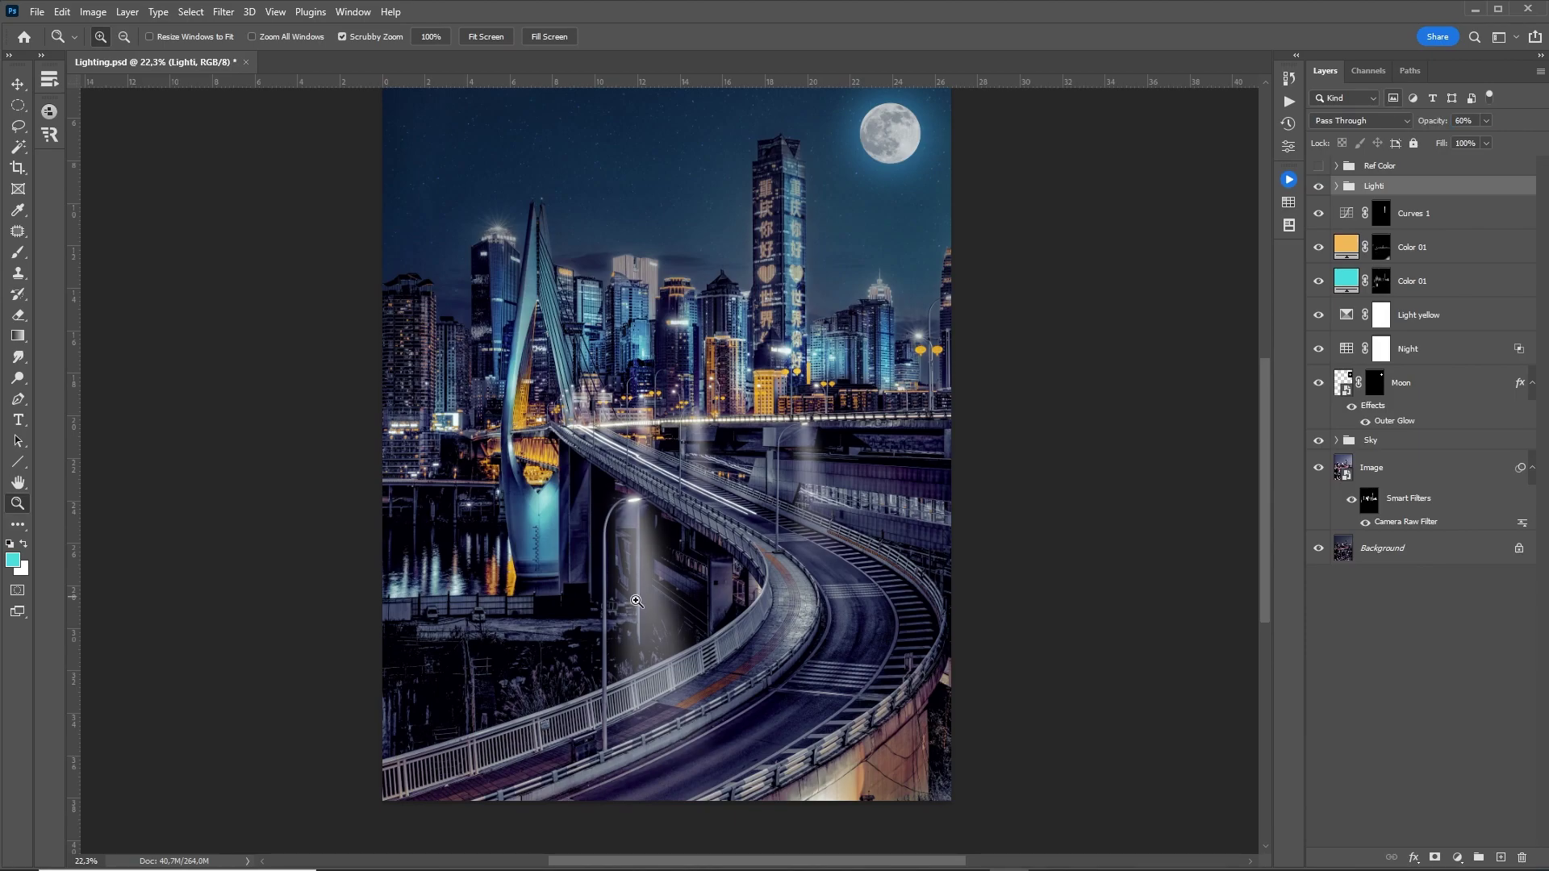
{"action": "left_click_drag", "start_coordinate": [636, 601], "coordinate": [730, 688]}
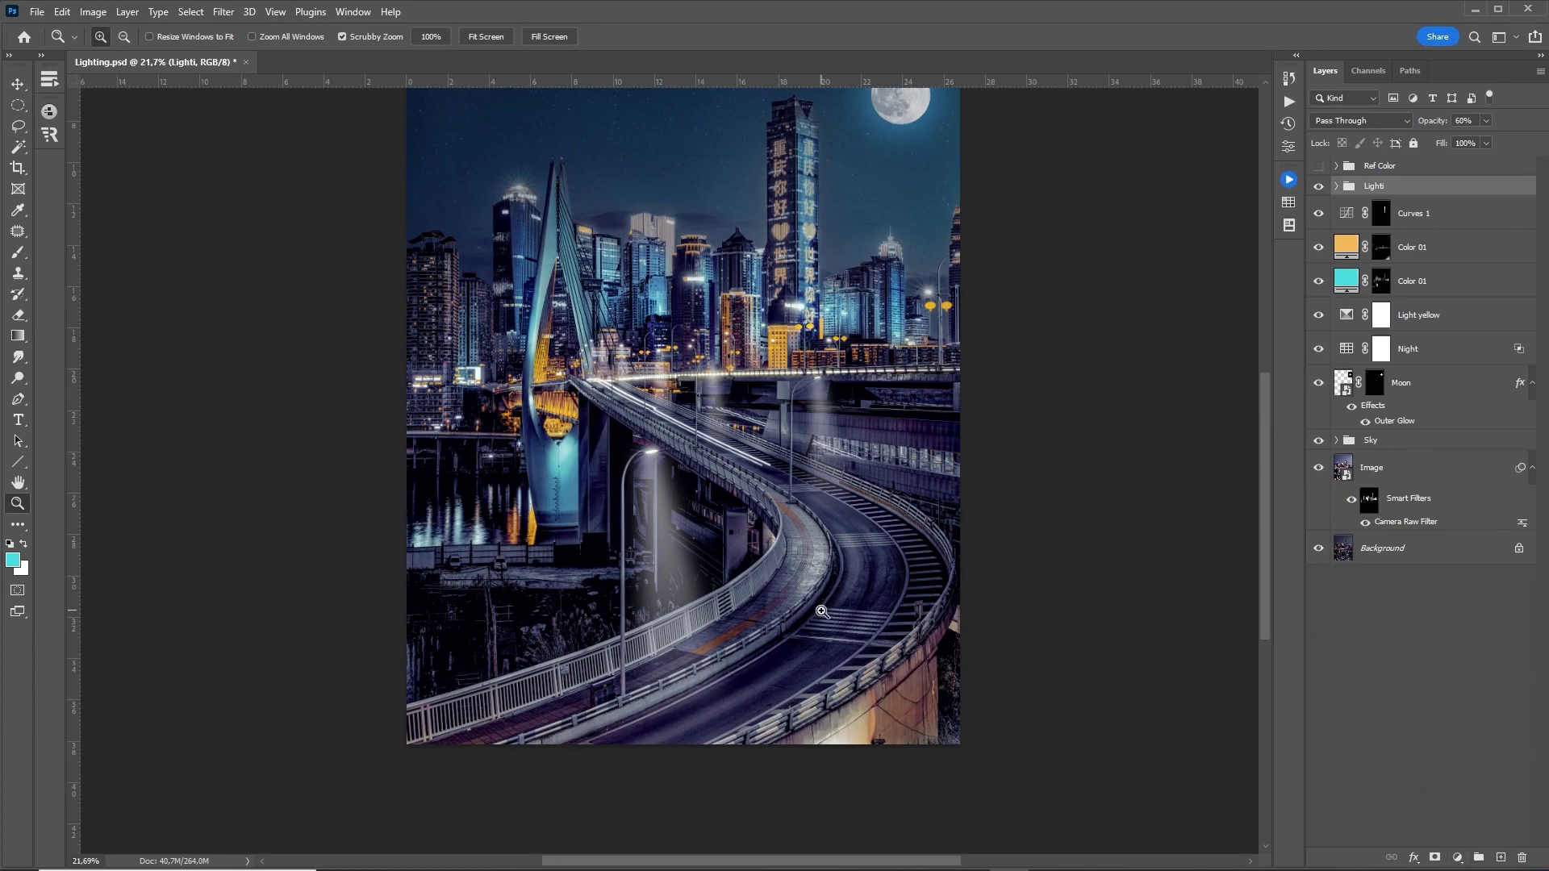
Step: Fill an oval at the bottom of the road with a white (ffffff) Solid Color layer
{"action": "key", "text": "m"}
{"action": "left_click_drag", "start_coordinate": [643, 699], "coordinate": [730, 710]}
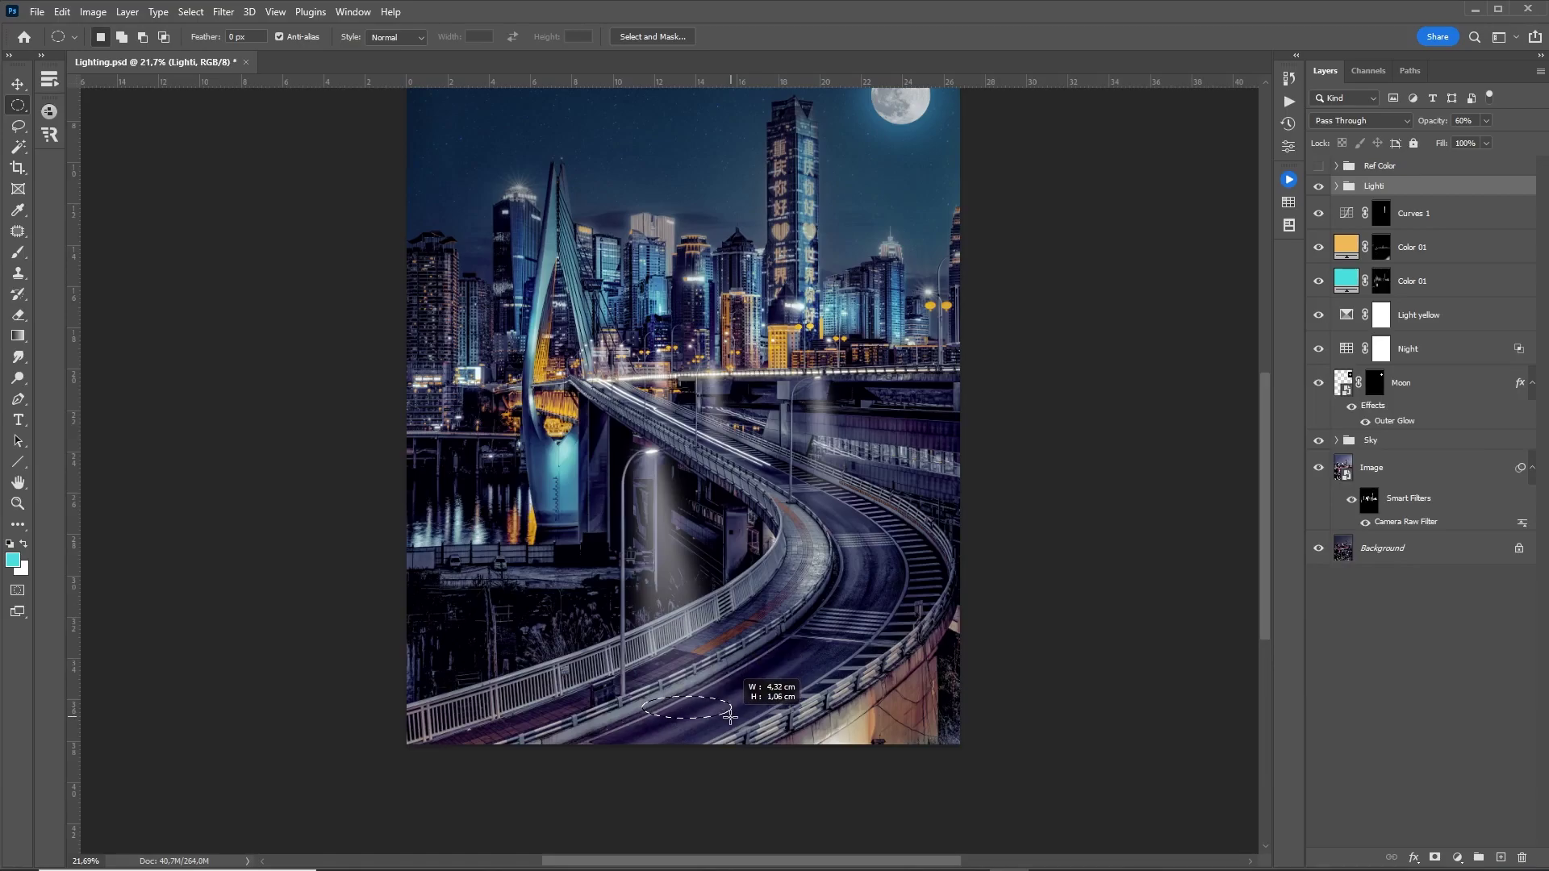
{"action": "left_click_drag", "start_coordinate": [730, 710], "coordinate": [734, 719]}
{"action": "left_click", "coordinate": [1457, 858]}
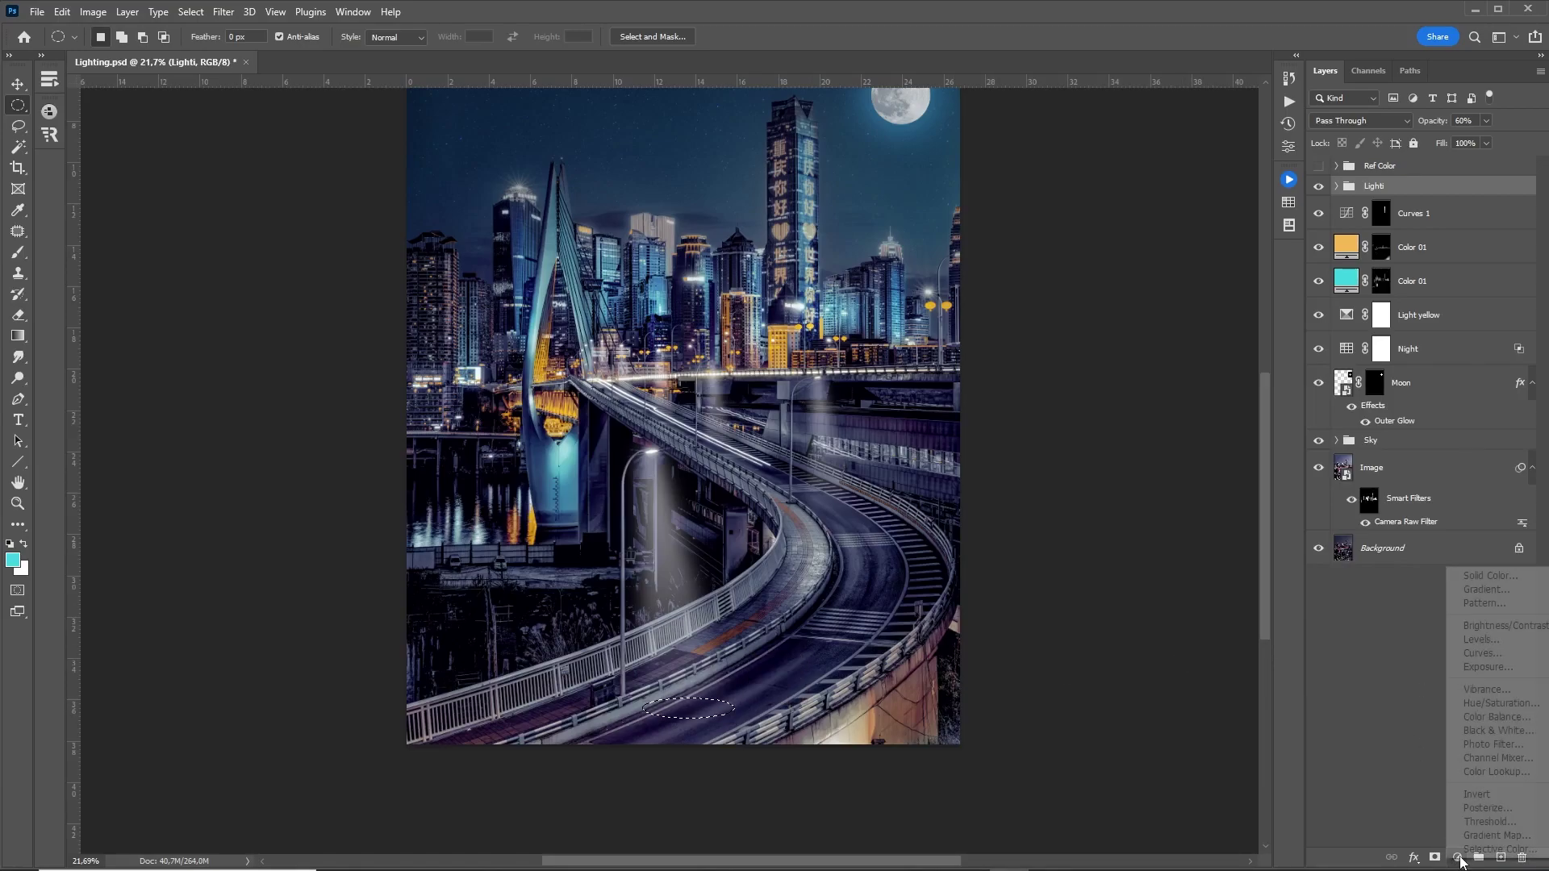
{"action": "left_click", "coordinate": [1476, 580]}
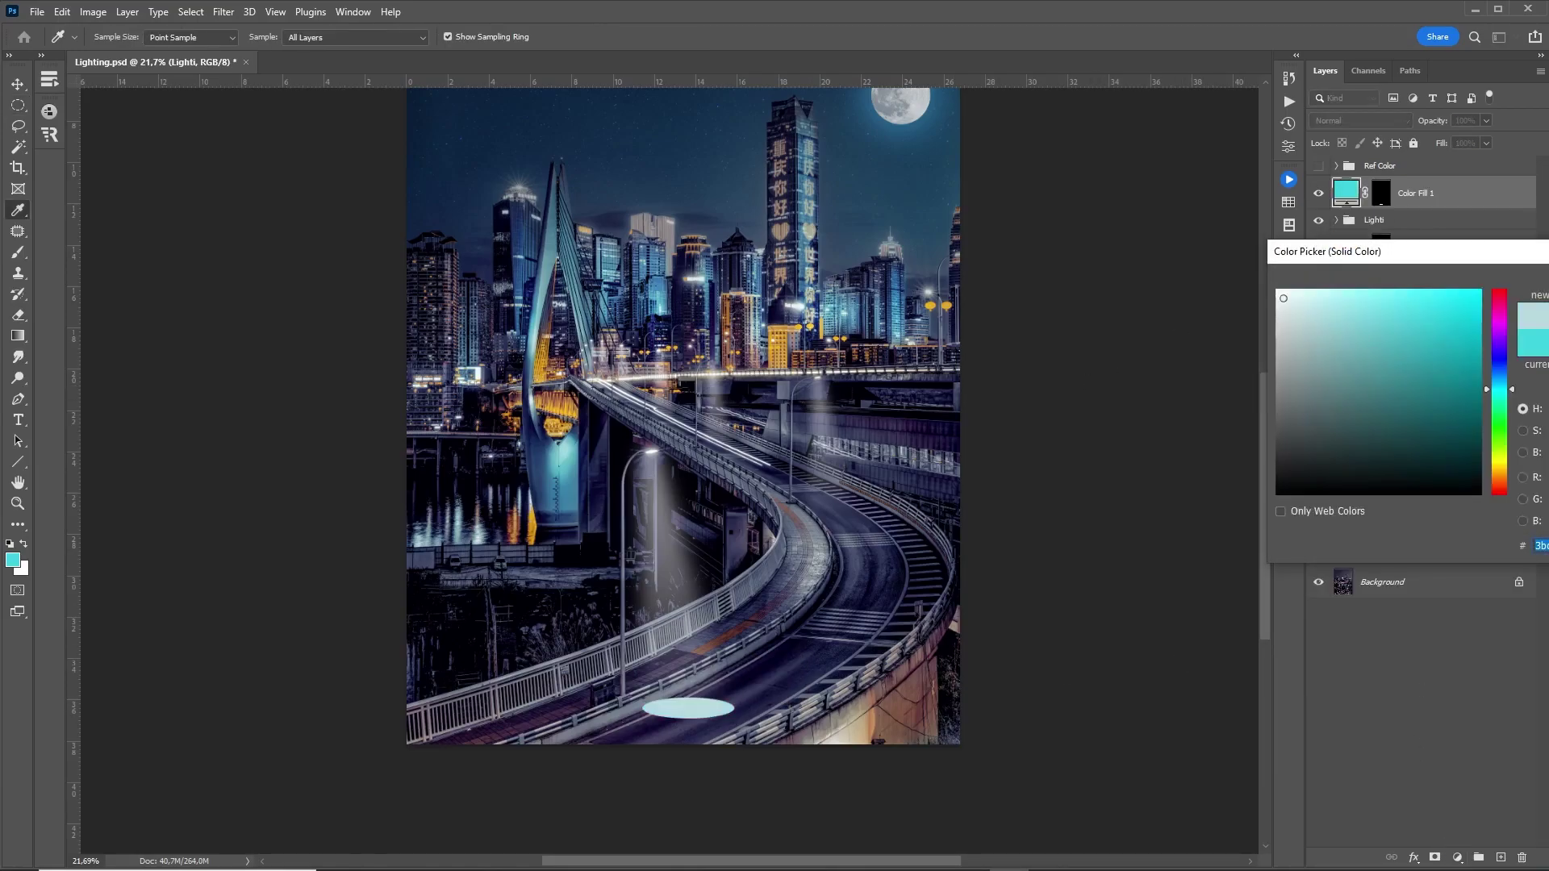
{"action": "type", "text": "ffffff"}
{"action": "key", "text": "Return"}
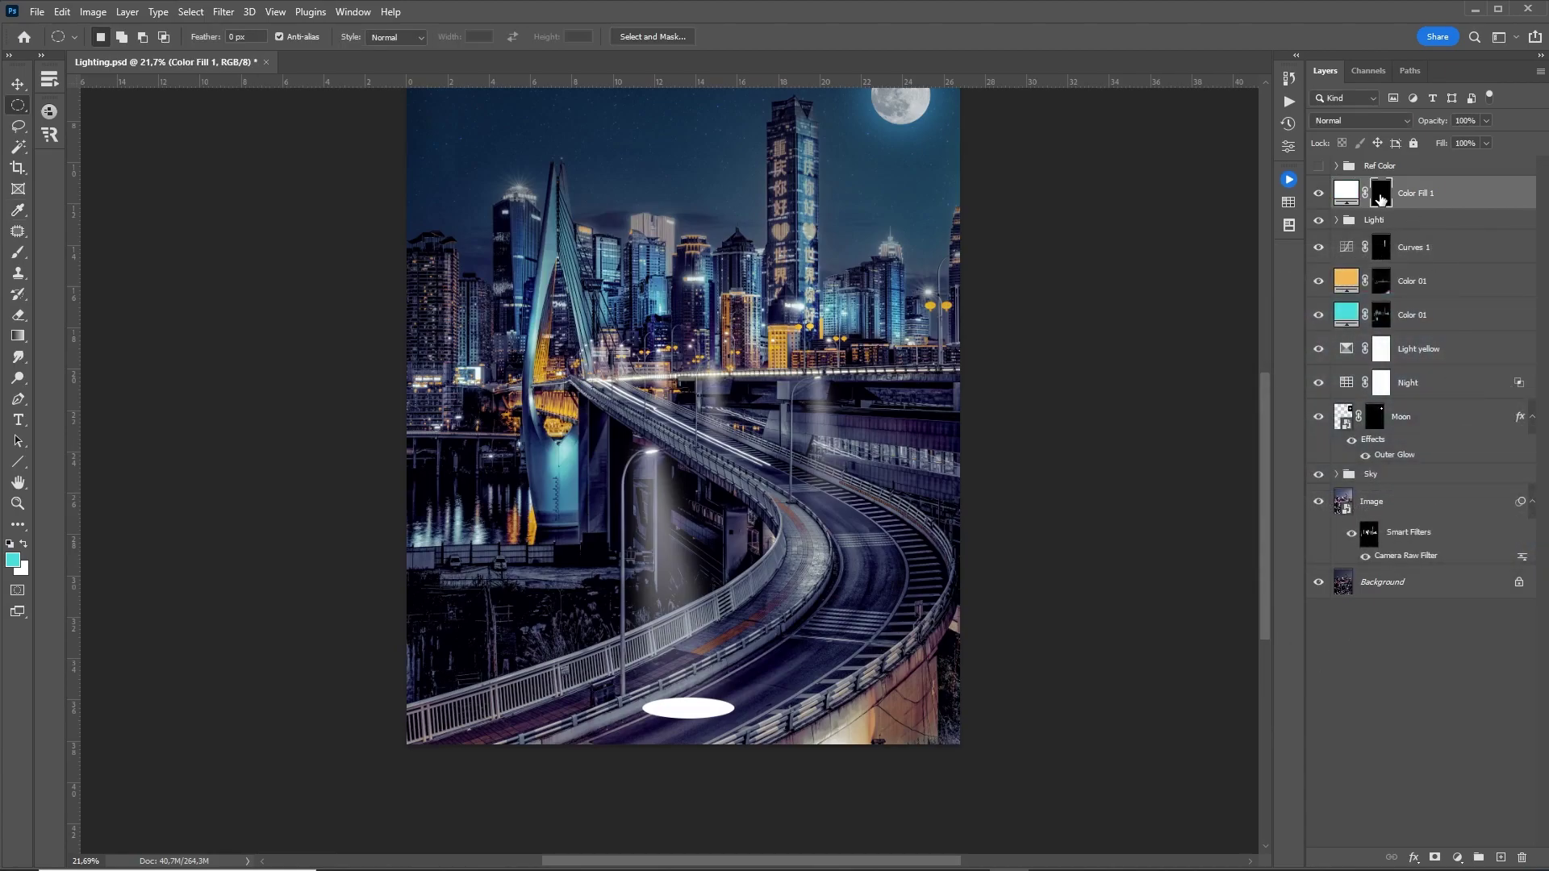
Step: Gaussian Blur the fill's mask into a soft light pool and lower its opacity
{"action": "left_click", "coordinate": [1380, 195]}
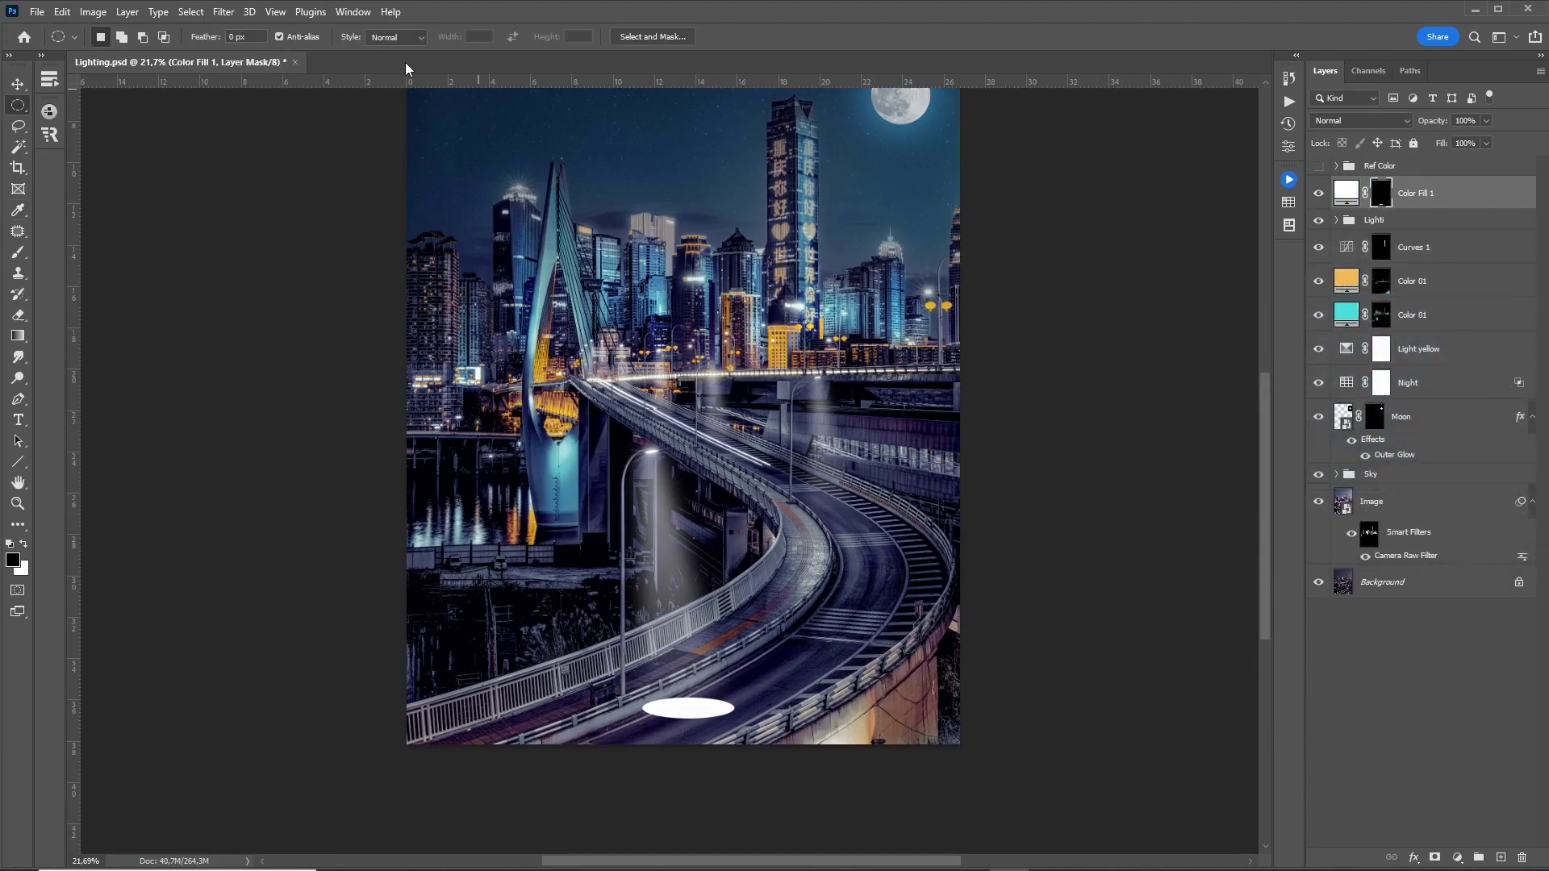
{"action": "left_click", "coordinate": [223, 11]}
{"action": "left_click", "coordinate": [221, 13]}
{"action": "mouse_move", "coordinate": [260, 218]}
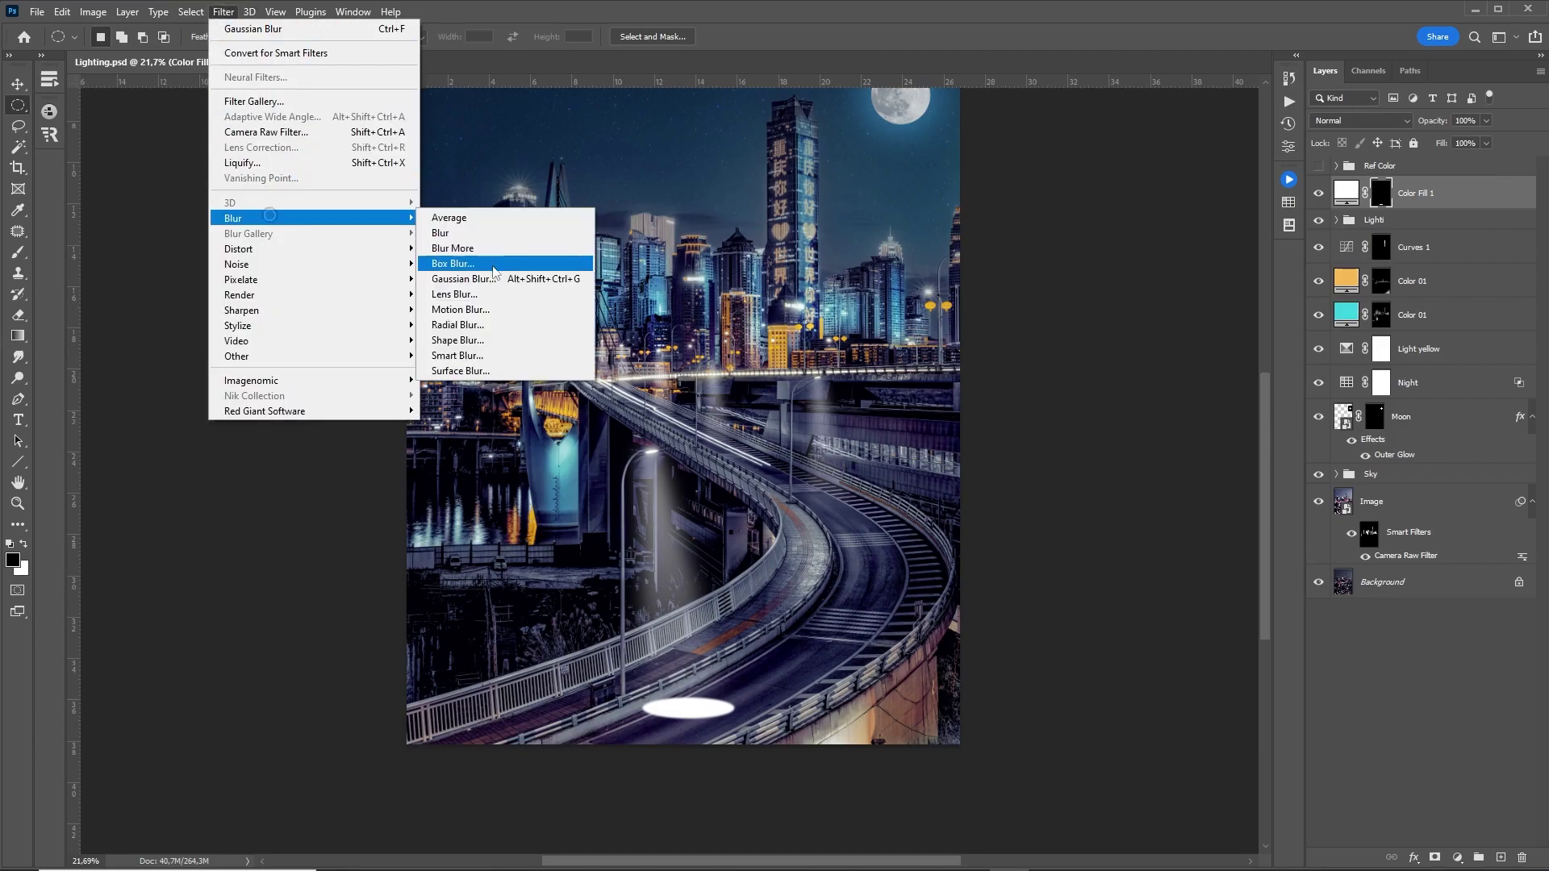
{"action": "left_click", "coordinate": [524, 280]}
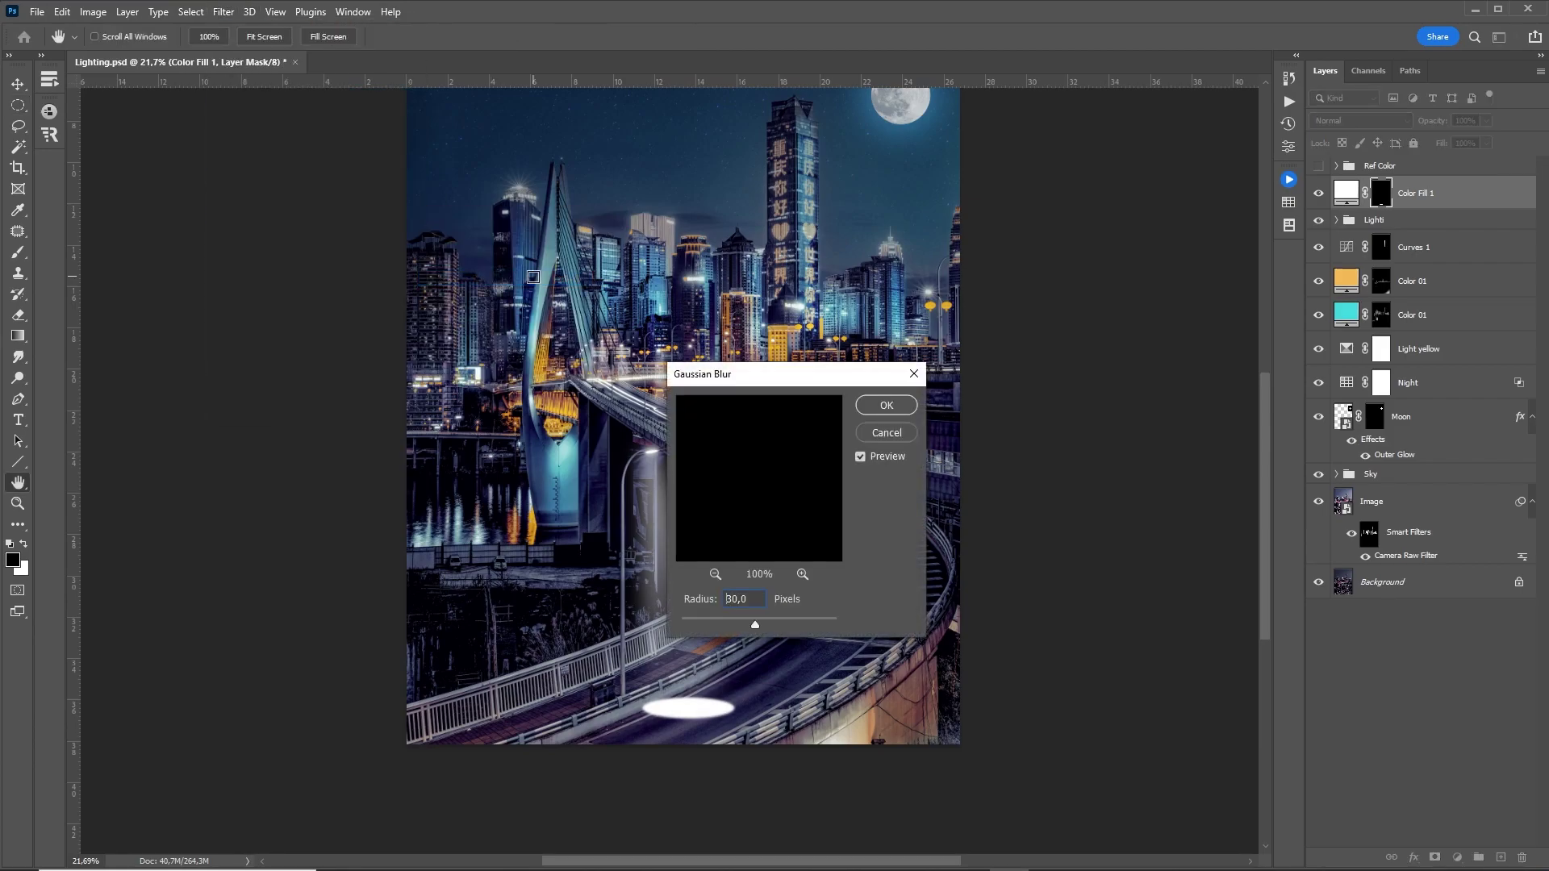
{"action": "key", "text": "Return"}
{"action": "key", "text": "v"}
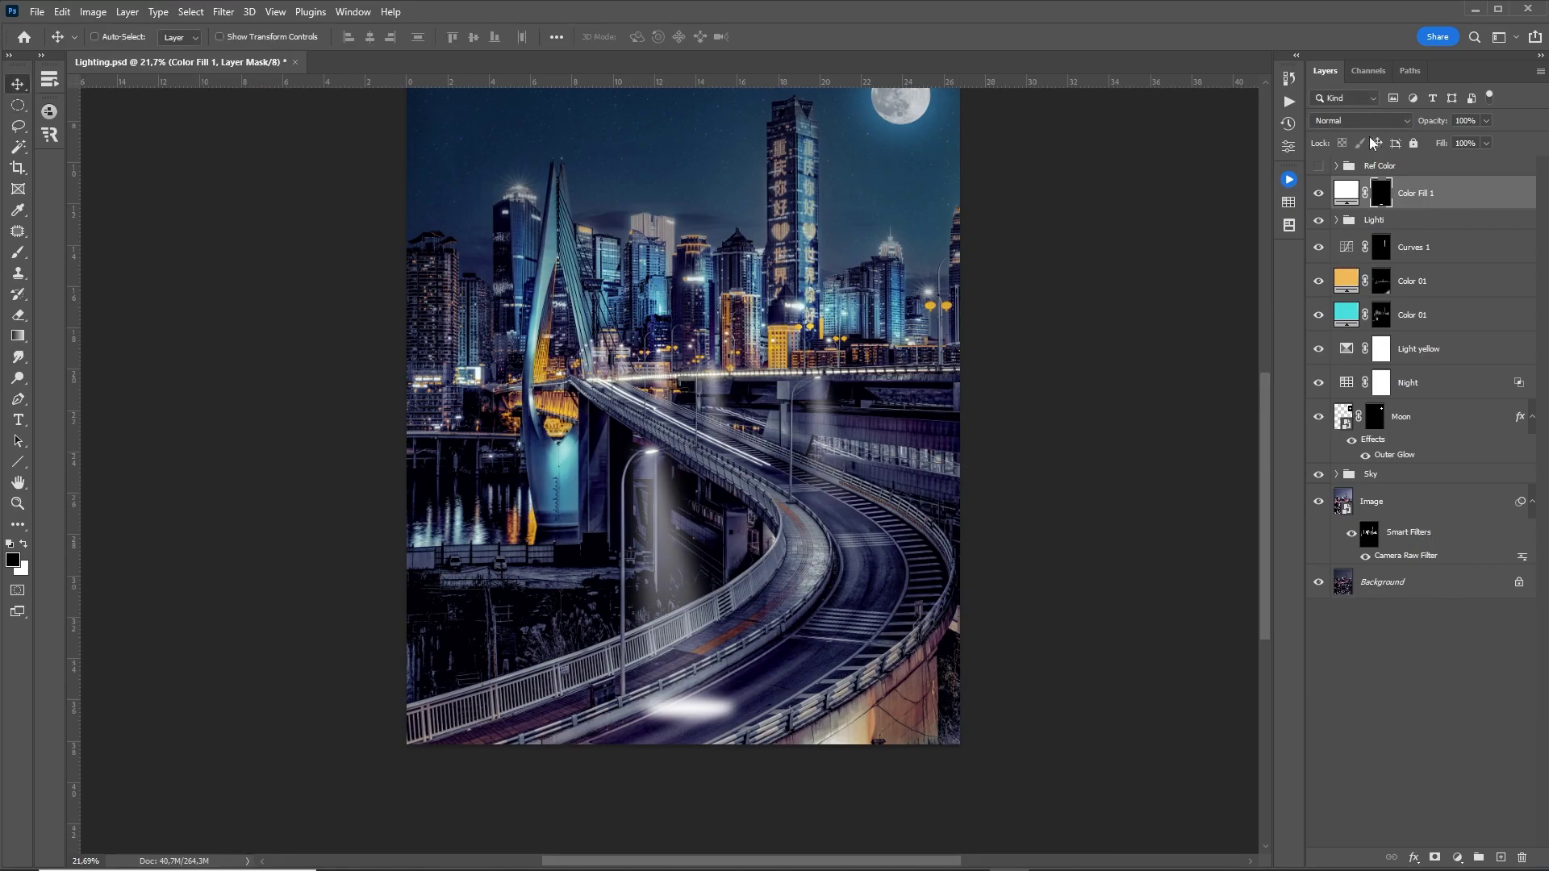
{"action": "left_click_drag", "start_coordinate": [1436, 127], "coordinate": [1379, 127]}
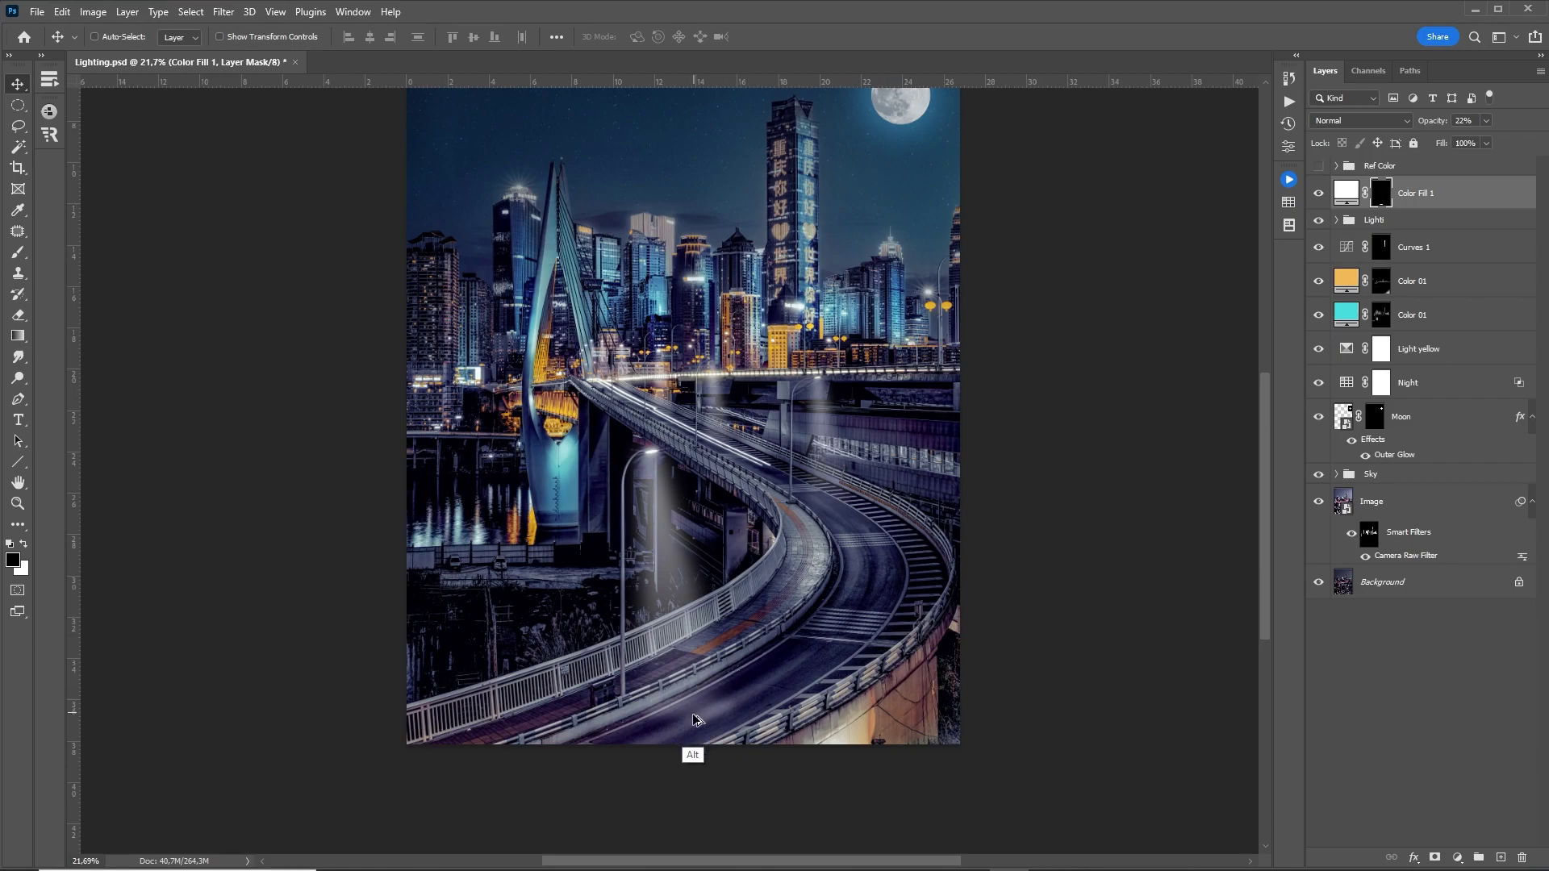
Step: Duplicate the light pool further up the road and scale the copy smaller
{"action": "mouse_move", "coordinate": [693, 719]}
{"action": "left_mouse_down"}
{"action": "mouse_move", "coordinate": [865, 509]}
{"action": "mouse_move", "coordinate": [847, 508]}
{"action": "mouse_move", "coordinate": [892, 478]}
{"action": "left_mouse_up"}
{"action": "key", "text": "ctrl+t"}
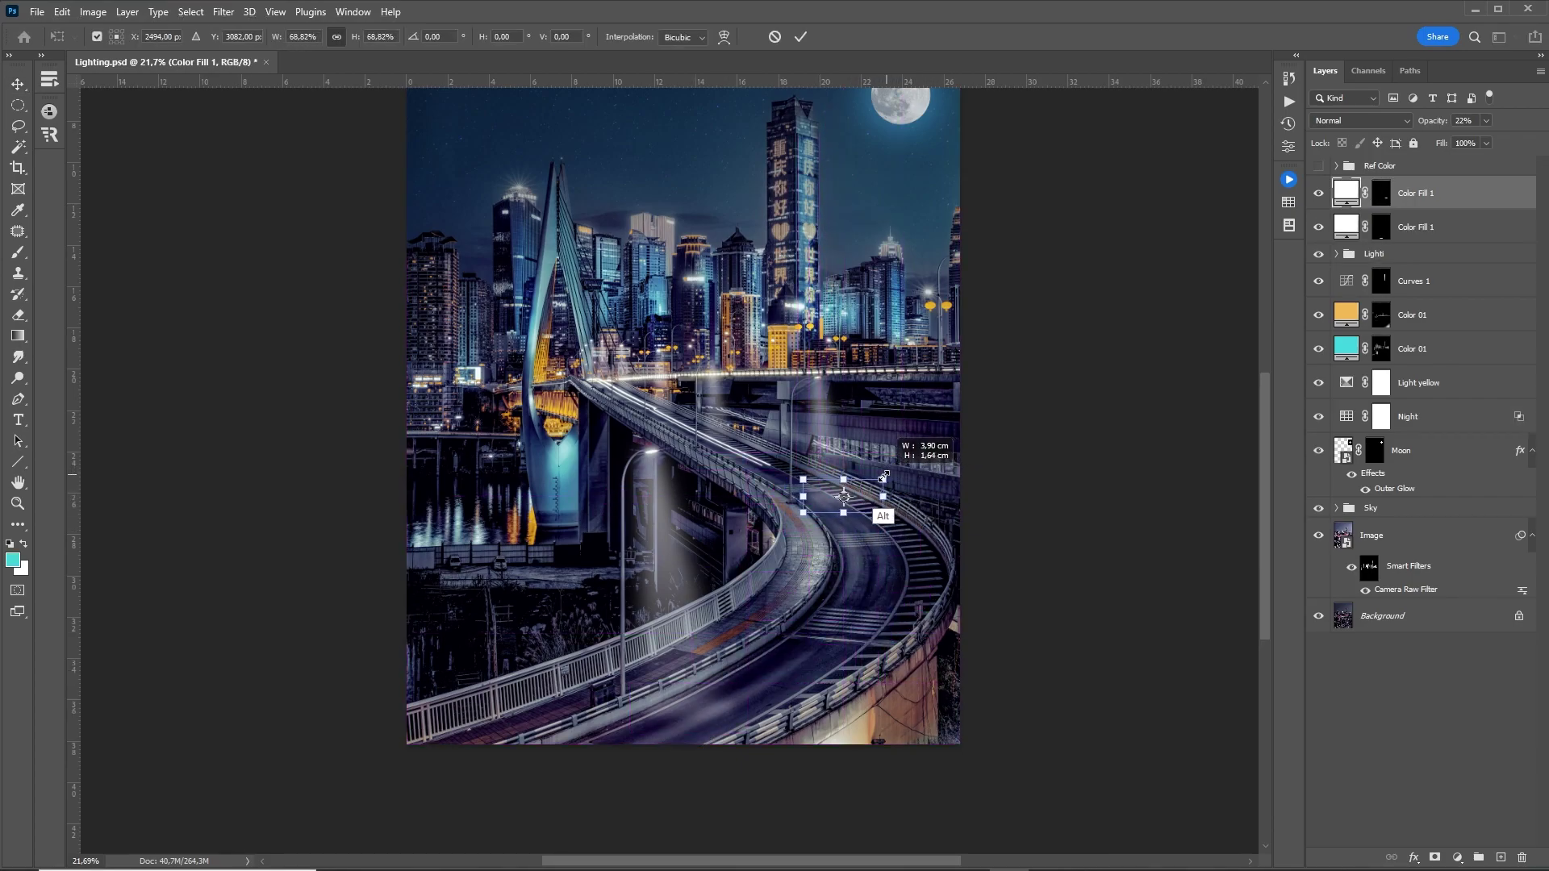
{"action": "key", "text": "Return"}
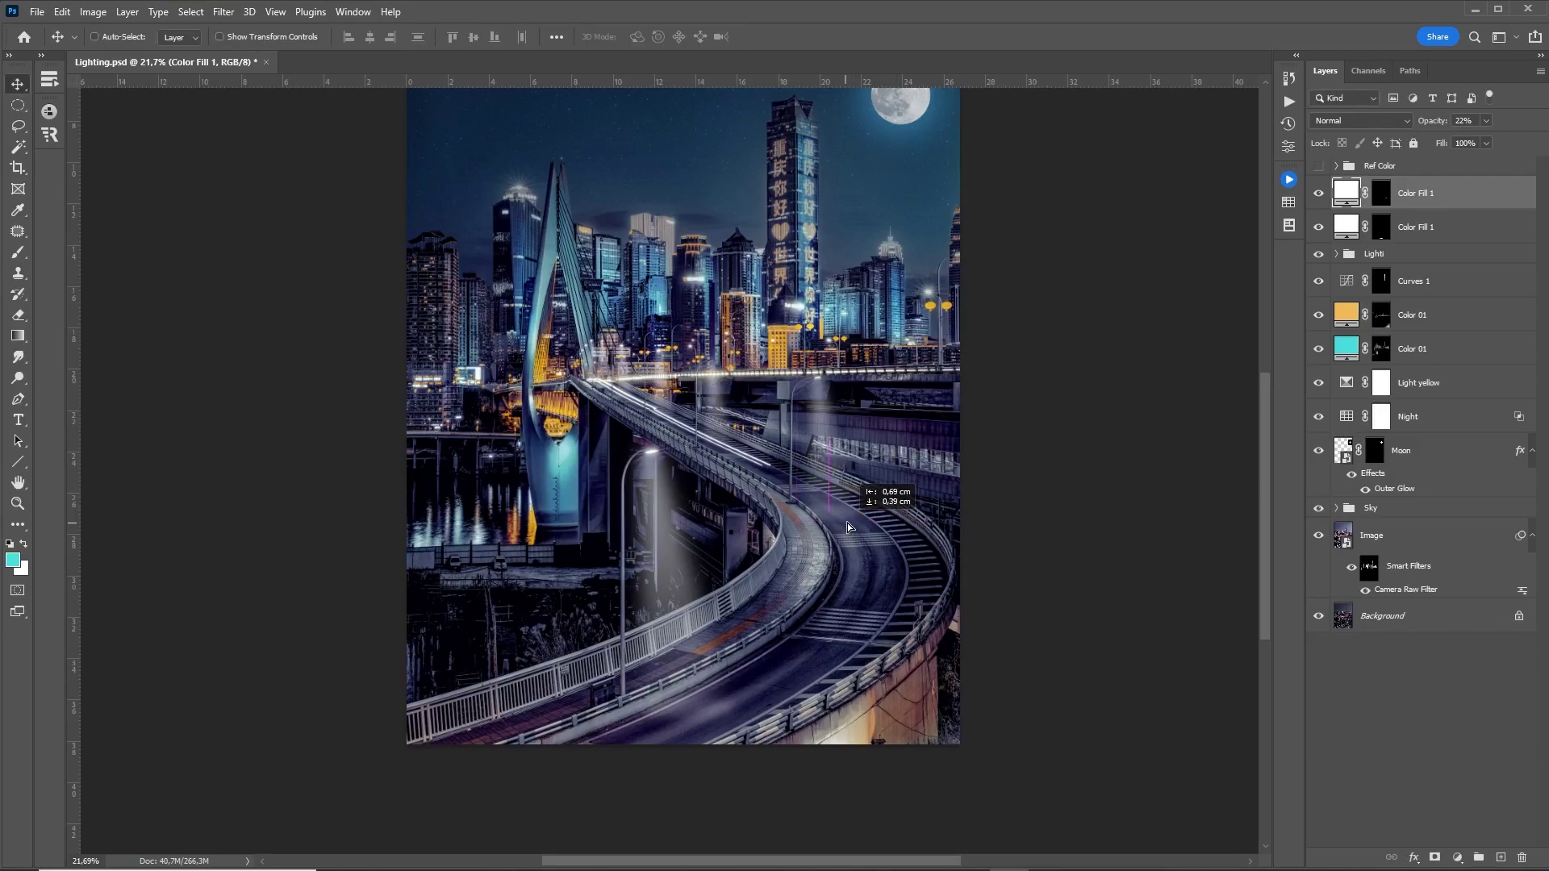
{"action": "key", "text": "z"}
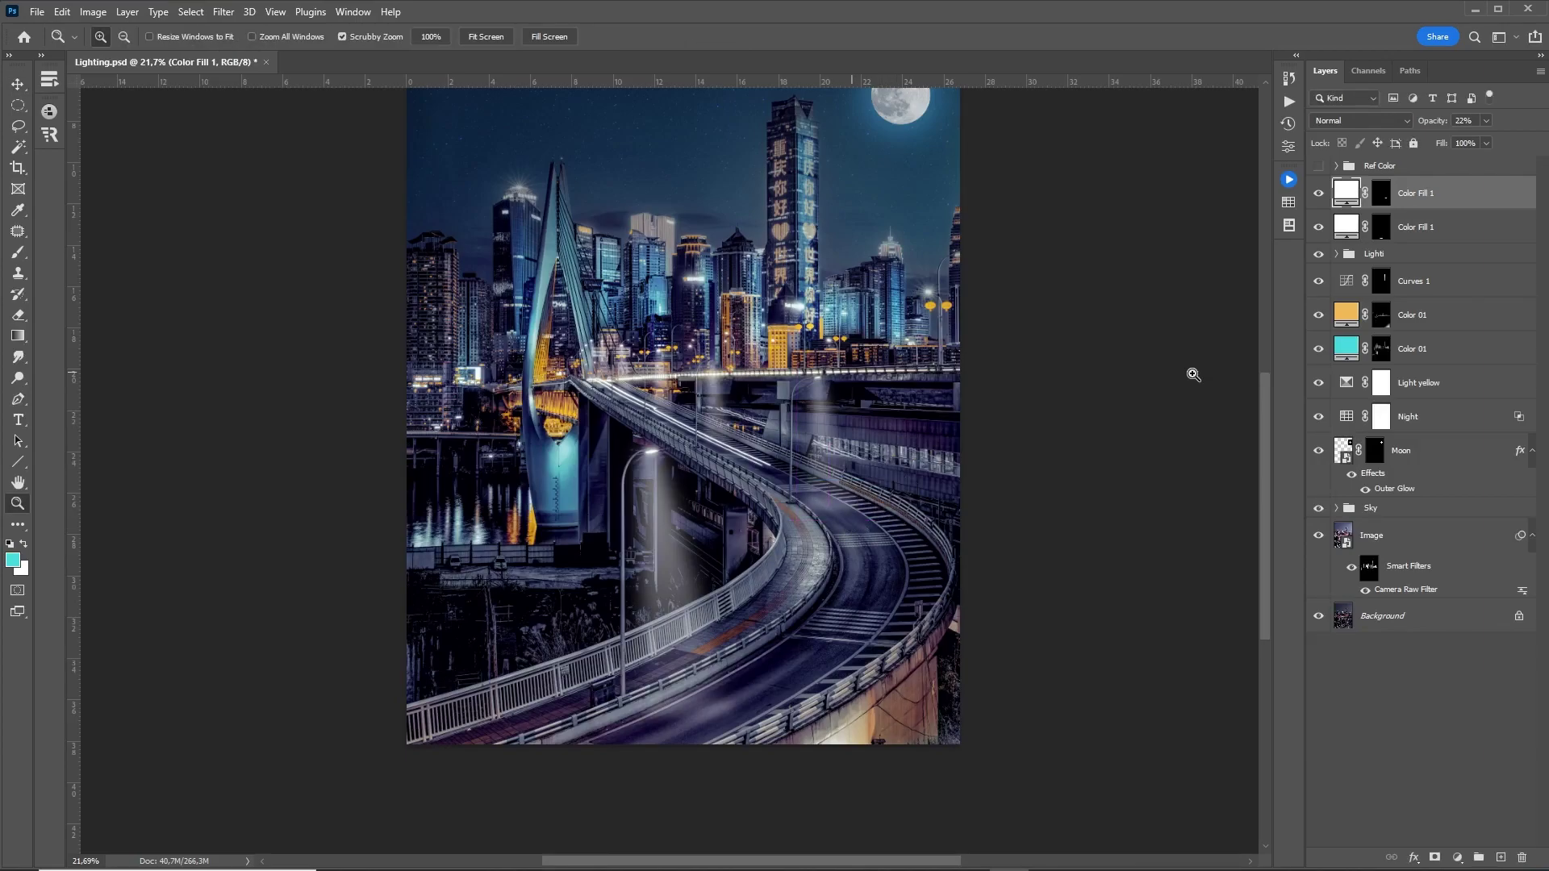
Step: Group both light pool layers into a group named Light_02
{"action": "left_click", "coordinate": [1424, 229], "text": "ctrl"}
{"action": "key", "text": "ctrl+g"}
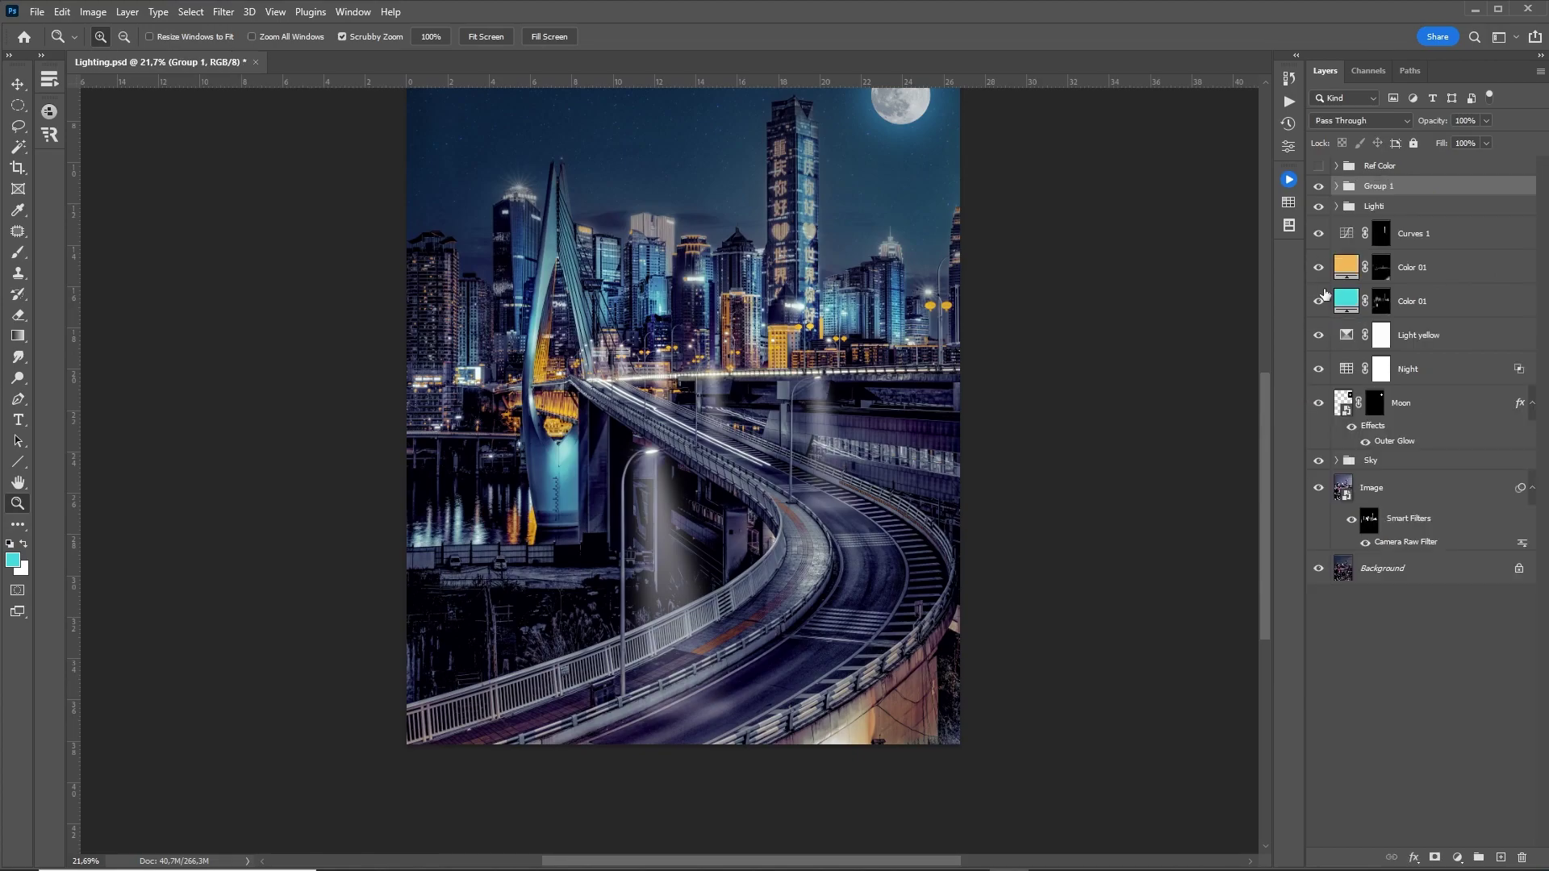
{"action": "double_click", "coordinate": [1382, 185]}
{"action": "type", "text": "Light_02"}
{"action": "key", "text": "Return"}
{"action": "scroll", "coordinate": [670, 516], "scroll_direction": "down", "scroll_amount": 2}
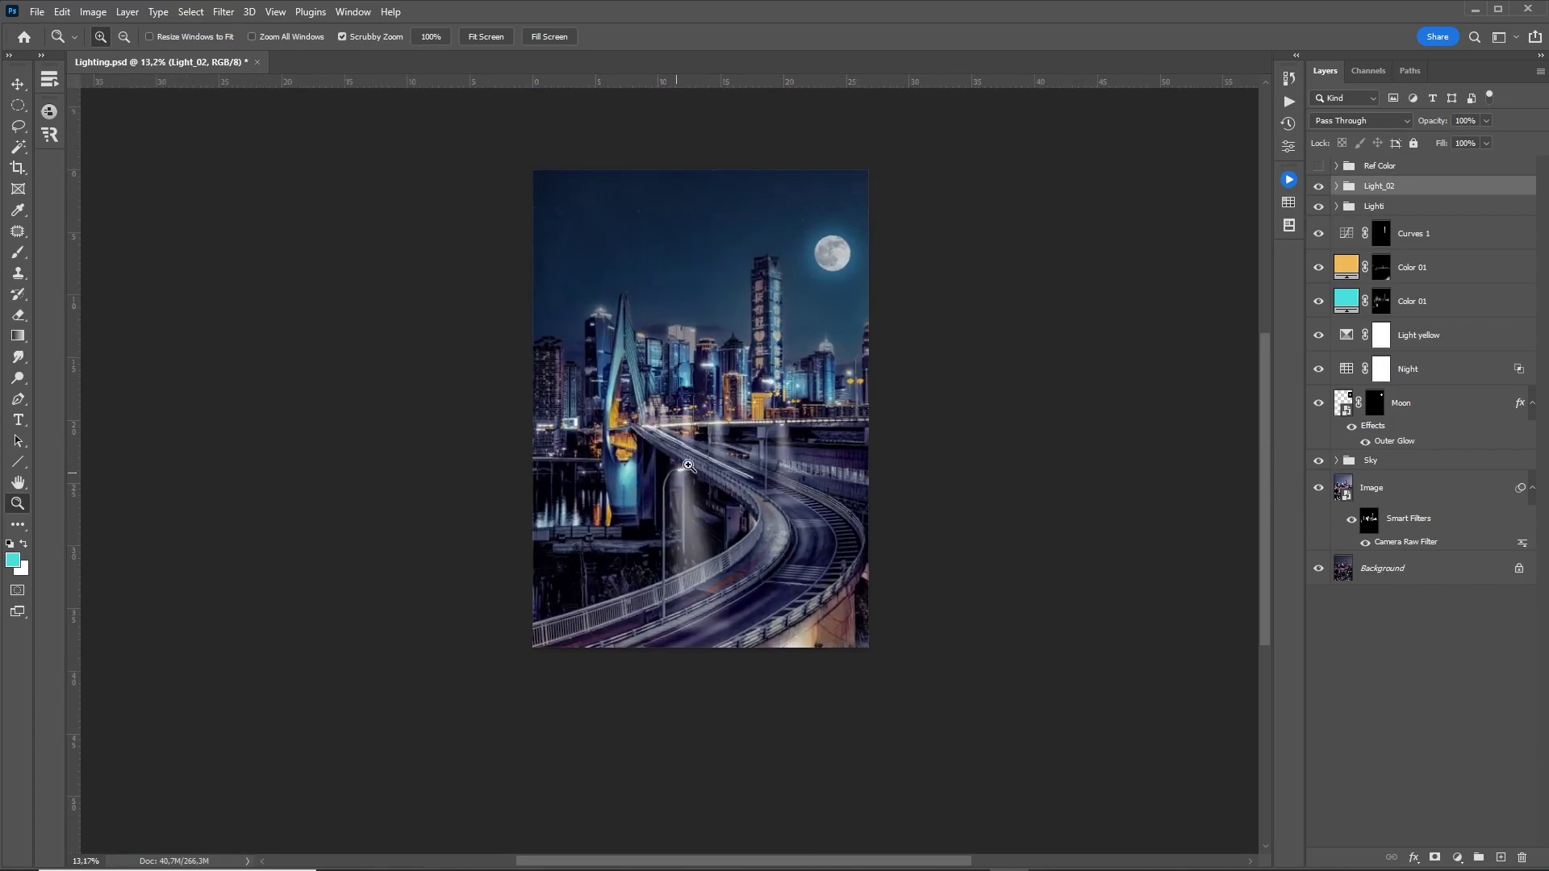
{"action": "scroll", "coordinate": [696, 476], "scroll_direction": "up", "scroll_amount": 2}
{"action": "left_click", "coordinate": [1457, 857]}
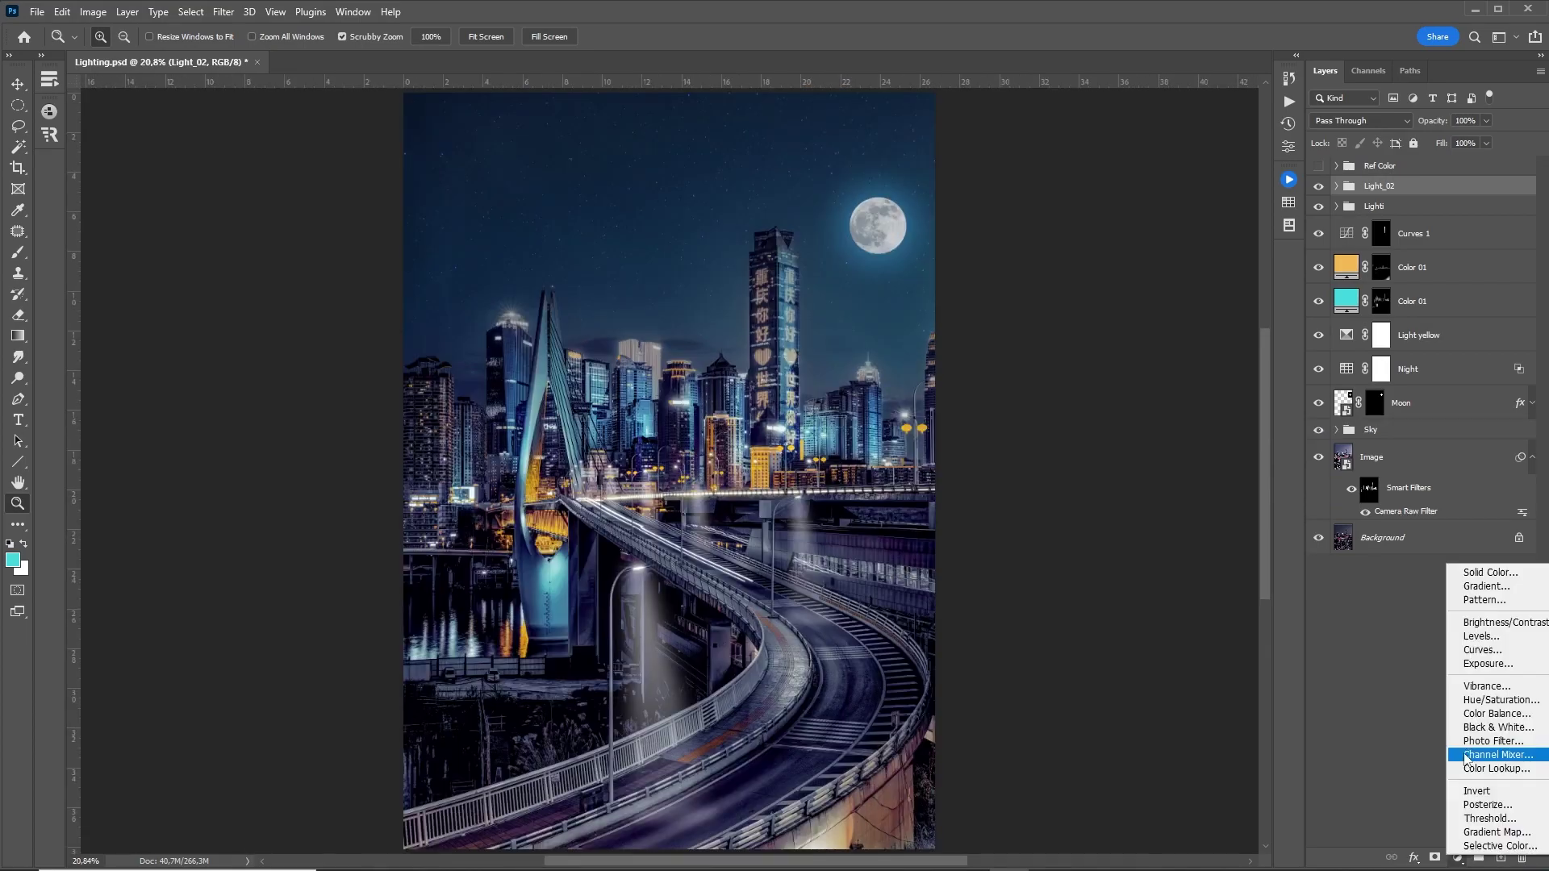
Step: Add a white Solid Color fill layer with its mask inverted to hide it
{"action": "left_click", "coordinate": [1503, 572]}
{"action": "left_click_drag", "start_coordinate": [1343, 322], "coordinate": [1277, 290]}
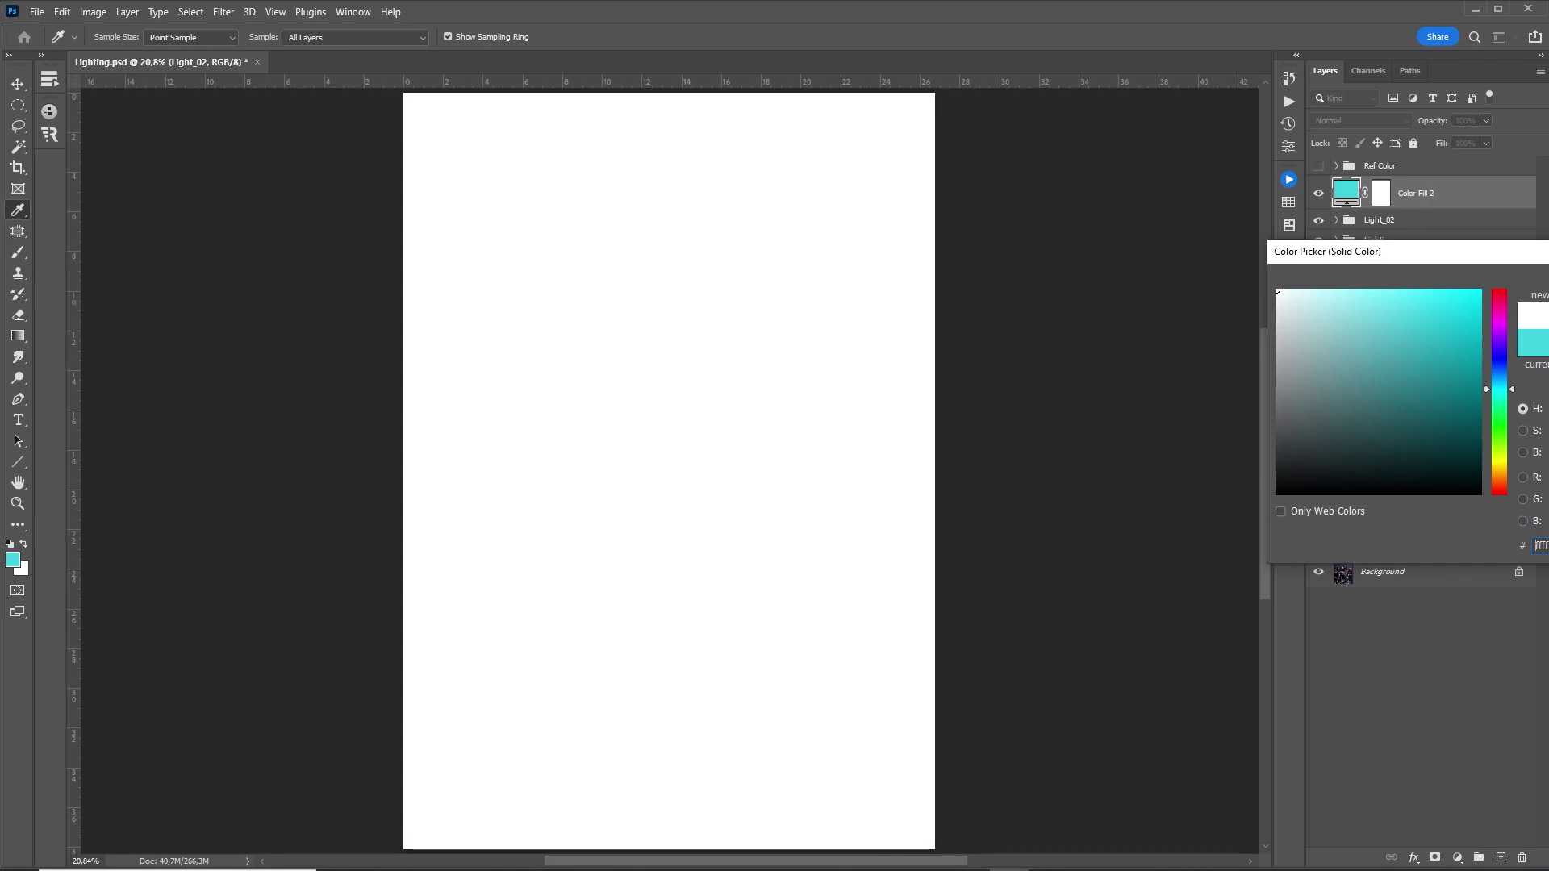
{"action": "key", "text": "Return"}
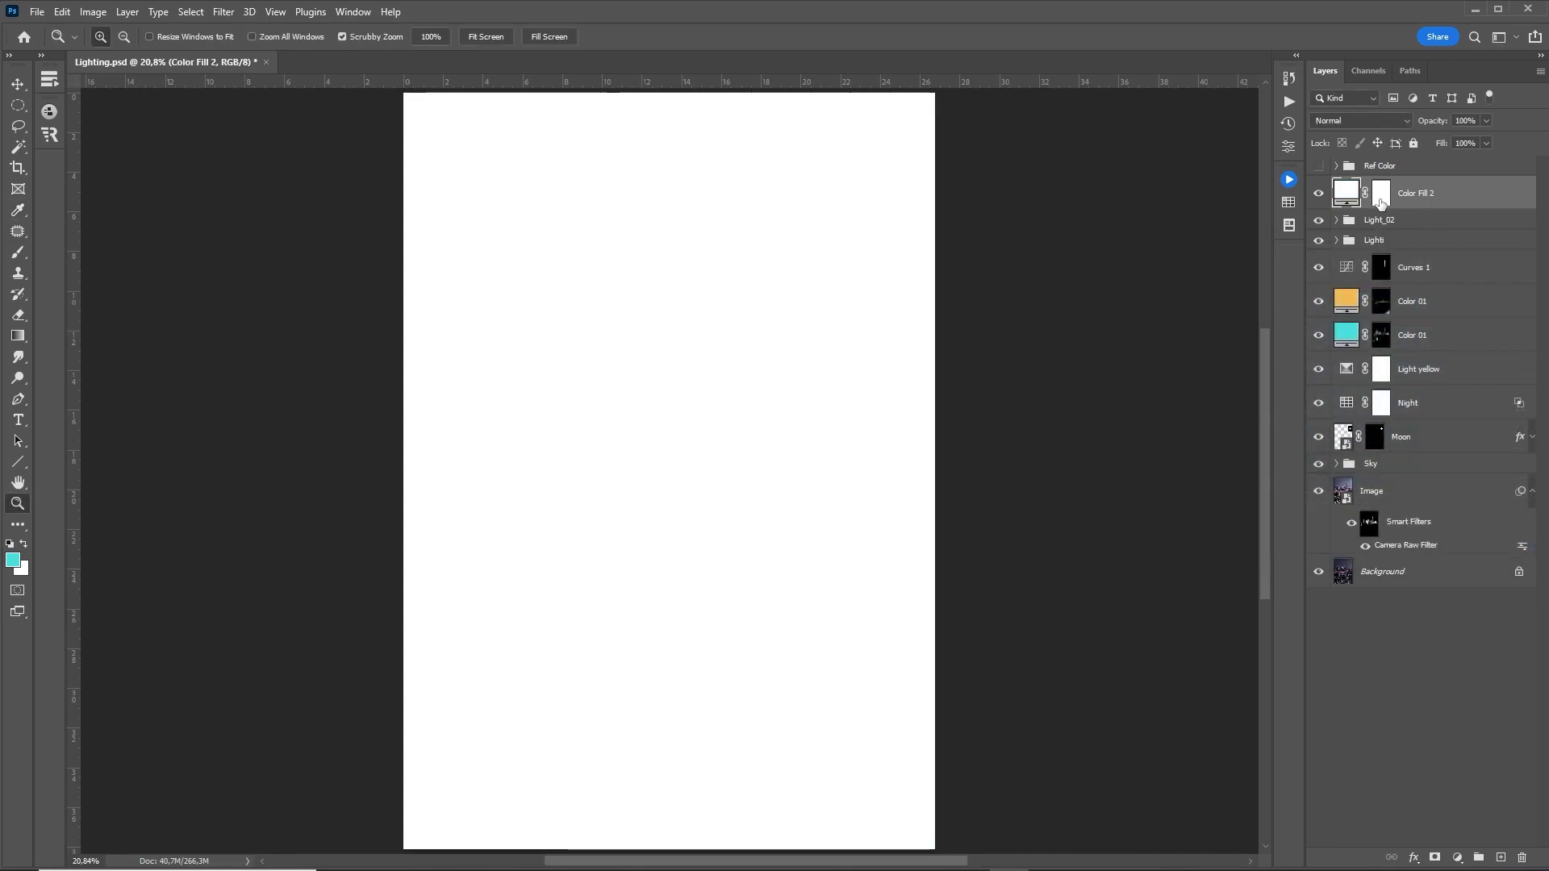
{"action": "left_click", "coordinate": [1381, 198]}
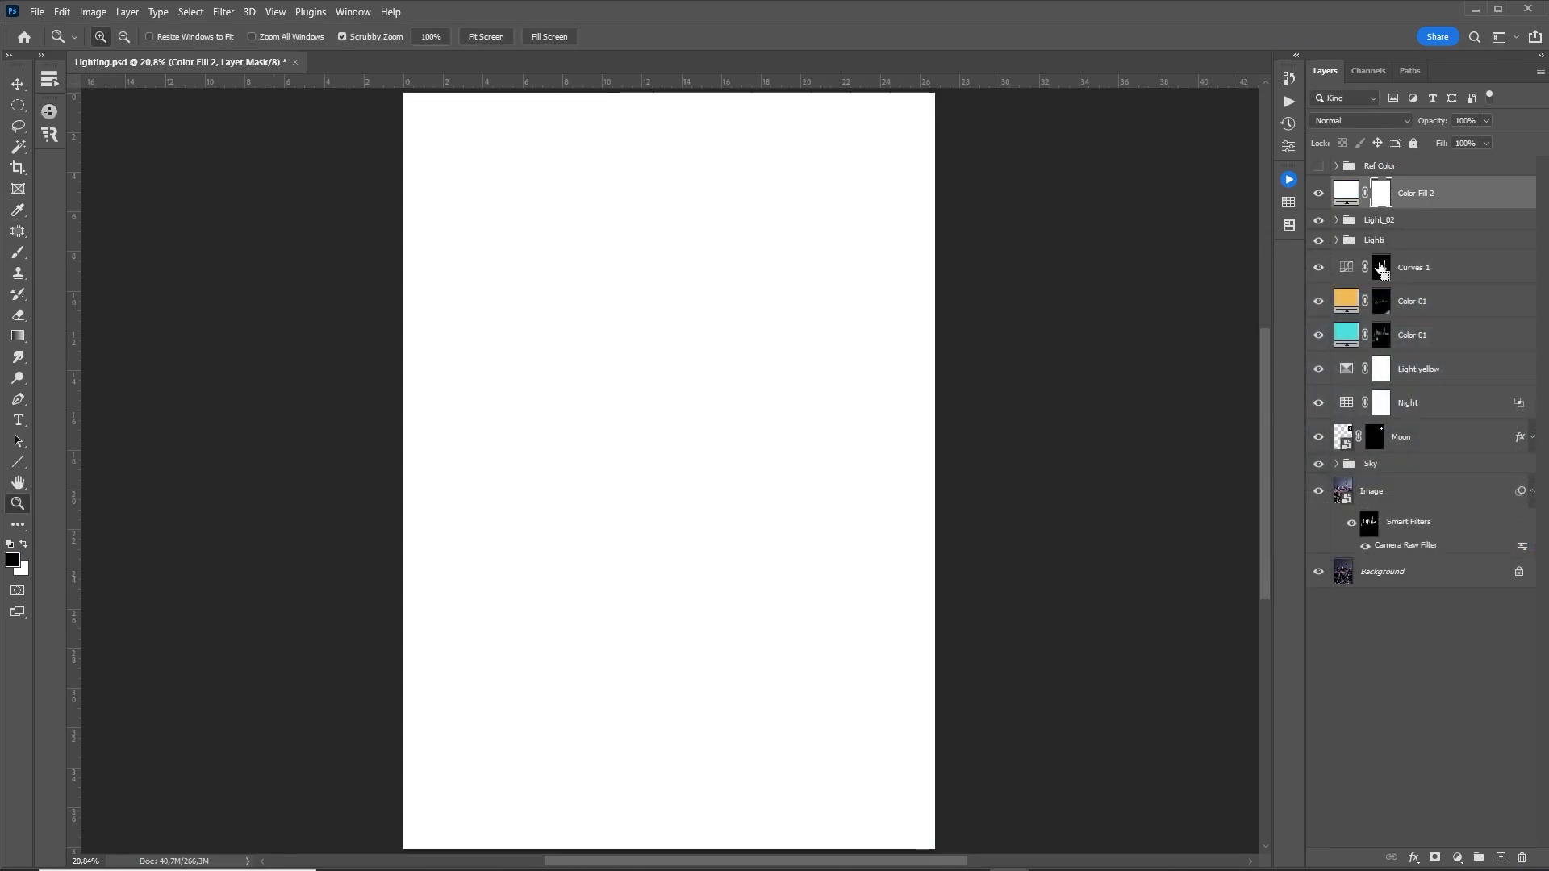
{"action": "key", "text": "ctrl+i"}
Step: Paint low fog along the bottom of the scene with a large white Fog 4 brush
{"action": "key", "text": "b"}
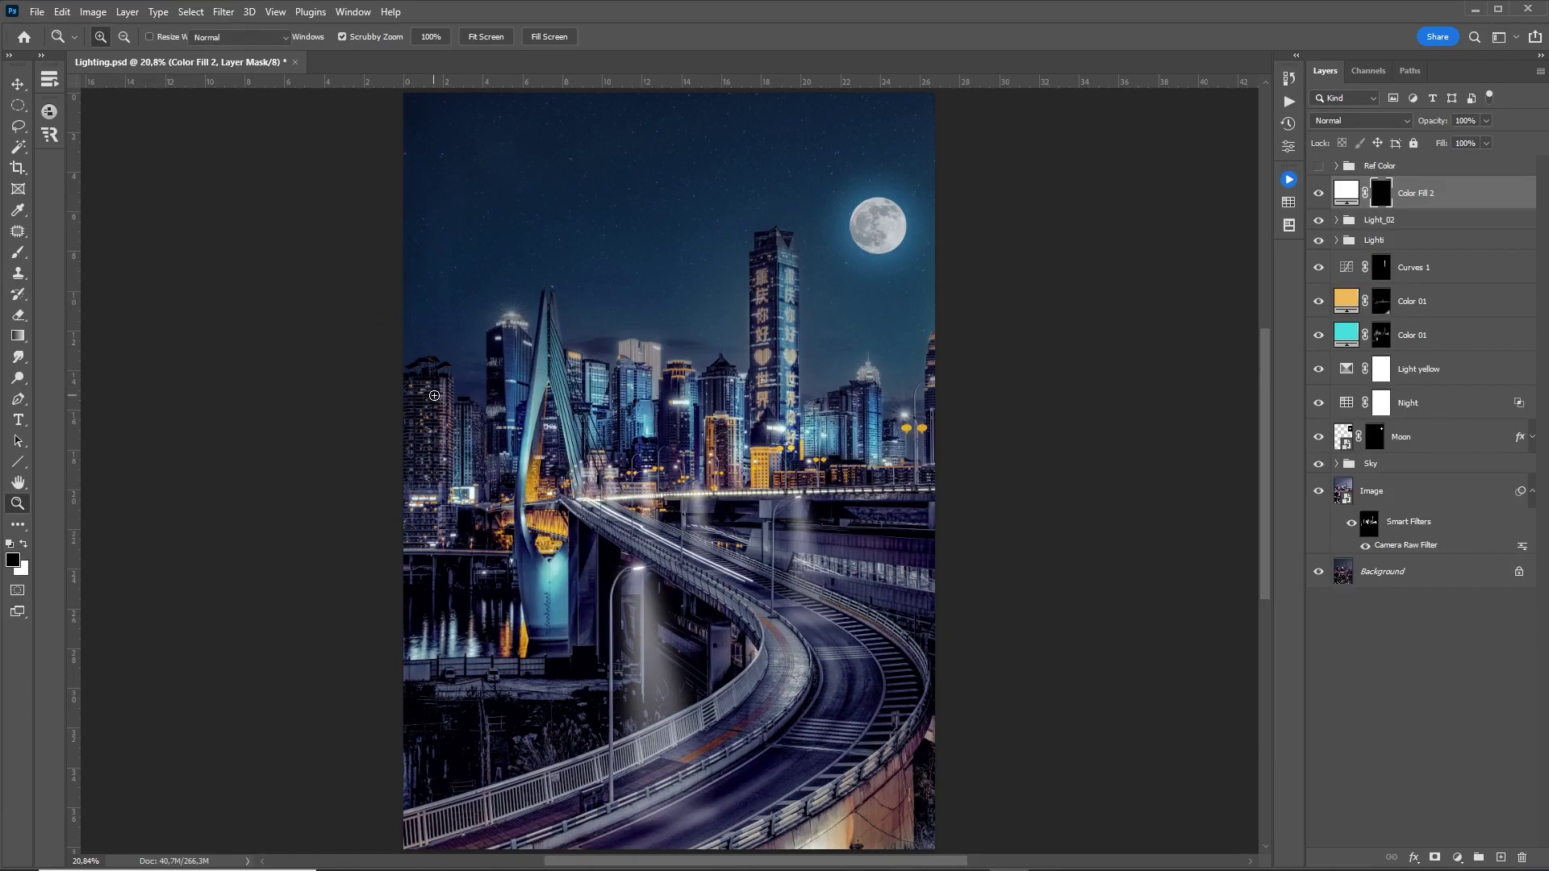
{"action": "key", "text": "ctrl+minus"}
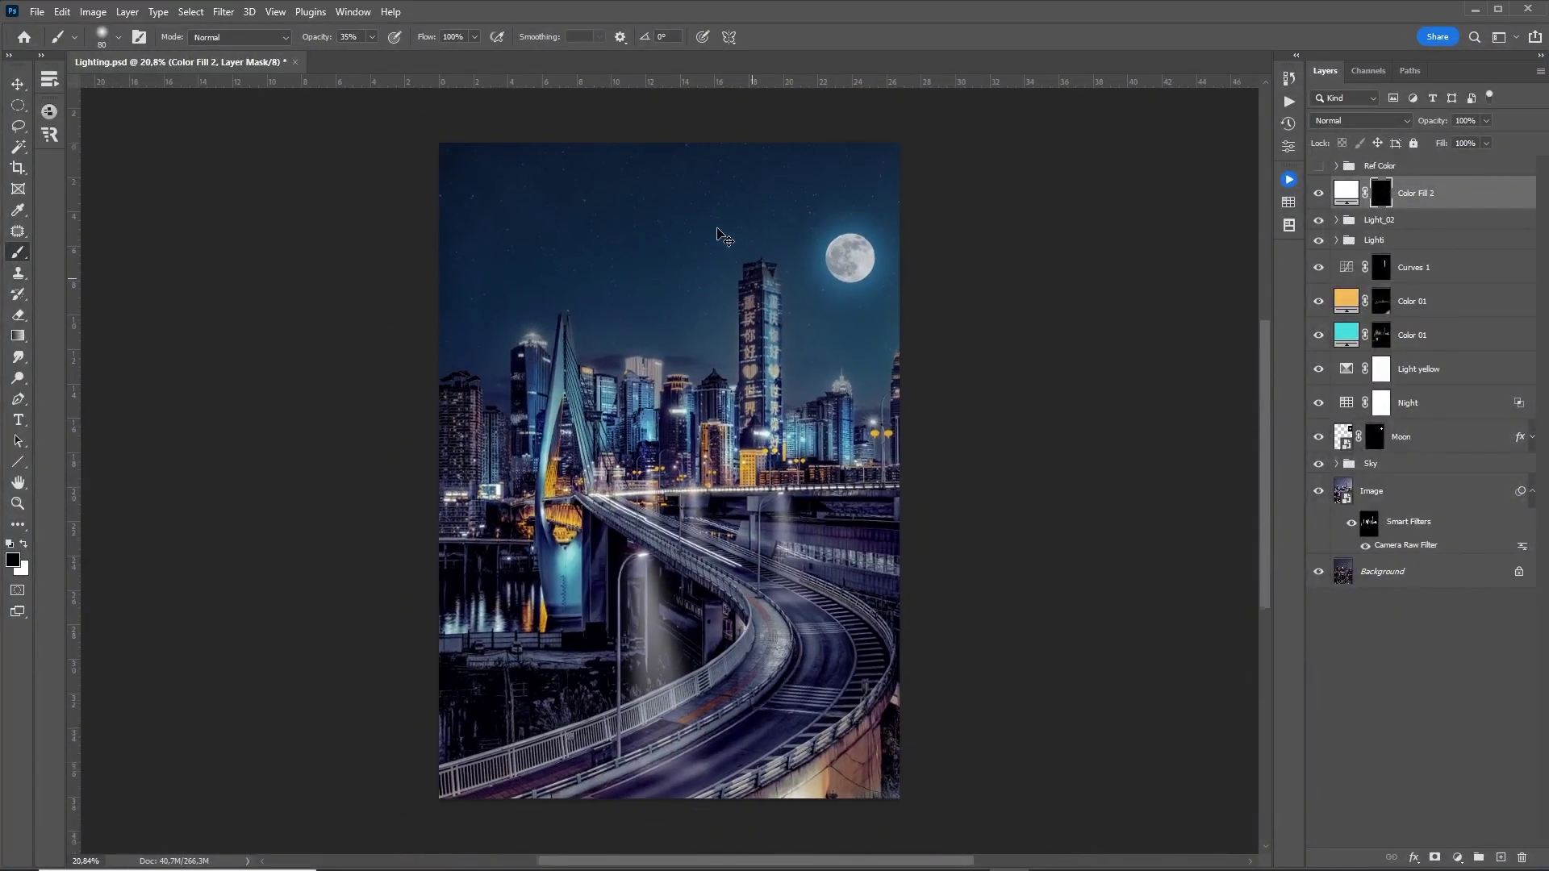
{"action": "key", "text": "ctrl+minus"}
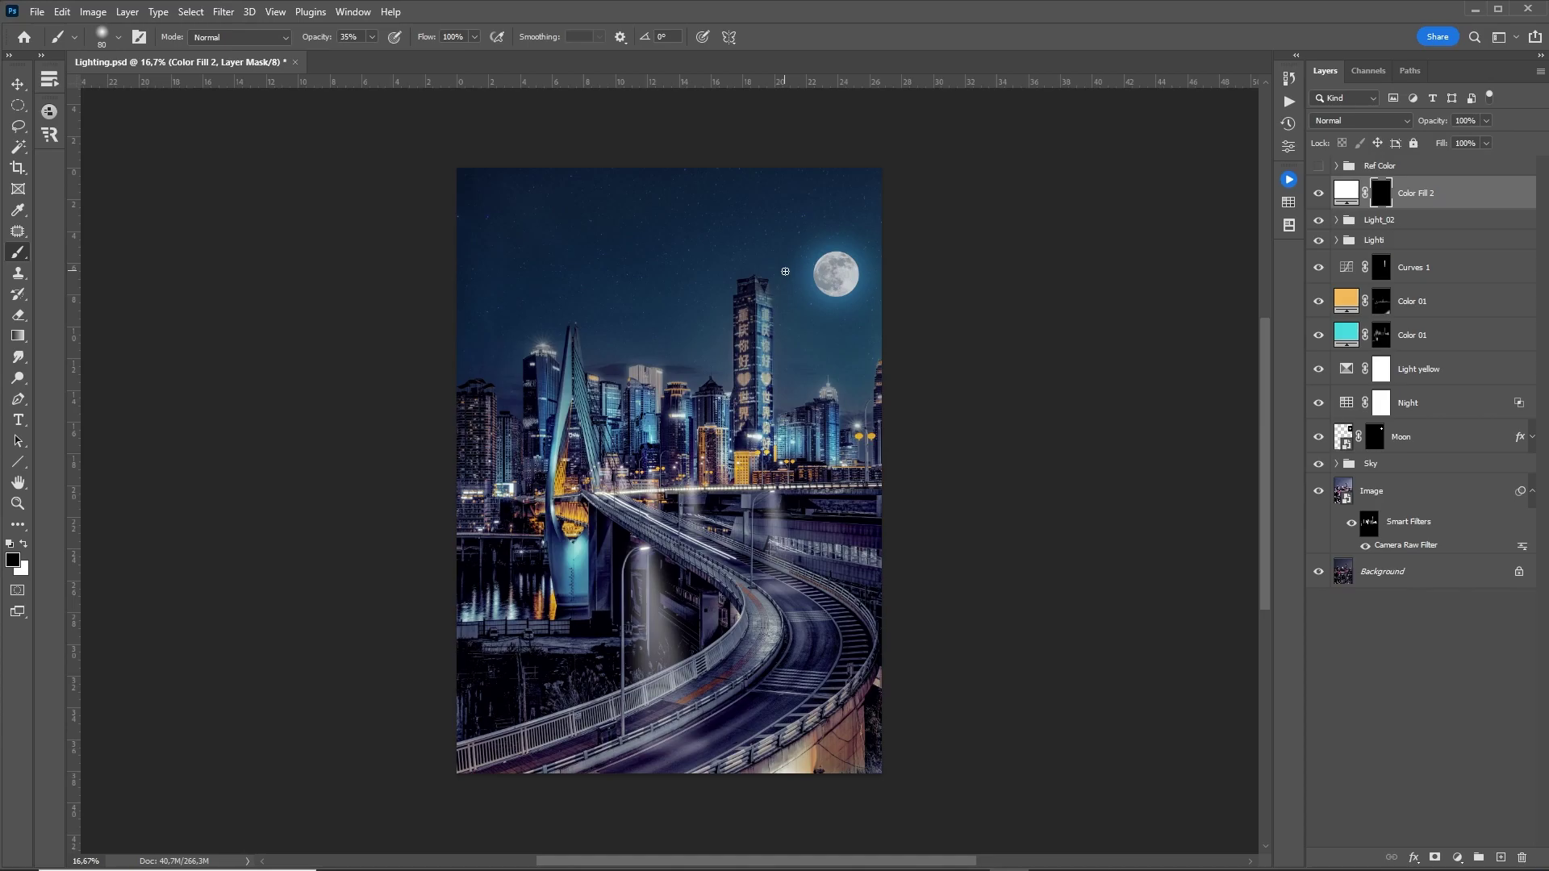
{"action": "key", "text": "z"}
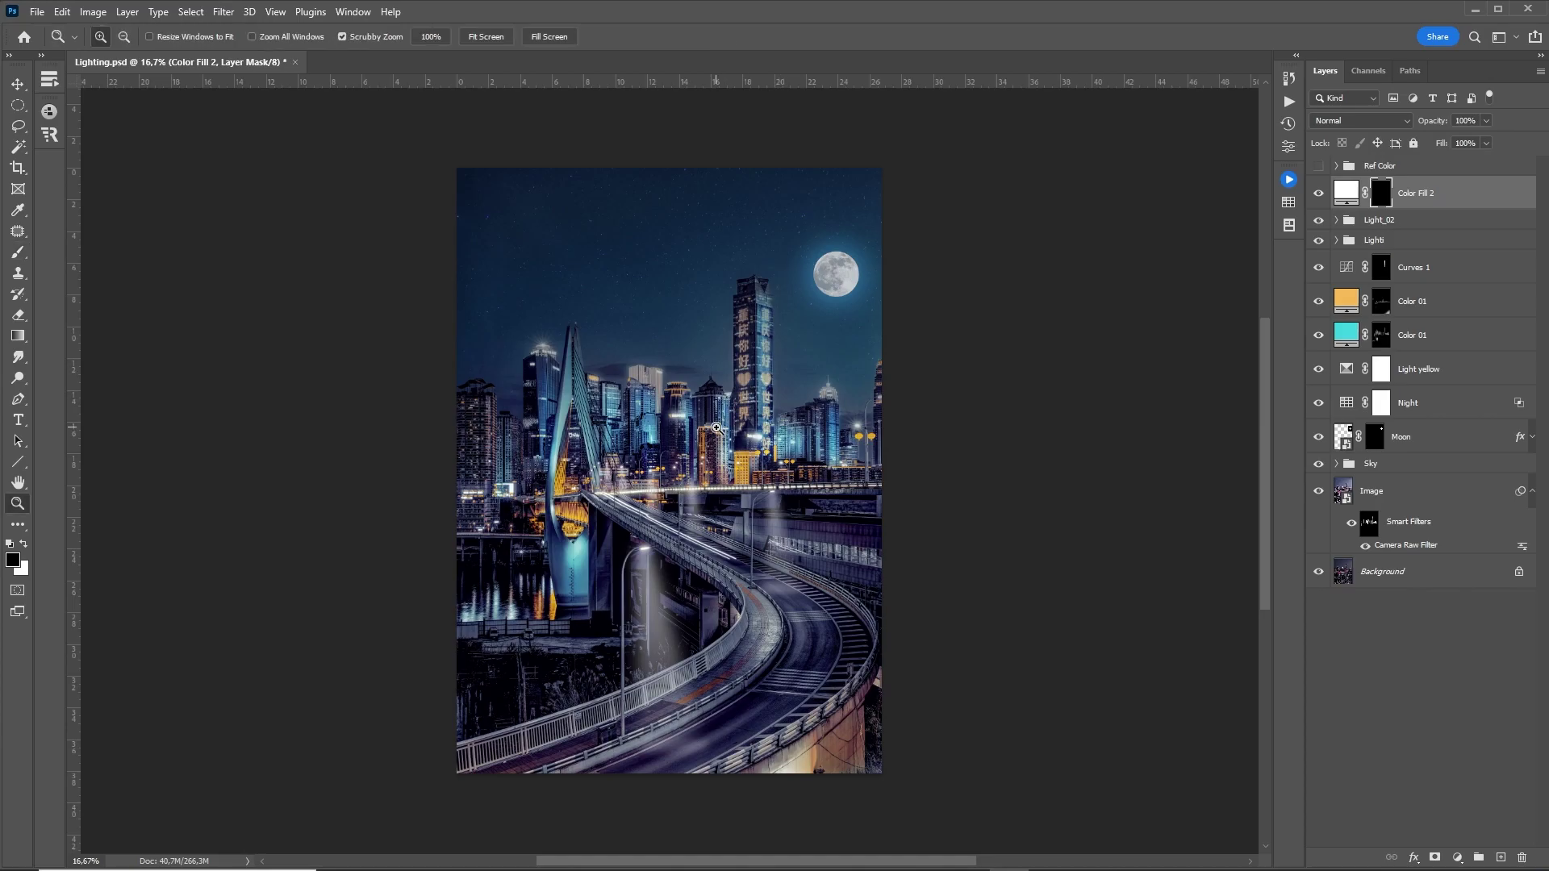
{"action": "mouse_move", "coordinate": [726, 488]}
{"action": "left_mouse_down"}
{"action": "mouse_move", "coordinate": [674, 502]}
{"action": "mouse_move", "coordinate": [799, 504]}
{"action": "mouse_move", "coordinate": [710, 507]}
{"action": "mouse_move", "coordinate": [746, 506]}
{"action": "left_mouse_up"}
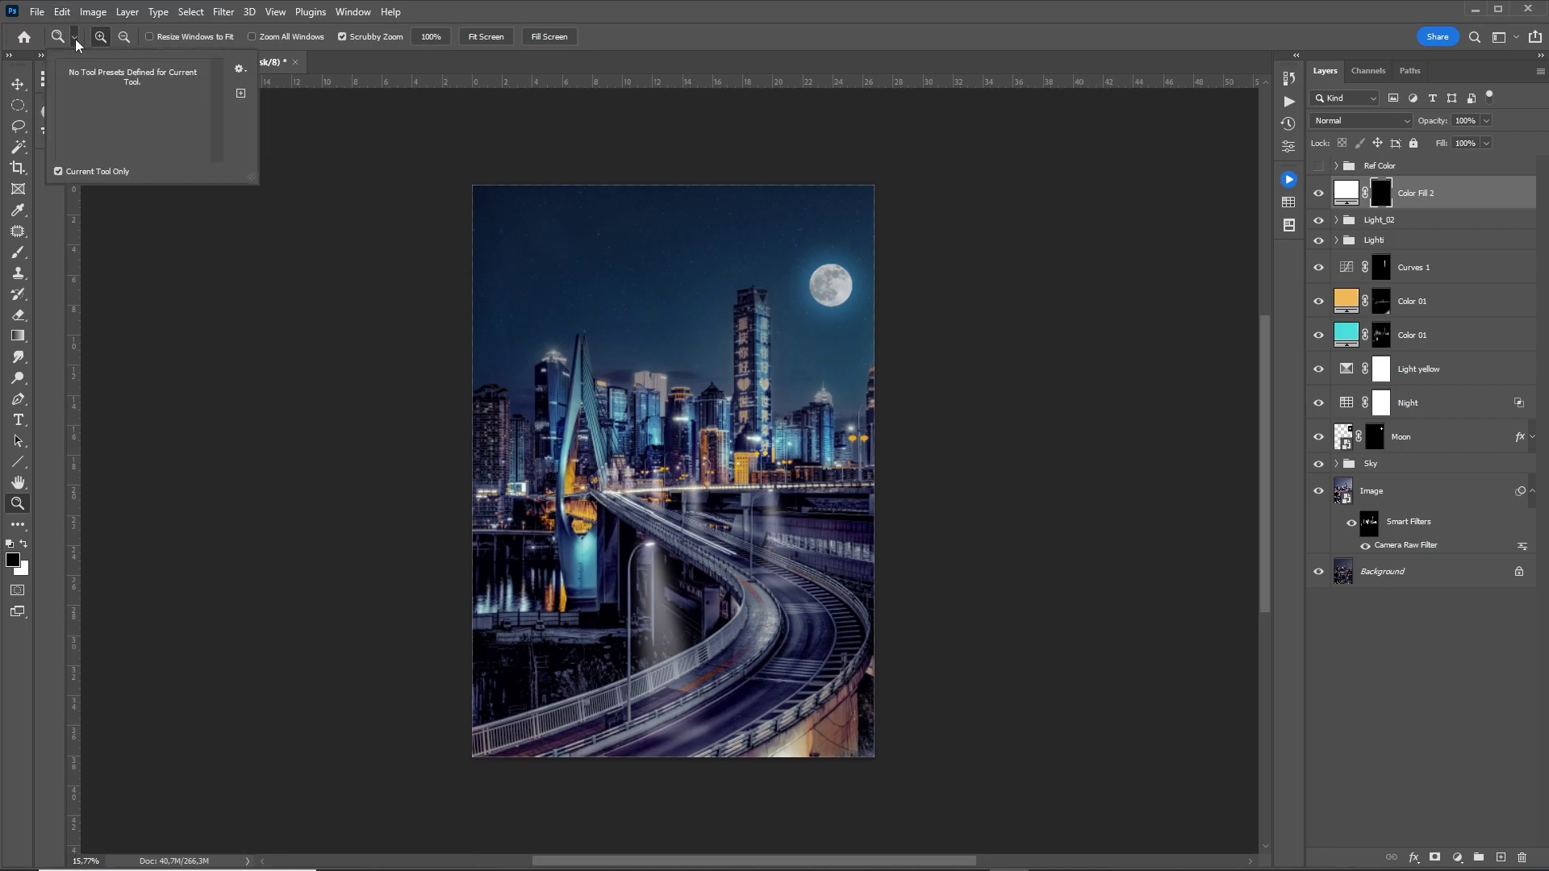
{"action": "key", "text": "b"}
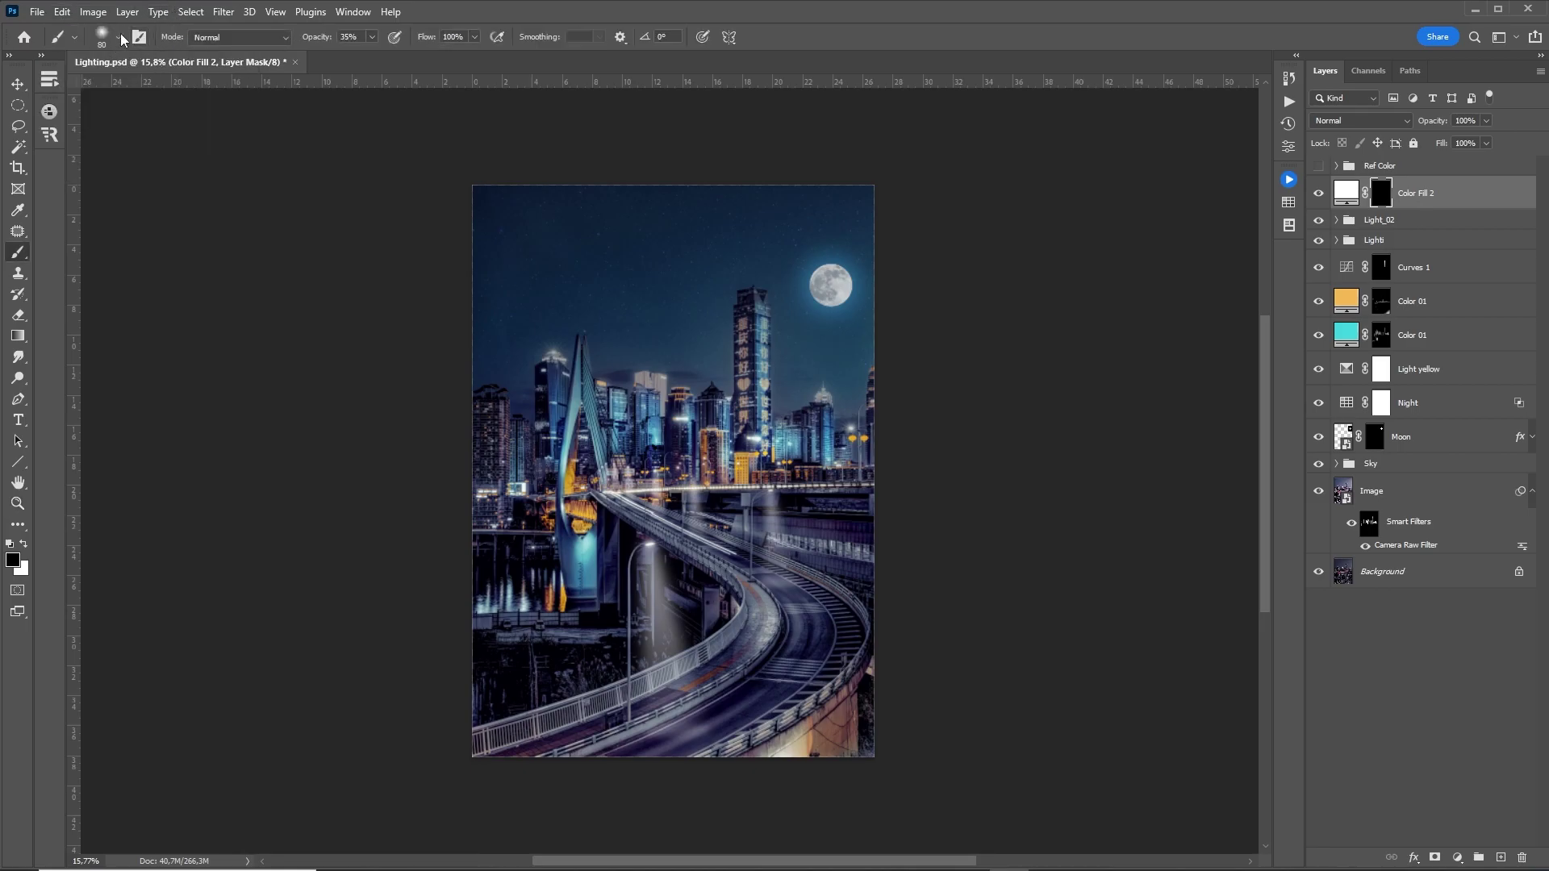
{"action": "left_click", "coordinate": [119, 36]}
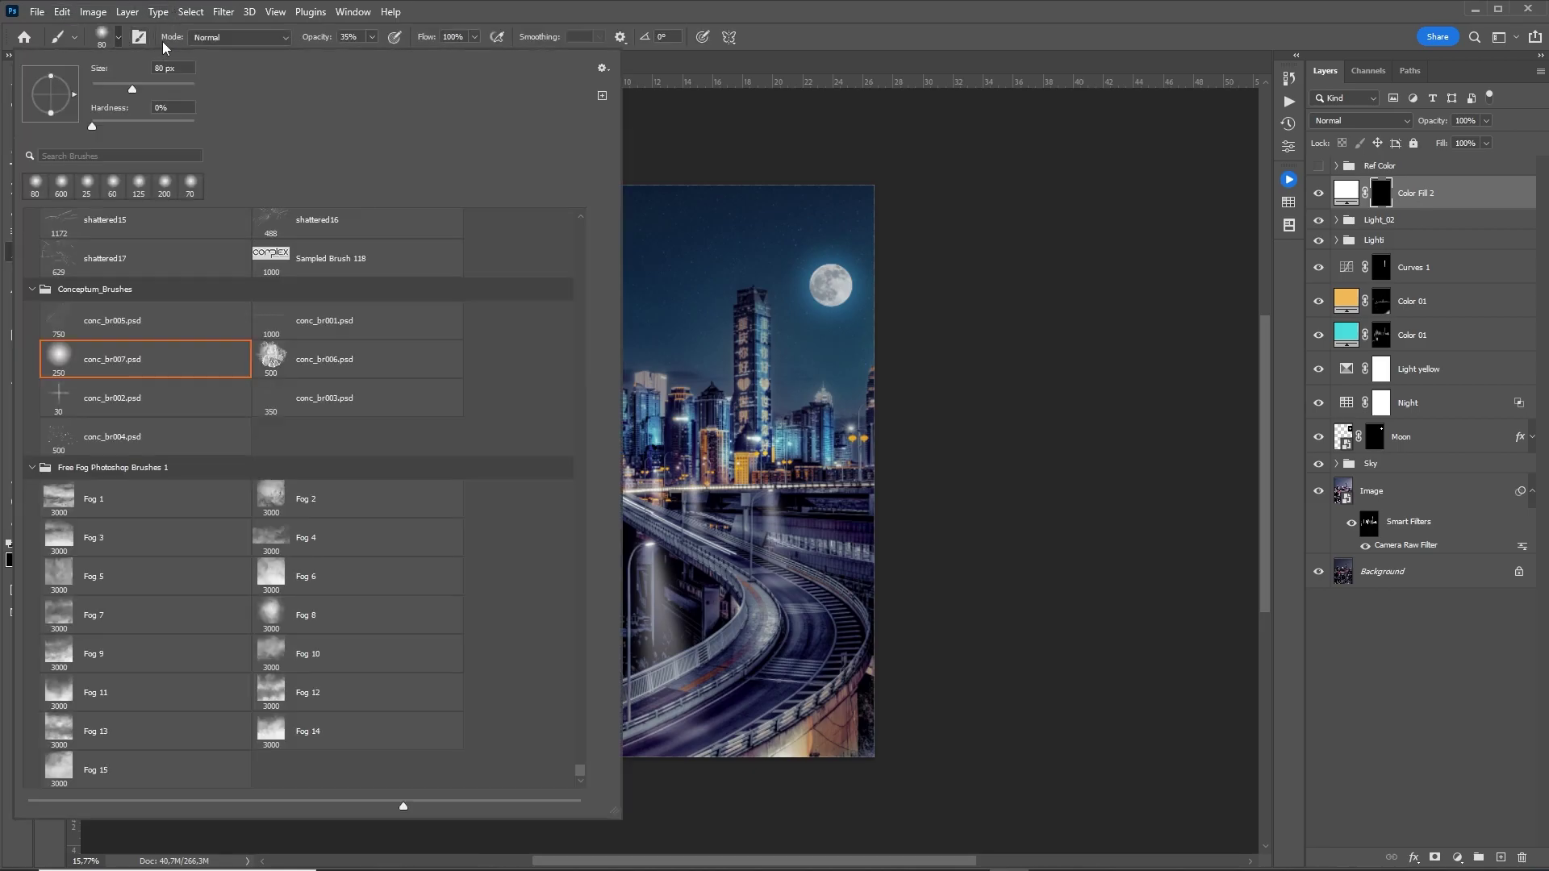
{"action": "double_click", "coordinate": [279, 553]}
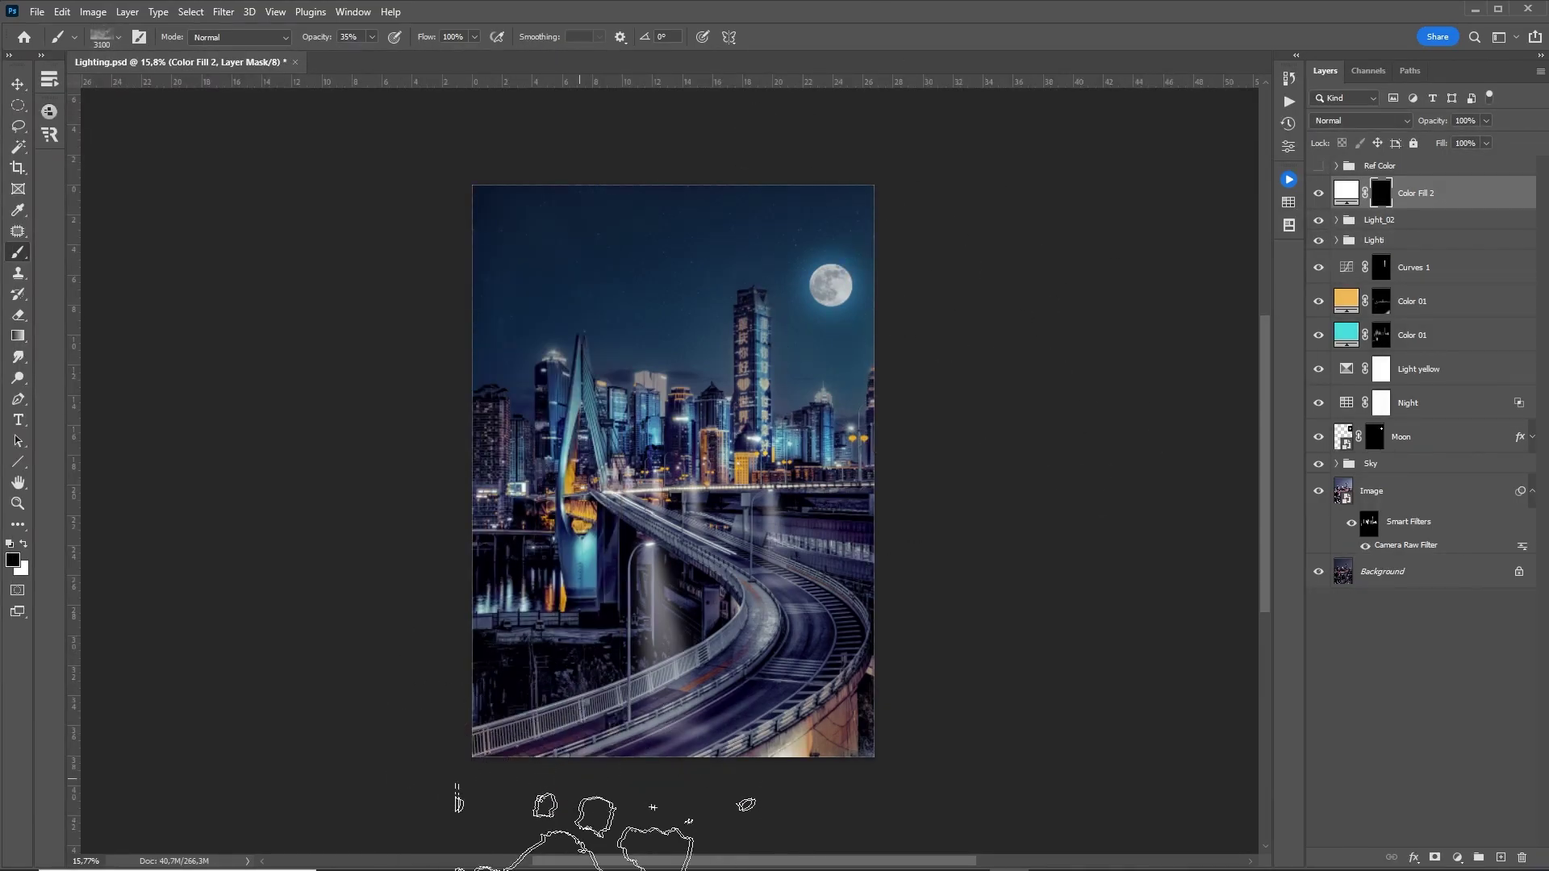
{"action": "key", "text": "bracketright"}
{"action": "key", "text": "bracketright"}
{"action": "key", "text": "bracketright"}
{"action": "key", "text": "bracketright"}
{"action": "key", "text": "bracketright"}
{"action": "key", "text": "bracketright"}
{"action": "key", "text": "bracketright"}
{"action": "key", "text": "bracketright"}
{"action": "key", "text": "bracketright"}
{"action": "key", "text": "bracketright"}
{"action": "key", "text": "bracketright"}
{"action": "key", "text": "bracketright"}
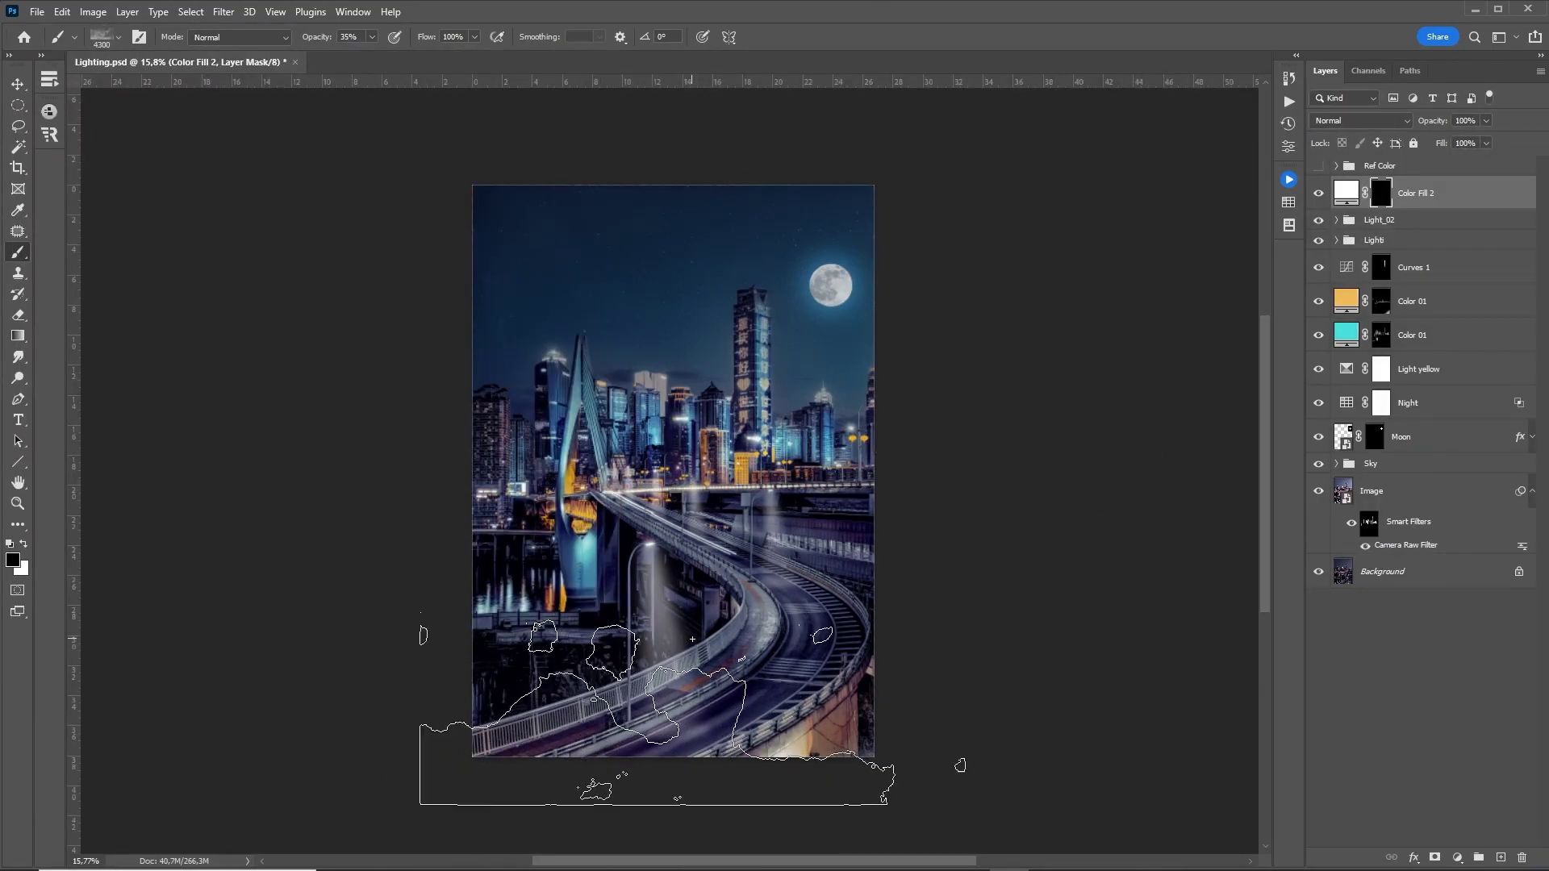
{"action": "key", "text": "x"}
{"action": "left_click_drag", "start_coordinate": [669, 641], "coordinate": [731, 593]}
Step: Lower the fog layer's opacity to 57%
{"action": "key", "text": "z"}
{"action": "key", "text": "ctrl+minus"}
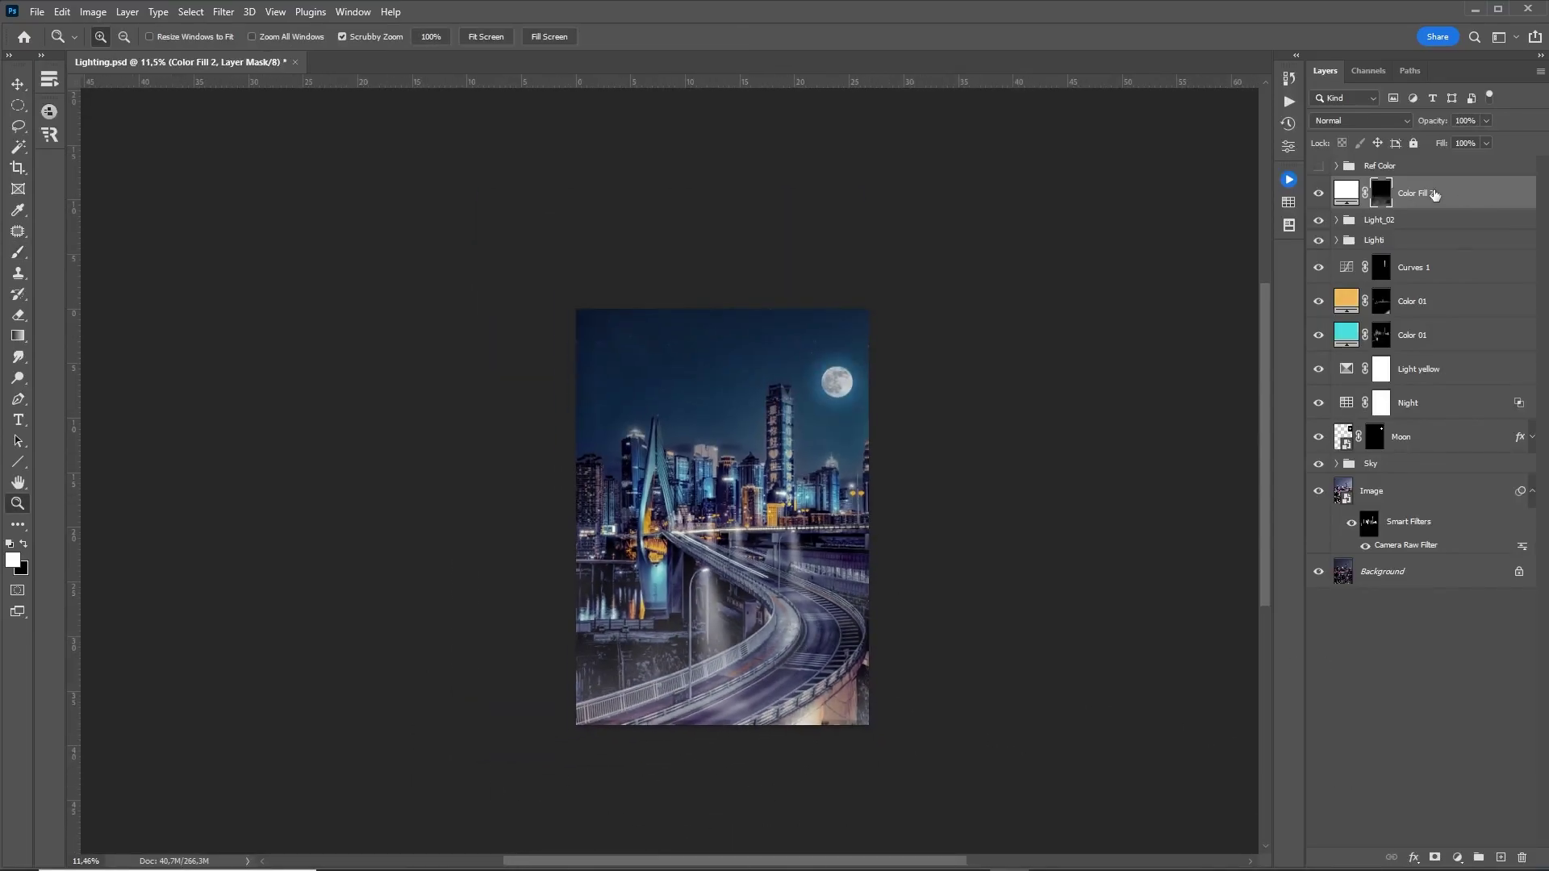
{"action": "left_click_drag", "start_coordinate": [1440, 126], "coordinate": [1401, 132]}
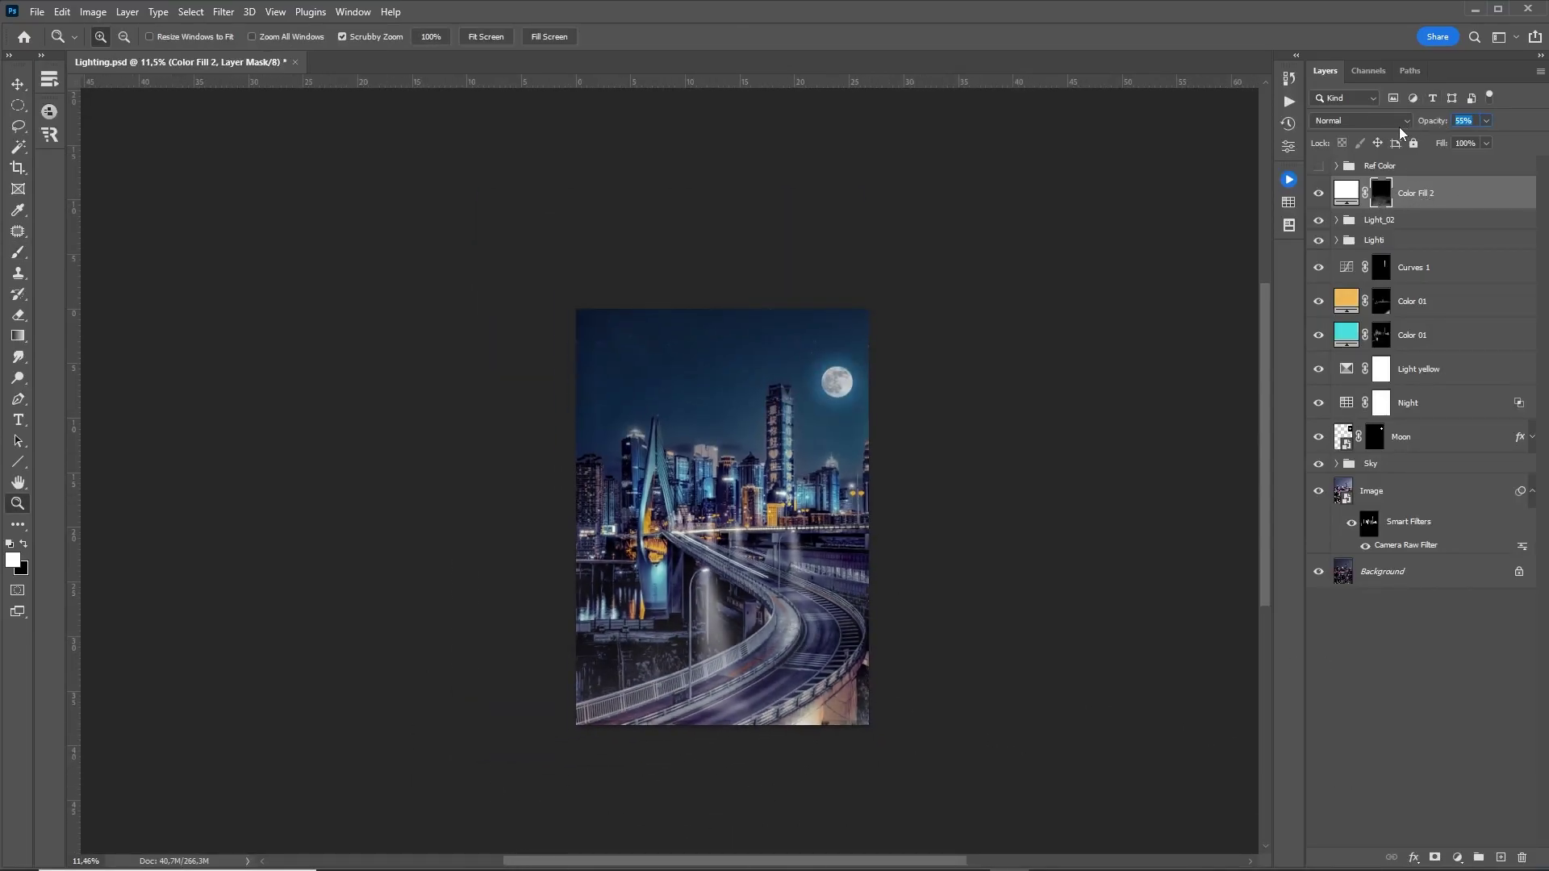
{"action": "type", "text": "57"}
{"action": "key", "text": "Return"}
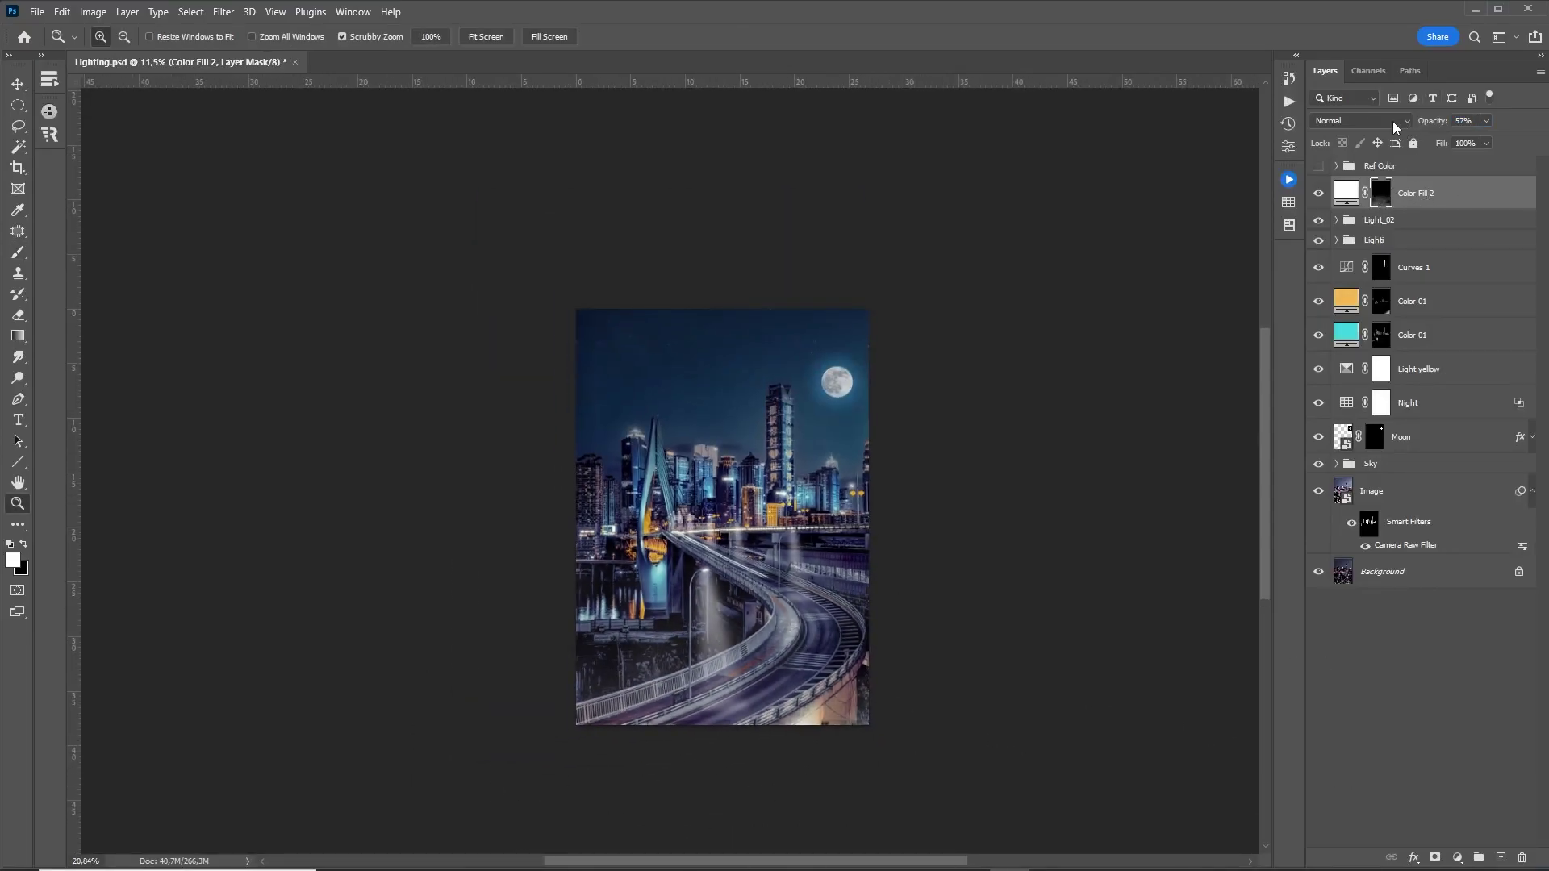
{"action": "key", "text": "ctrl+plus"}
{"action": "key", "text": "ctrl+plus"}
{"action": "left_click", "coordinate": [1457, 858]}
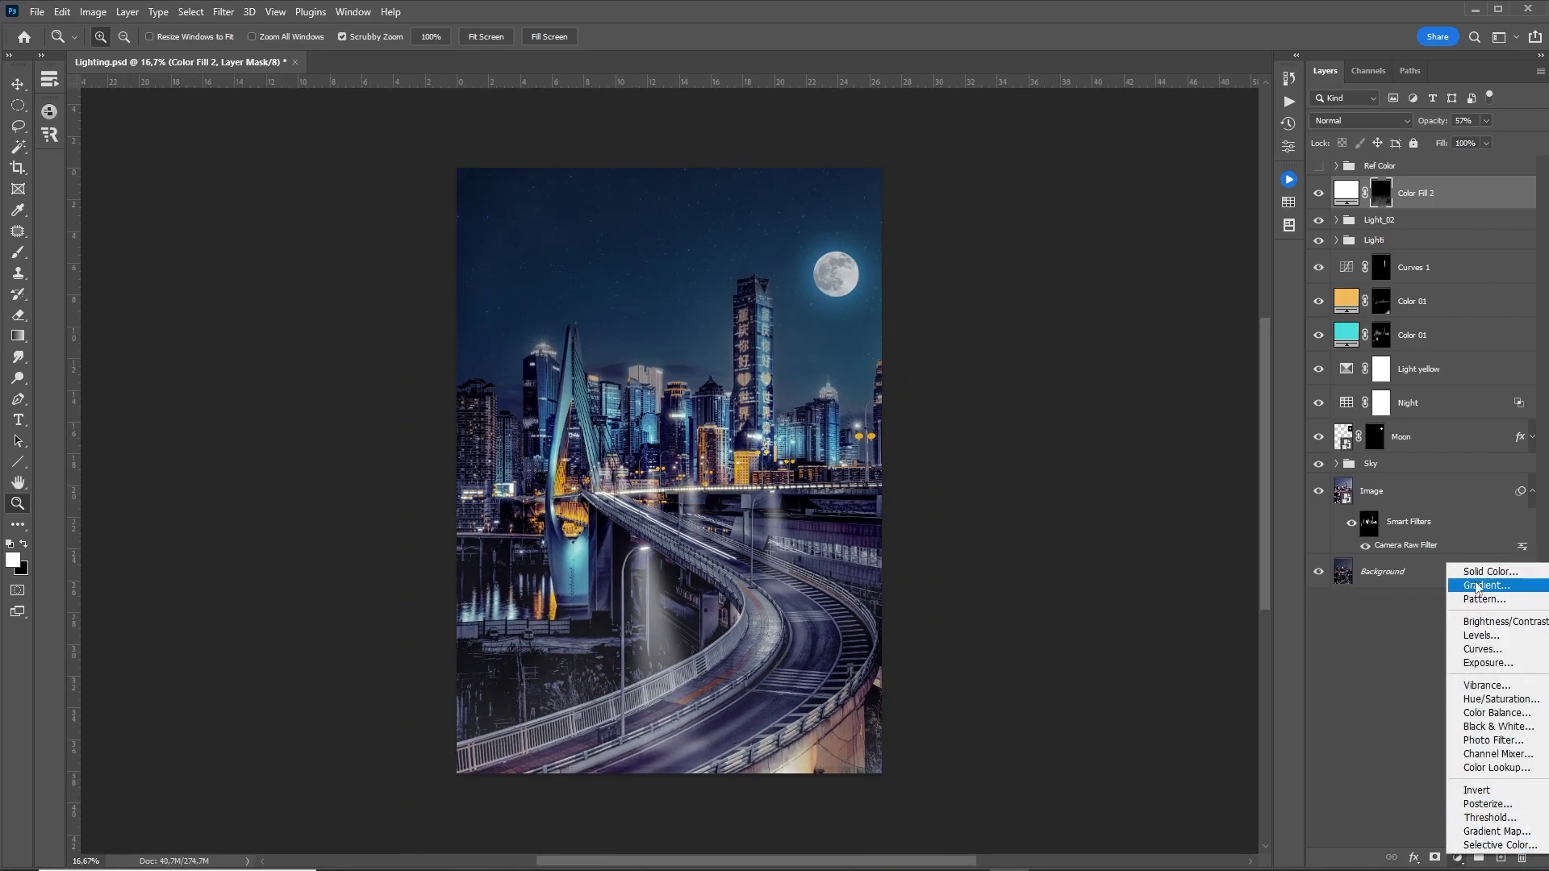
Step: Add a Curves layer with the black point at about 9 and white point at 248
{"action": "left_click", "coordinate": [1482, 648]}
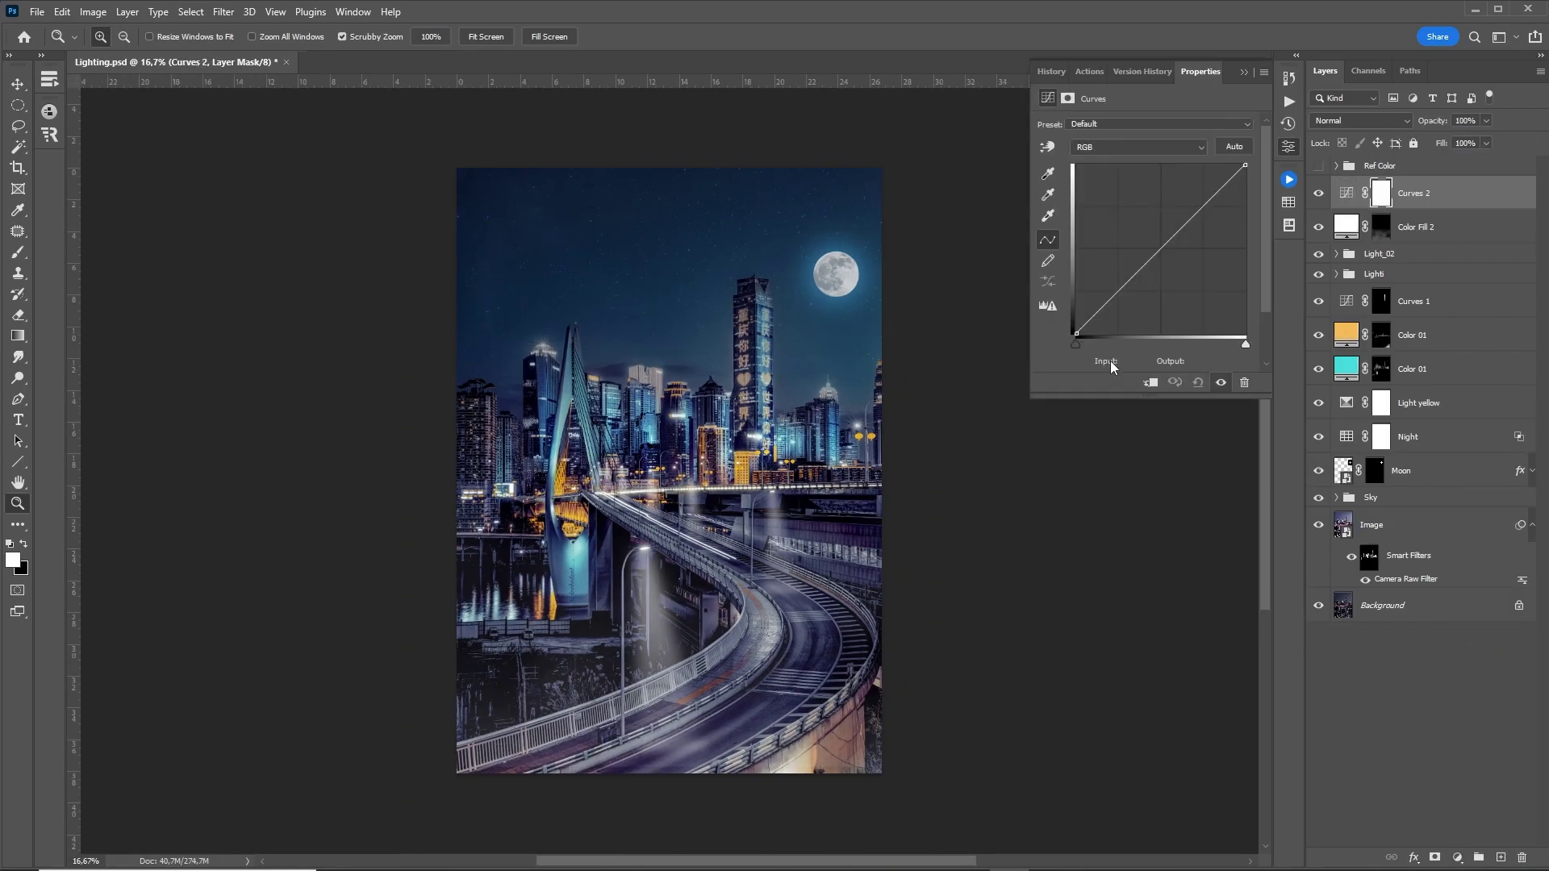
{"action": "left_click_drag", "start_coordinate": [1074, 334], "coordinate": [1082, 338]}
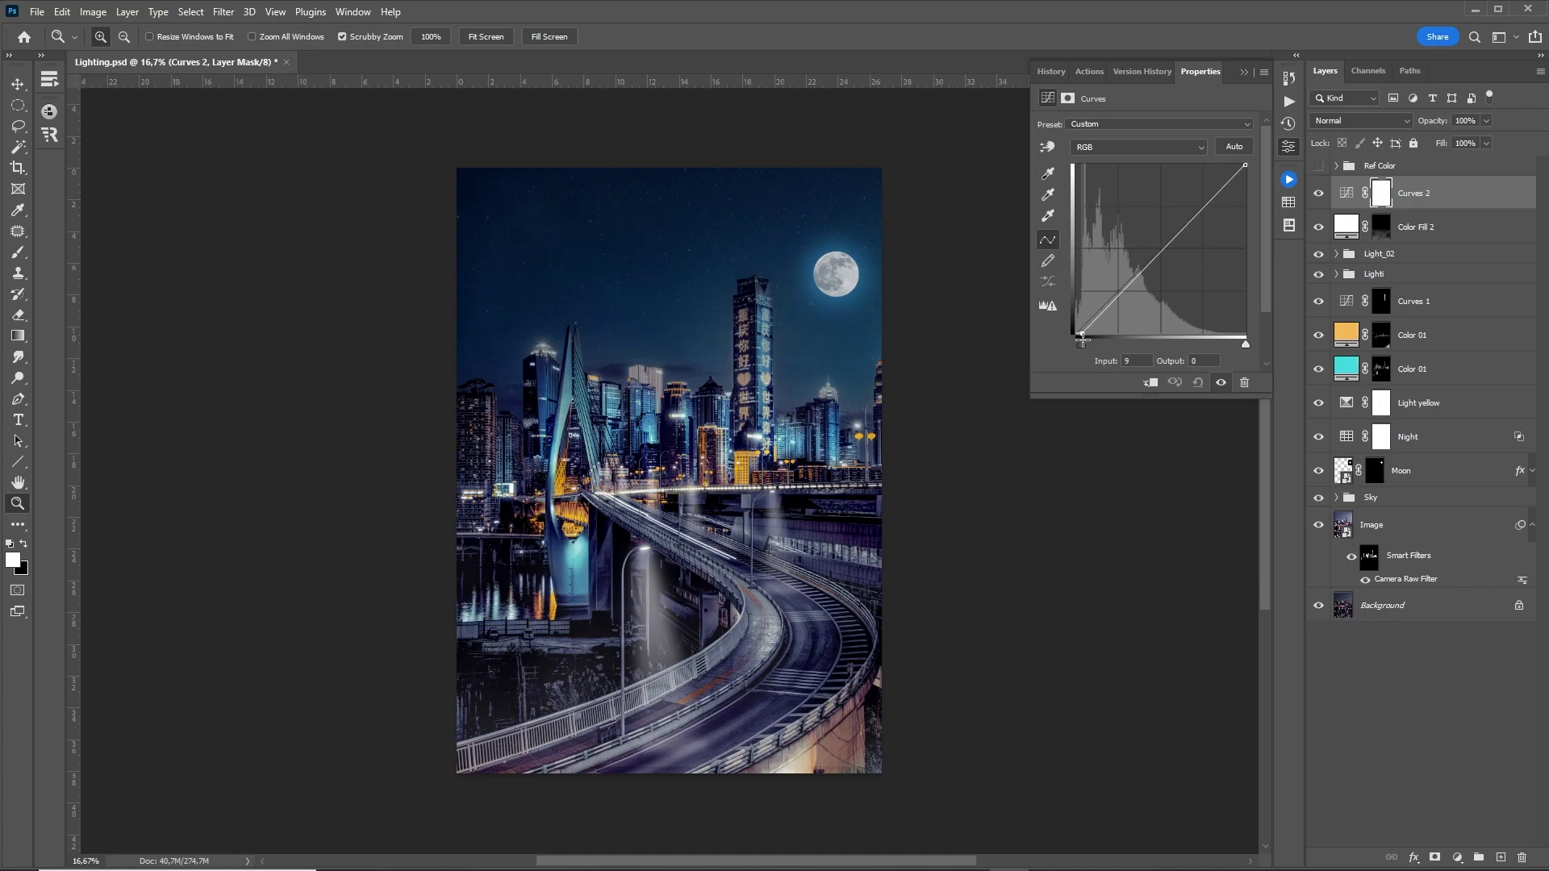
{"action": "left_click_drag", "start_coordinate": [1245, 165], "coordinate": [1240, 137]}
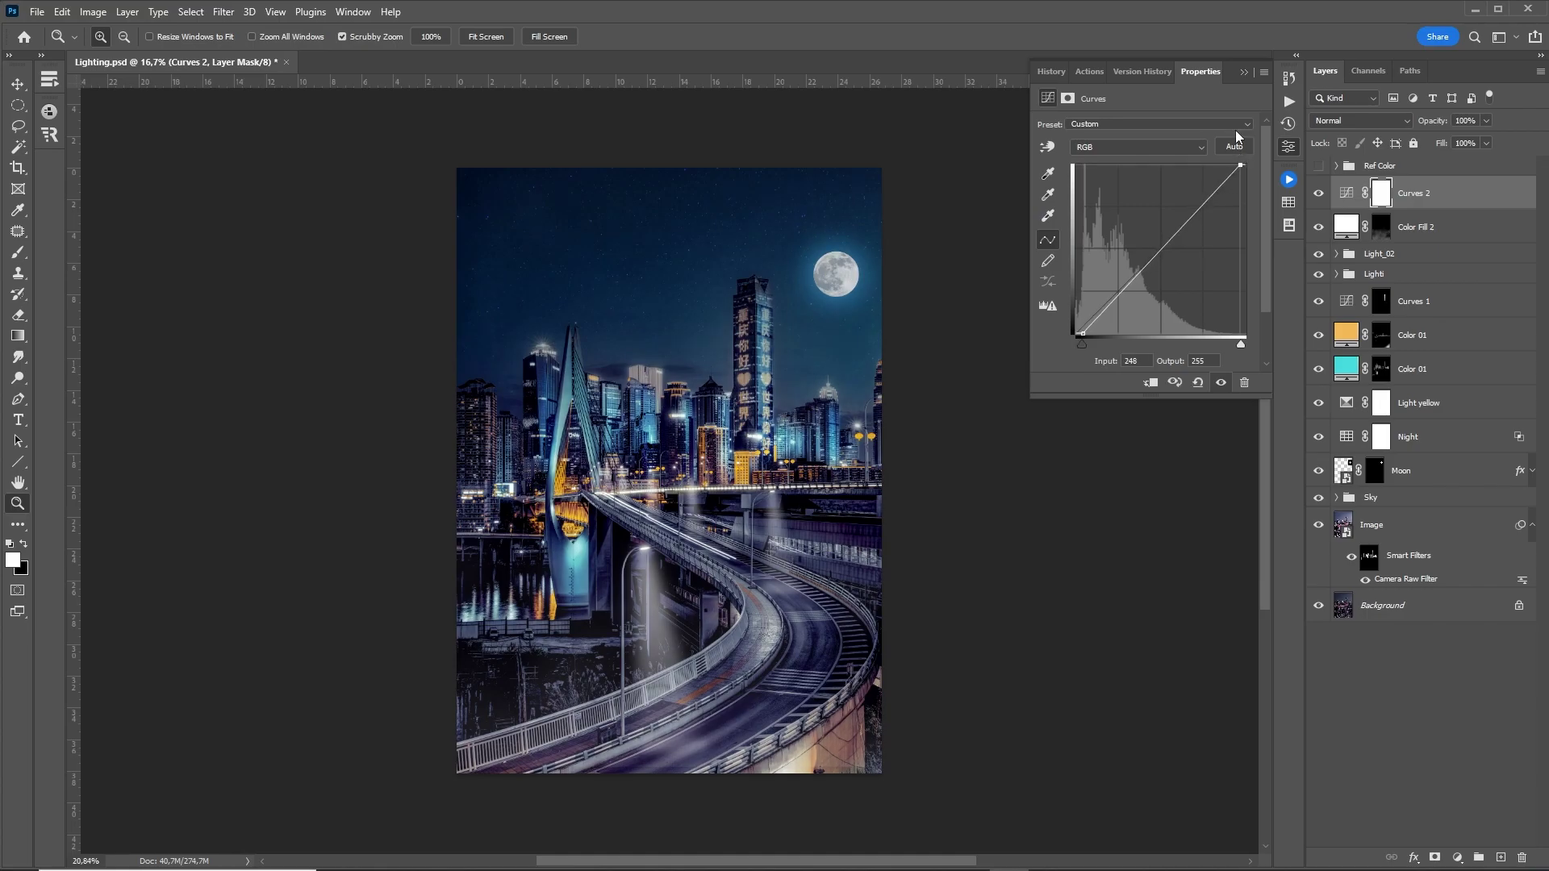
{"action": "left_click", "coordinate": [1246, 73]}
Step: Collapse the Image layer's smart filters and select all layers from Curves 2 to Image
{"action": "key", "text": "ctrl+minus"}
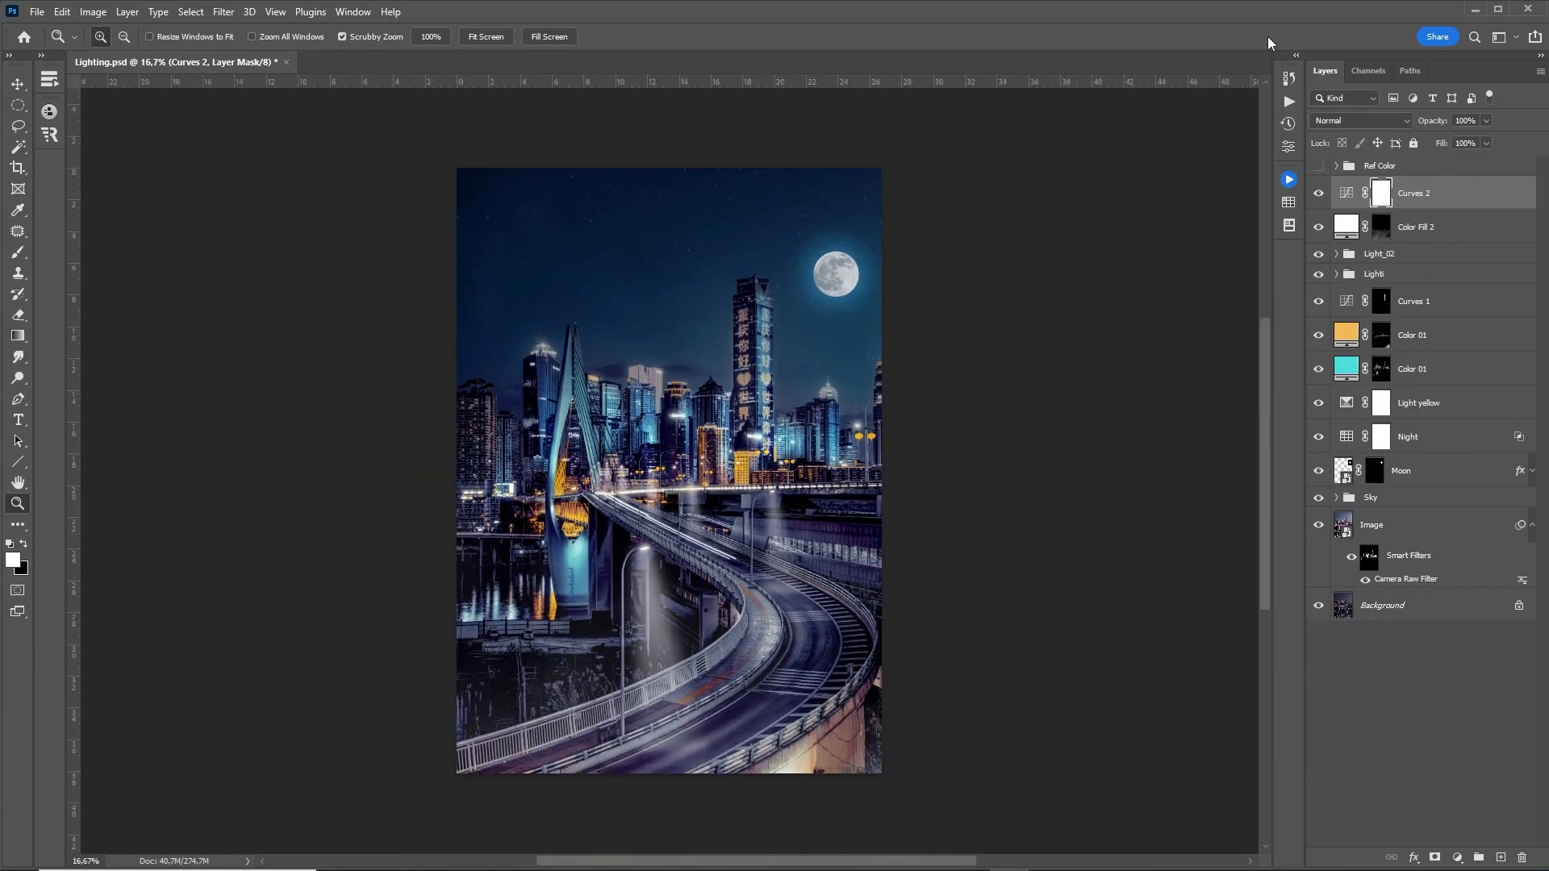
{"action": "left_click_drag", "start_coordinate": [681, 468], "coordinate": [699, 476]}
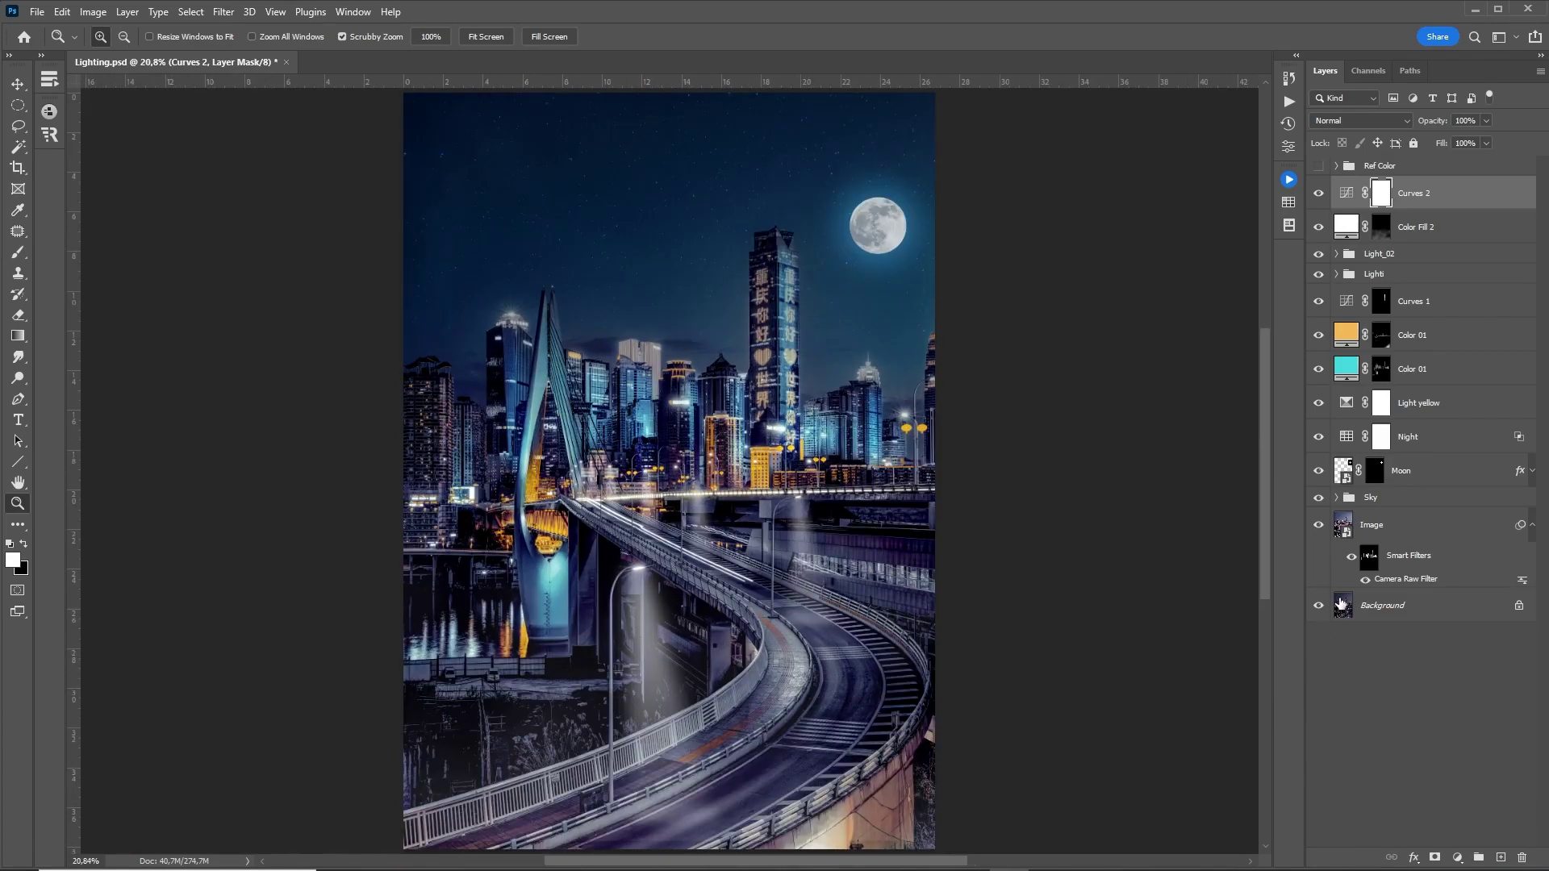
{"action": "left_click", "coordinate": [1531, 533]}
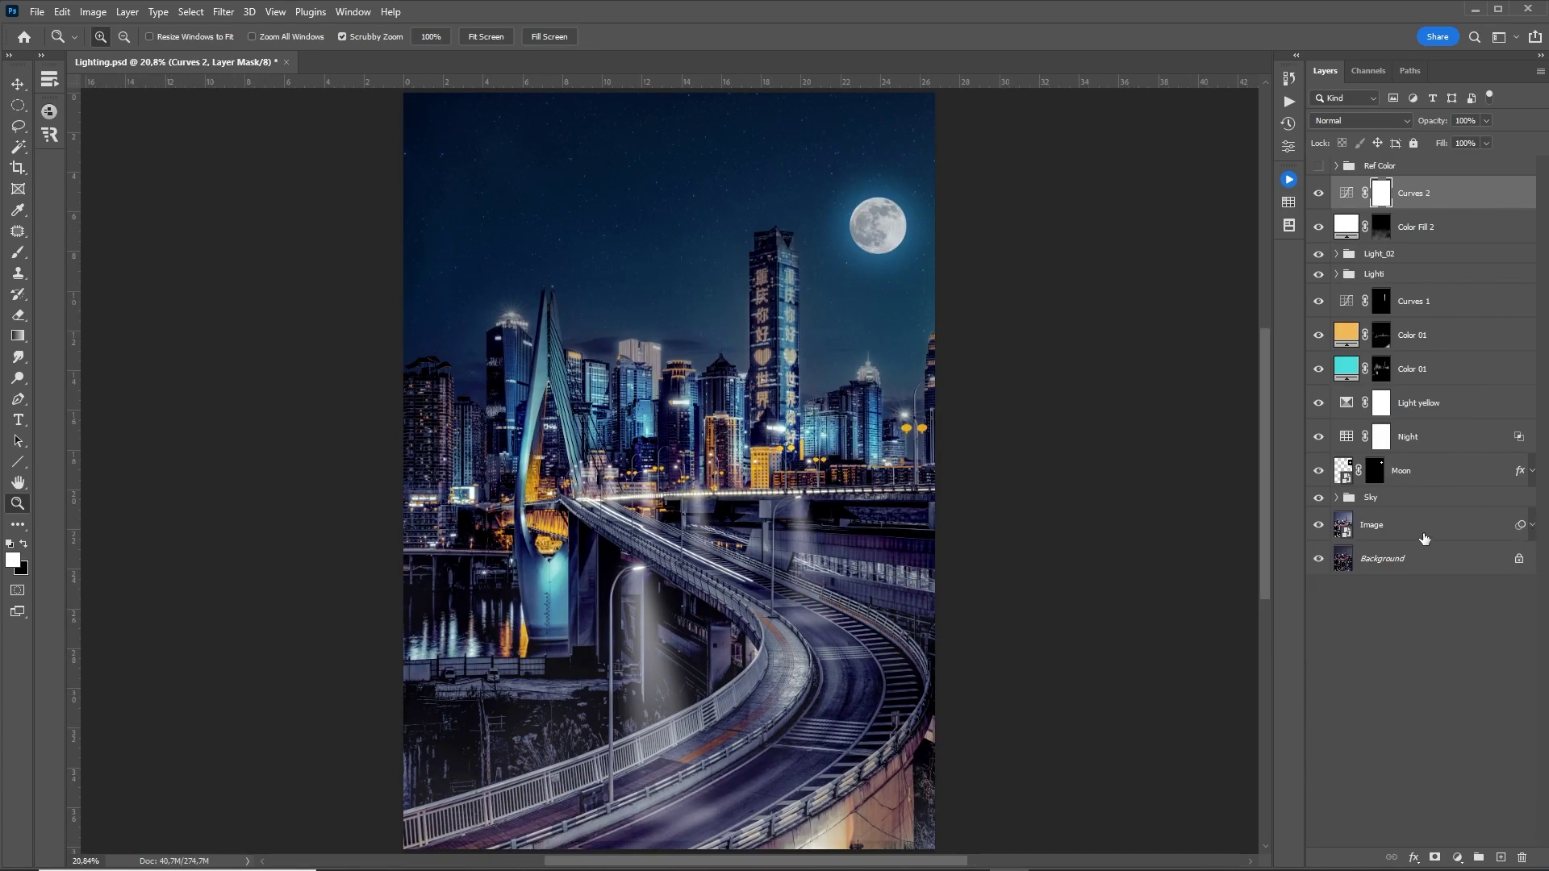
{"action": "left_click", "coordinate": [1424, 533]}
{"action": "left_click", "coordinate": [1404, 198], "text": "shift"}
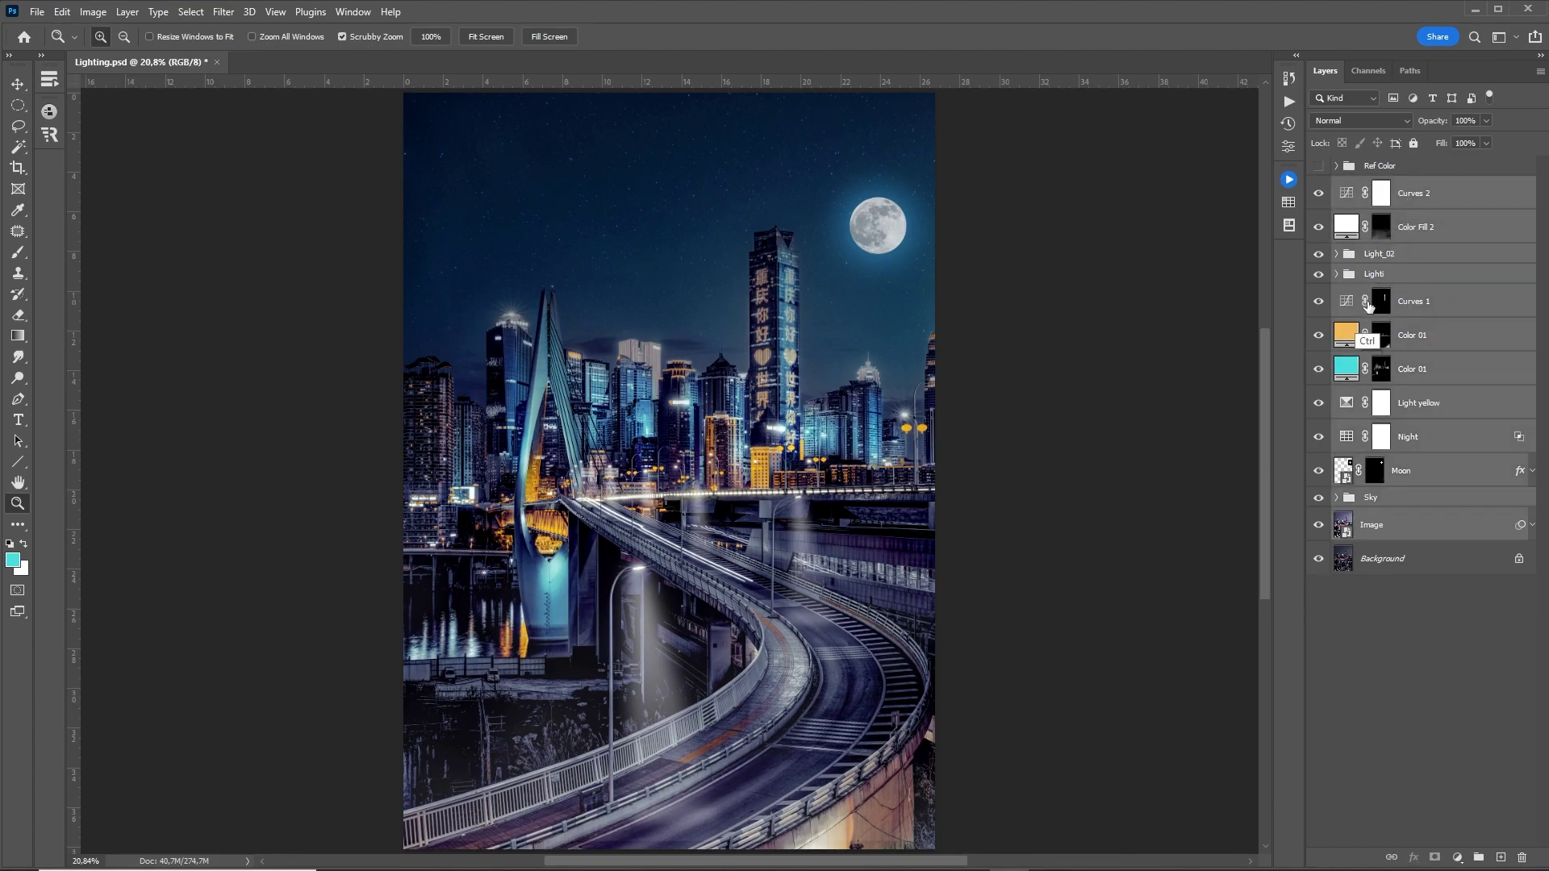
Step: Group the edit layers as Final, stretch its comparison mask across the image, then disable it
{"action": "key", "text": "ctrl+g"}
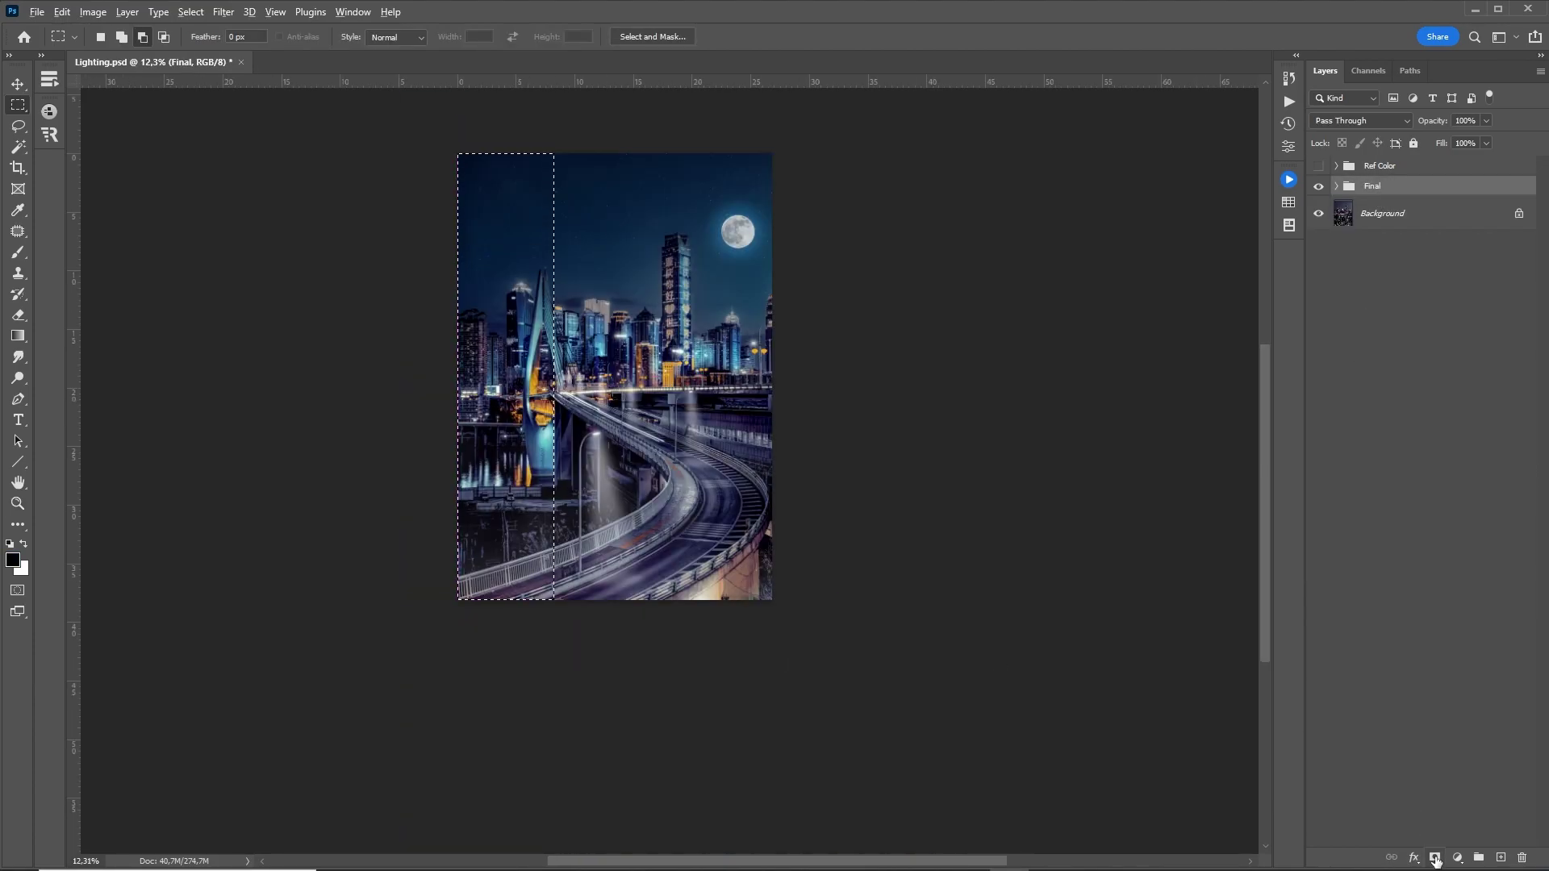
{"action": "key", "text": "ctrl+t"}
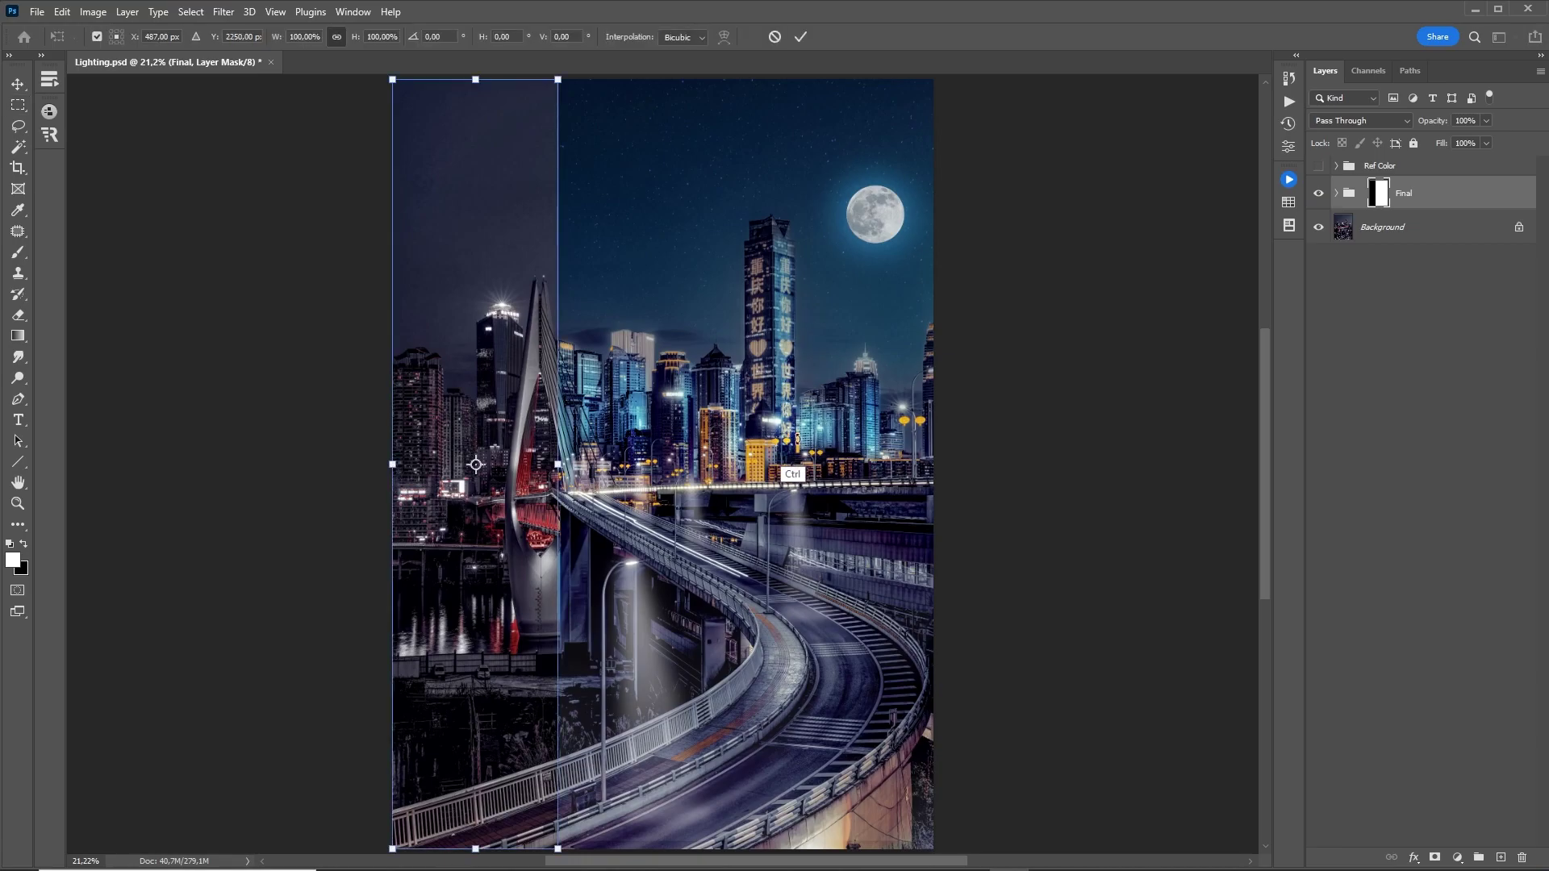
{"action": "mouse_move", "coordinate": [559, 468]}
{"action": "left_mouse_down"}
{"action": "mouse_move", "coordinate": [1064, 604]}
{"action": "mouse_move", "coordinate": [496, 639]}
{"action": "mouse_move", "coordinate": [605, 652]}
{"action": "mouse_move", "coordinate": [1109, 636]}
{"action": "mouse_move", "coordinate": [342, 650]}
{"action": "mouse_move", "coordinate": [669, 678]}
{"action": "mouse_move", "coordinate": [1077, 609]}
{"action": "mouse_move", "coordinate": [993, 790]}
{"action": "mouse_move", "coordinate": [440, 791]}
{"action": "mouse_move", "coordinate": [1138, 718]}
{"action": "mouse_move", "coordinate": [919, 687]}
{"action": "mouse_move", "coordinate": [332, 667]}
{"action": "mouse_move", "coordinate": [1175, 651]}
{"action": "mouse_move", "coordinate": [892, 650]}
{"action": "mouse_move", "coordinate": [347, 730]}
{"action": "mouse_move", "coordinate": [960, 690]}
{"action": "mouse_move", "coordinate": [1102, 698]}
{"action": "left_mouse_up"}
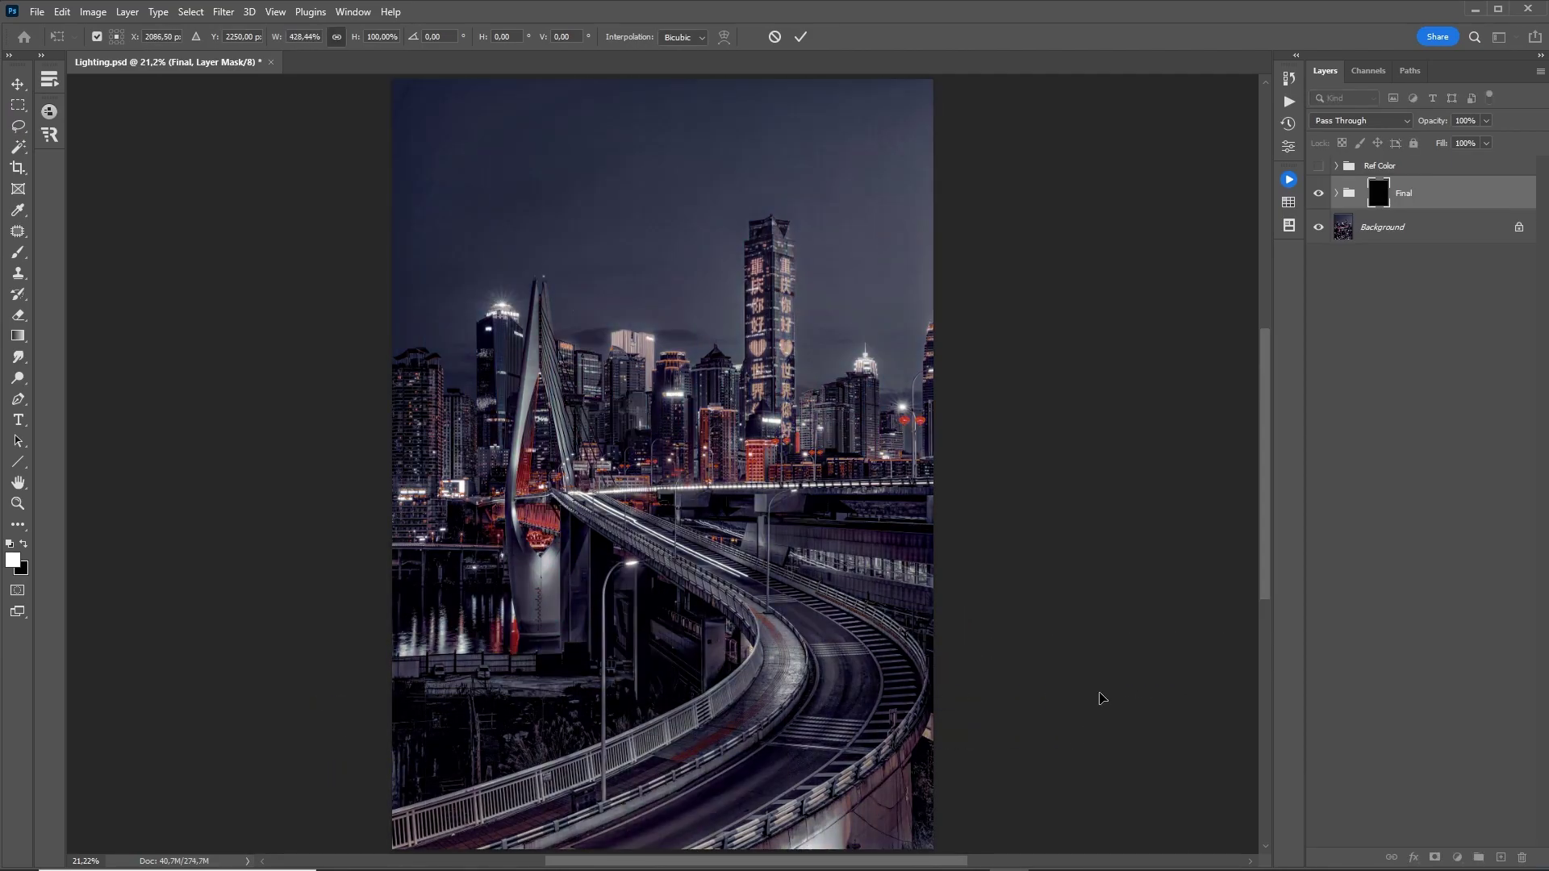
{"action": "key", "text": "Return"}
{"action": "left_click", "coordinate": [1381, 195], "text": "shift"}
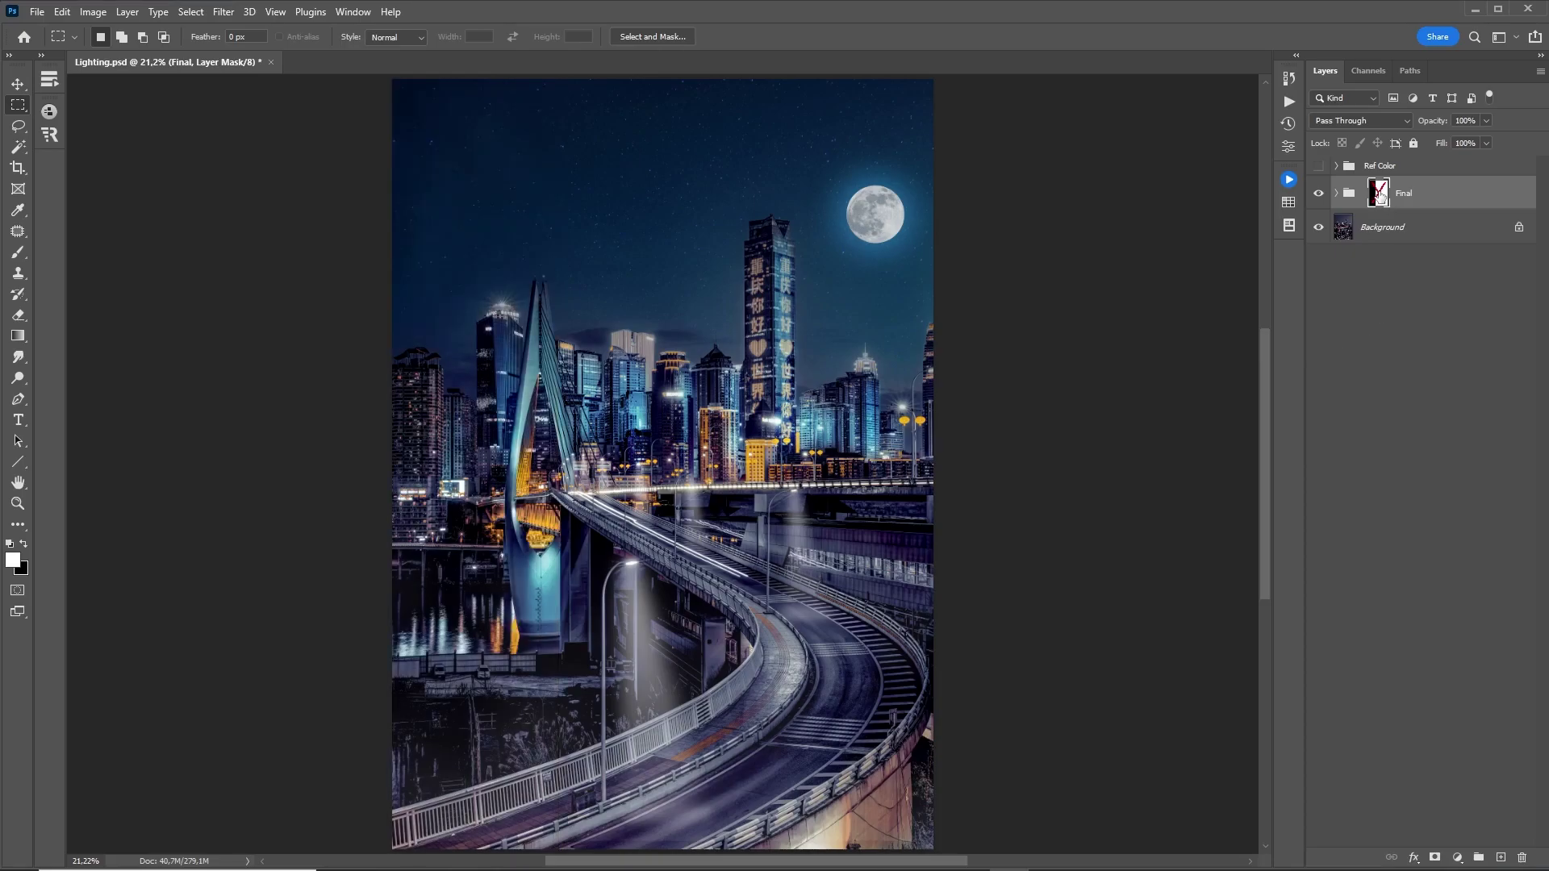